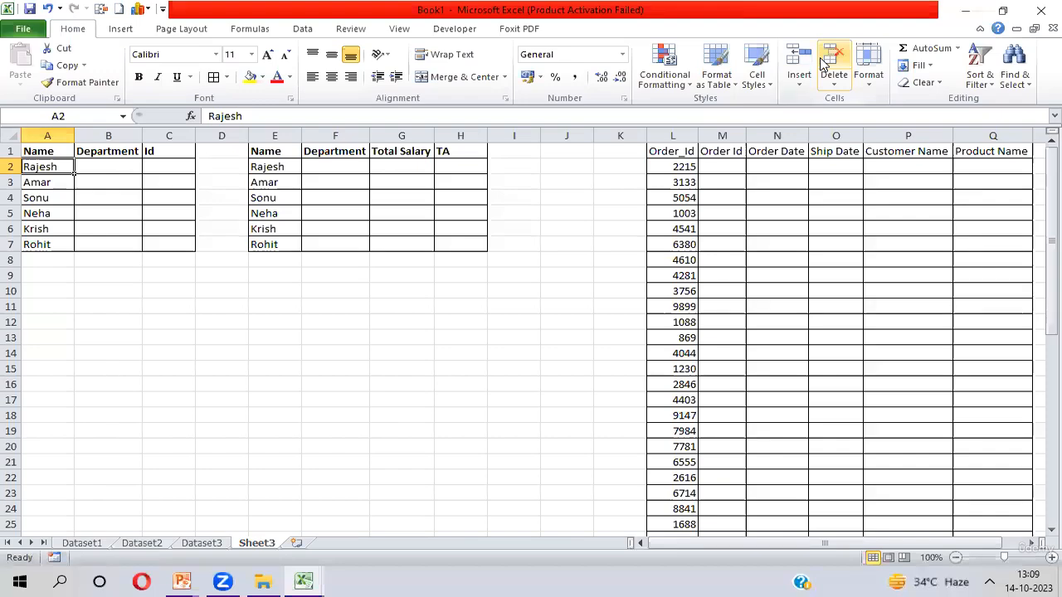
- Examine the employee table on Dataset1 by selecting its header row and columns, then return to Sheet3
key("ctrl+Page_Up")
key("ctrl+Page_Up")
key("ctrl+Page_Up")
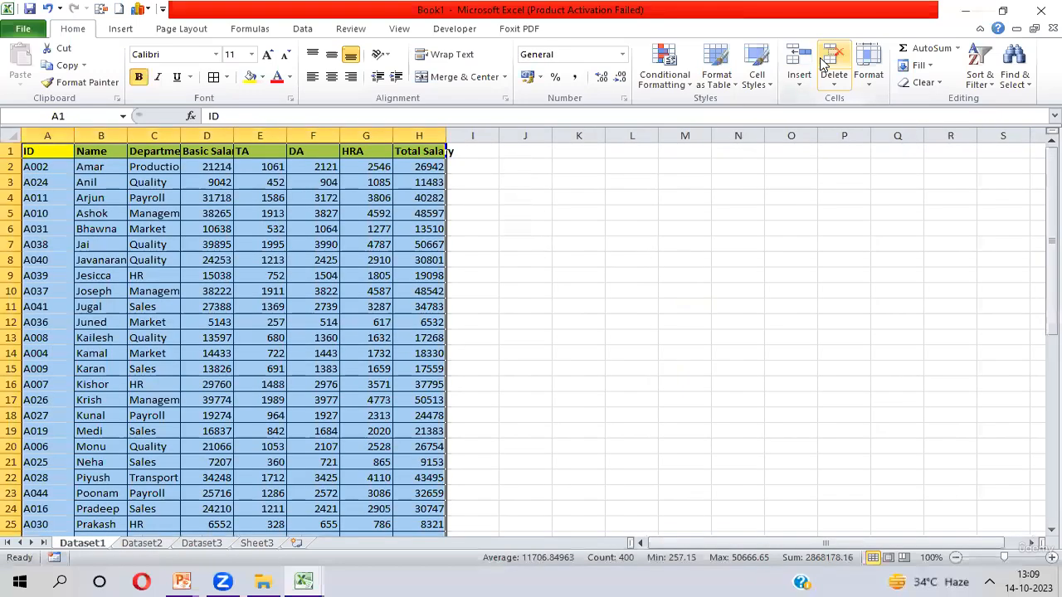
key("ctrl+Home")
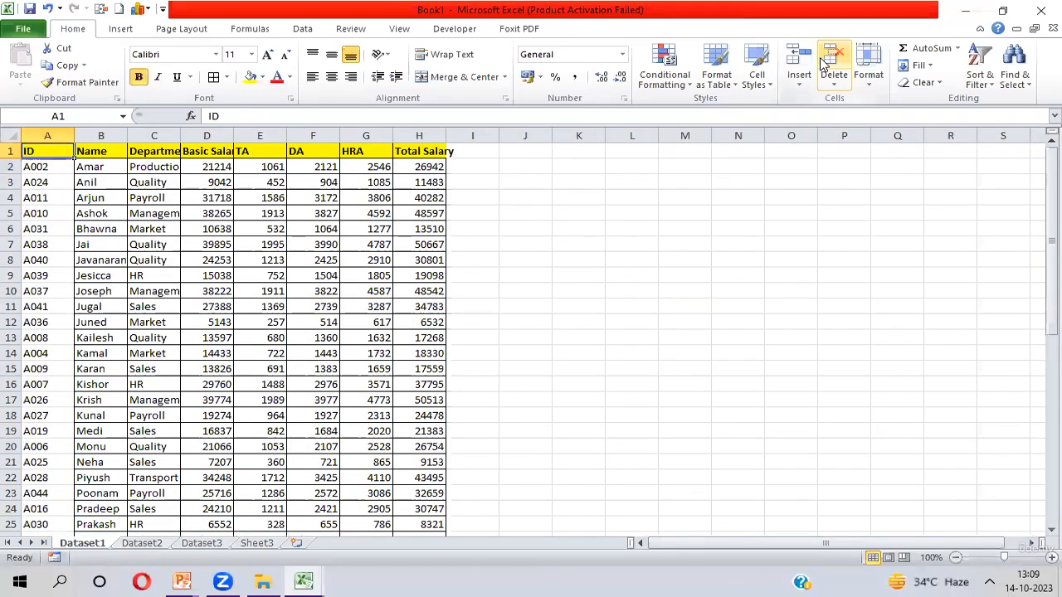
key("ctrl+shift+Right")
key("ctrl+shift+Down")
key("ctrl+Home")
key("Right")
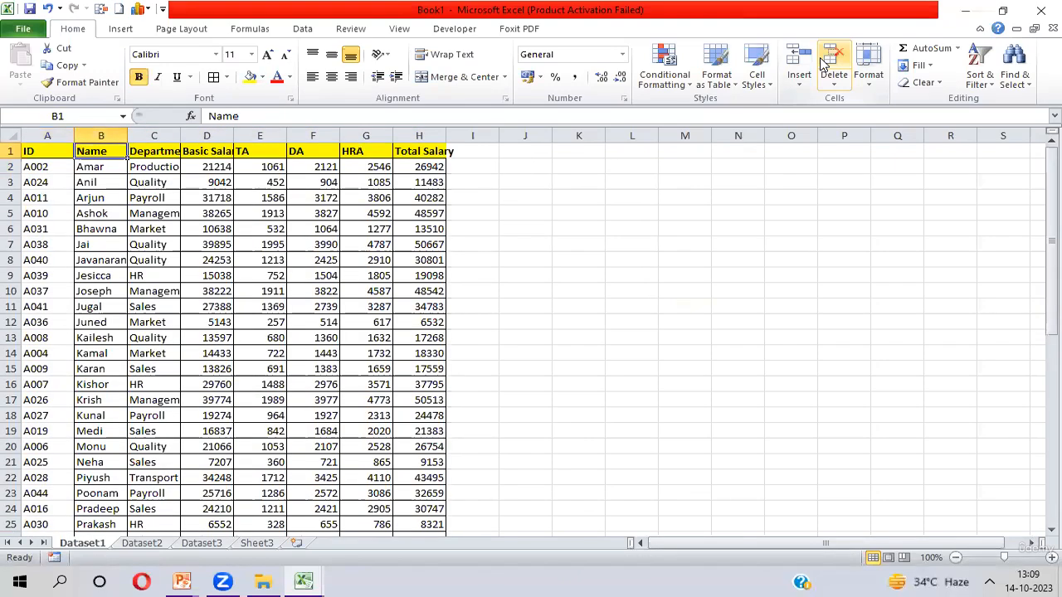
key("ctrl+shift+Down")
key("ctrl+Home")
key("ctrl+Page_Down")
key("ctrl+Page_Down")
key("ctrl+Page_Down")
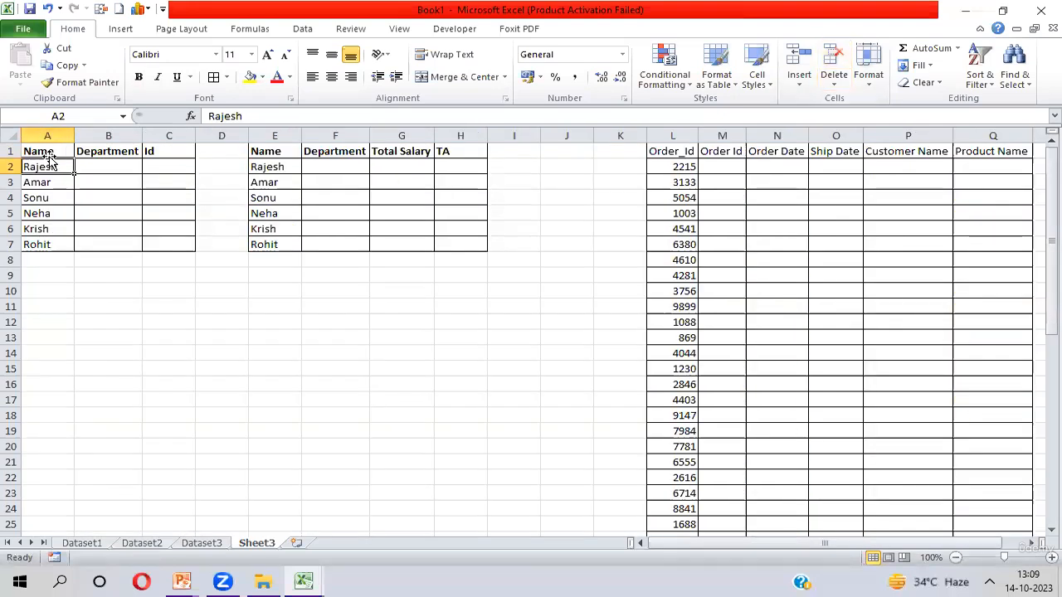
- Examine the Name, Department and Id columns of the table on Sheet3 by selecting their cells
left_click(48, 155)
key("ctrl+shift+Down")
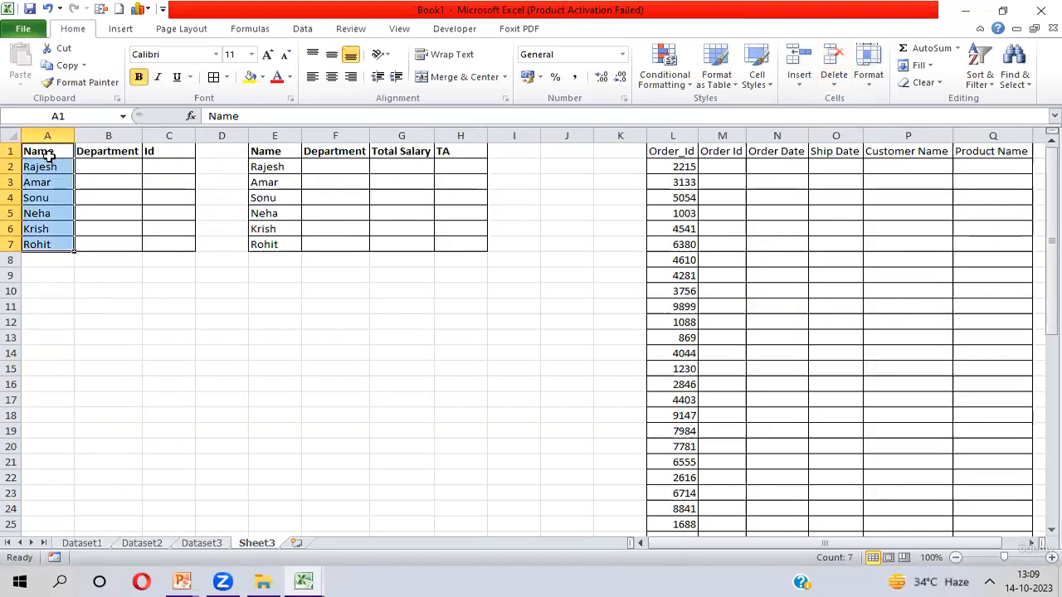
left_click(51, 162)
key("Right")
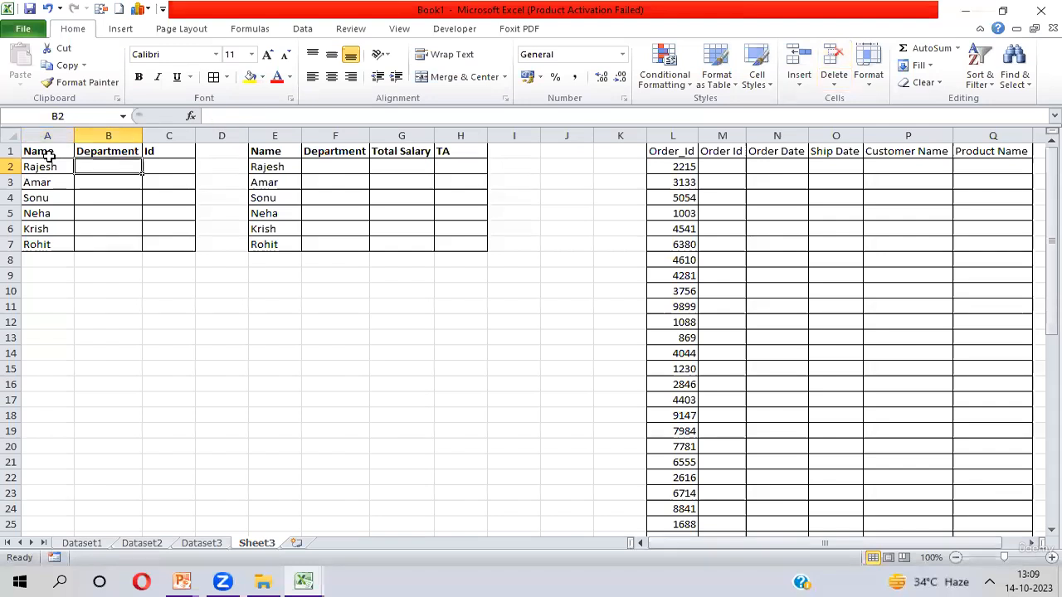
key("Up")
key("shift+Right")
key("Down")
key("Up")
key("shift+Down")
key("shift+Down")
key("shift+Down")
key("shift+Down")
key("shift+Down")
key("shift+Down")
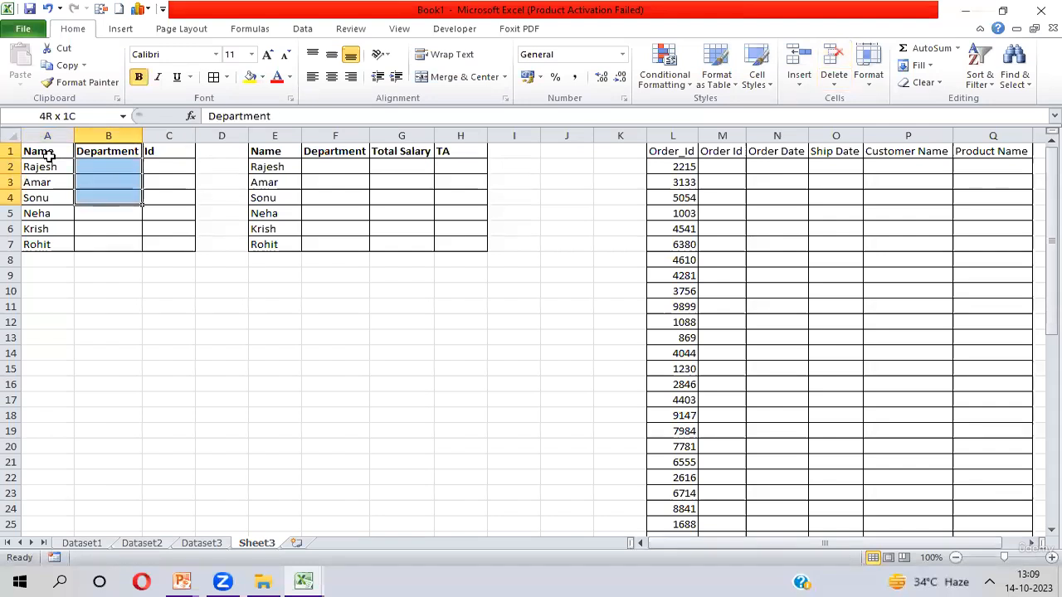
key("Right")
key("shift+Down")
key("shift+Down")
key("shift+Down")
key("shift+Down")
key("shift+Down")
key("shift+Down")
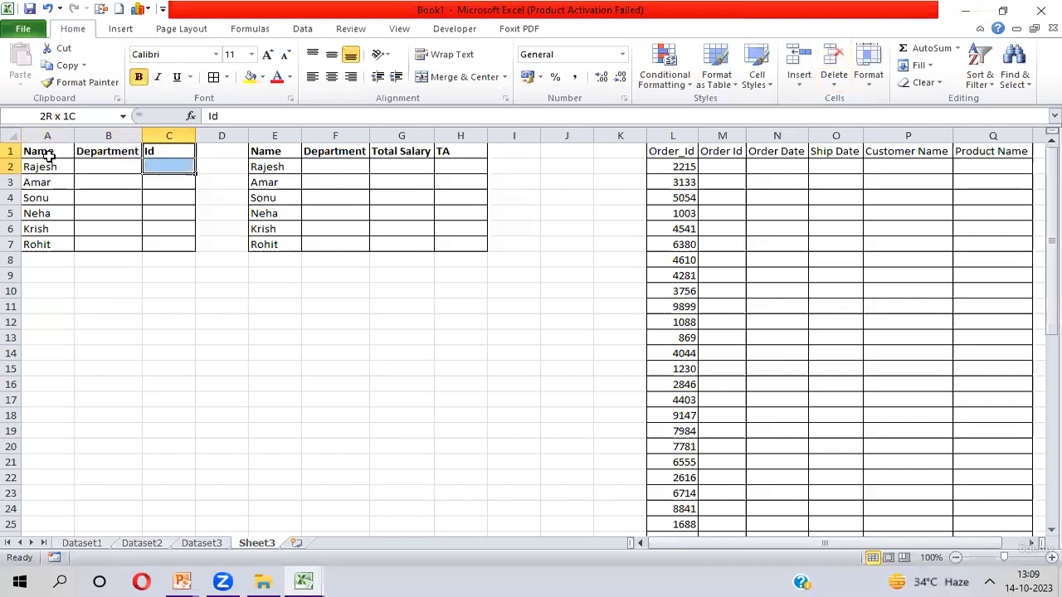
key("Left")
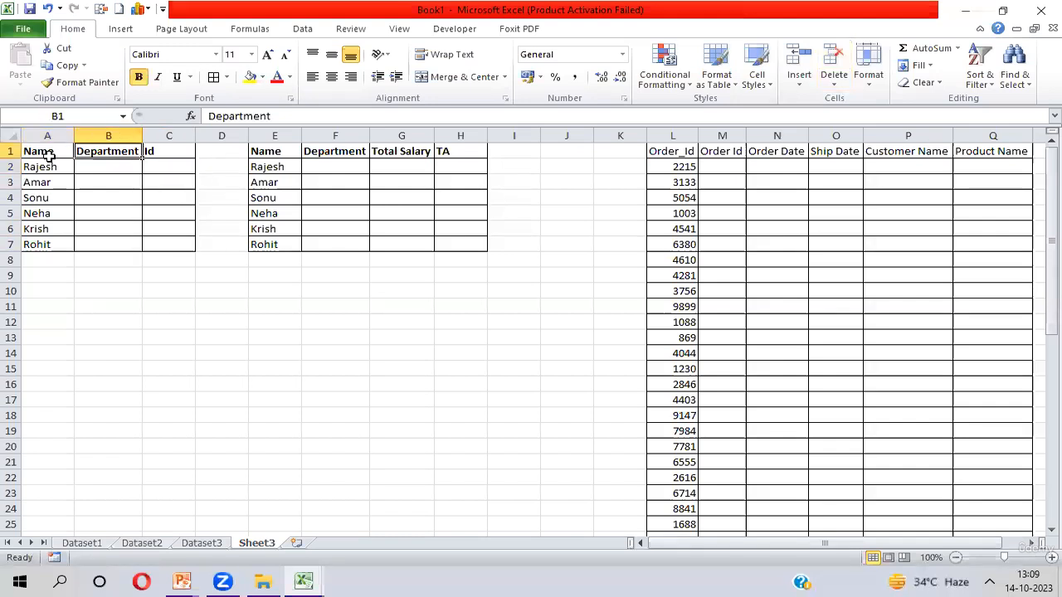
key("Left")
key("Right")
key("Left")
key("ctrl+shift+Down")
key("Right")
- Examine the Dataset3 and Dataset1 sheets, selecting the Name through Total Salary columns of the employee table
key("ctrl+Page_Up")
key("ctrl+Page_Up")
key("ctrl+Page_Up")
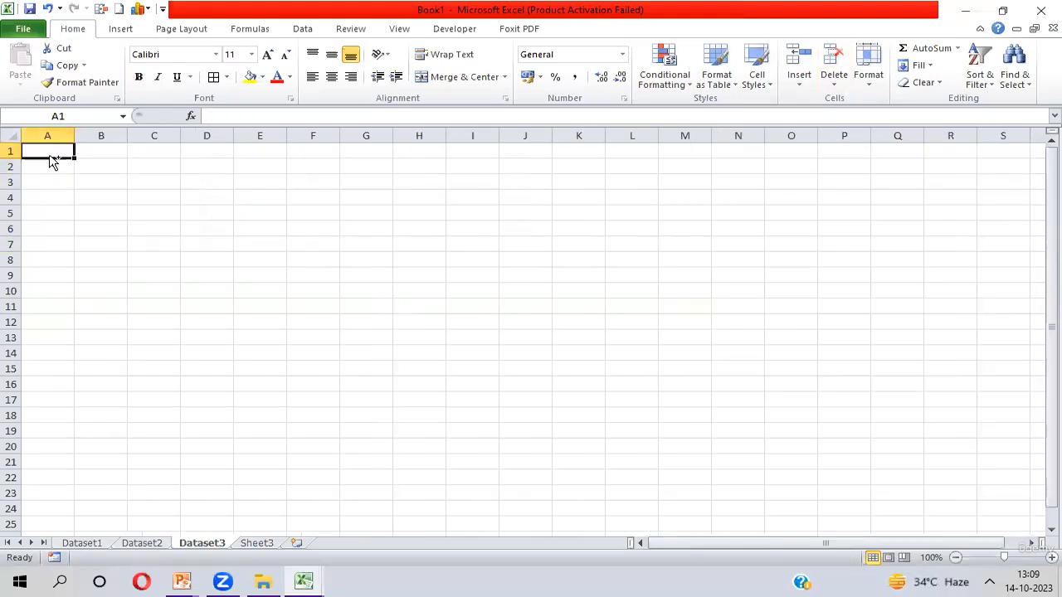
key("ctrl+shift+Down")
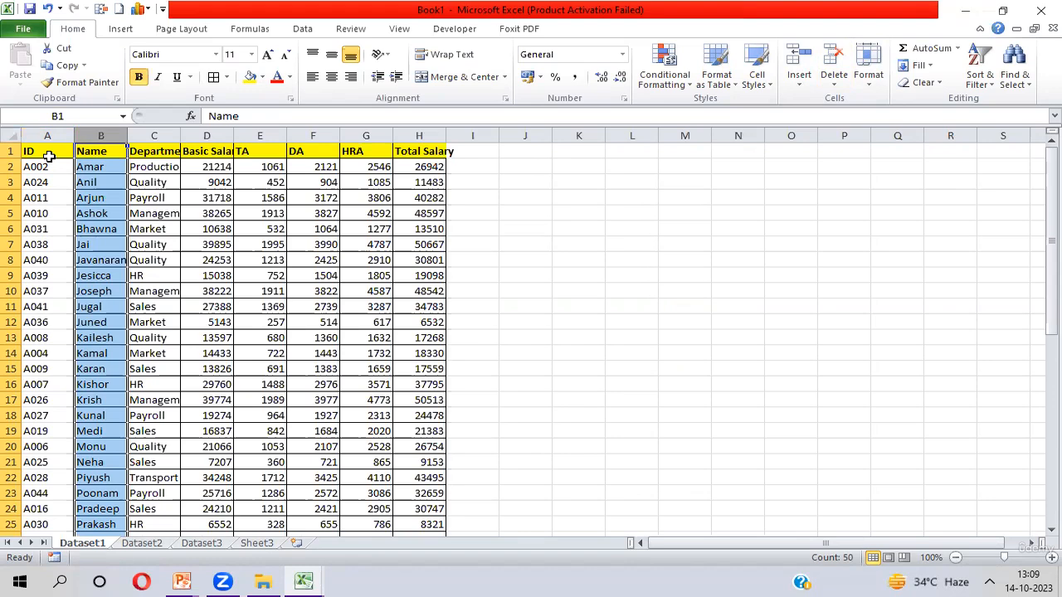
key("shift+Right")
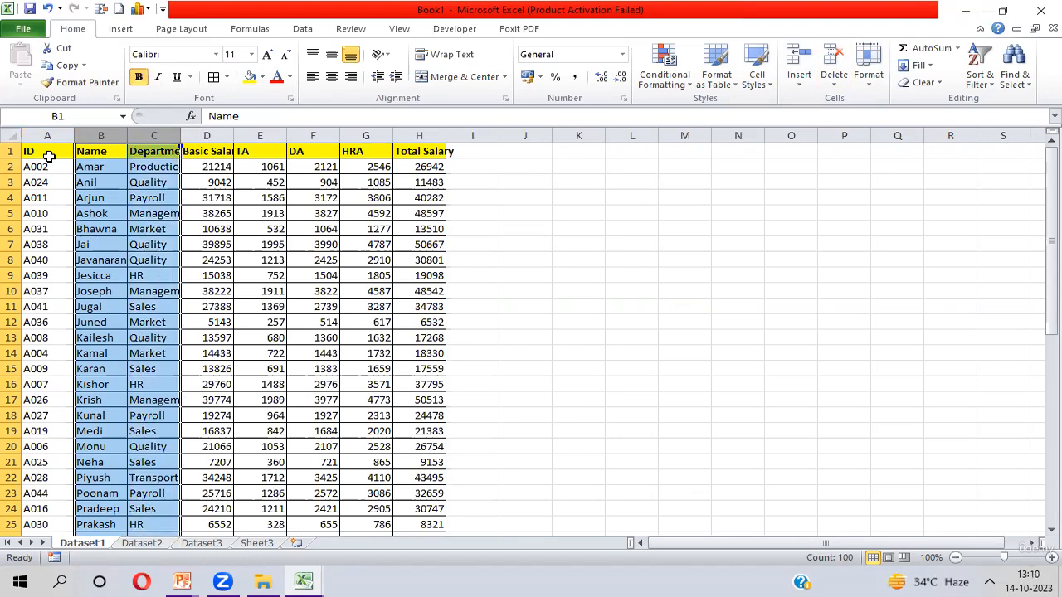
key("shift+Left")
key("shift+Left")
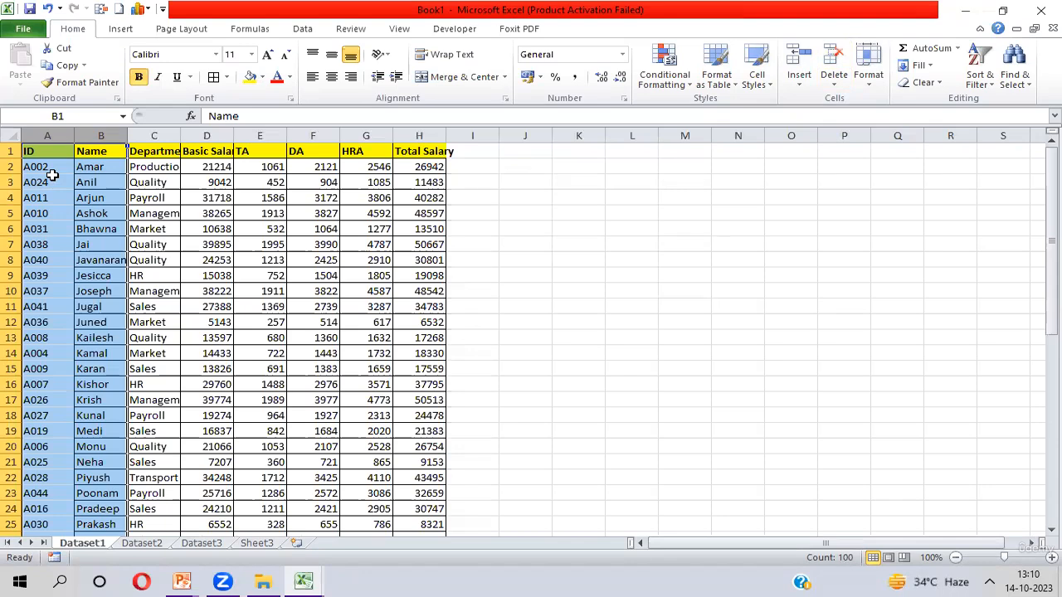
left_click(101, 151)
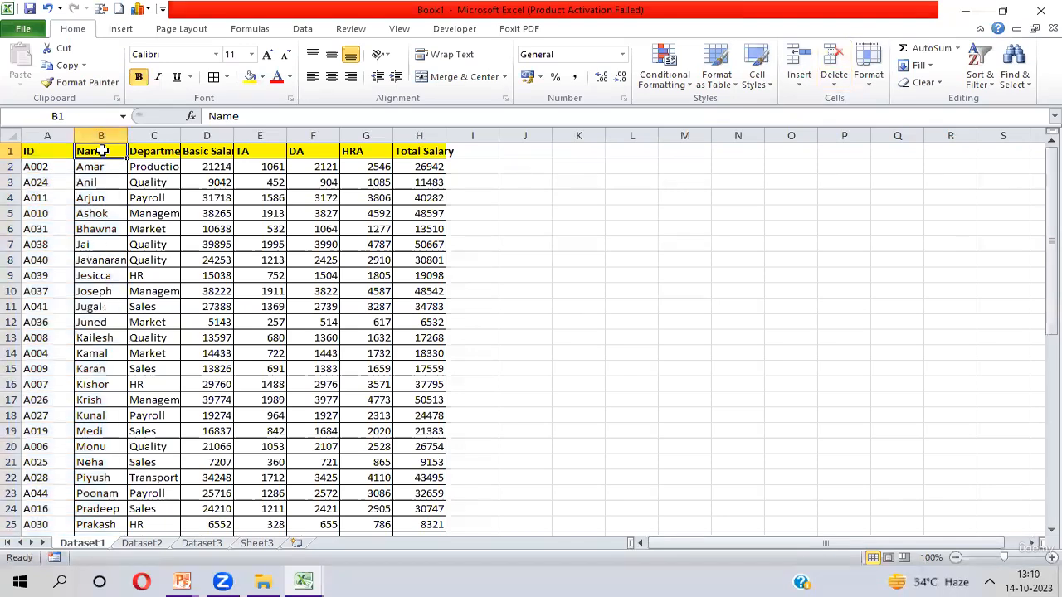
key("ctrl+shift+Right")
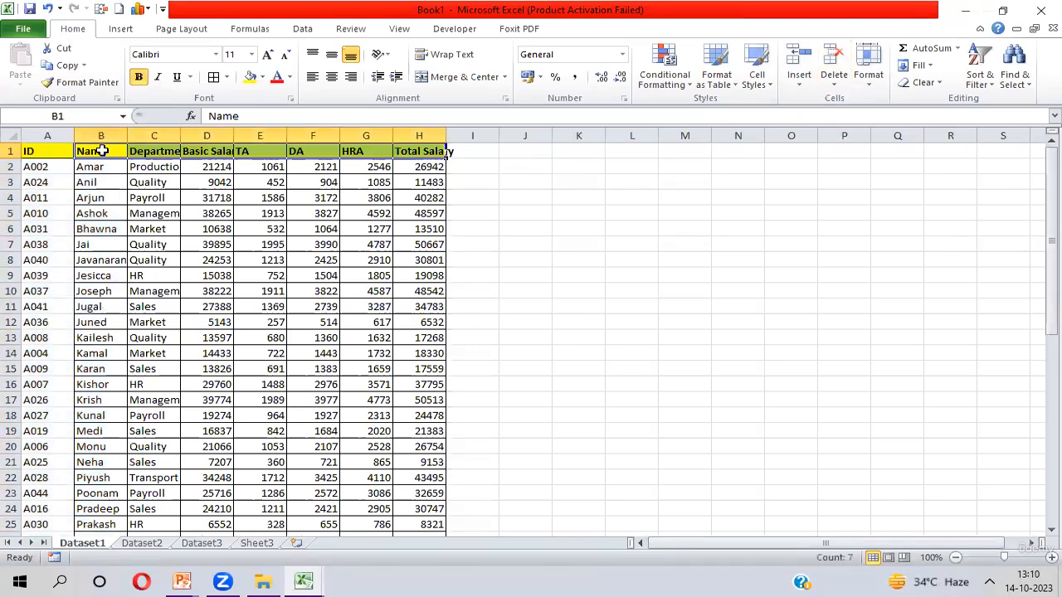
key("ctrl+shift+Down")
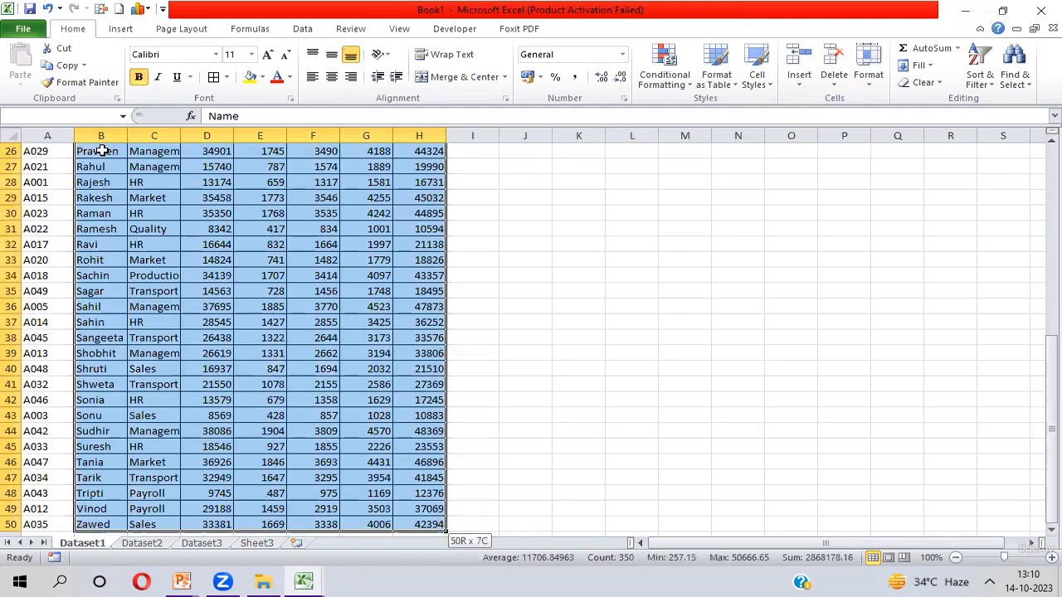
key("ctrl+Up")
key("ctrl+shift+Down")
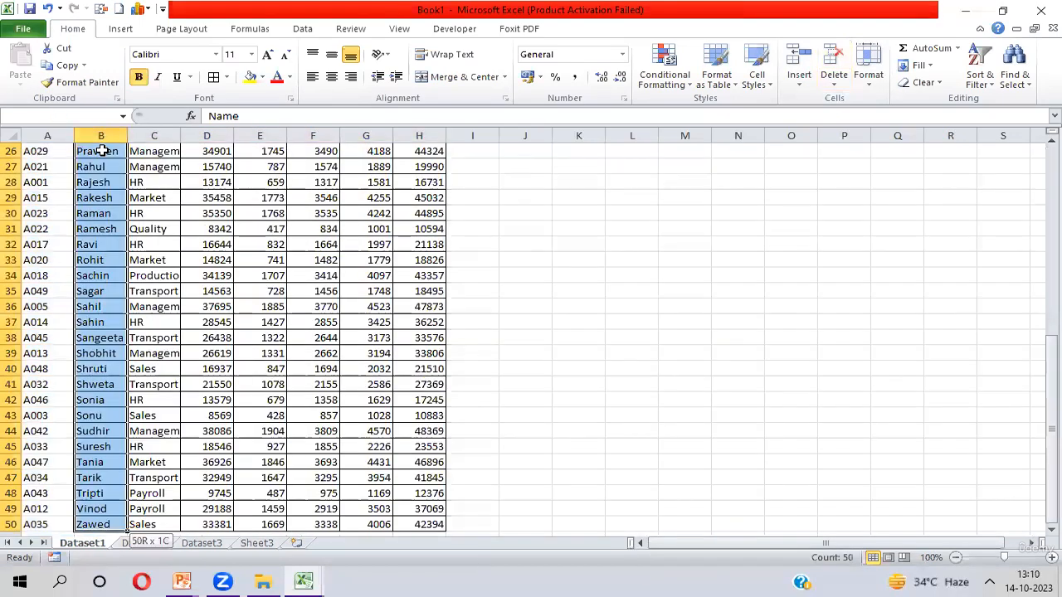
key("shift+Left")
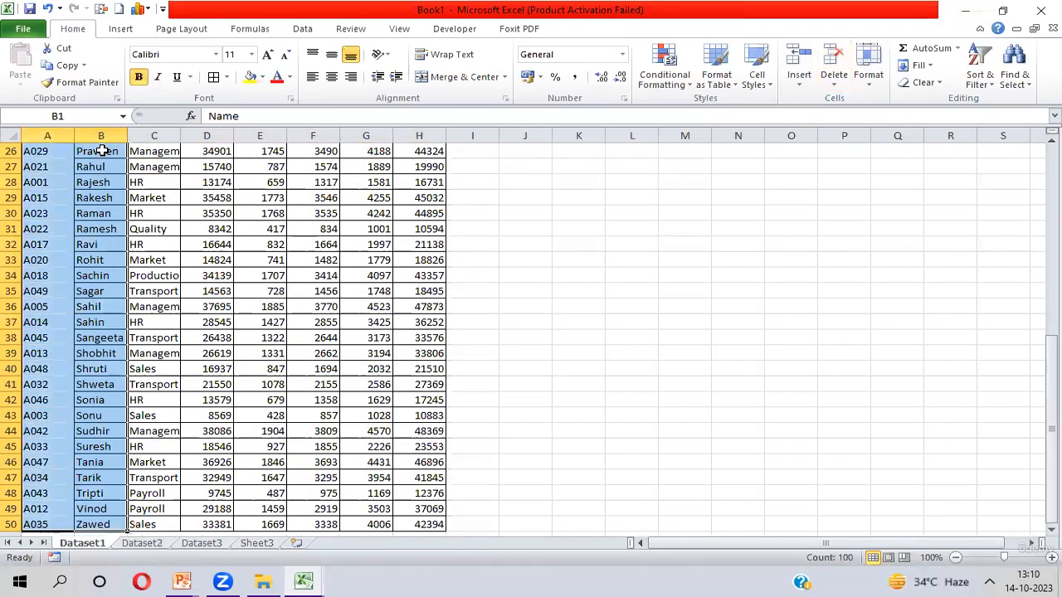
key("ctrl+Up")
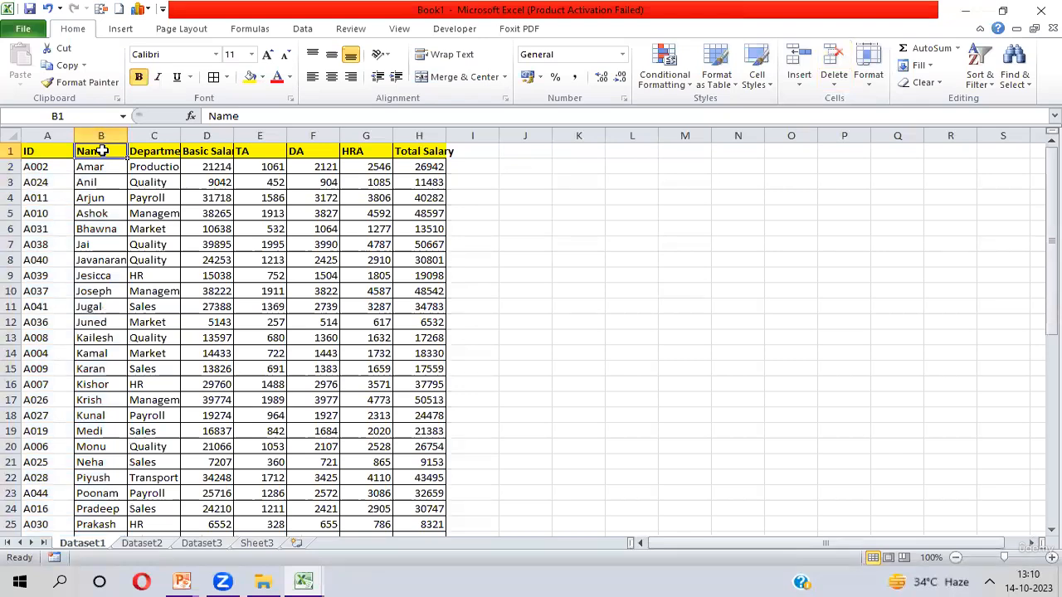
key("ctrl+shift+Down")
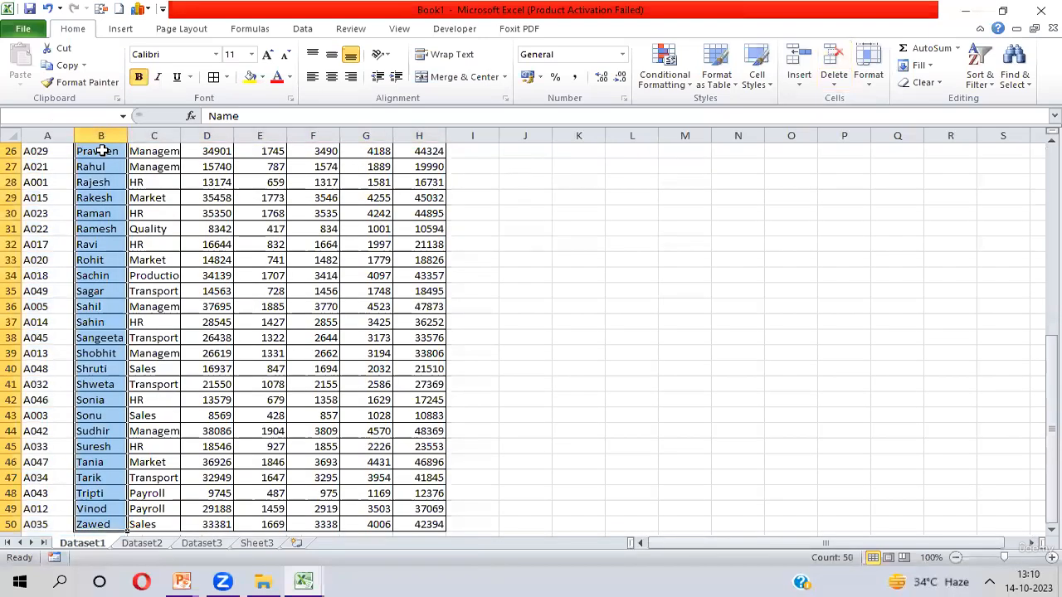
key("shift+Left")
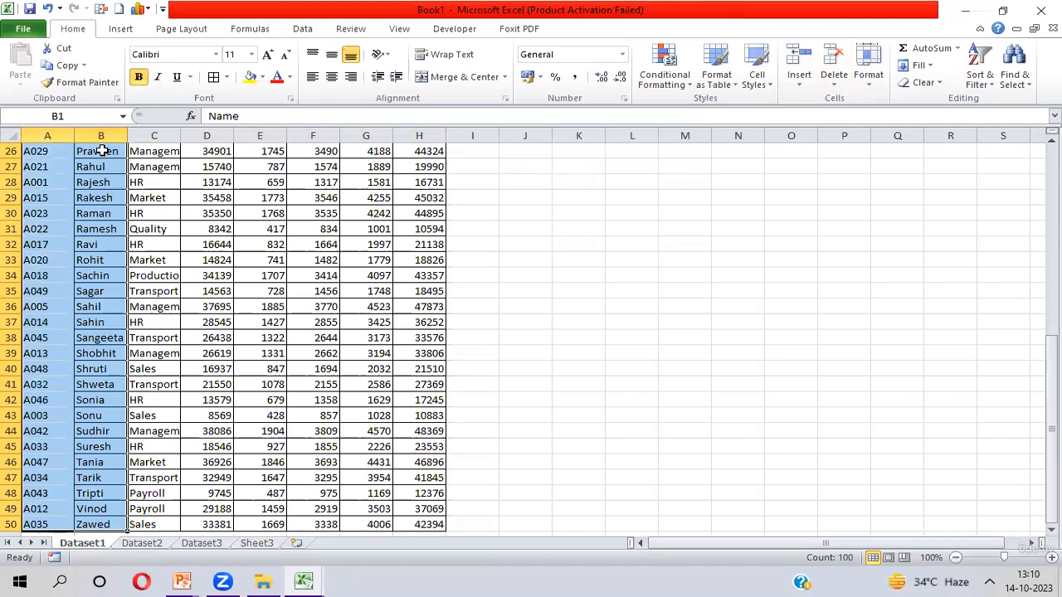
key("ctrl+Up")
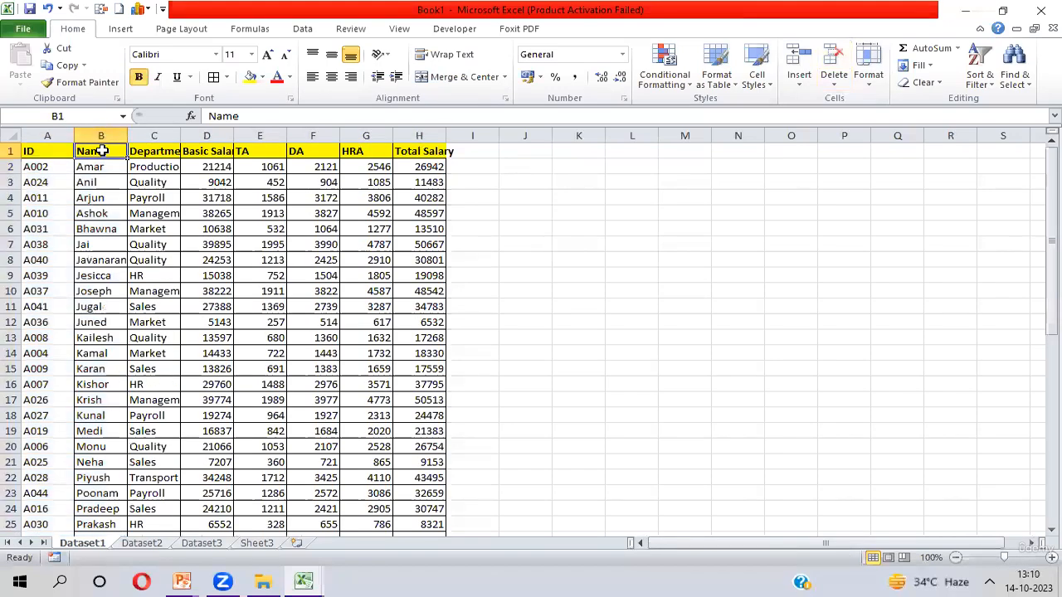
- Return to Sheet3 and examine the empty Department cells beside the names
key("ctrl+Page_Down")
key("ctrl+Page_Down")
key("ctrl+Page_Down")
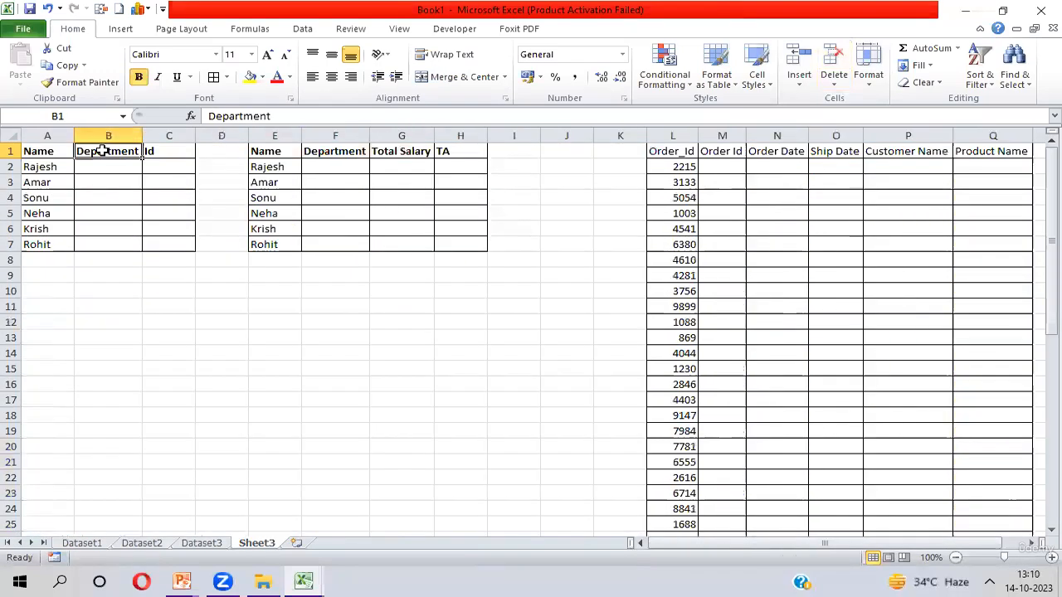
key("Down")
key("shift+Down")
key("shift+Down")
key("shift+Down")
key("shift+Down")
key("shift+Down")
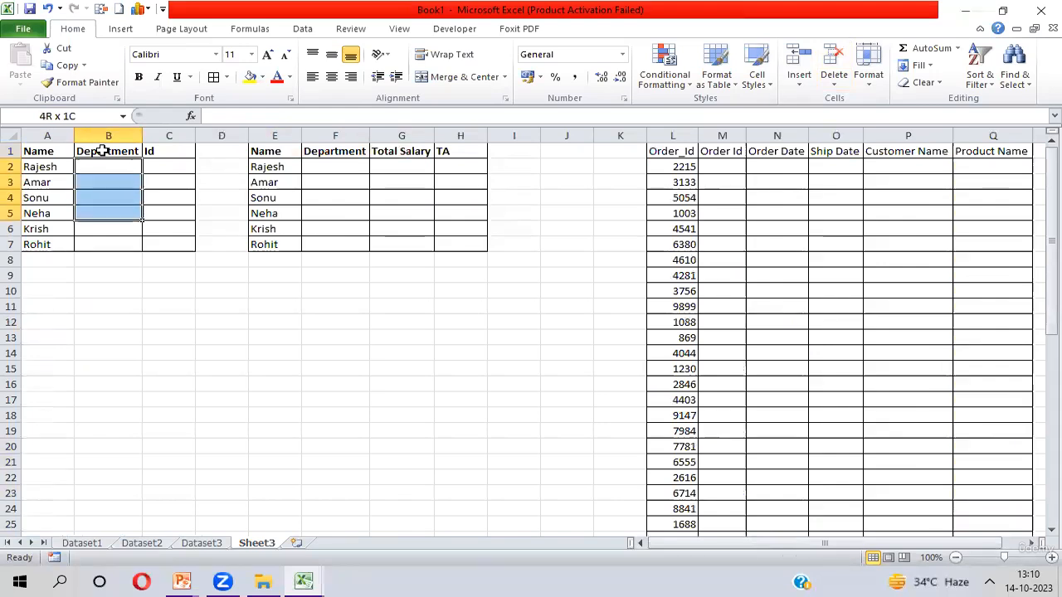
key("Up")
key("Left")
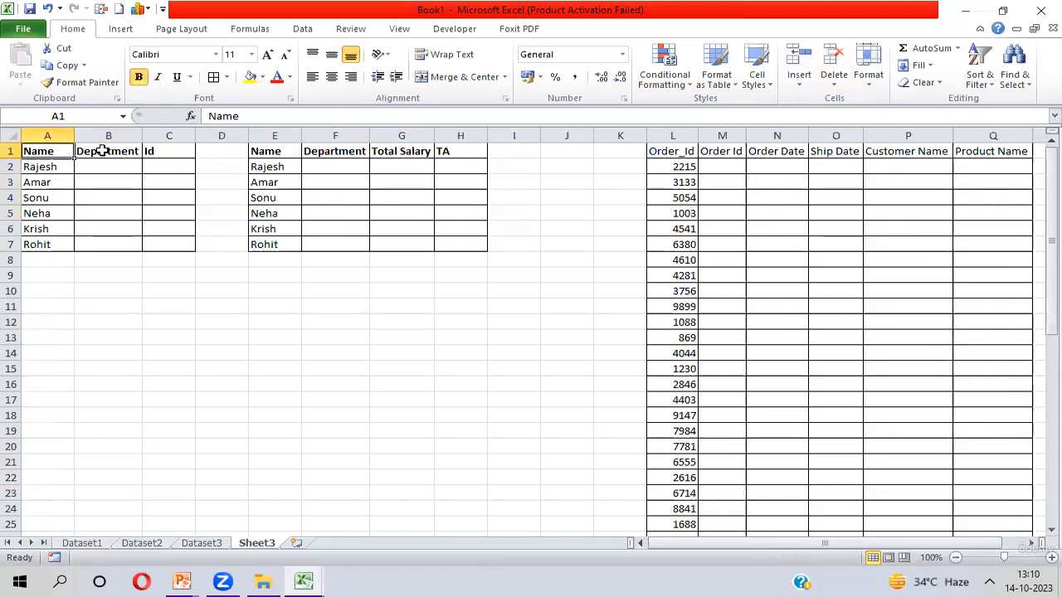
key("Down")
key("ctrl+shift+Down")
key("Up")
key("Right")
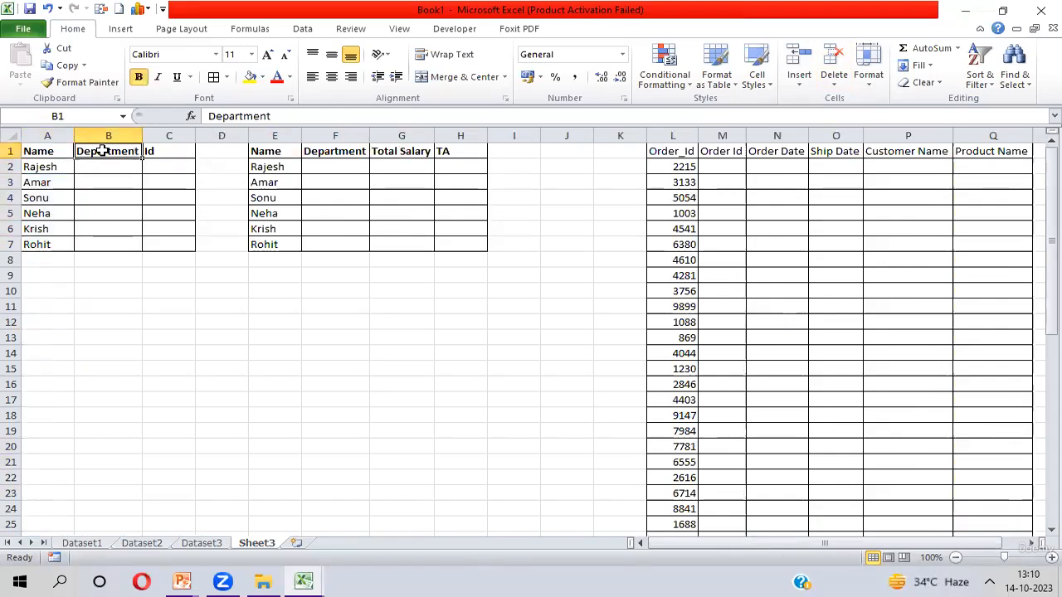
key("Down")
key("shift+Down")
key("shift+Down")
key("shift+Down")
key("shift+Down")
key("shift+Down")
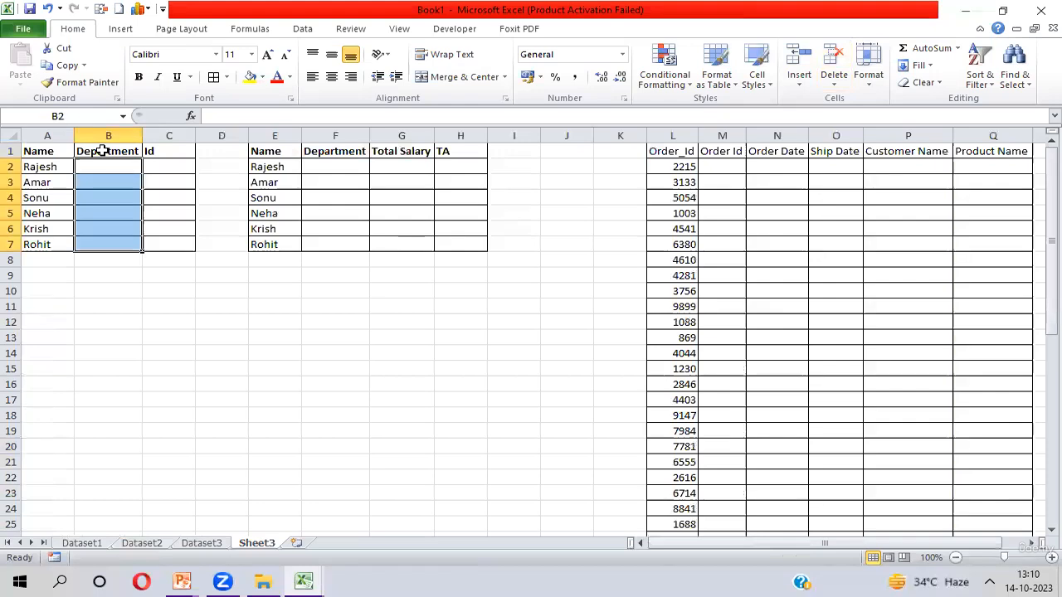
- Start a VLOOKUP formula in B2 using $A2 as the lookup value
key("Up")
key("Down")
type("=vl")
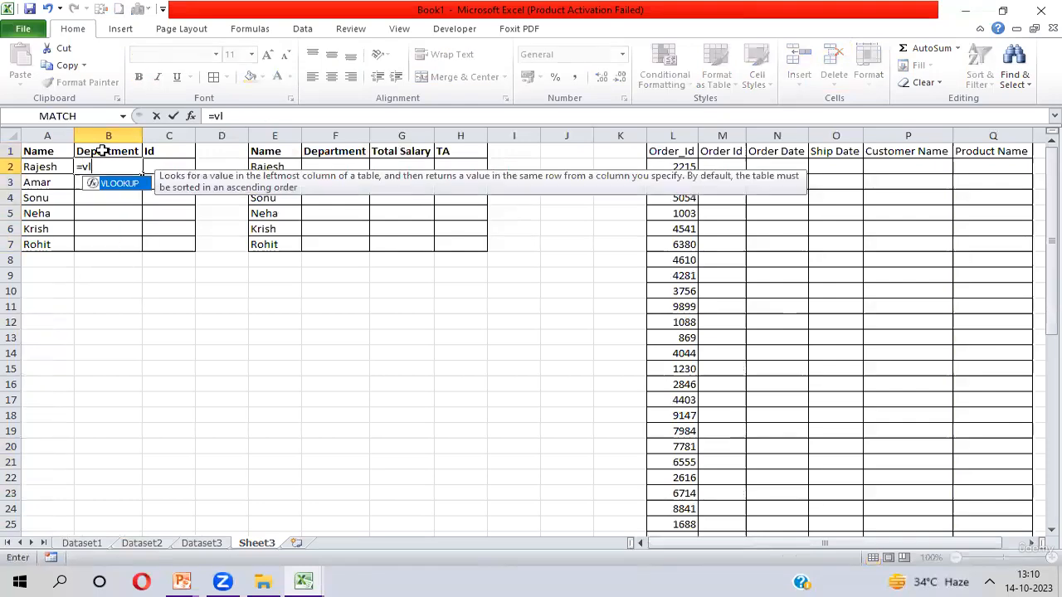
key("Tab")
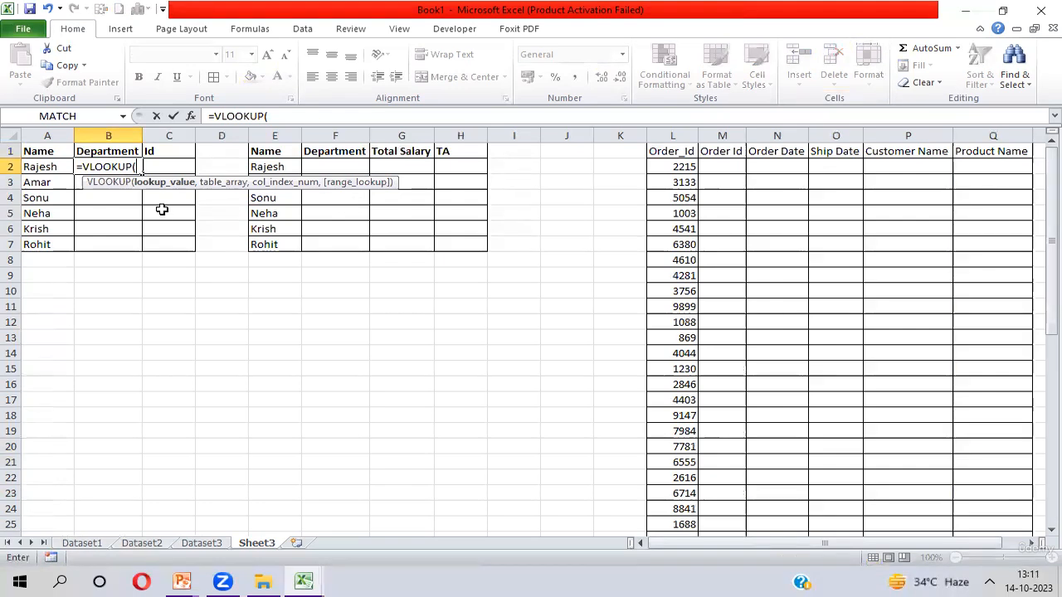
left_click(53, 168)
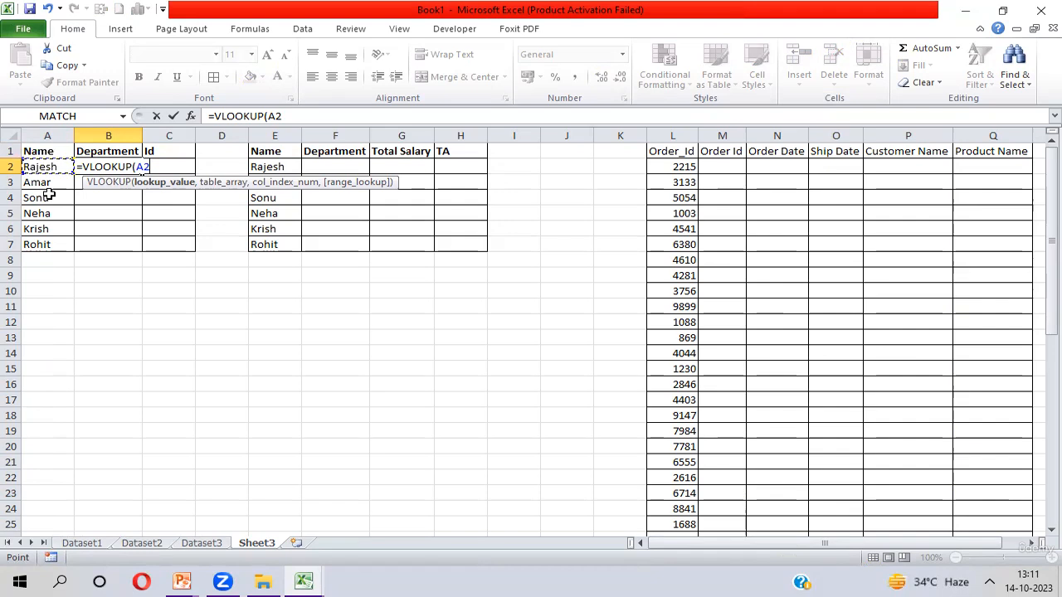
key("F4")
key("F4")
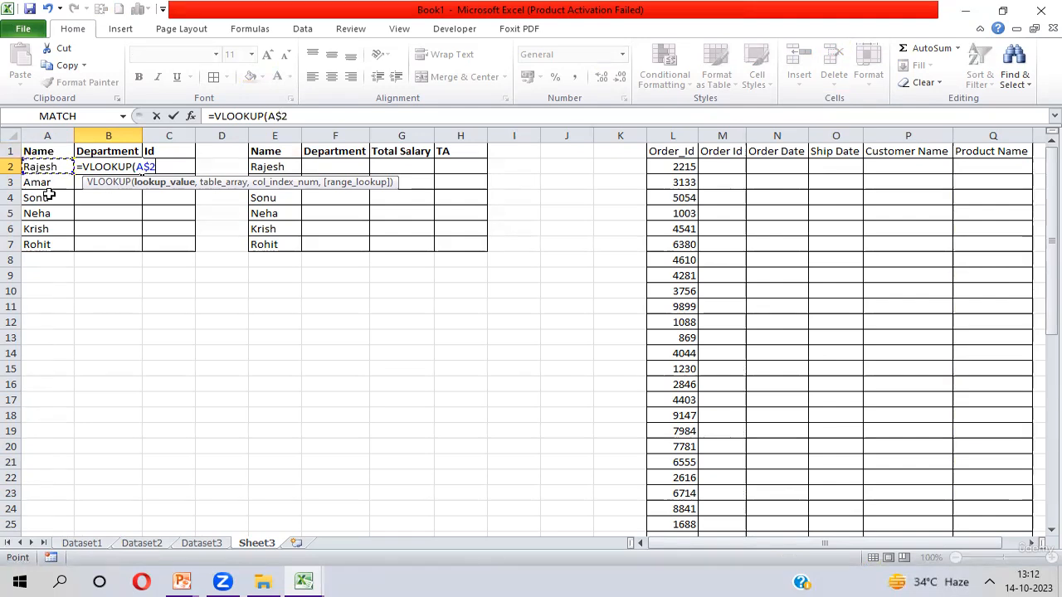
key("F4")
type(",")
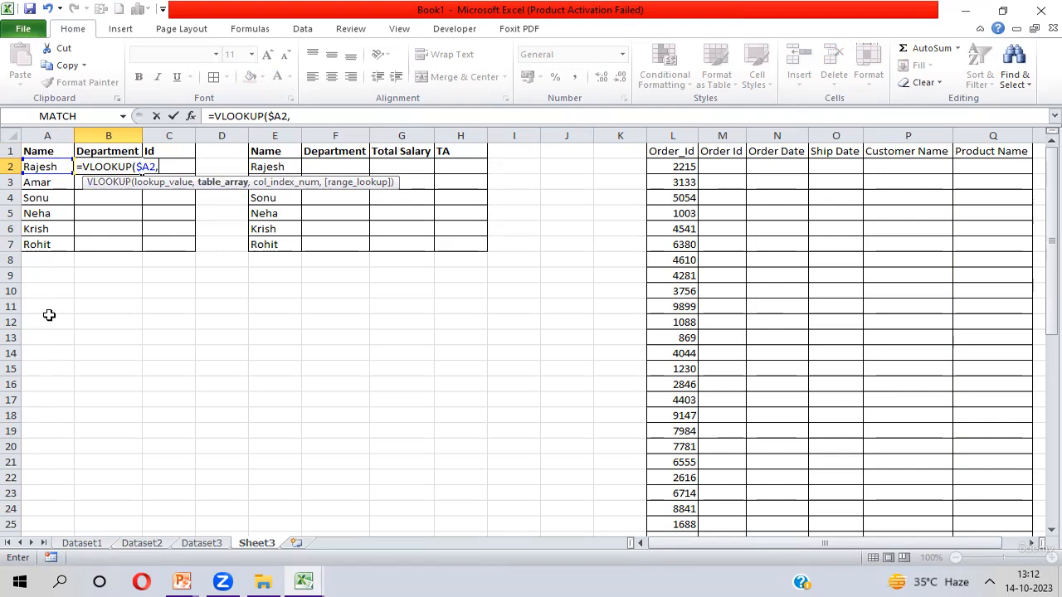
- Set the VLOOKUP table array to the Name through Total Salary columns of Dataset1 as the absolute range $B$1:$H$50
key("ctrl+Page_Up")
key("ctrl+Page_Up")
key("ctrl+Page_Up")
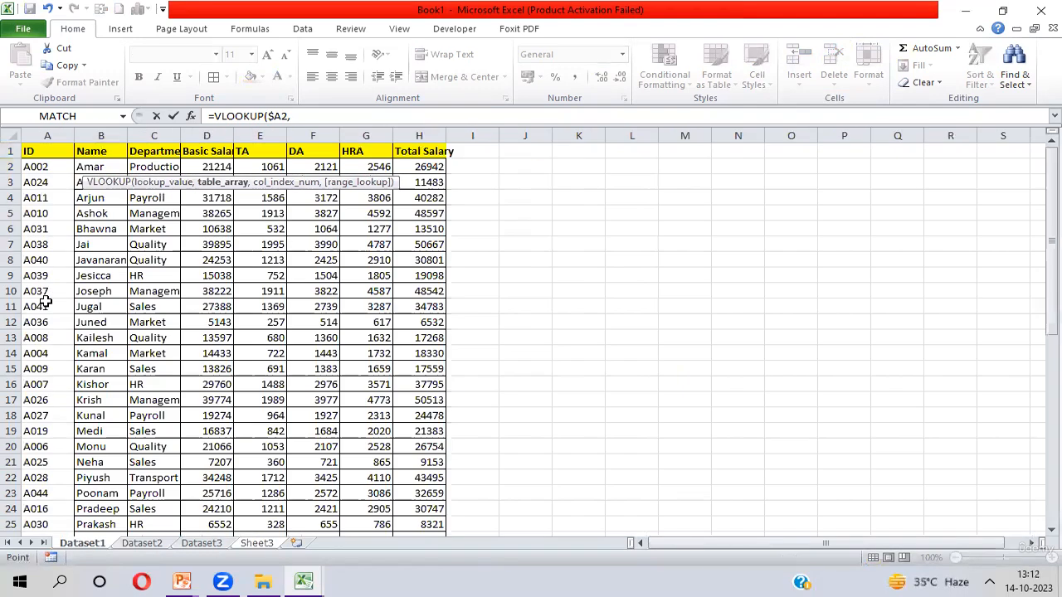
left_click(101, 153)
key("ctrl+shift+Right")
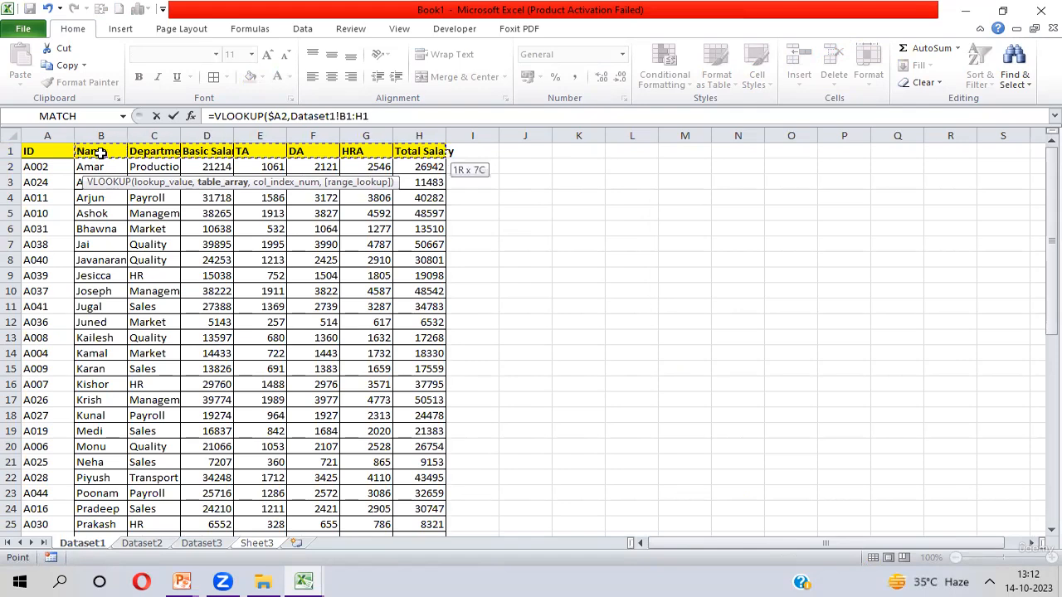
key("ctrl+shift+Down")
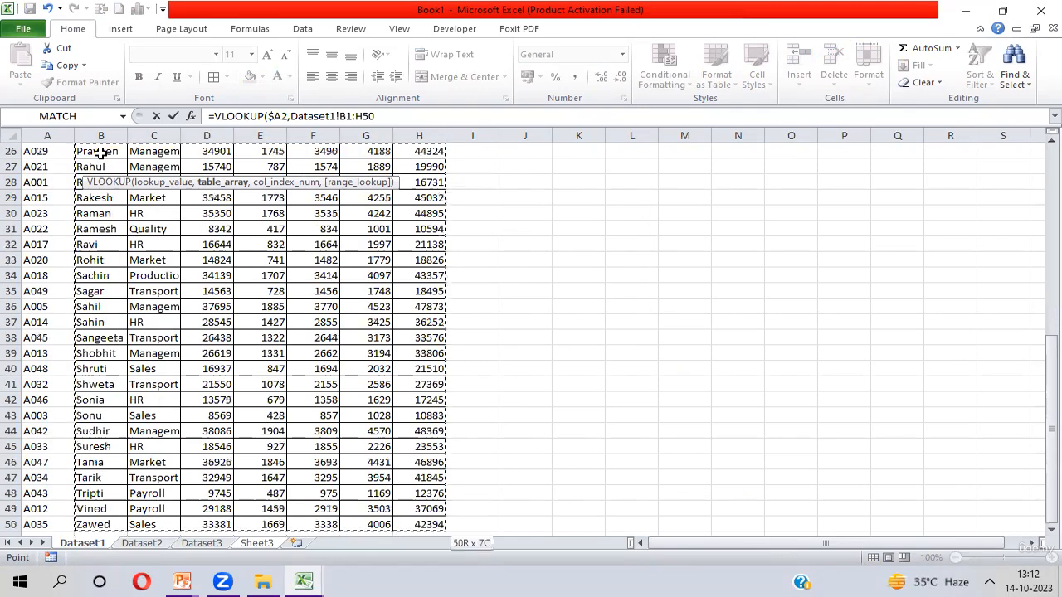
key("F4")
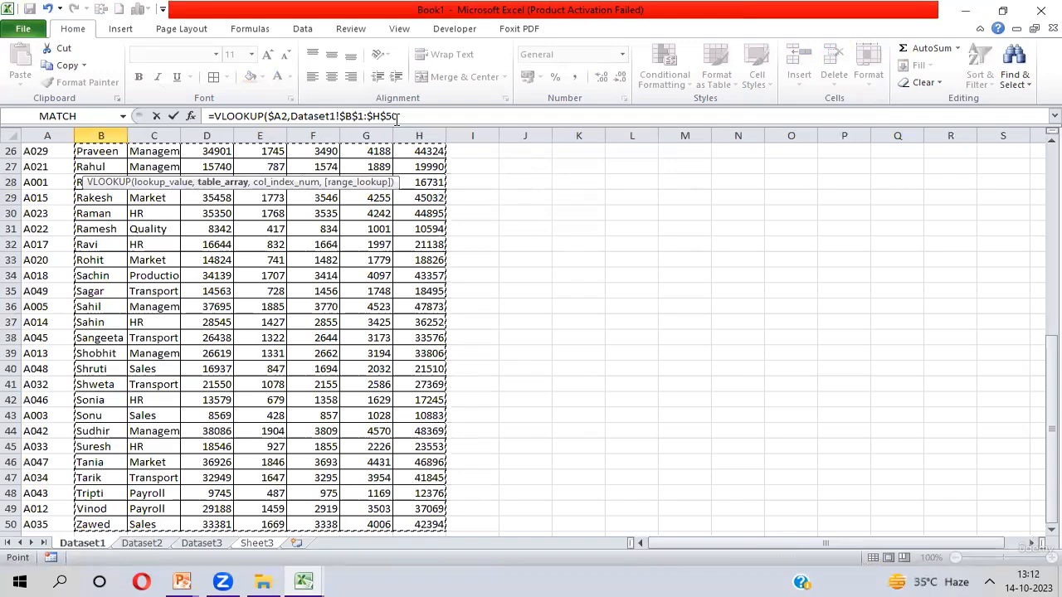
type(",")
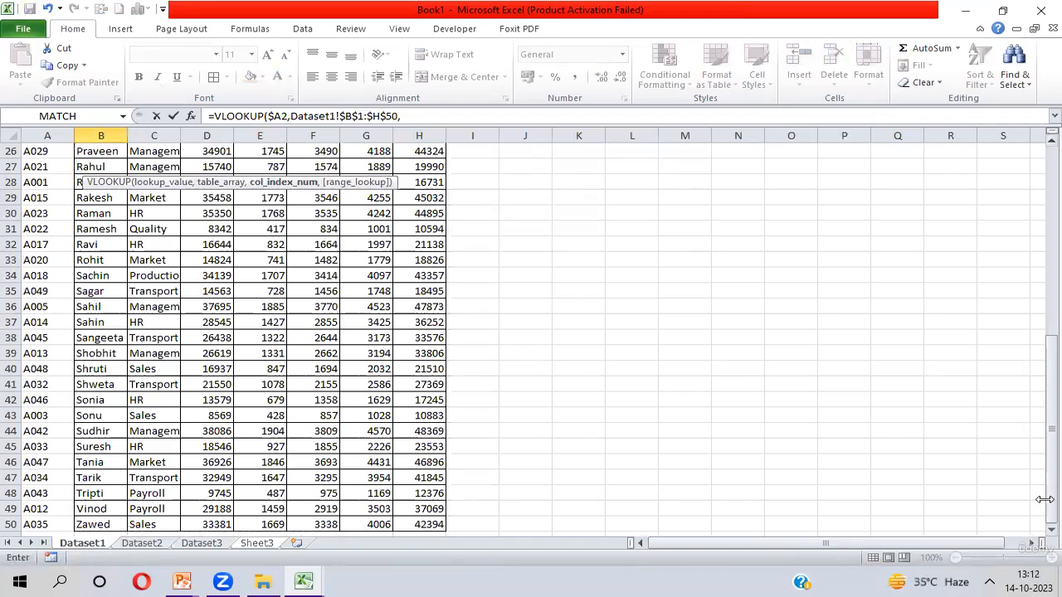
left_click_drag(1047, 470, 1039, 191)
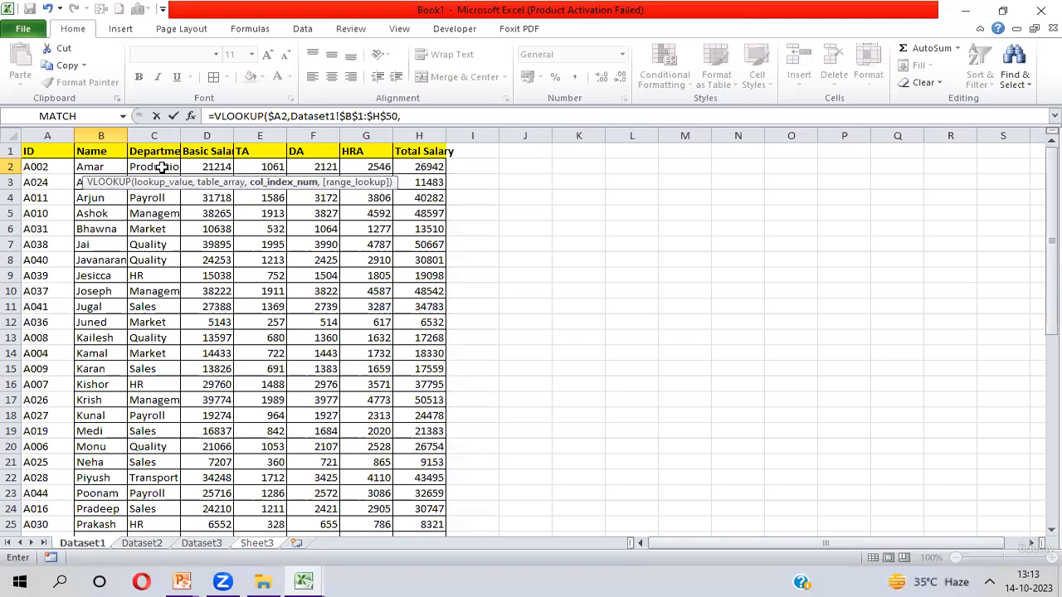
- Finish the formula with column index 2 and exact match FALSE, and enter it in B2
type("2,")
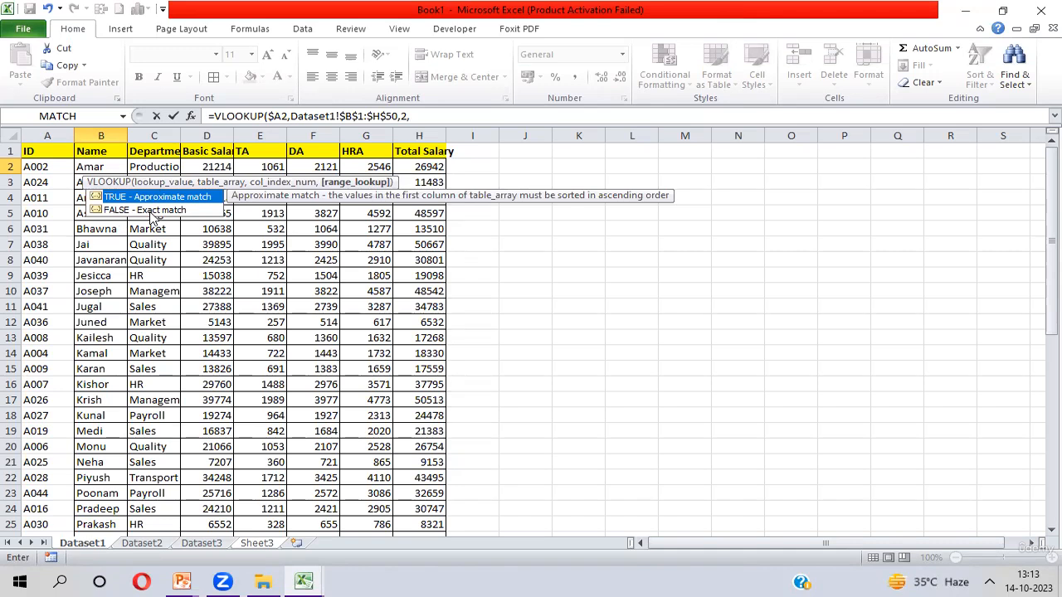
type("0)")
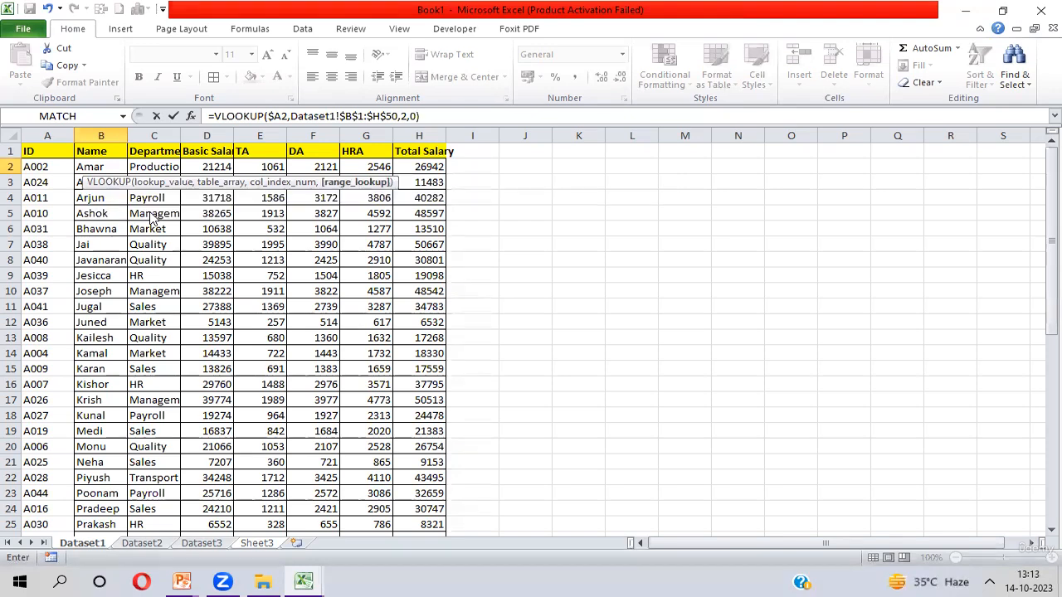
key("BackSpace")
key("BackSpace")
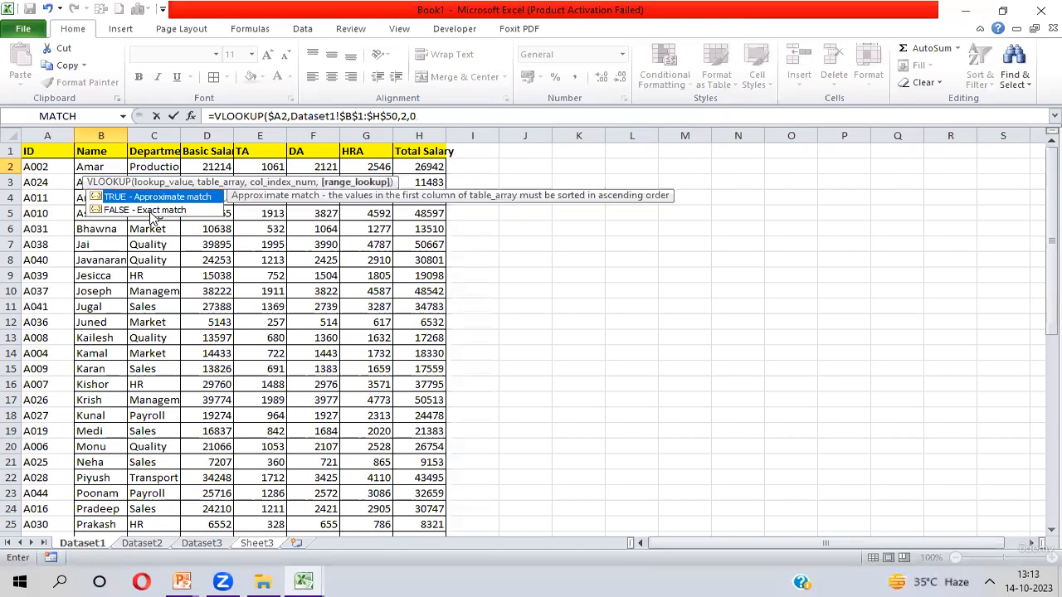
left_click(111, 213)
type("Fase")
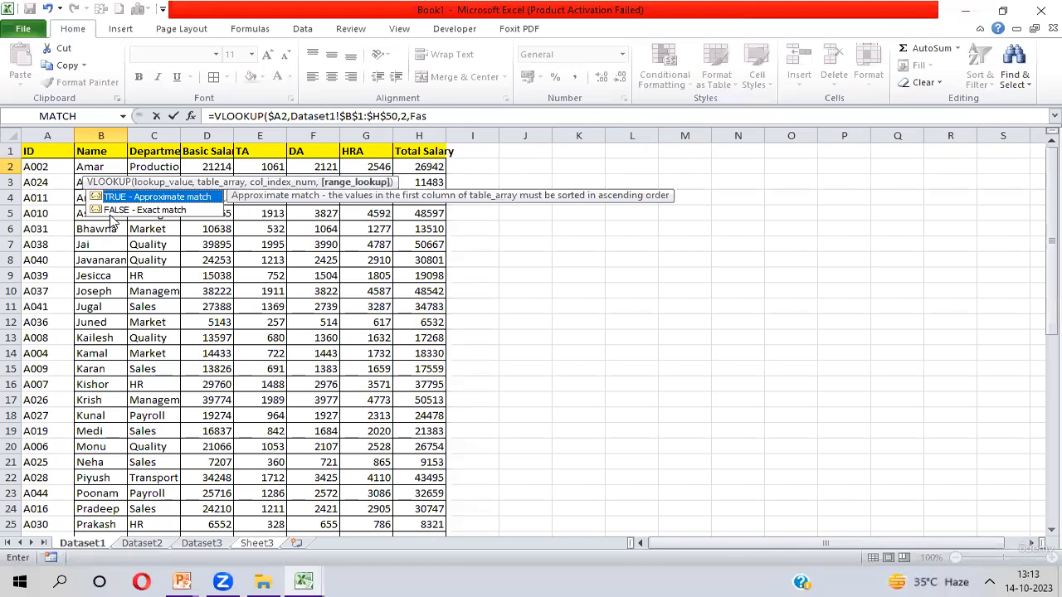
key("BackSpace")
key("BackSpace")
type("lse")
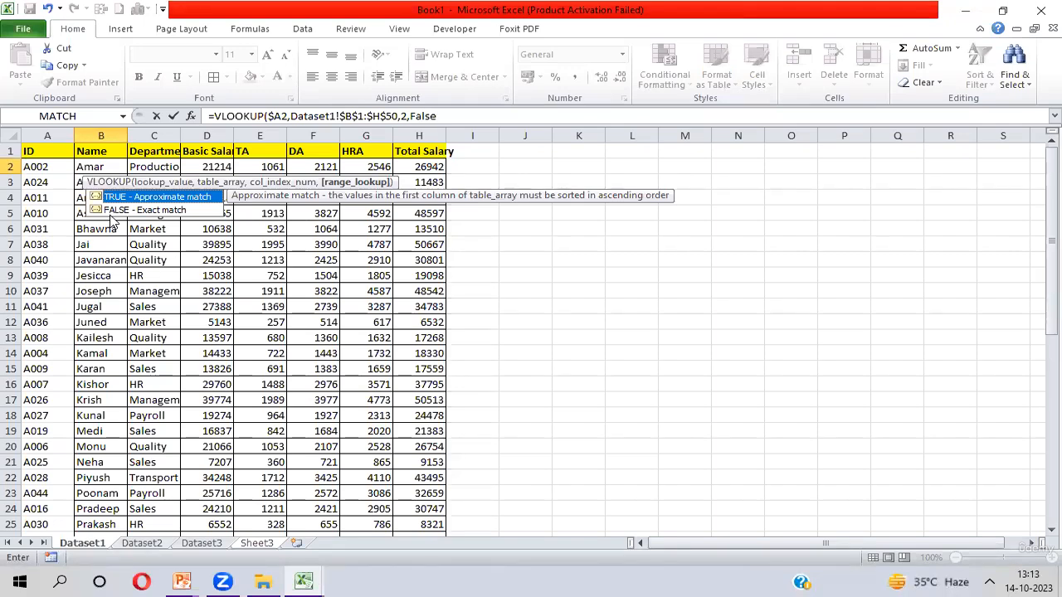
key("Return")
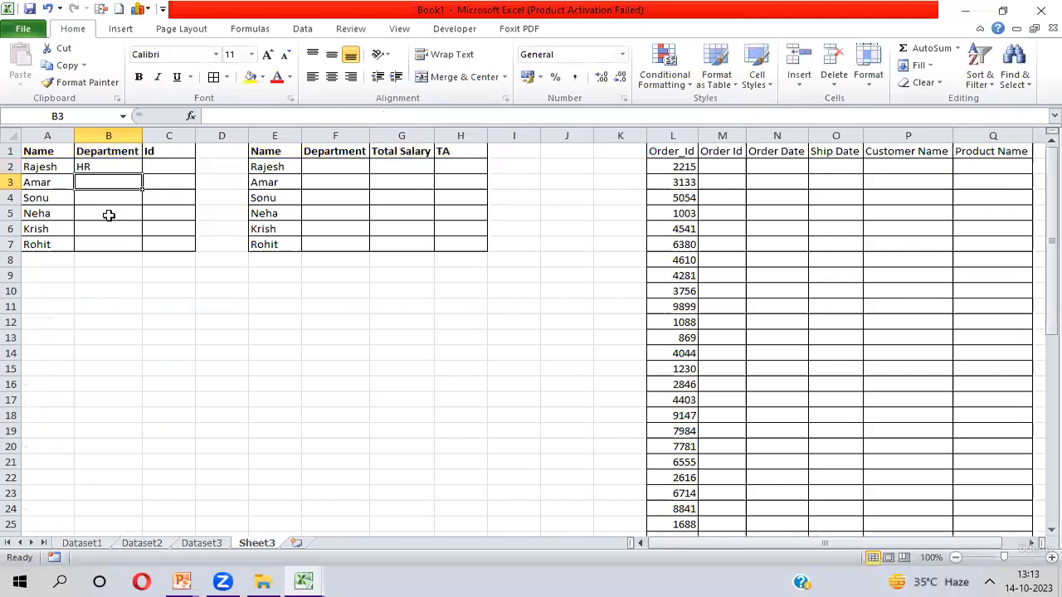
- Fill the VLOOKUP formula down from B2 through B7
key("Up")
key("Left")
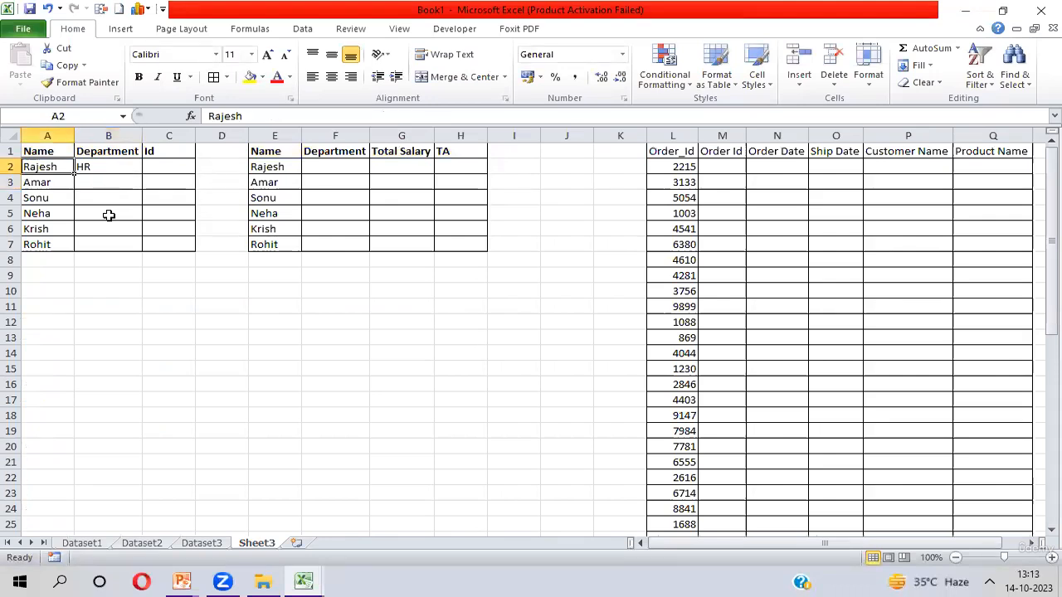
key("Right")
key("shift+Down")
key("shift+Down")
key("shift+Down")
key("shift+Down")
key("shift+Down")
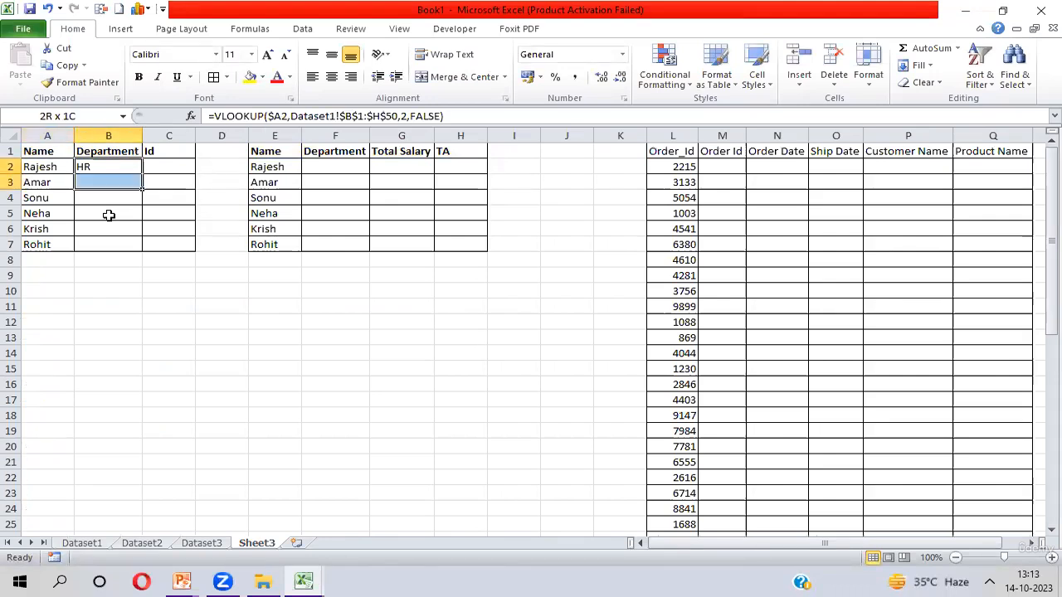
key("ctrl+d")
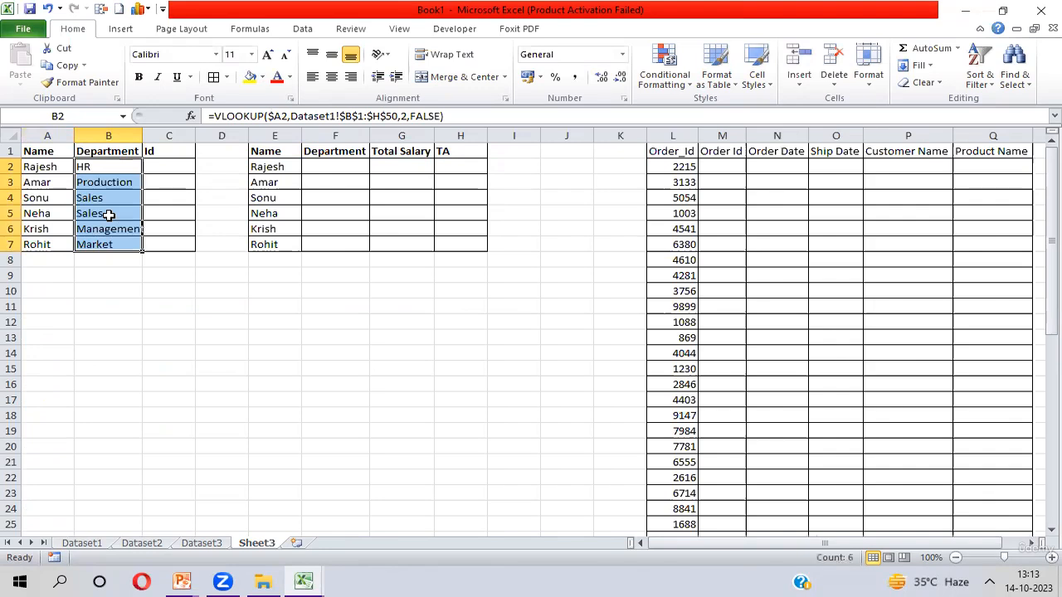
- Examine the Name, Department and Id columns of the Sheet3 table by selecting their cells
key("Up")
key("Down")
key("ctrl+shift+Down")
key("Up")
key("Left")
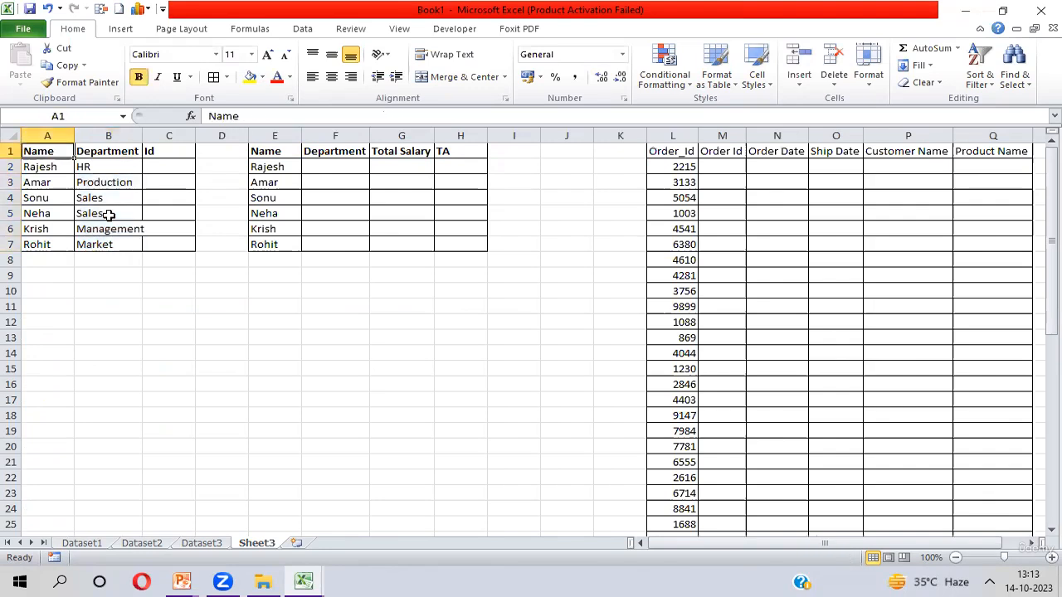
key("shift+Right")
key("shift+Left")
key("ctrl+shift+Down")
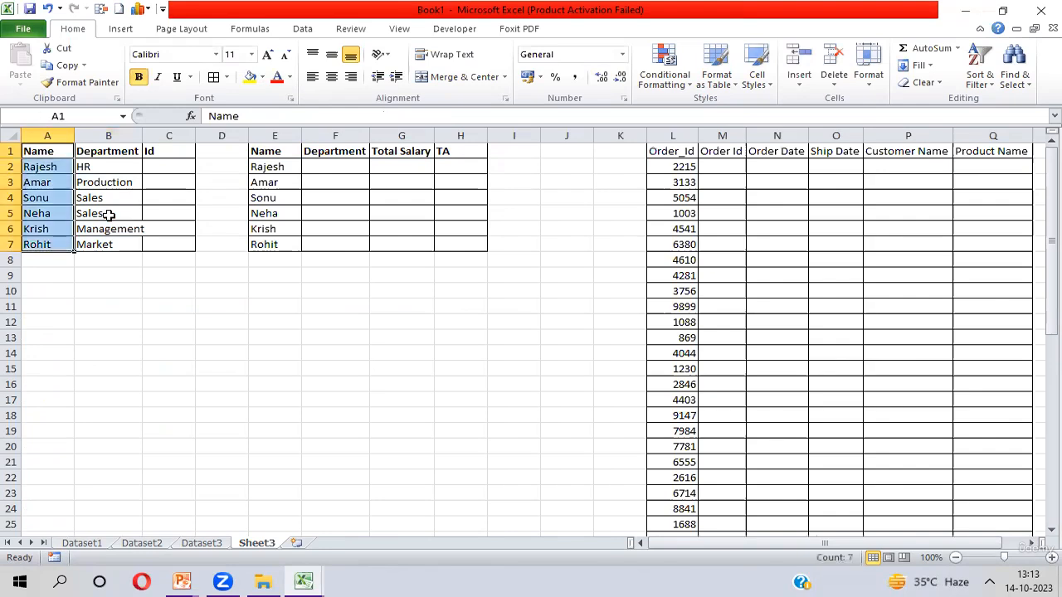
key("Right")
key("ctrl+shift+Down")
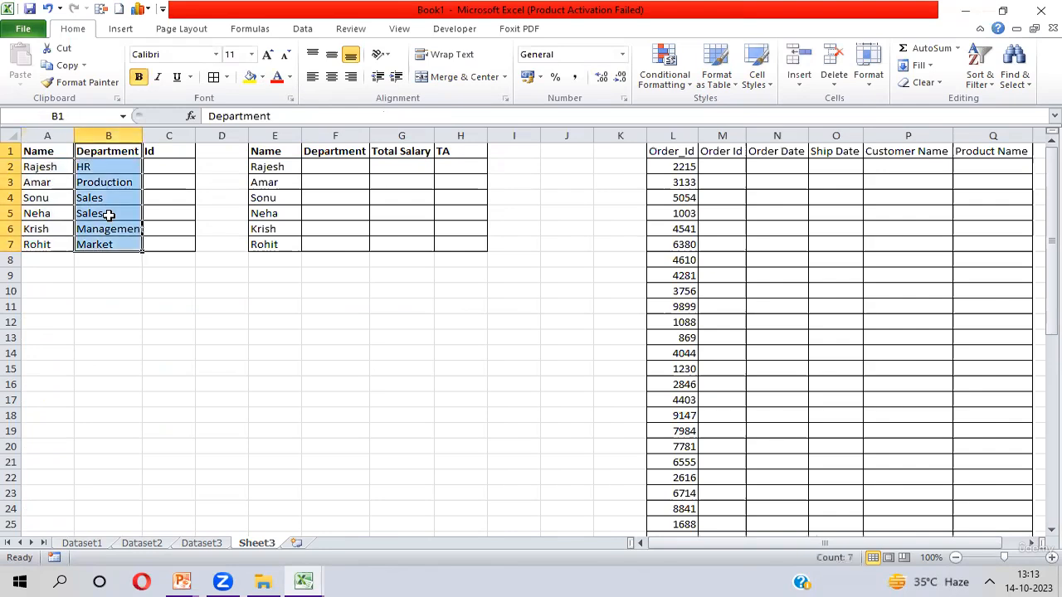
key("Right")
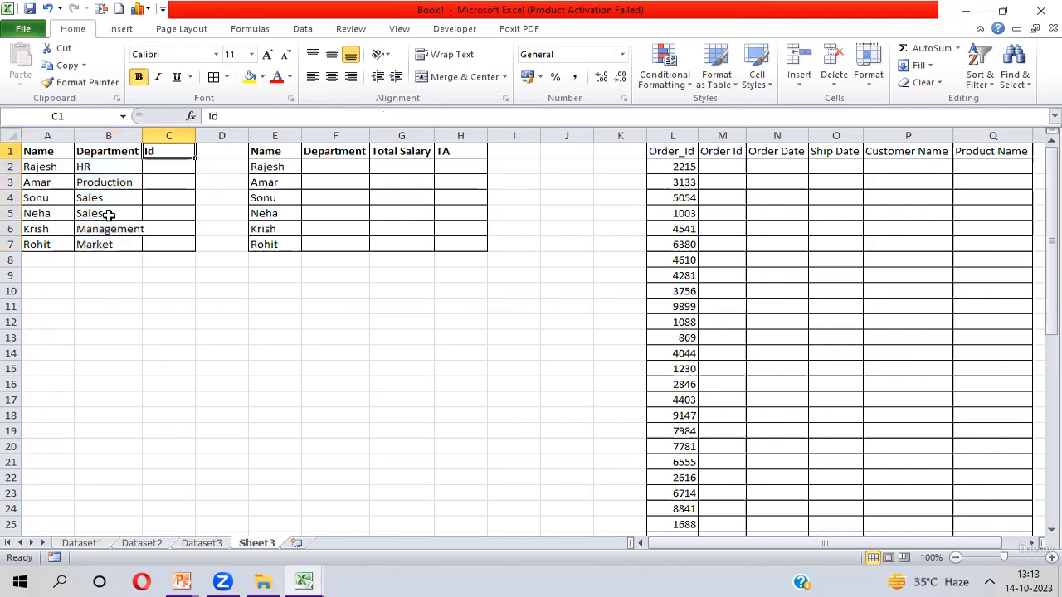
key("shift+Down")
key("shift+Down")
key("shift+Down")
key("shift+Down")
key("shift+Down")
key("shift+Down")
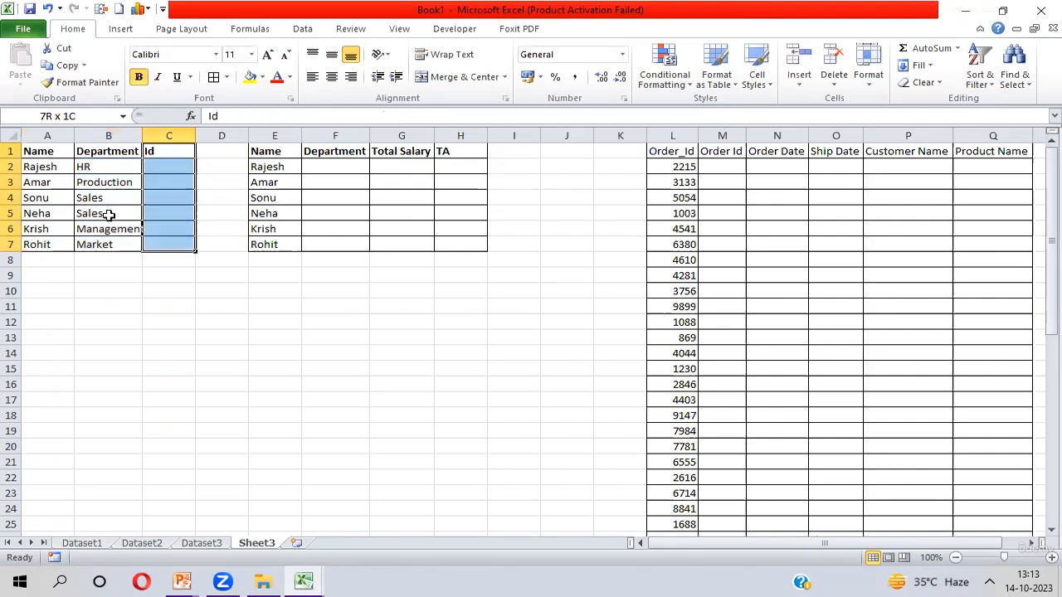
key("Up")
key("Left")
key("Left")
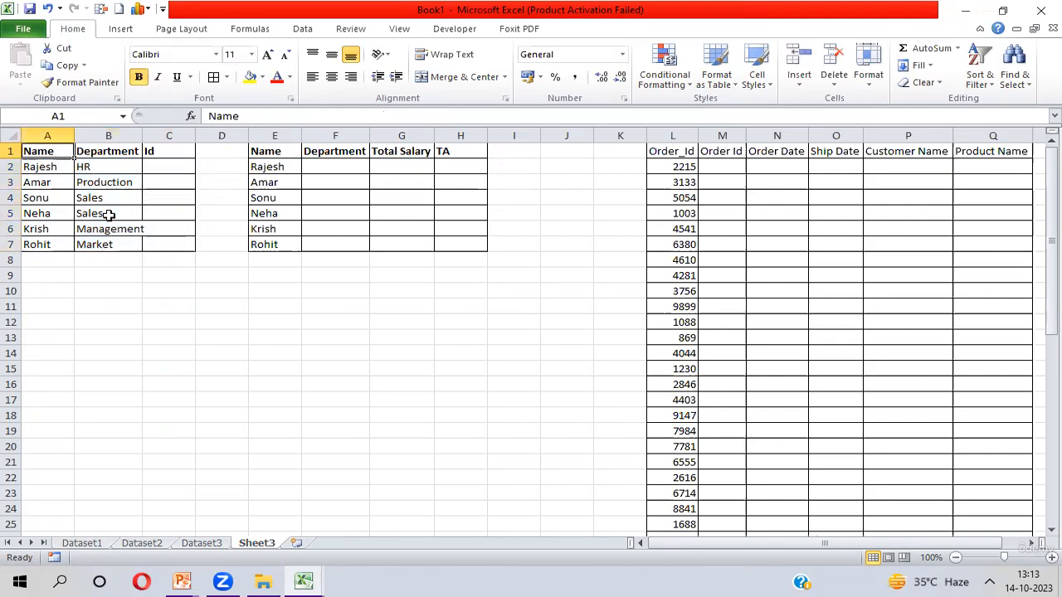
- Examine the ID and Name columns on Dataset1 by selecting them, and return to Sheet3
key("ctrl+Page_Up")
key("ctrl+Page_Up")
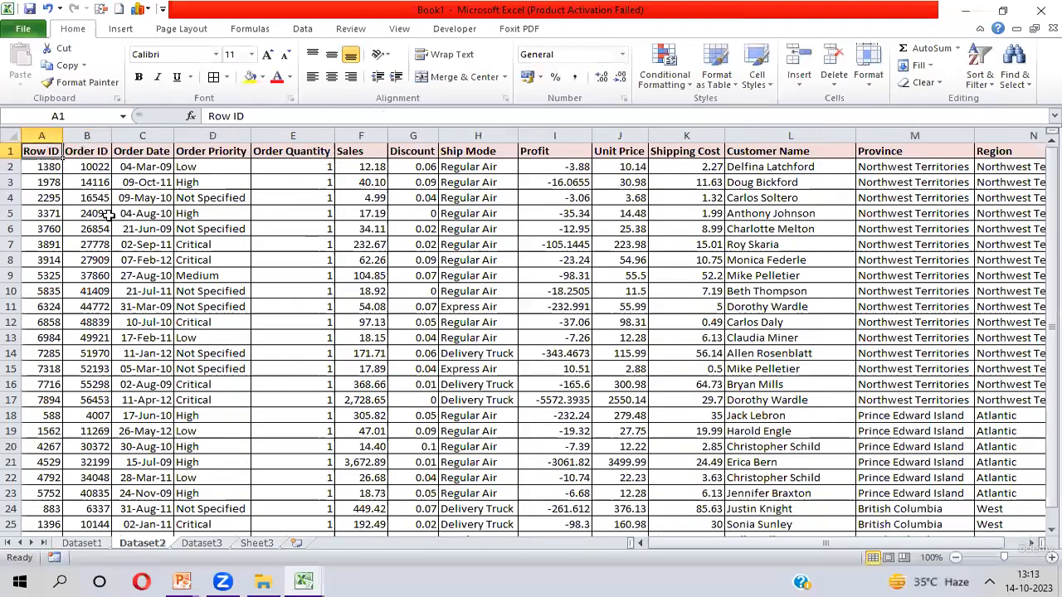
key("ctrl+Page_Up")
key("ctrl+space")
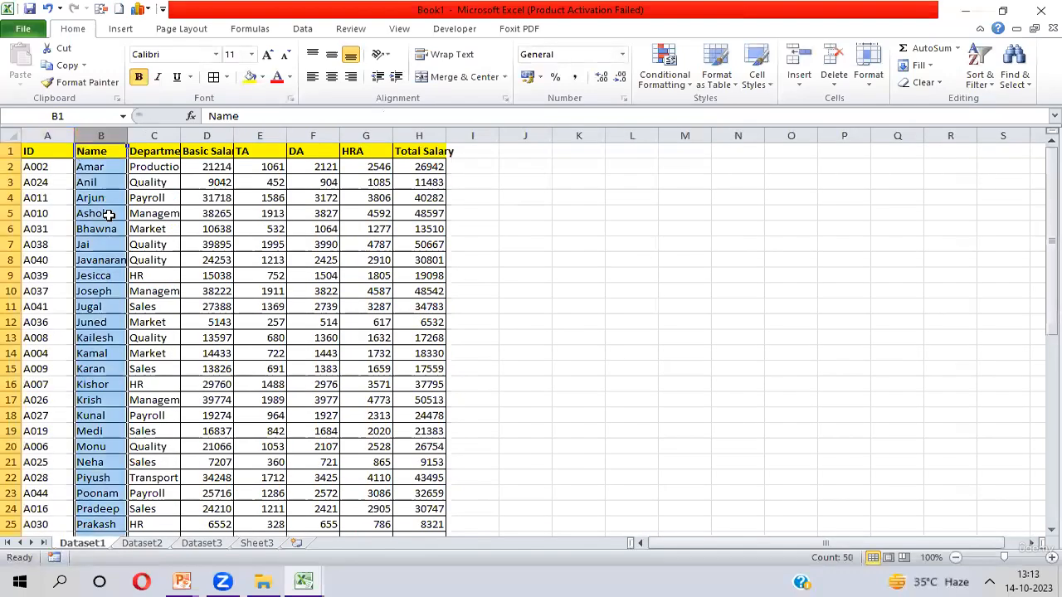
key("shift+Left")
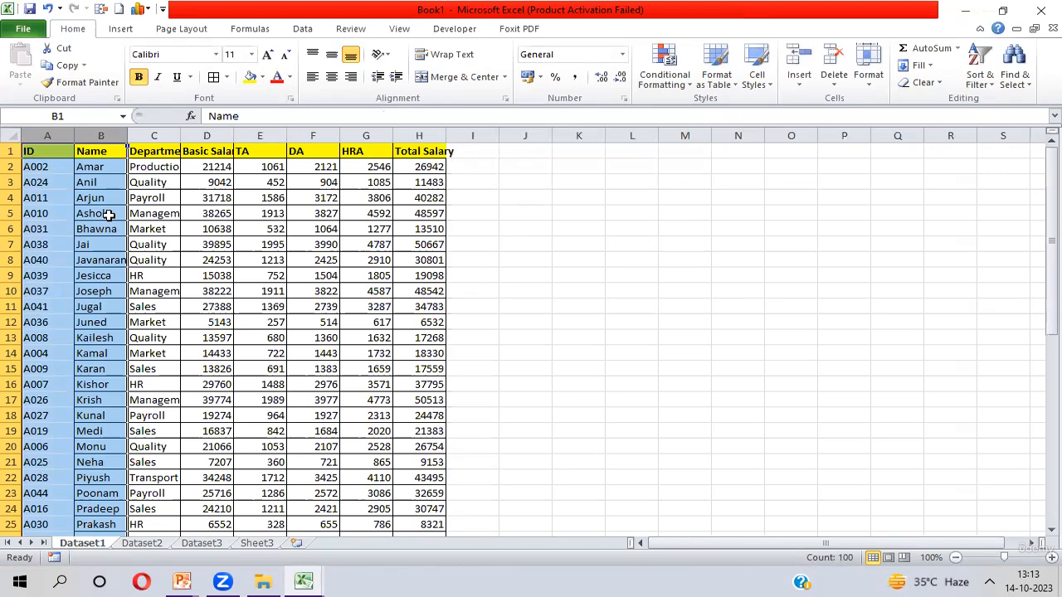
key("shift+BackSpace")
key("ctrl+shift+Down")
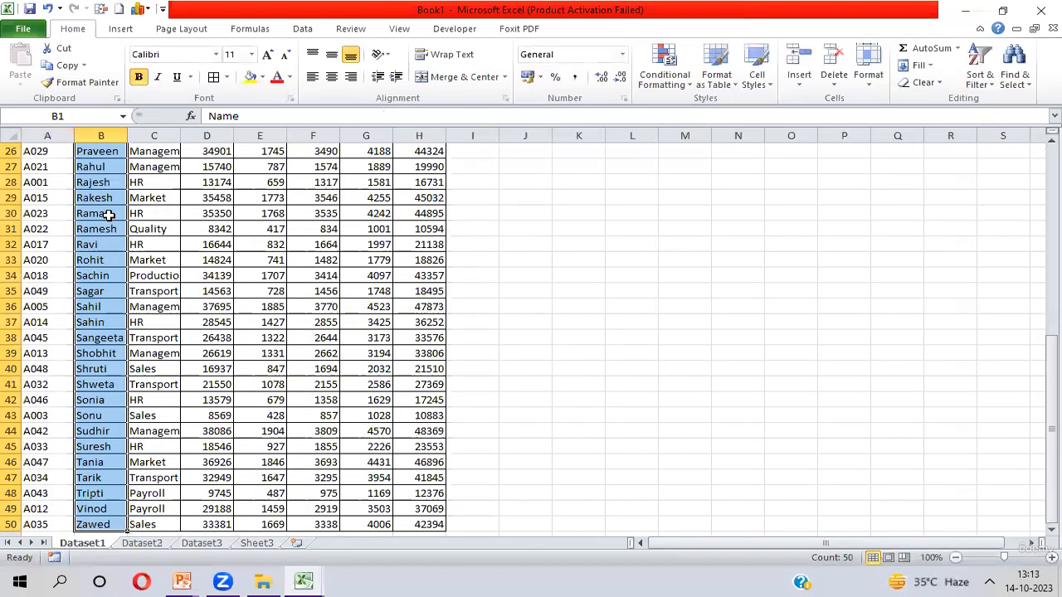
key("shift+Left")
key("shift+BackSpace")
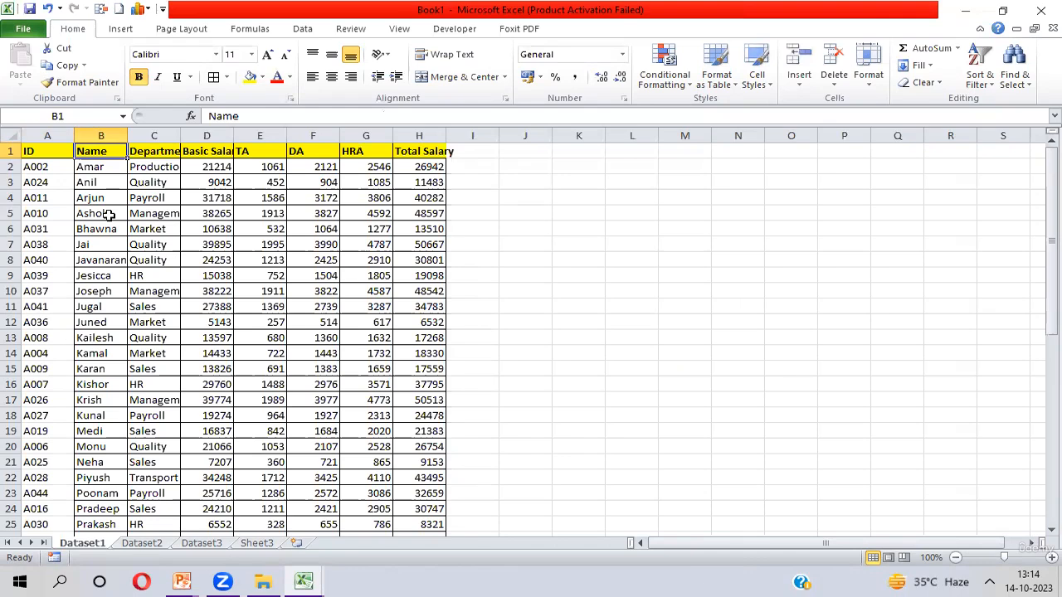
key("ctrl+Page_Down")
key("ctrl+Page_Down")
key("ctrl+Page_Down")
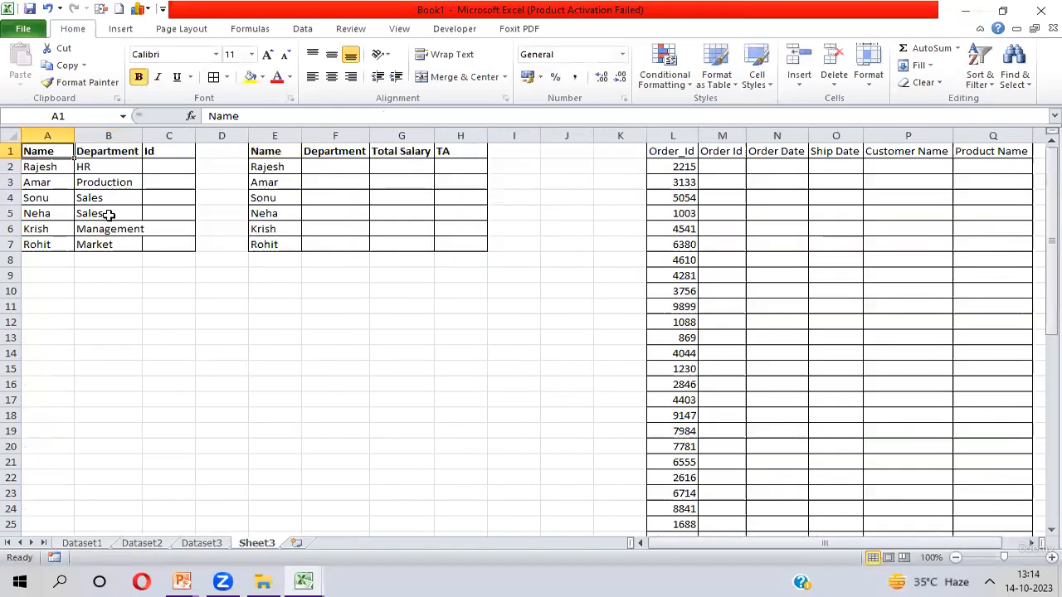
- Start a VLOOKUP formula in C2 using $A2 as the lookup value
key("Right")
key("Right")
key("Down")
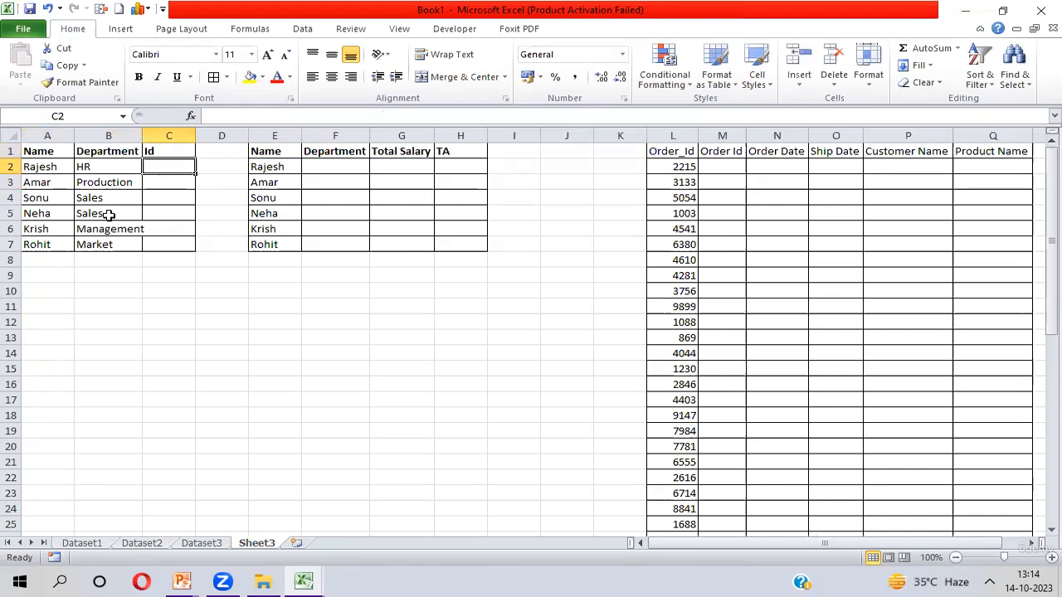
type("=vl")
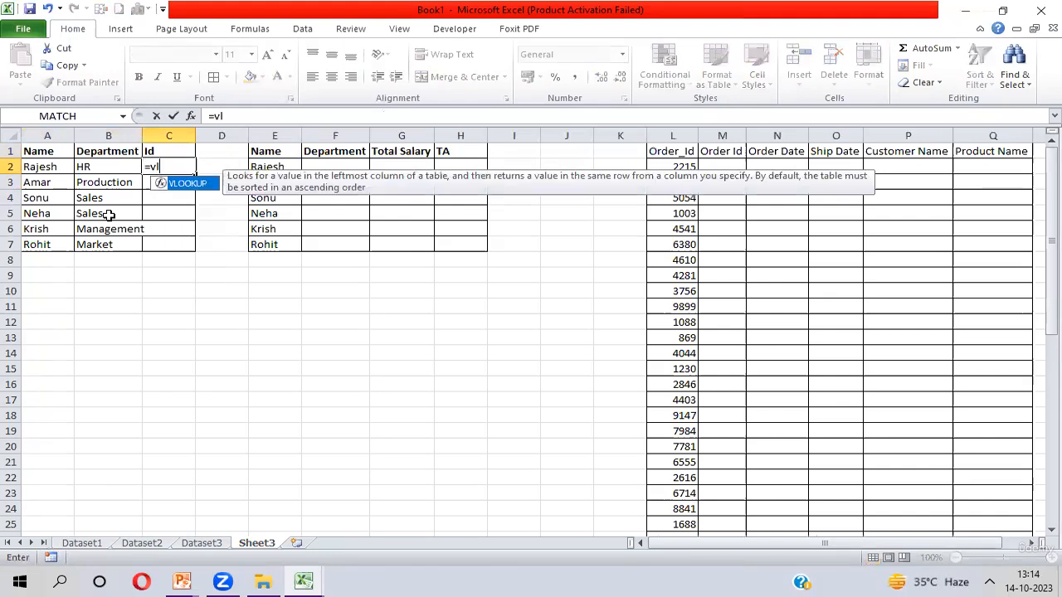
key("Tab")
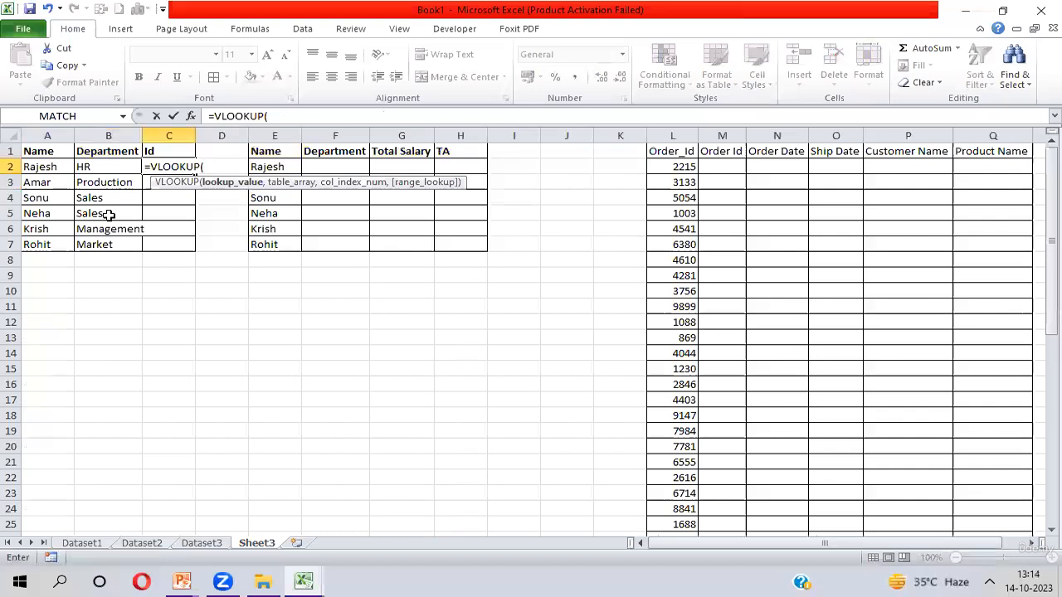
key("Left")
key("Left")
key("F4")
key("F4")
key("F4")
type(",")
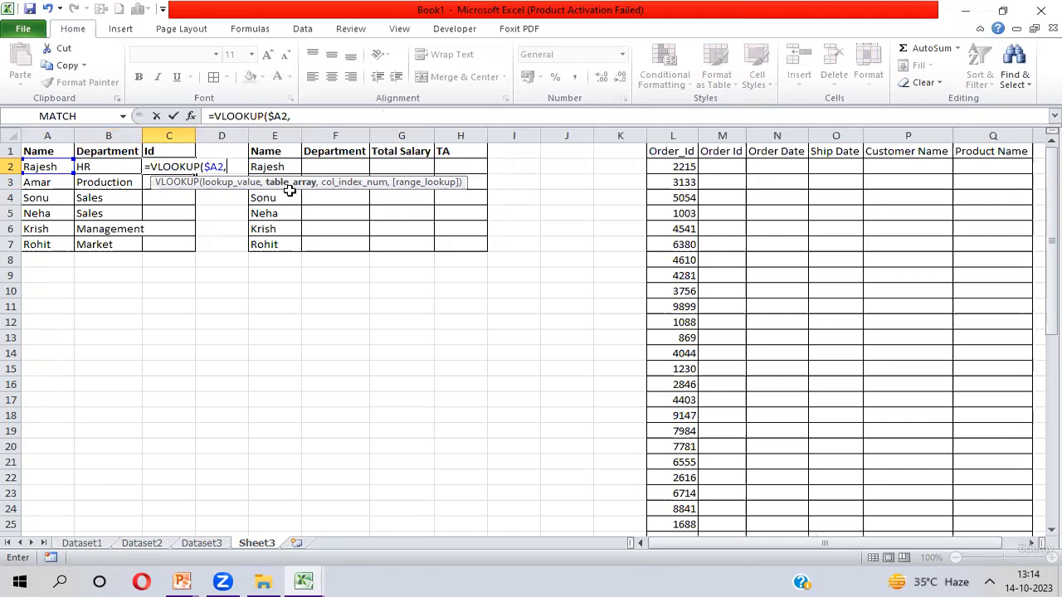
- Add CHOOSE({1,2}, as the table array inside the VLOOKUP formula in C2
type("Cho")
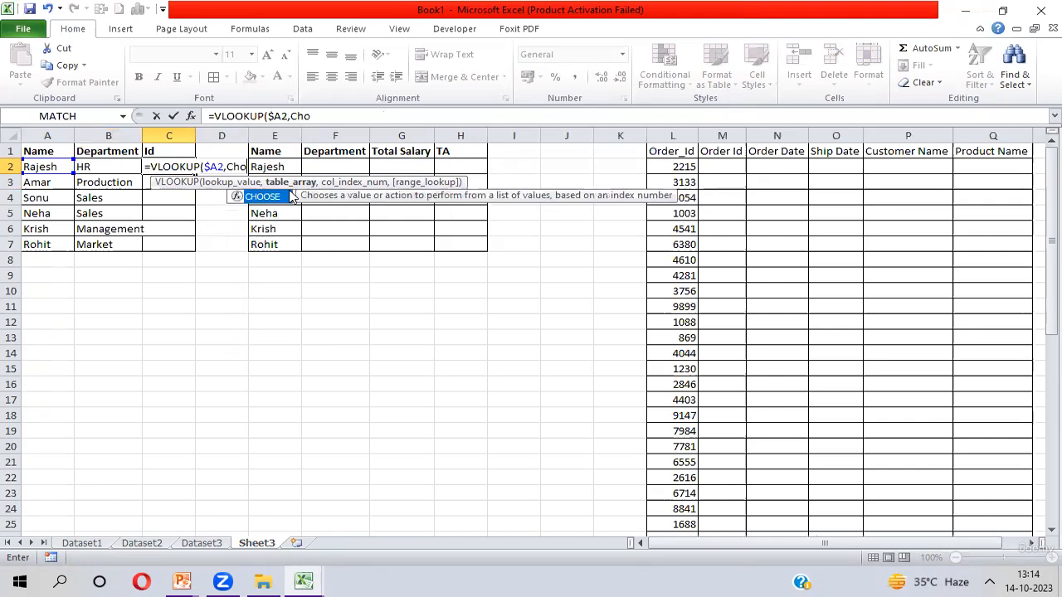
double_click(290, 196)
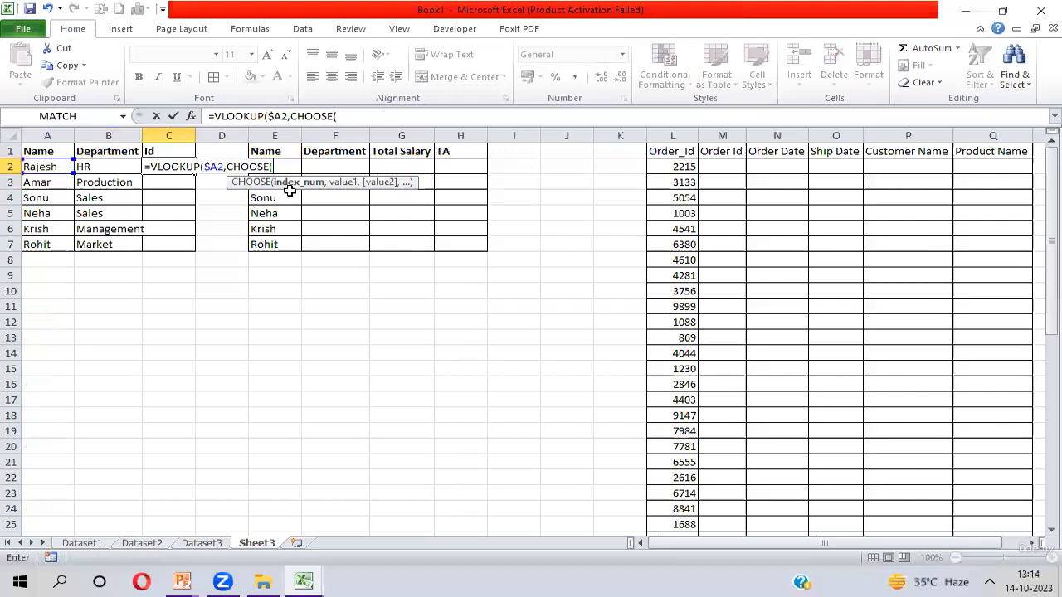
type("{1,")
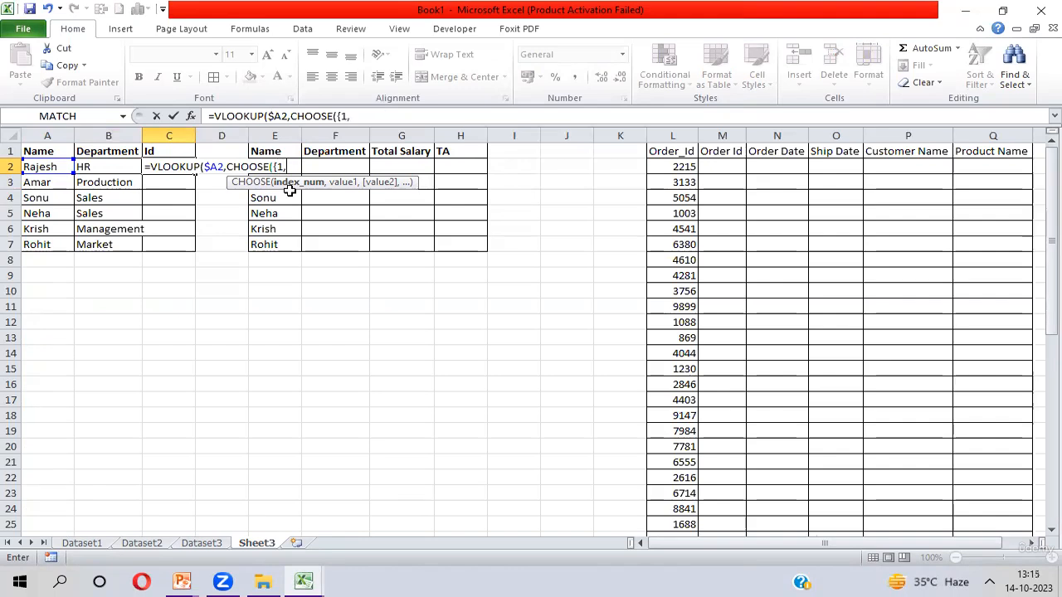
type("2},")
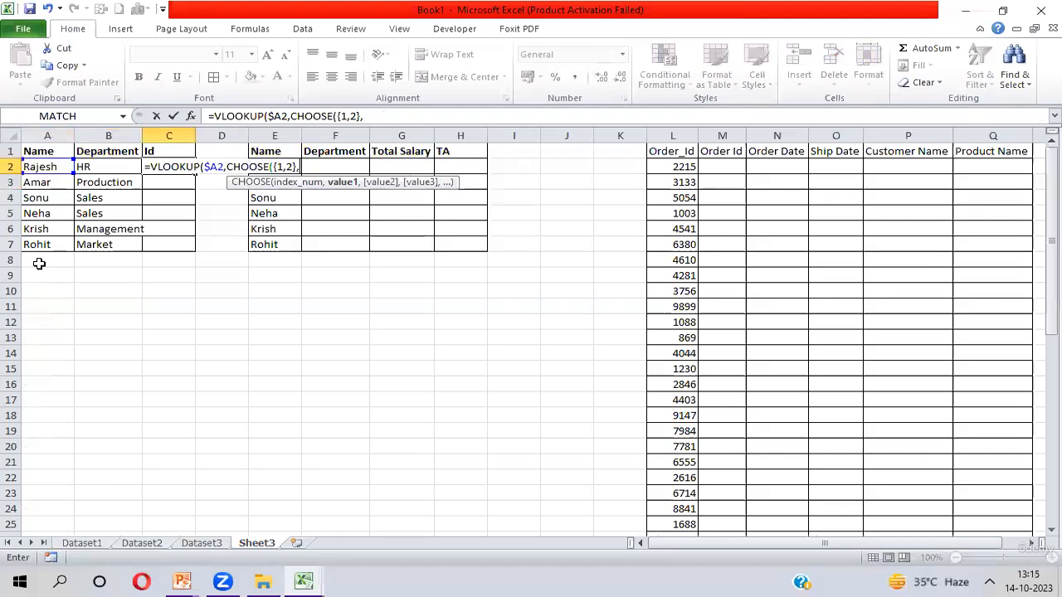
- Give CHOOSE the absolute ranges Dataset1!$B$1:$B$50 and Dataset1!$A$1:$A$50 as its two columns, then close it
key("ctrl+Page_Up")
key("ctrl+Page_Up")
key("ctrl+Page_Up")
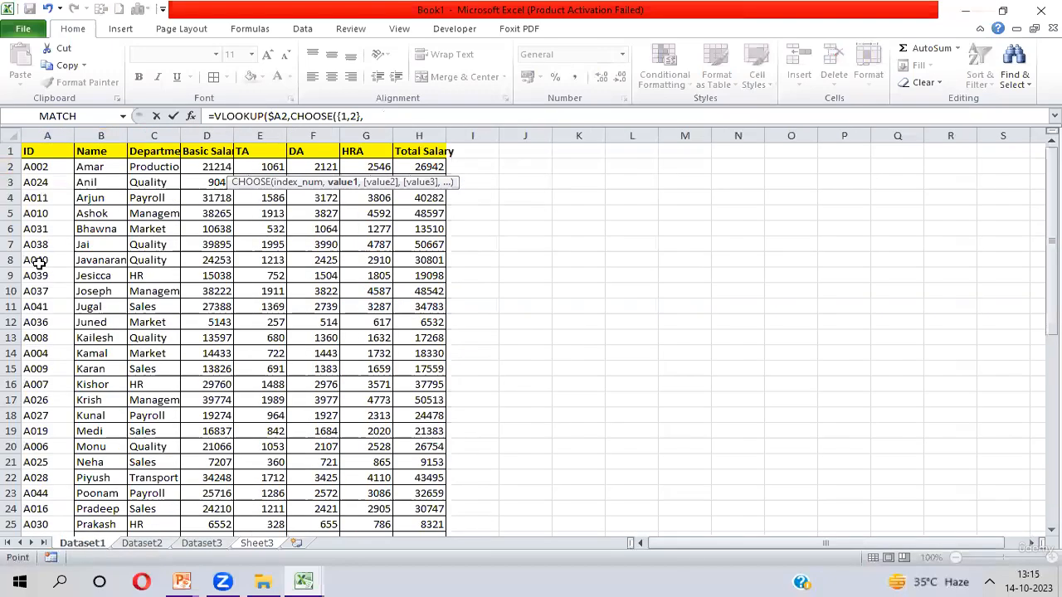
left_click(99, 152)
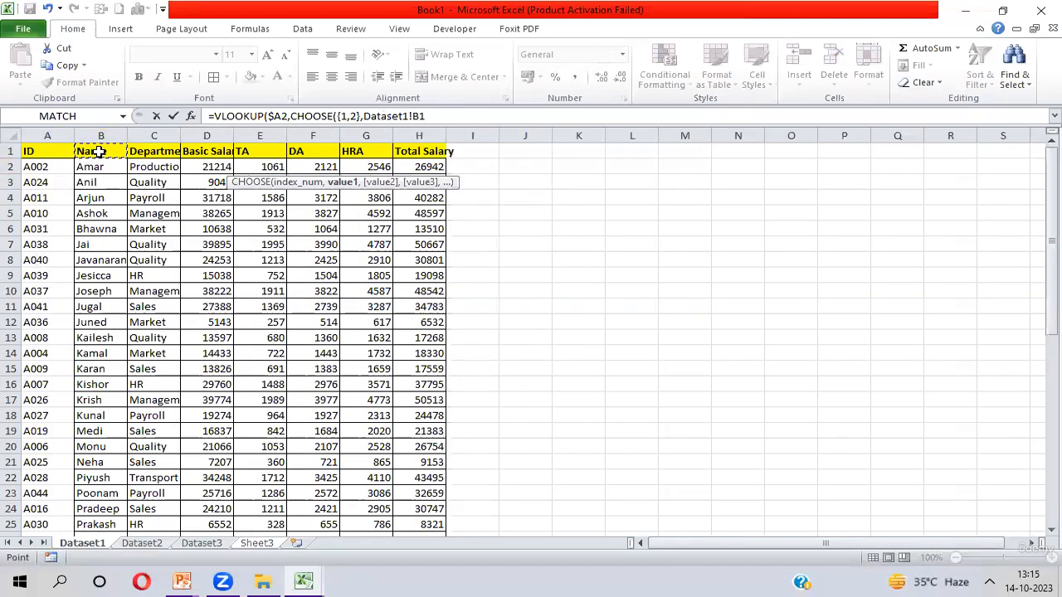
key("ctrl+shift+Down")
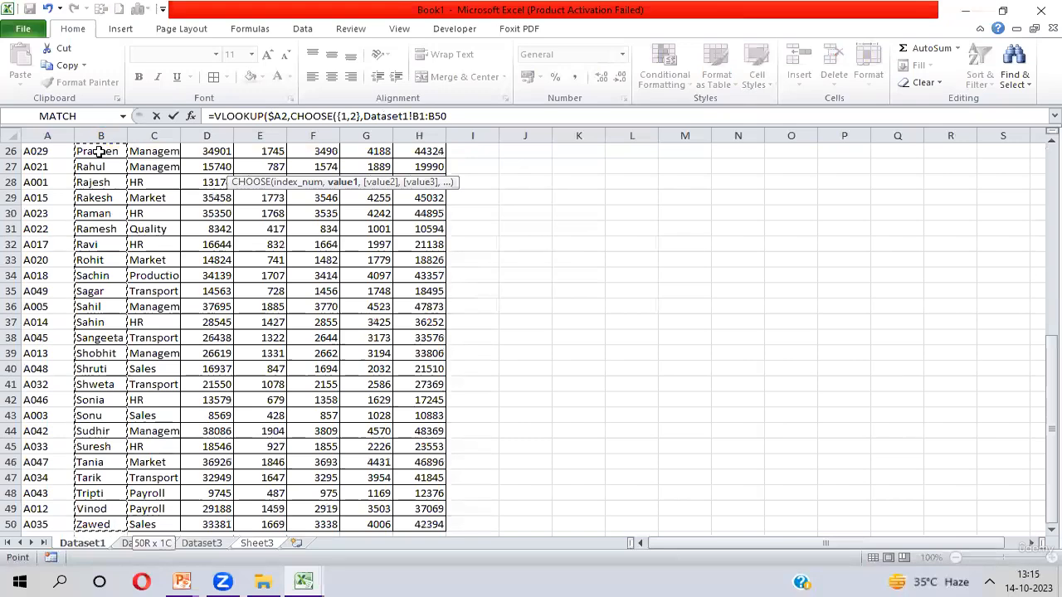
key("F4")
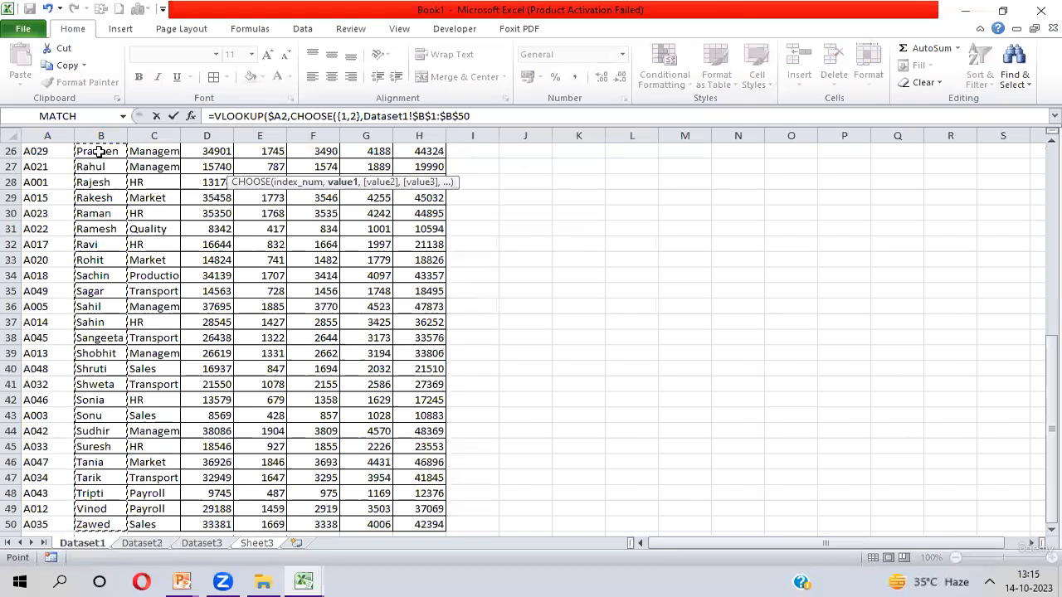
type(",")
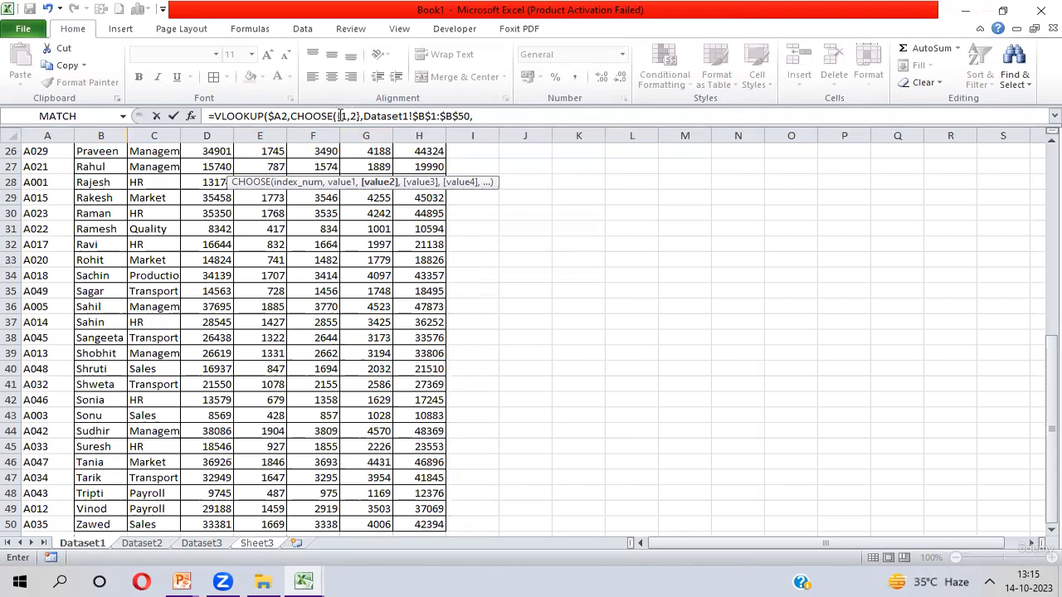
left_click(46, 188)
key("ctrl+Up")
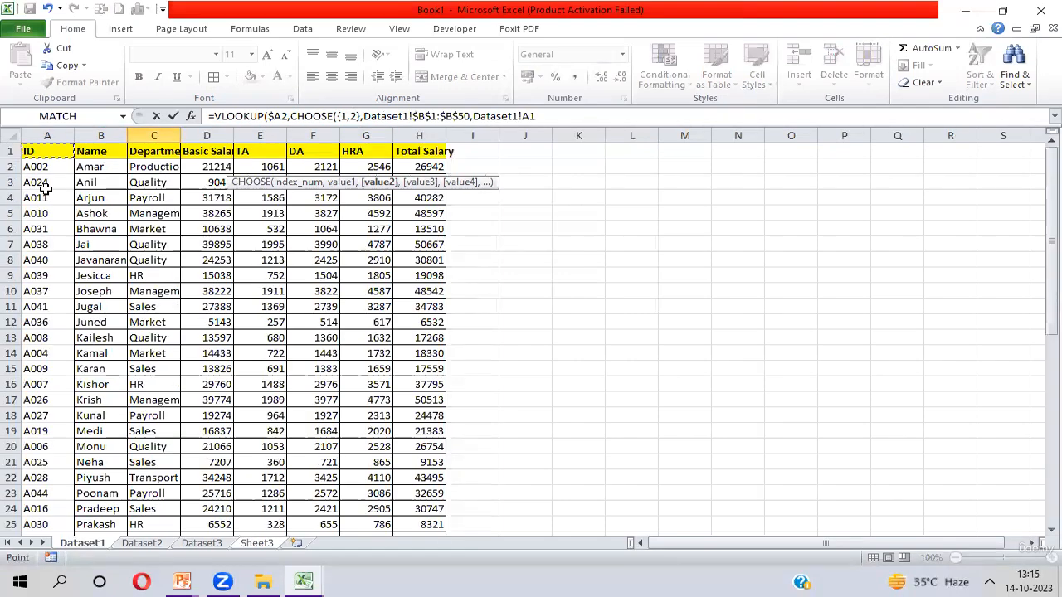
key("ctrl+shift+Down")
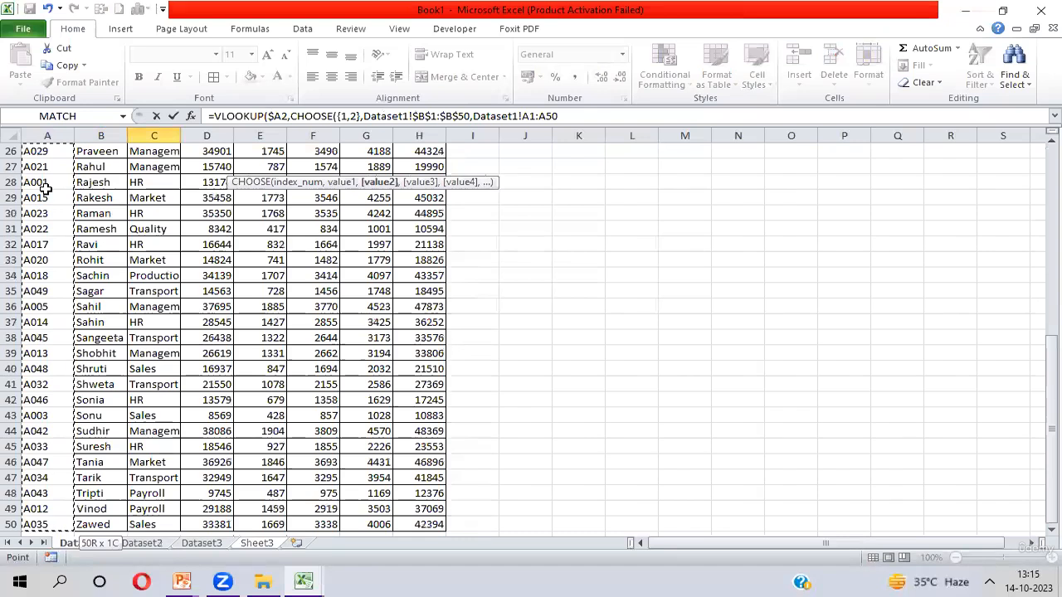
key("F4")
type(")")
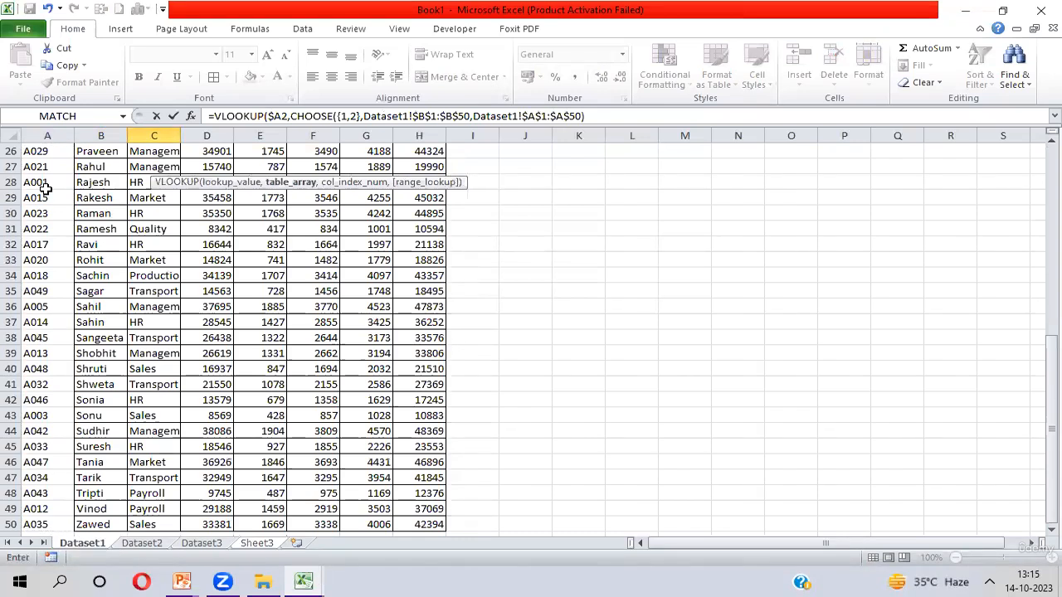
- Complete the VLOOKUP with column index 2 and exact match 0, and enter the formula
left_click(341, 115)
left_click_drag(340, 115, 469, 115)
left_click(409, 112)
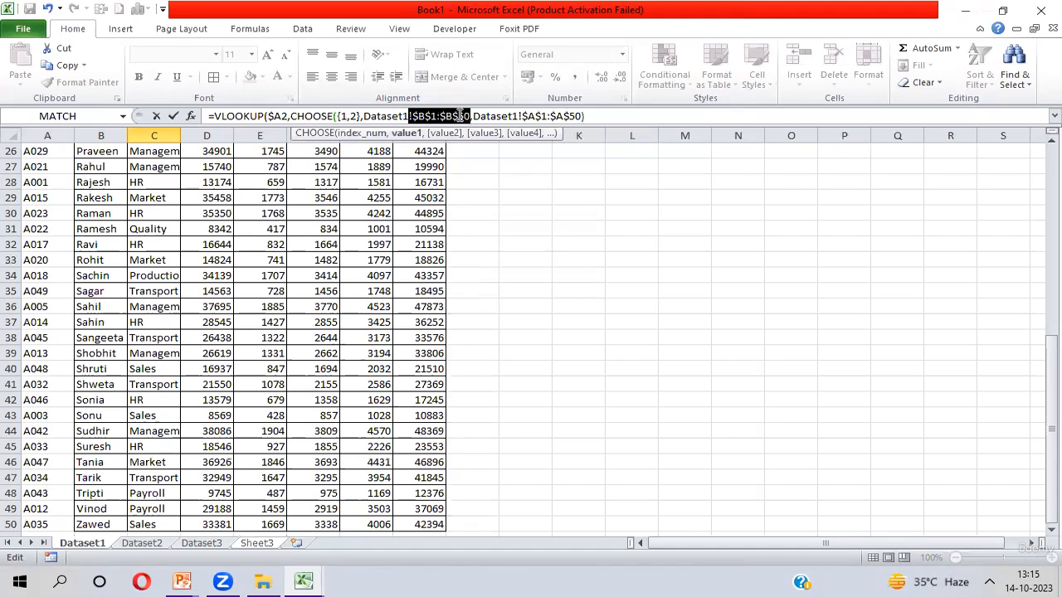
left_click_drag(348, 115, 358, 115)
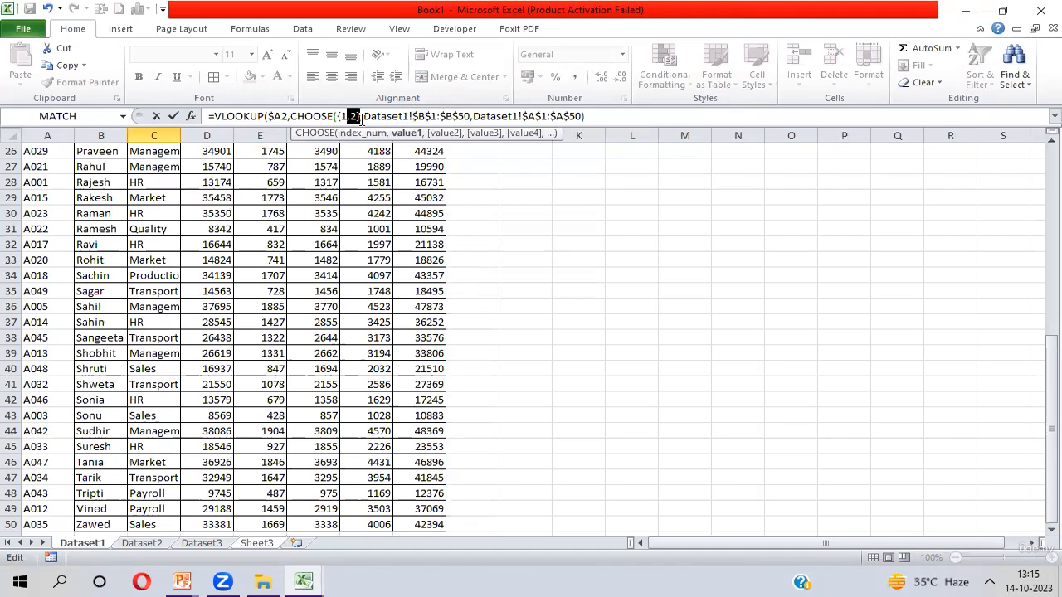
left_click_drag(518, 116, 583, 115)
left_click(595, 115)
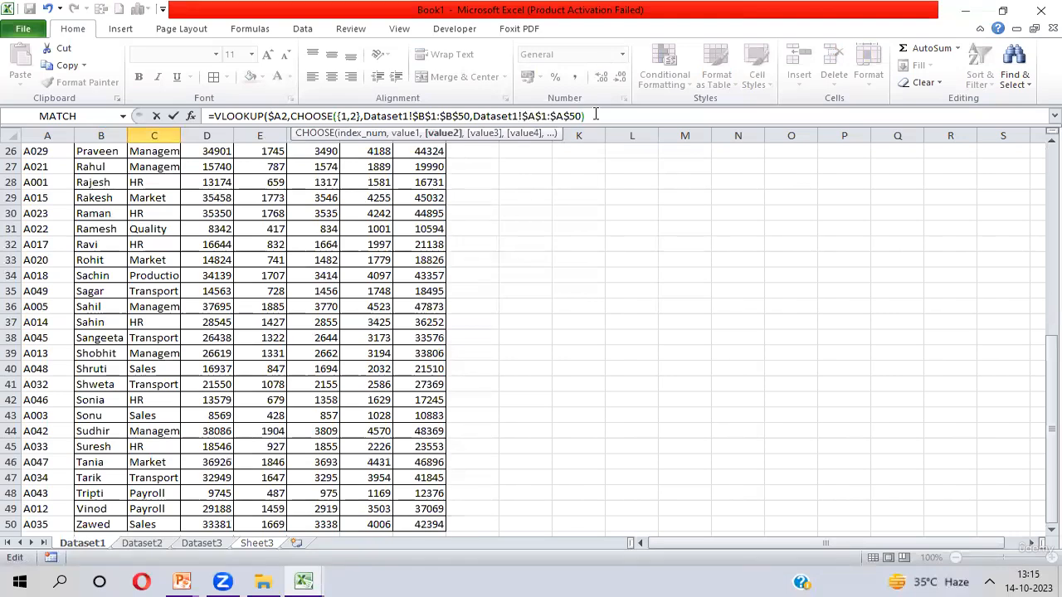
type("2")
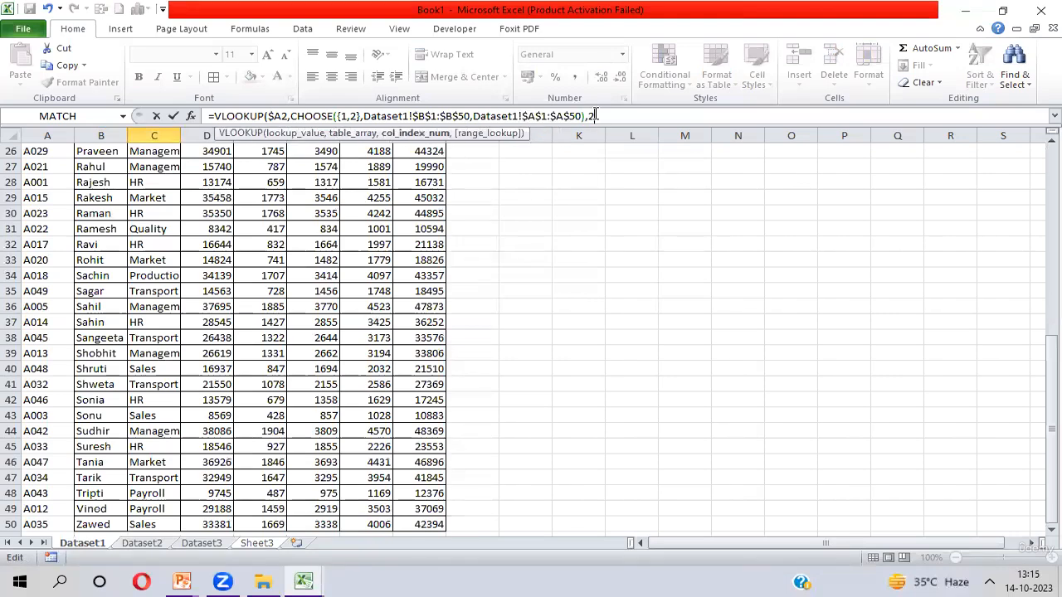
left_click_drag(521, 116, 578, 116)
left_click(610, 116)
type(",")
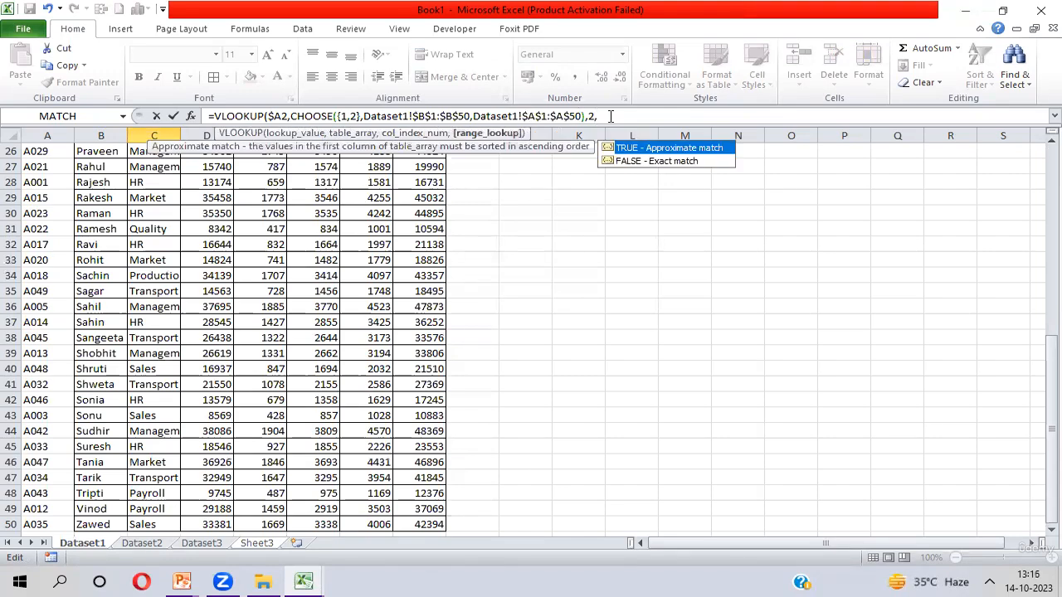
type("0)")
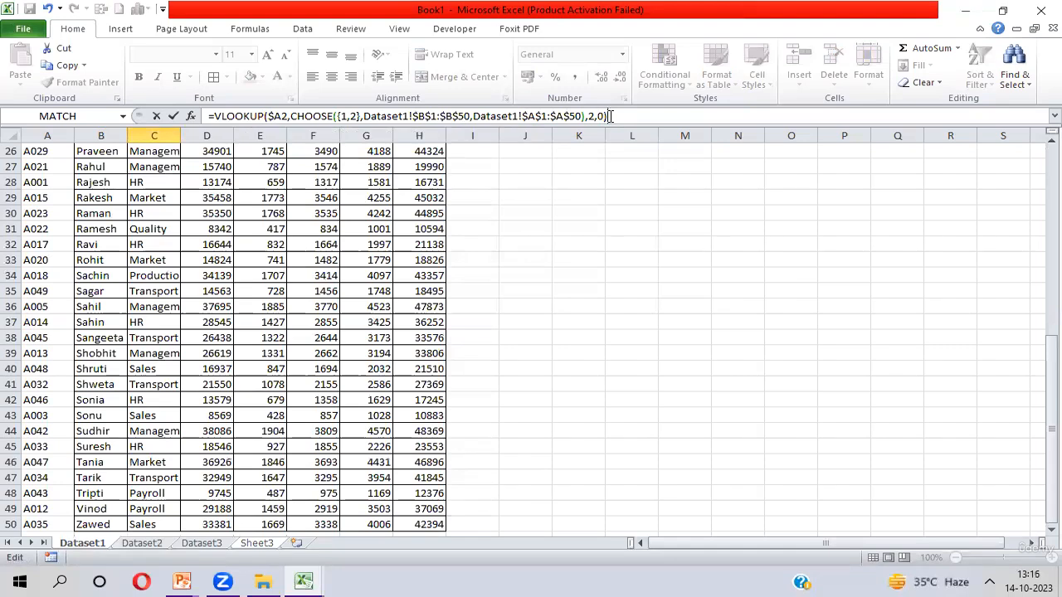
key("Return")
- Fill the Id formula down from C2 through C7
key("Up")
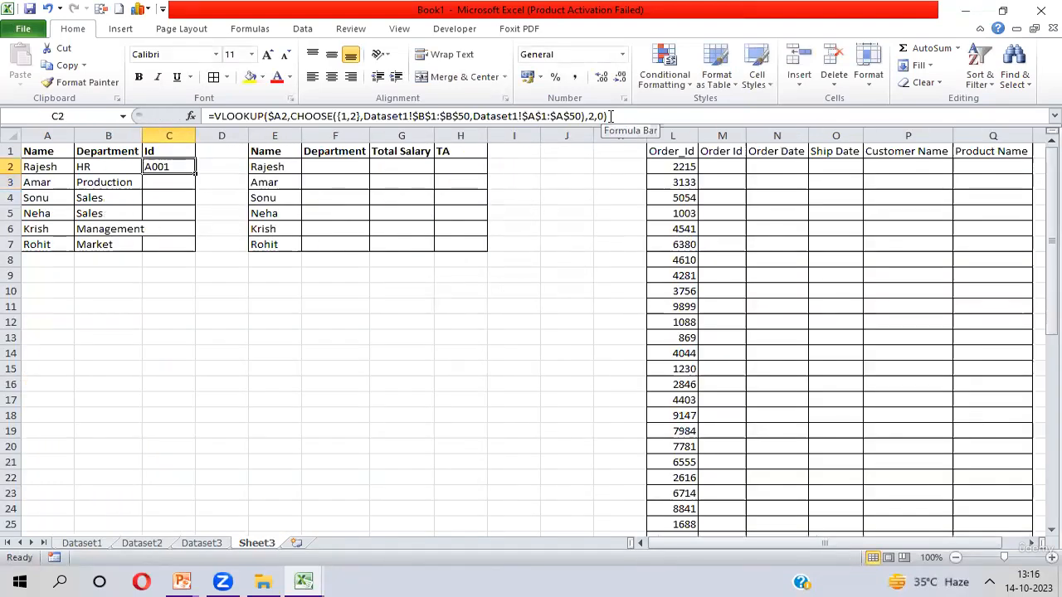
key("shift+Down")
key("shift+Down")
key("shift+Down")
key("shift+Down")
key("shift+Down")
key("ctrl+d")
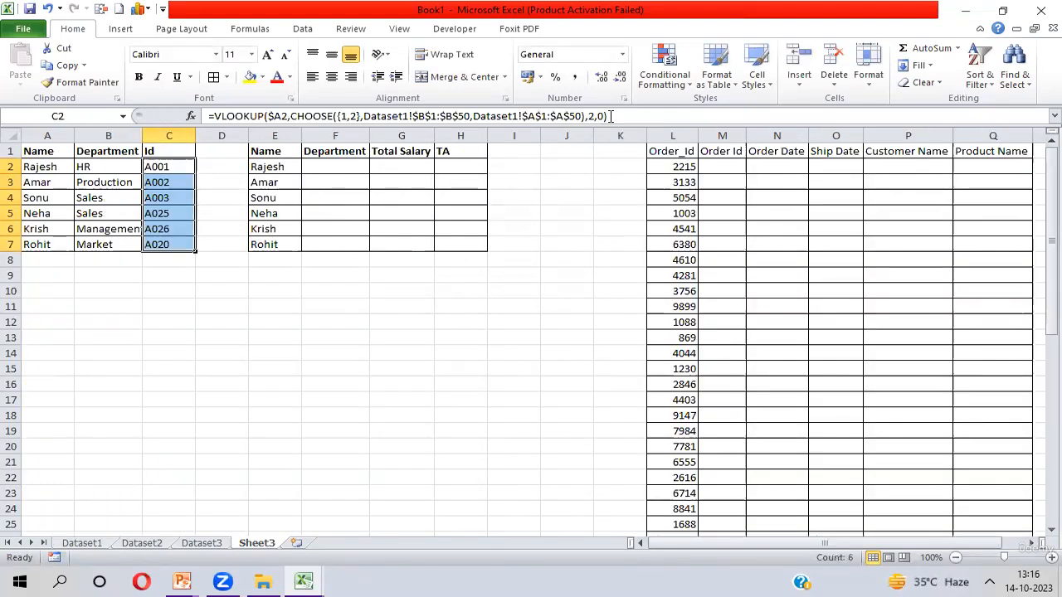
- Compare the Name column on Sheet3 with the ID column on Dataset1 by selecting and copying it
key("Left")
key("Left")
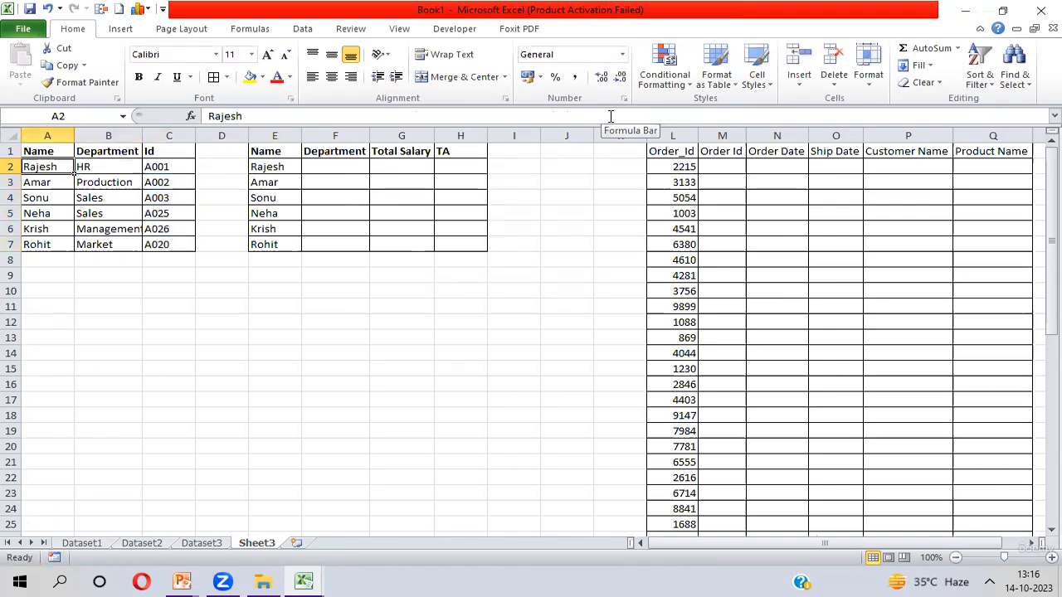
key("shift+Down")
key("shift+Down")
key("shift+Down")
key("shift+Down")
key("shift+Down")
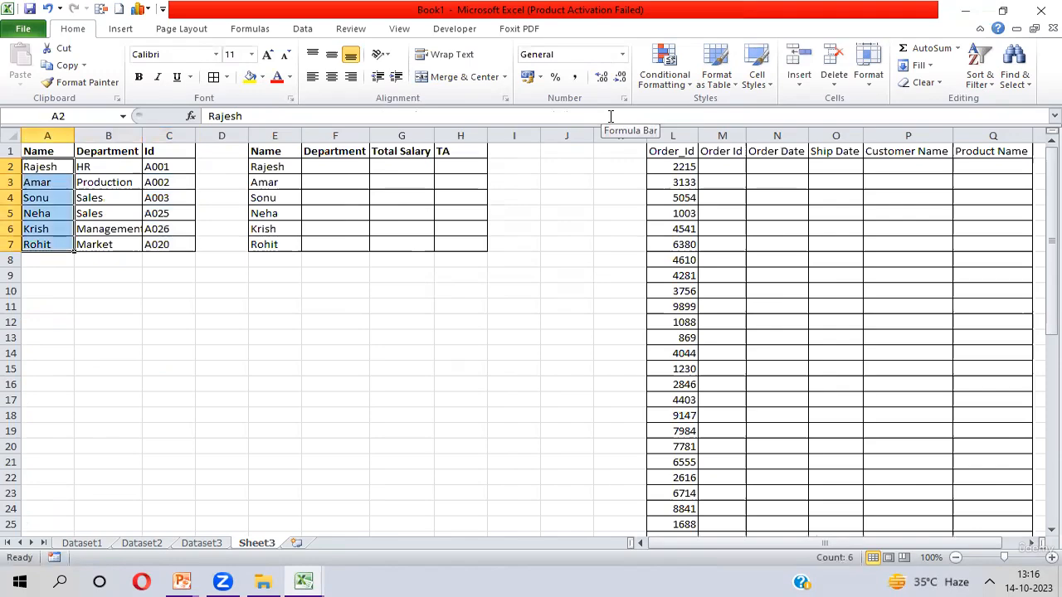
key("ctrl+Page_Up")
key("ctrl+Page_Up")
key("ctrl+Page_Up")
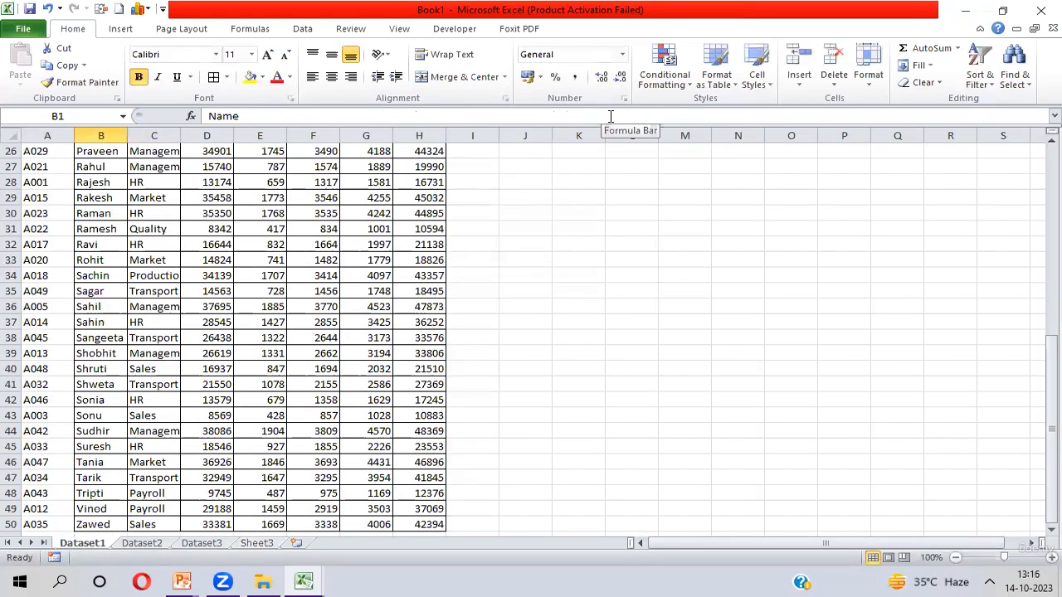
key("ctrl+Up")
key("ctrl+space")
key("Left")
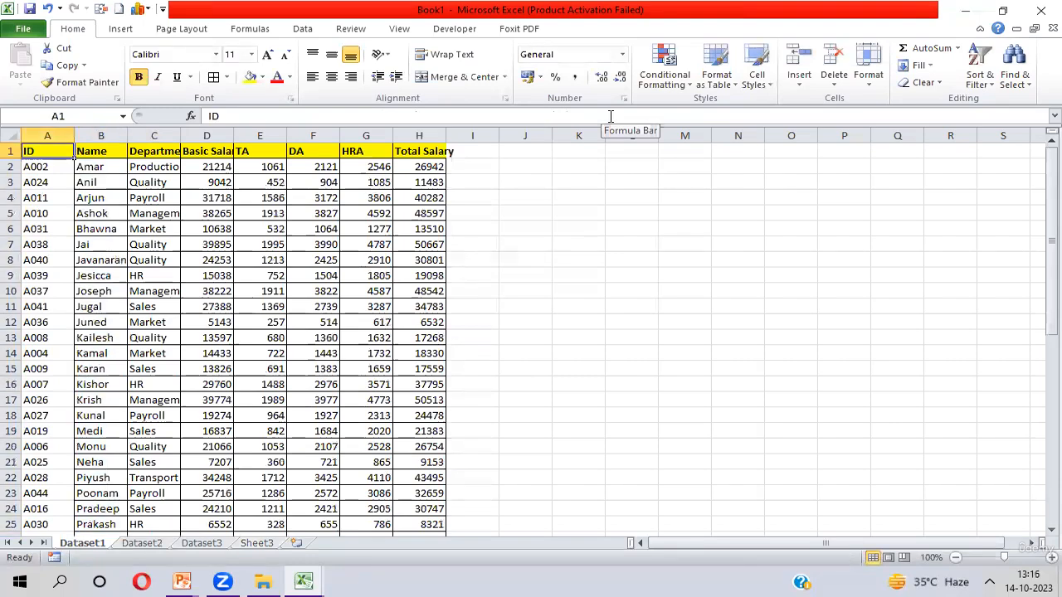
key("ctrl+shift+Down")
key("ctrl+Home")
key("ctrl+shift+Down")
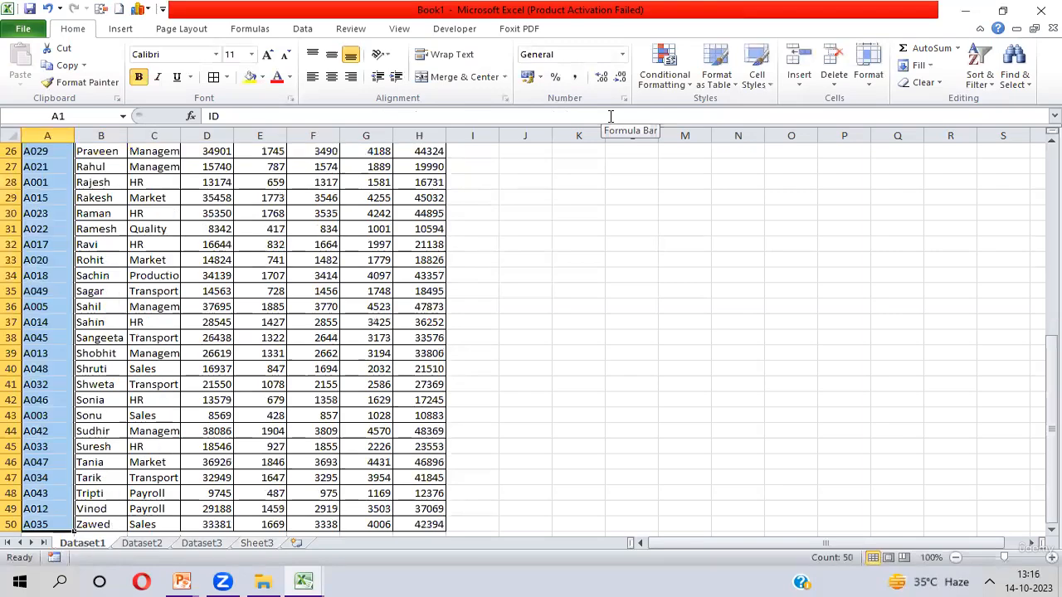
key("ctrl+c")
key("Right")
key("Right")
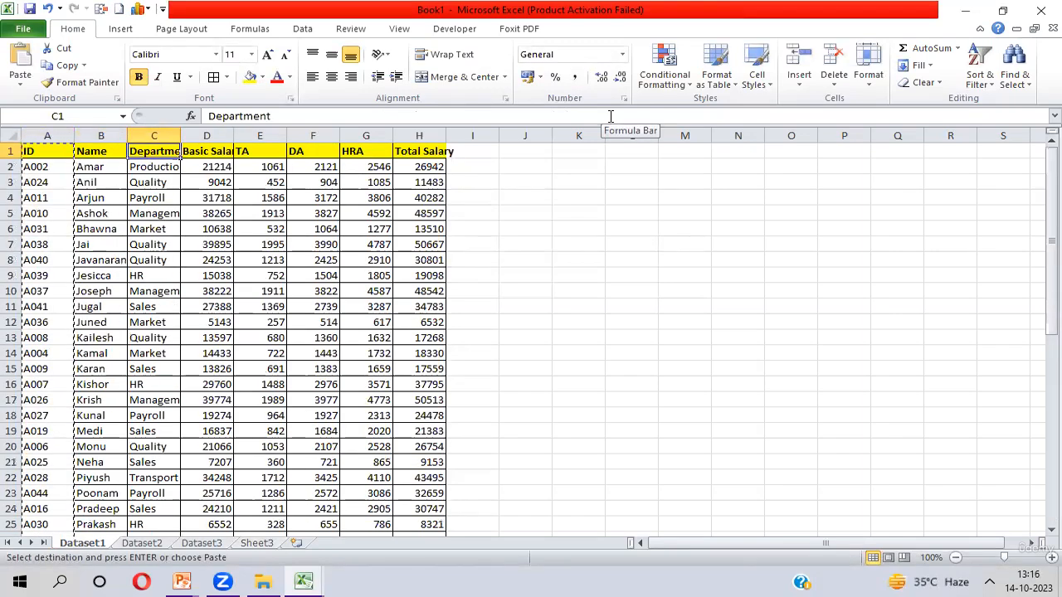
- Return to Sheet3 and review the filled Id values in C2:C7
key("ctrl+Page_Down")
key("ctrl+Page_Down")
key("ctrl+Page_Down")
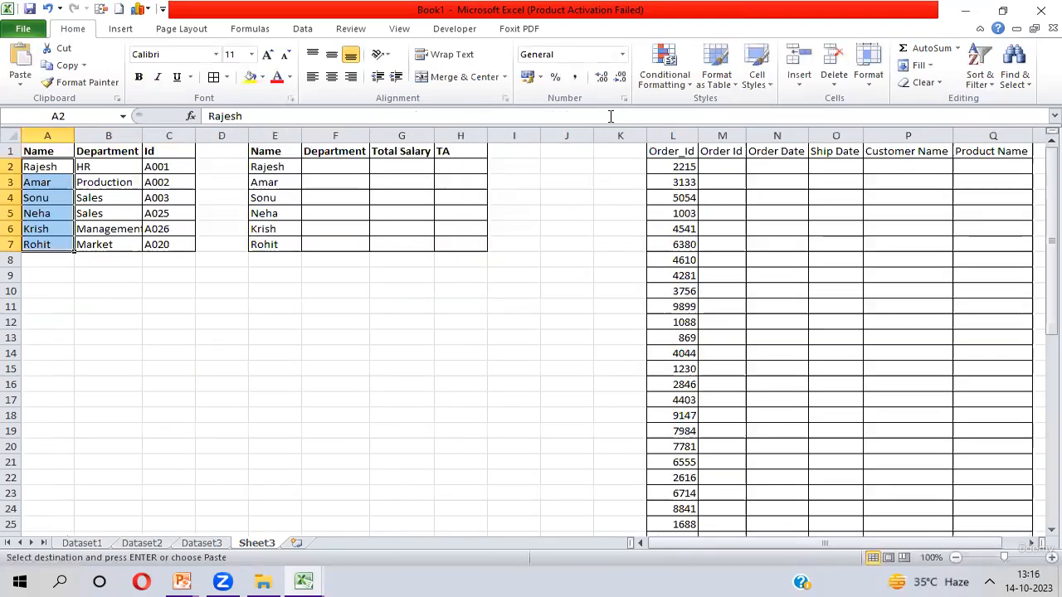
key("Right")
key("Right")
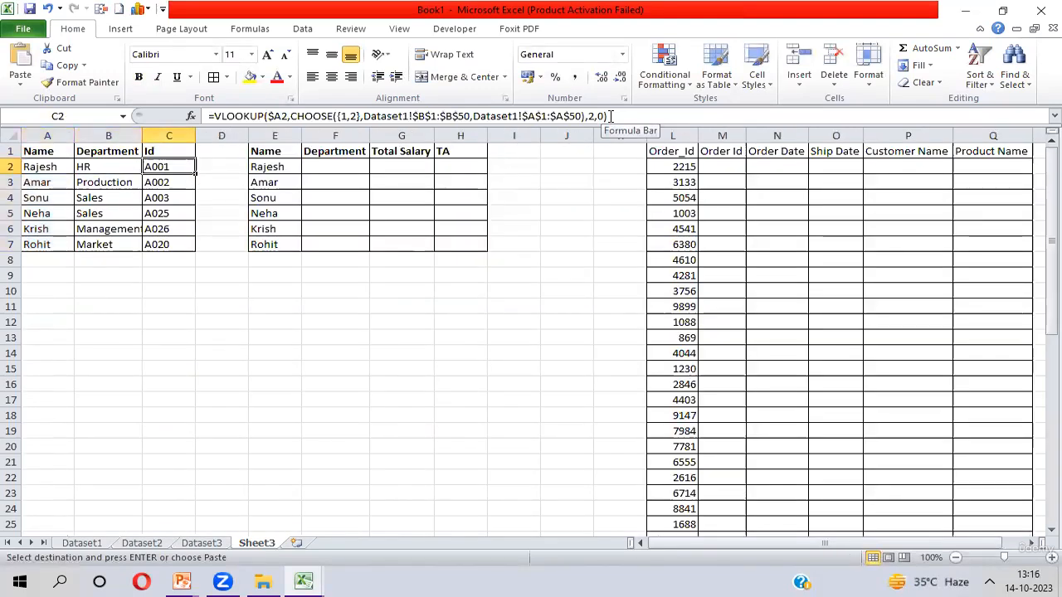
key("ctrl+shift+Down")
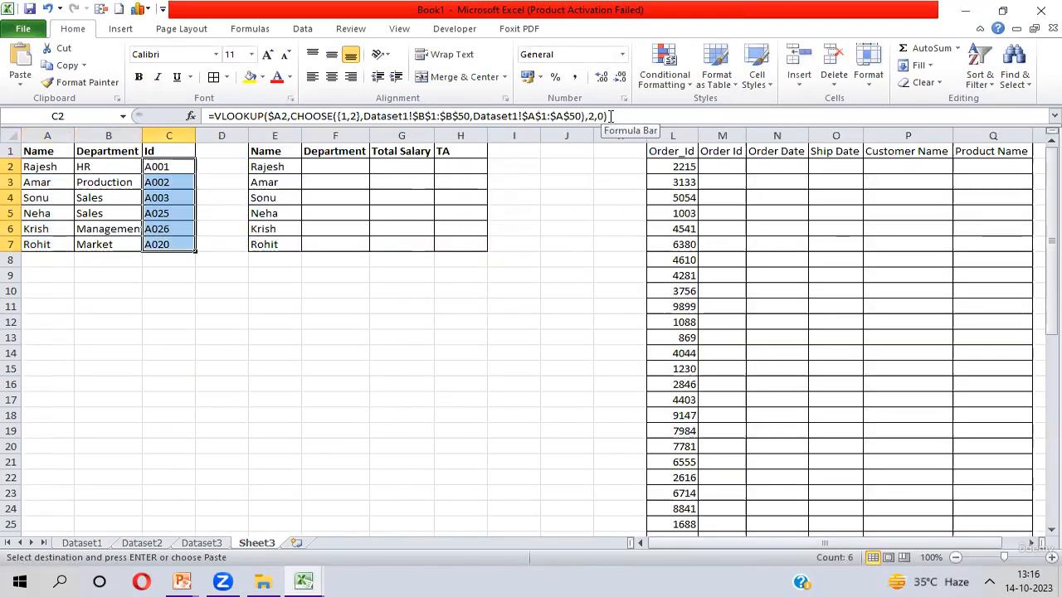
left_click(974, 26)
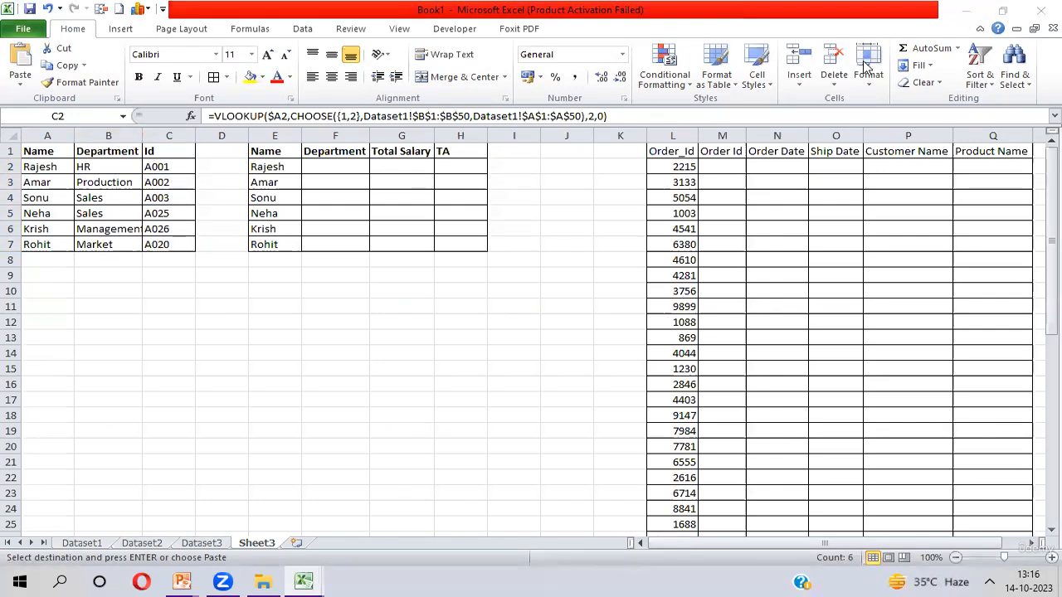
left_click(343, 167)
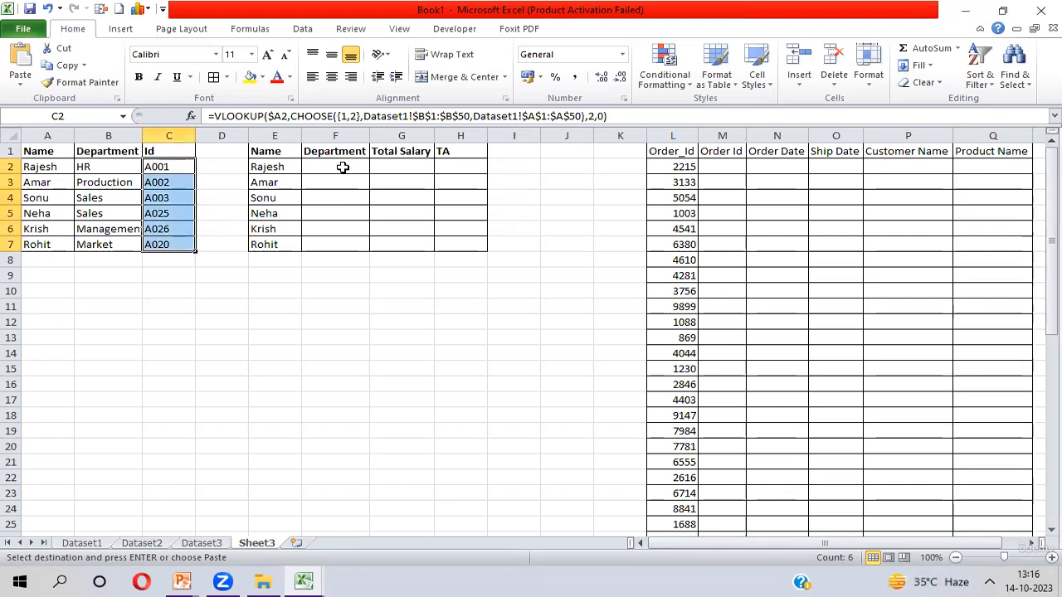
left_click(342, 168)
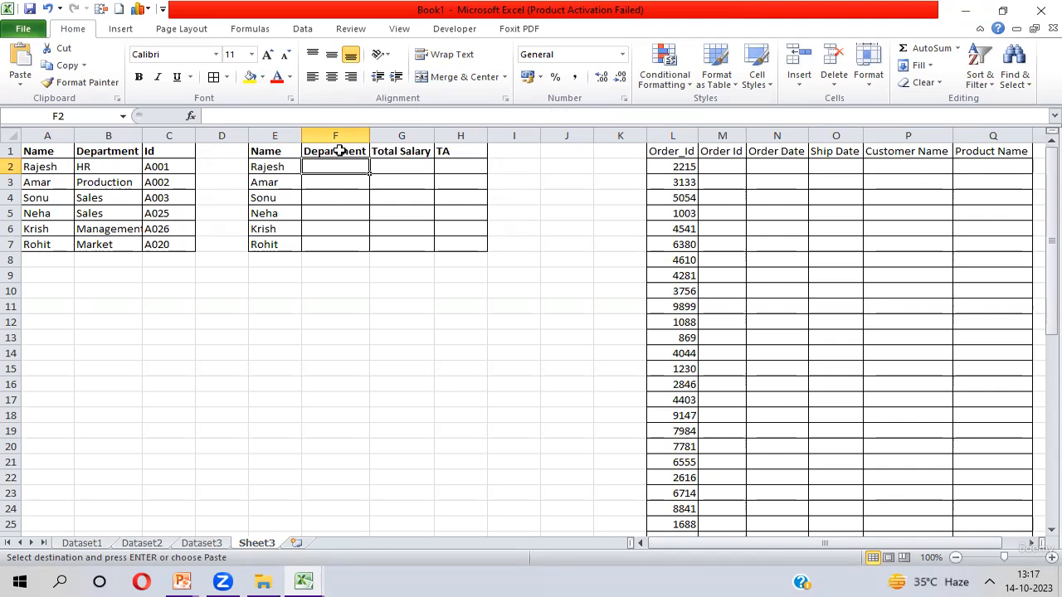
- Examine the Department, Total Salary and TA headers and the Name column of the second table
left_click(339, 151)
key("shift+Right")
key("shift+Right")
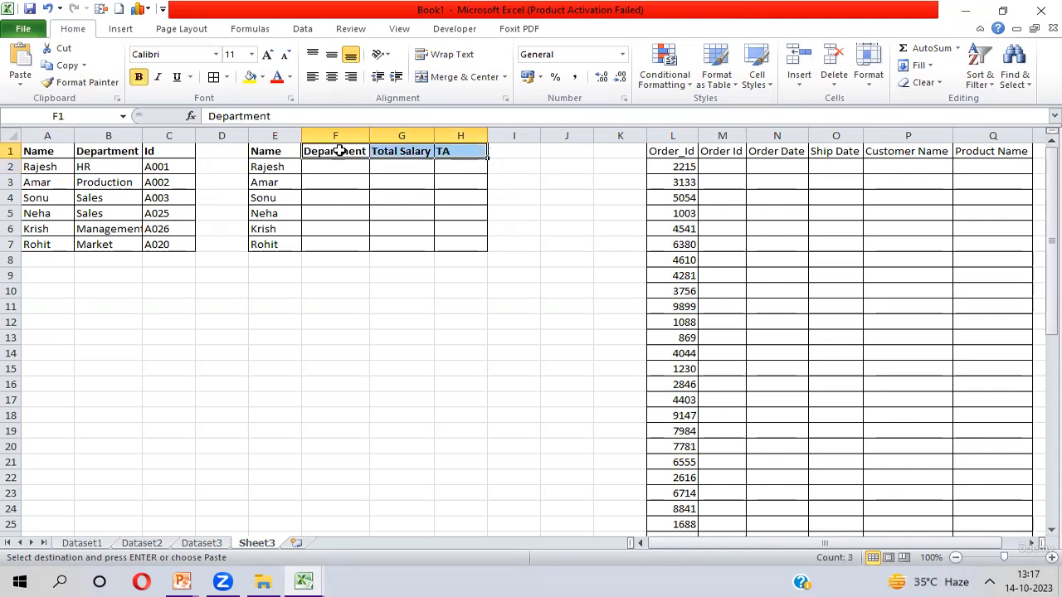
key("Left")
key("ctrl+shift+Down")
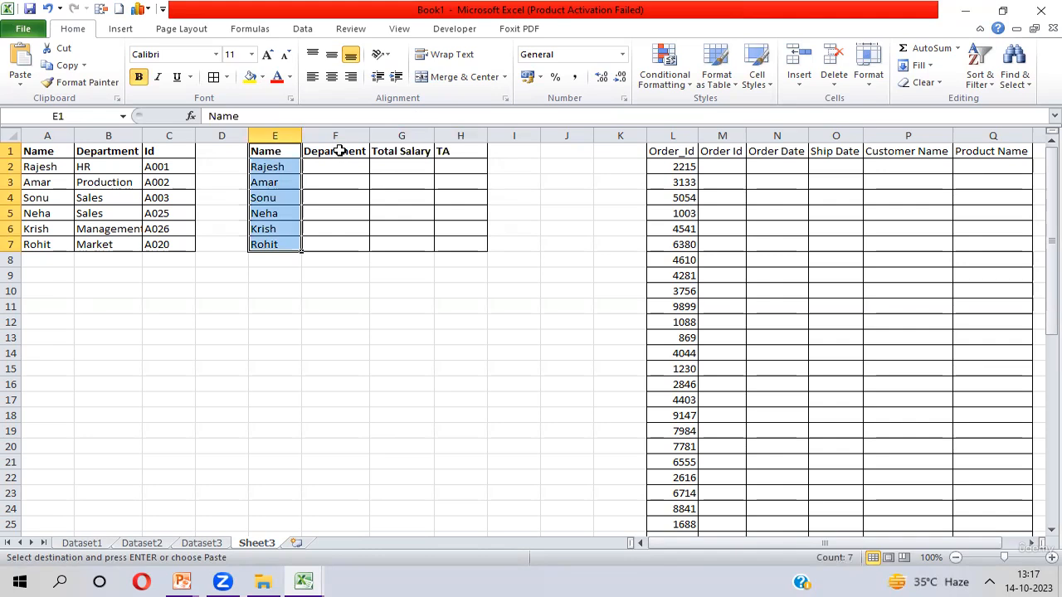
key("Right")
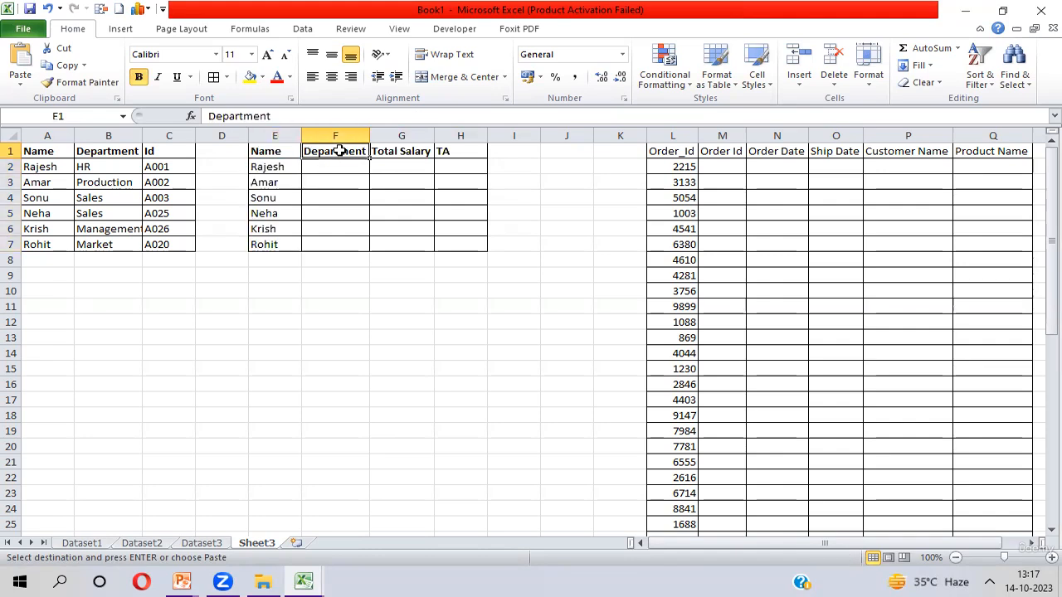
- Examine the empty Department, Total Salary and TA columns of the second table on Sheet3
key("Right")
key("Right")
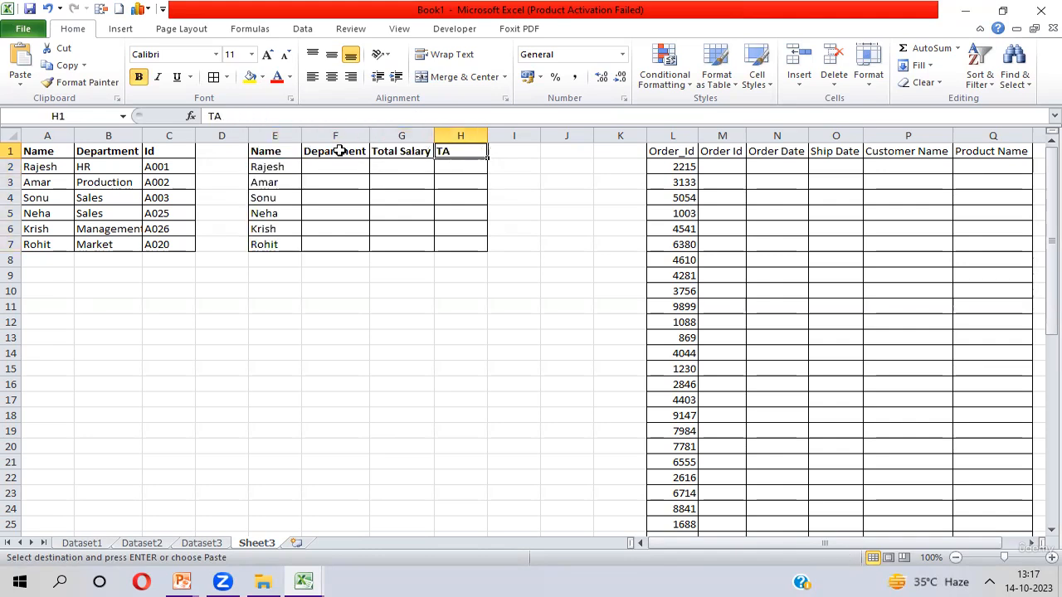
key("Left")
key("Left")
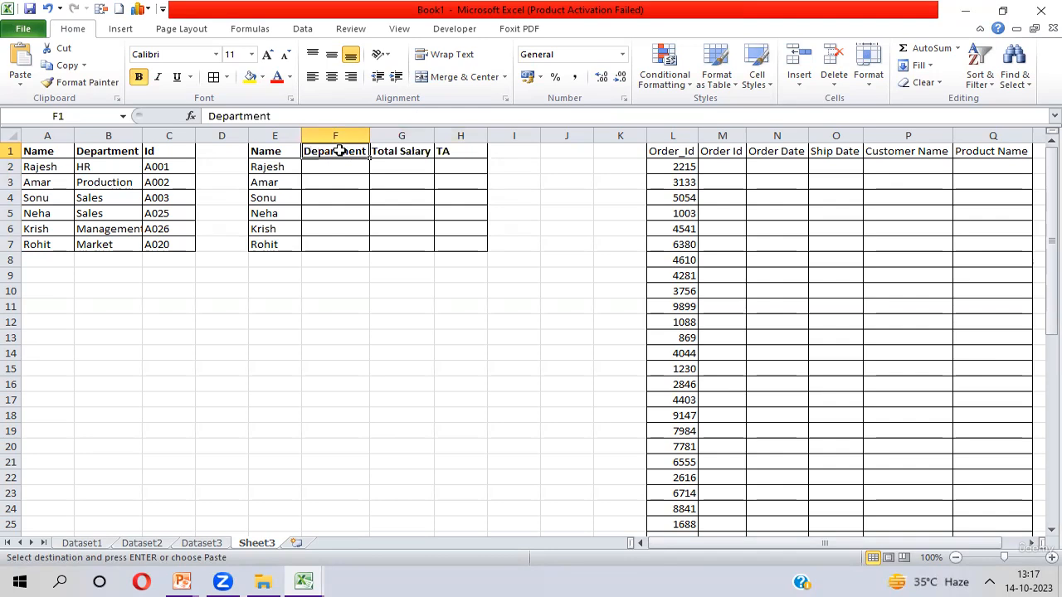
key("Down")
key("shift+Down")
key("shift+Down")
key("shift+Down")
key("shift+Down")
key("shift+Down")
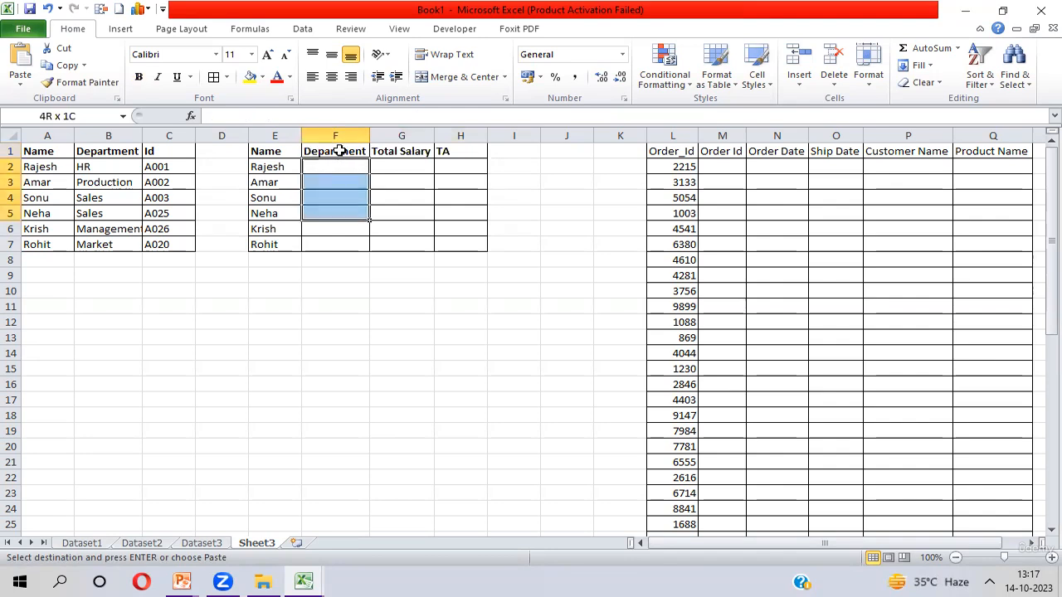
key("Up")
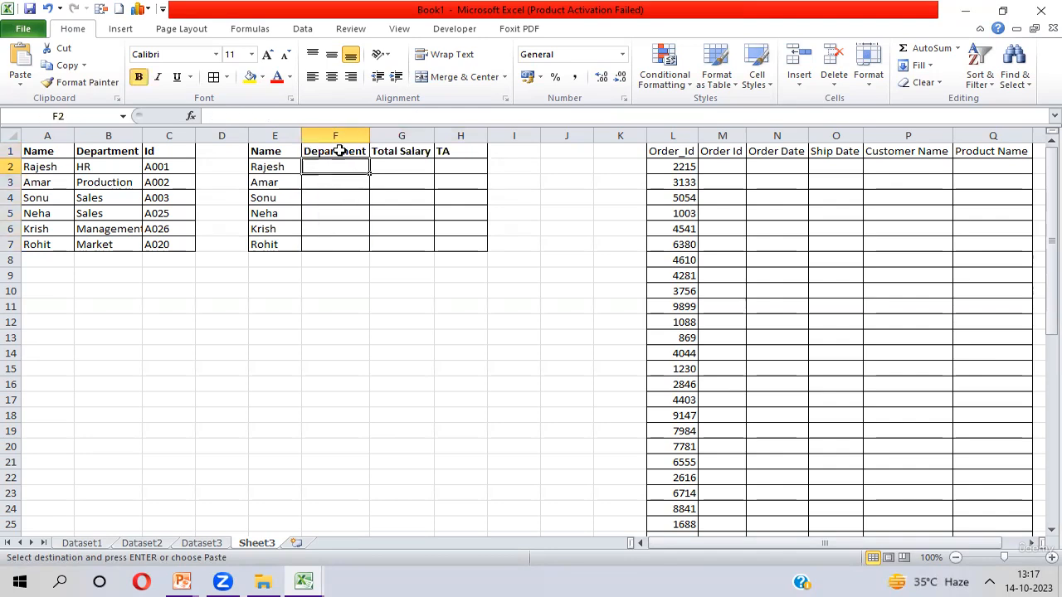
key("Down")
key("shift+Down")
key("shift+Down")
key("shift+Down")
key("shift+Down")
key("shift+Down")
key("Right")
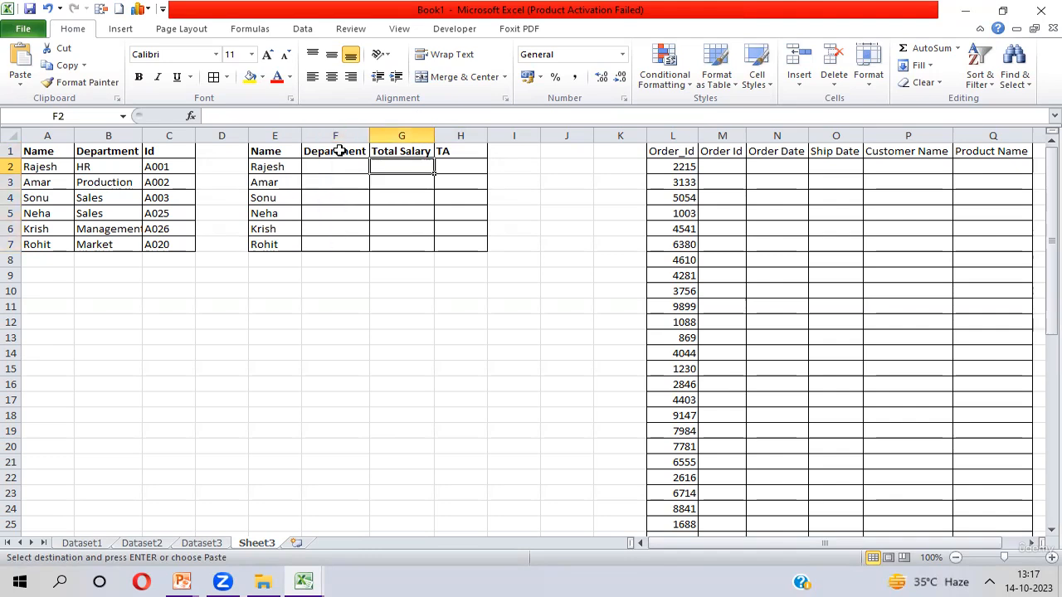
key("shift+Down")
key("shift+Down")
key("shift+Down")
key("shift+Down")
key("shift+Down")
key("Right")
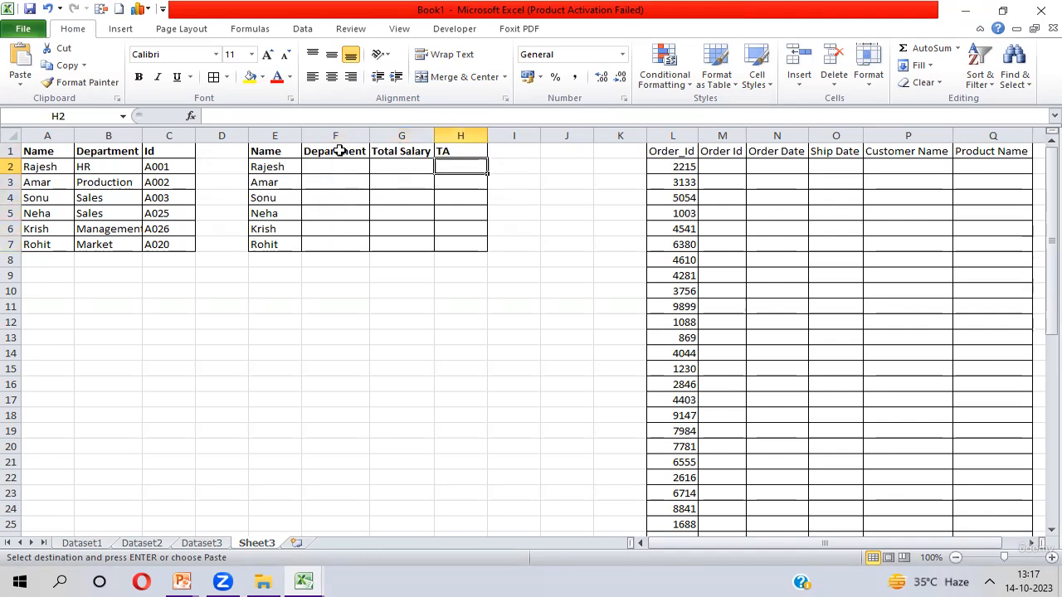
key("shift+Down")
key("shift+Down")
key("shift+Down")
key("shift+Down")
key("shift+Down")
key("Left")
key("Left")
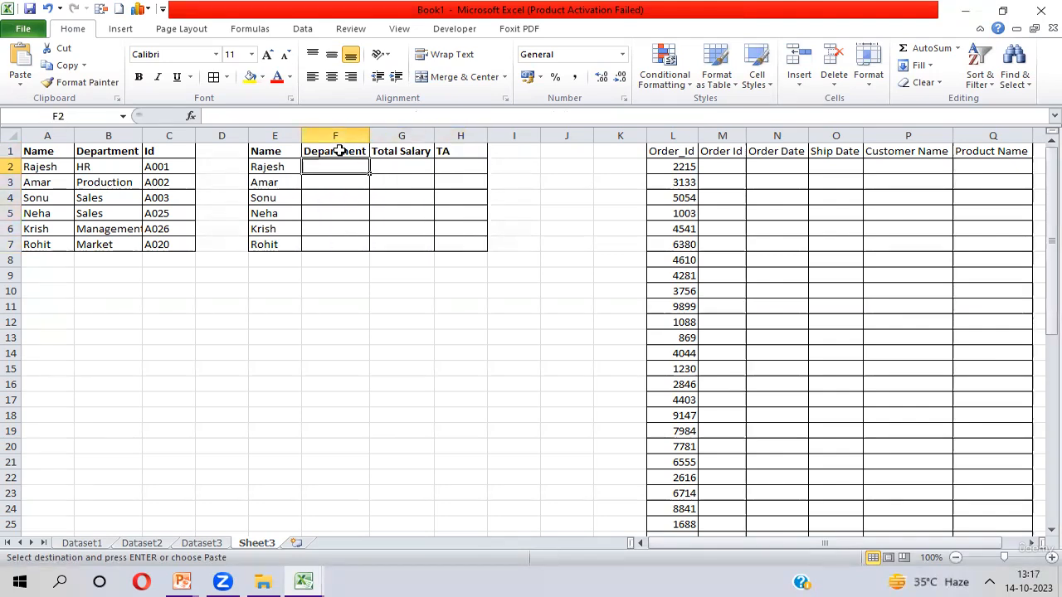
- Enter a VLOOKUP in F2 looking up $E2 in Dataset1!$B$1:$H$50, returning column 7 with exact match 0
type("=vl")
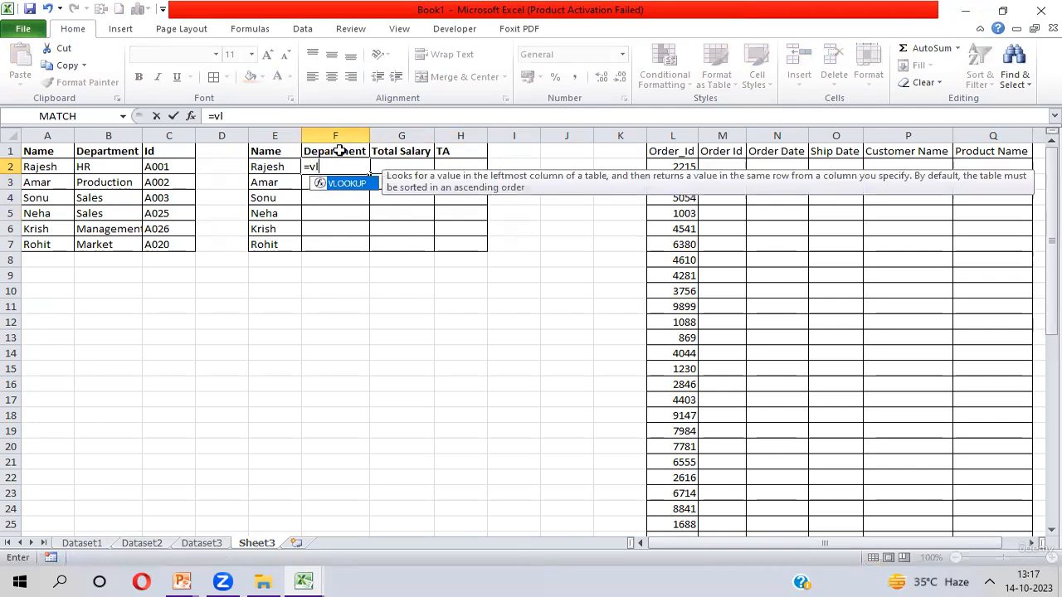
key("Tab")
key("Left")
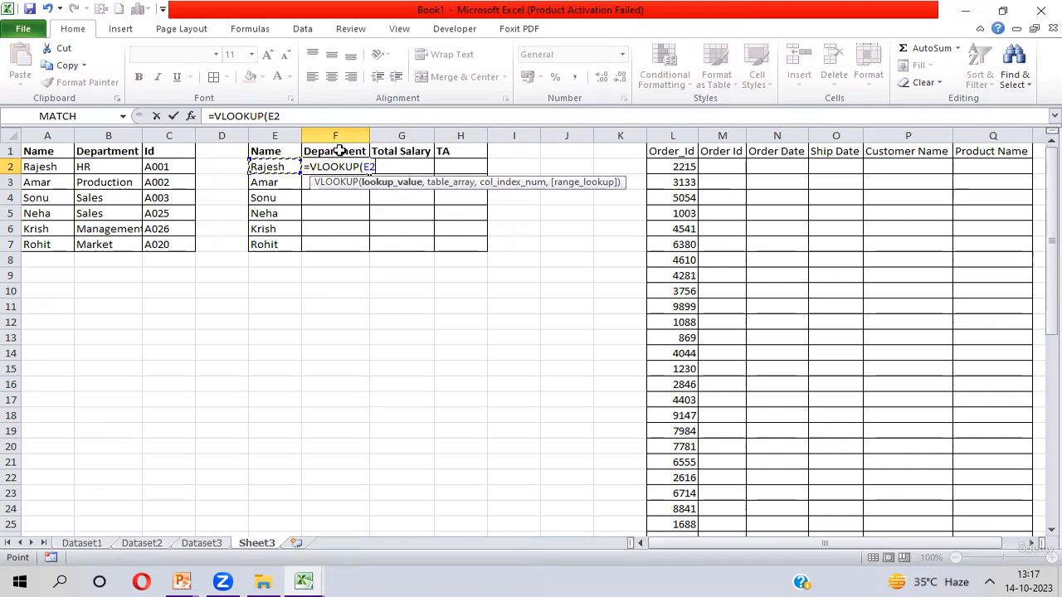
key("F4")
key("F4")
key("F4")
type(",")
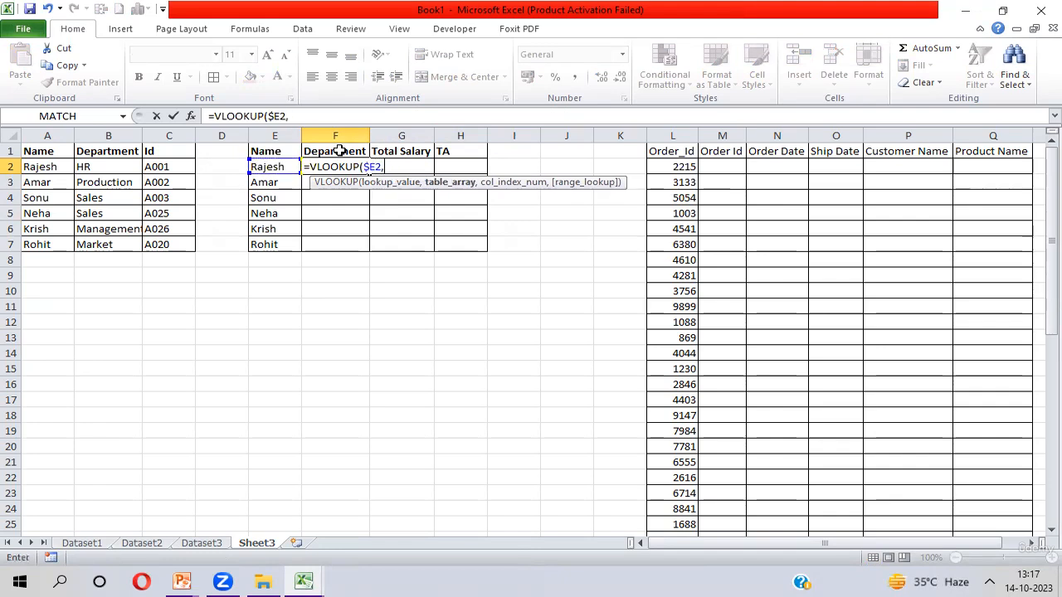
key("ctrl+Page_Up")
key("ctrl+Page_Up")
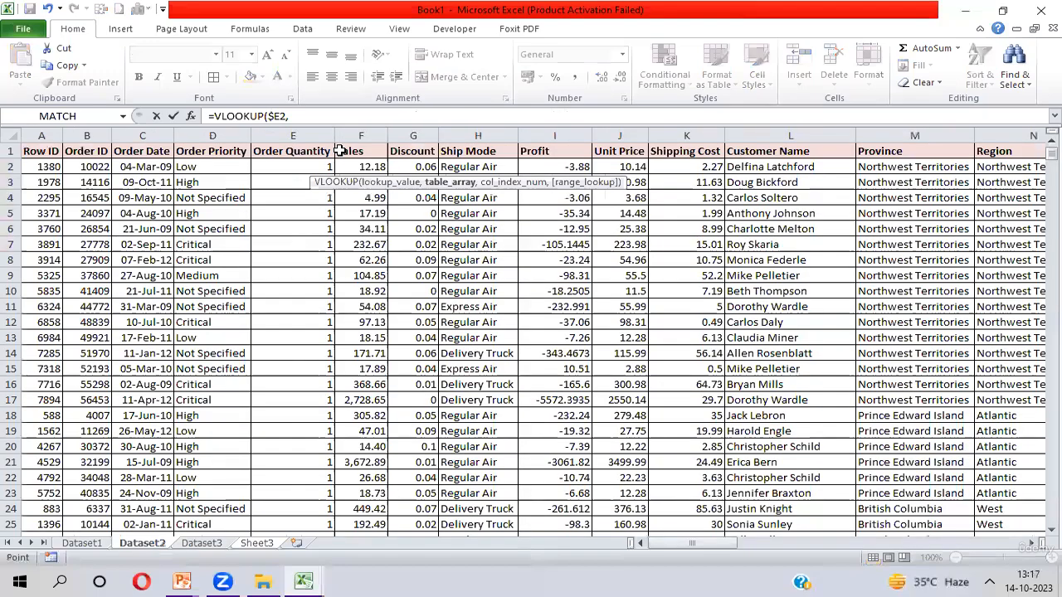
key("ctrl+Page_Up")
key("Left")
key("Right")
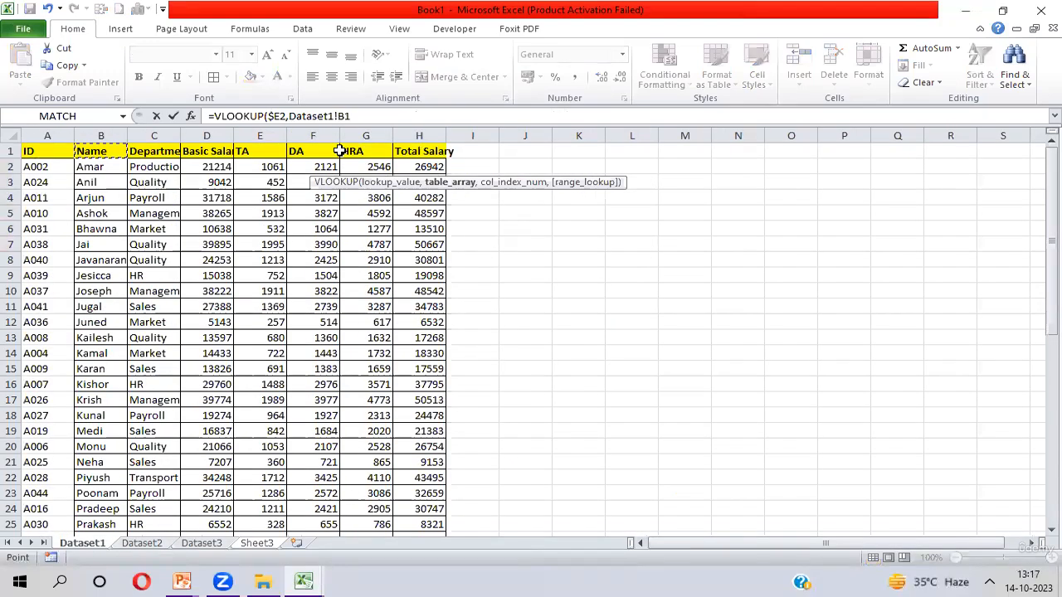
key("ctrl+shift+Right")
key("ctrl+shift+Down")
key("F4")
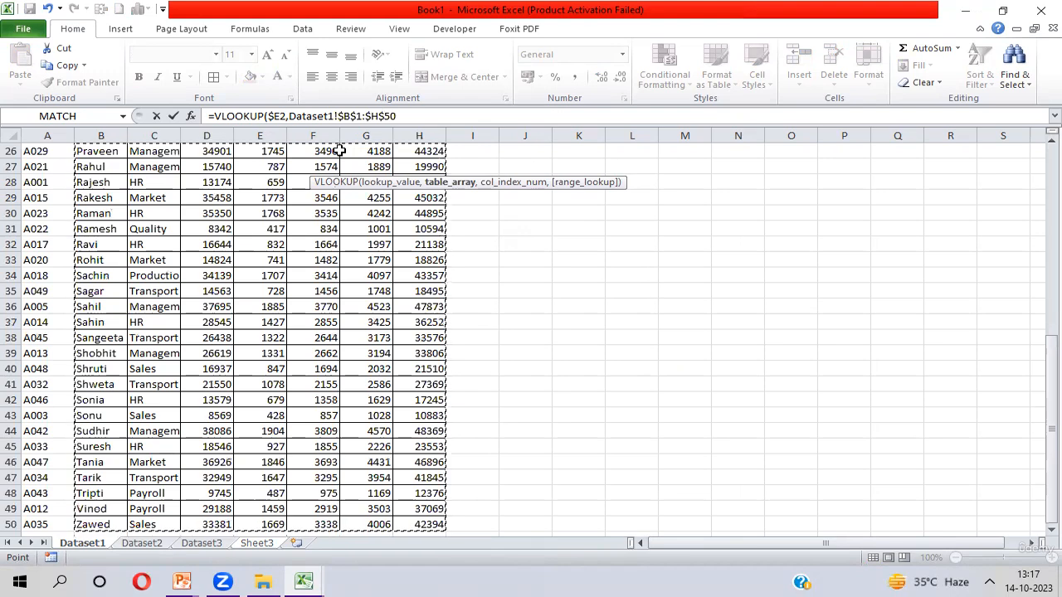
left_click_drag(1051, 388, 1040, 169)
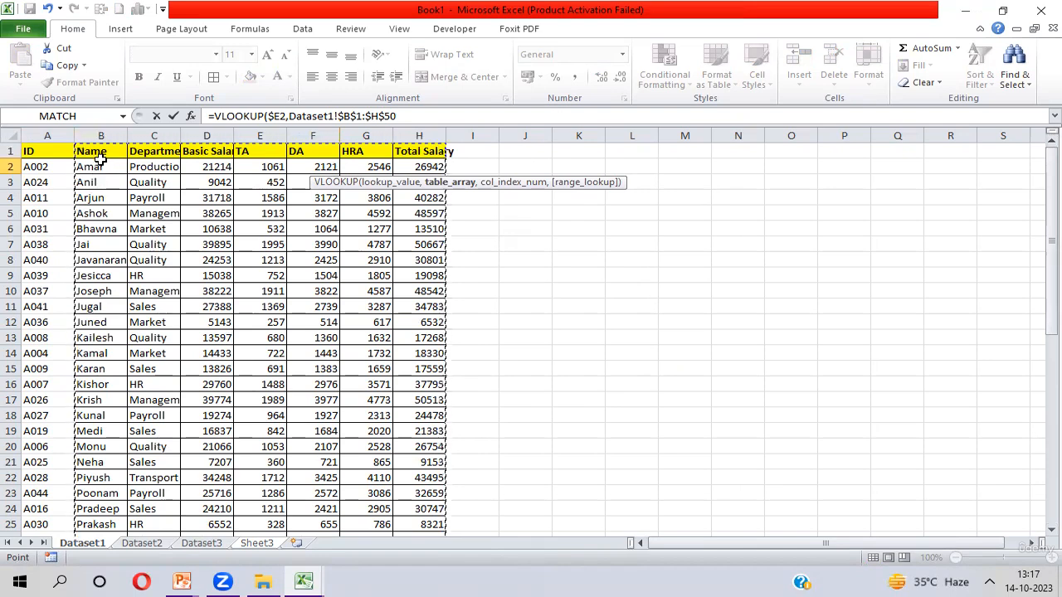
type(",2")
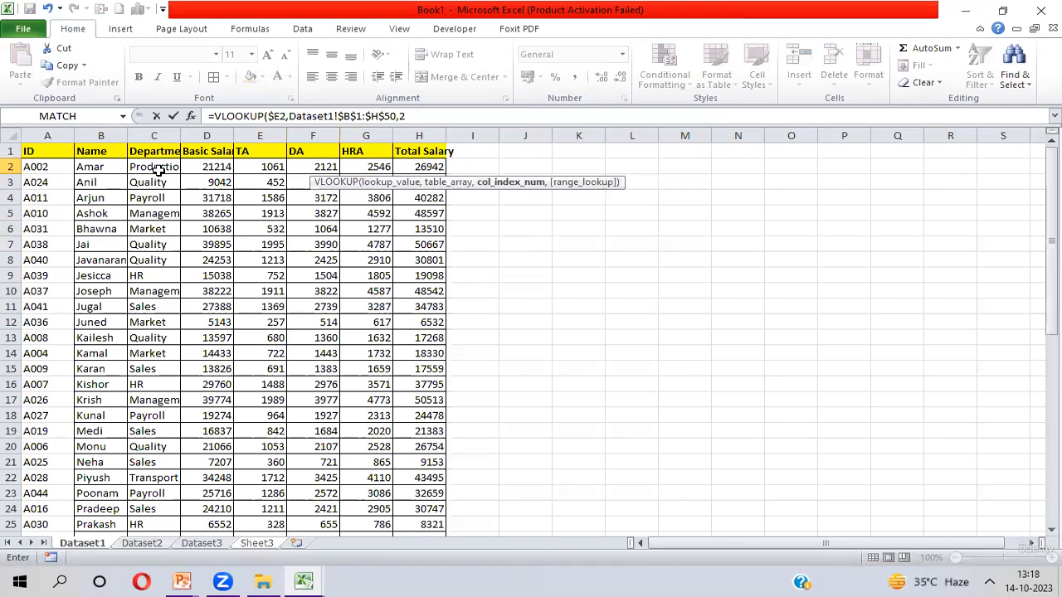
key("BackSpace")
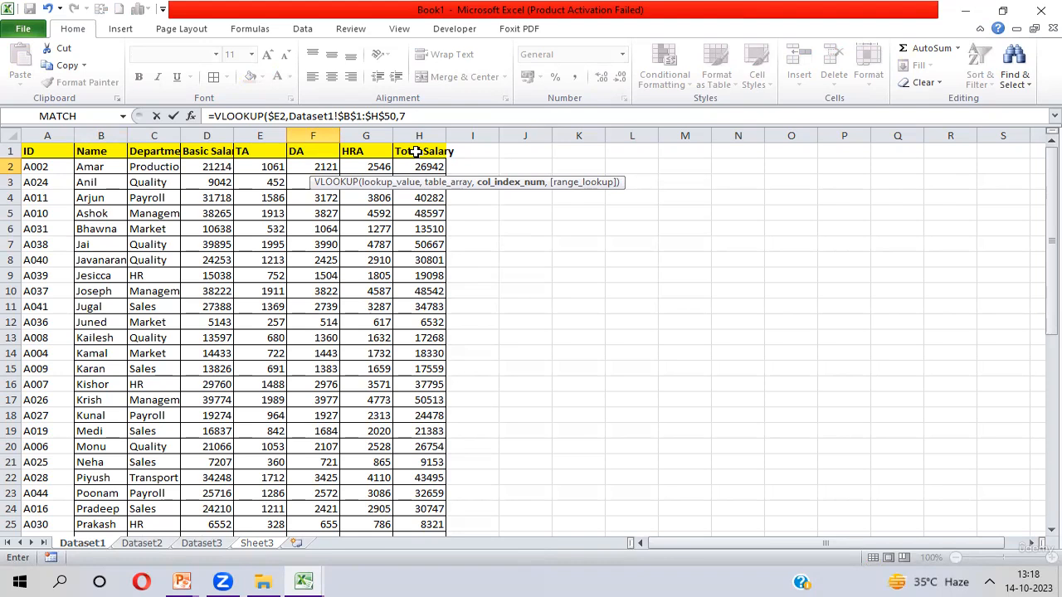
type(",0)")
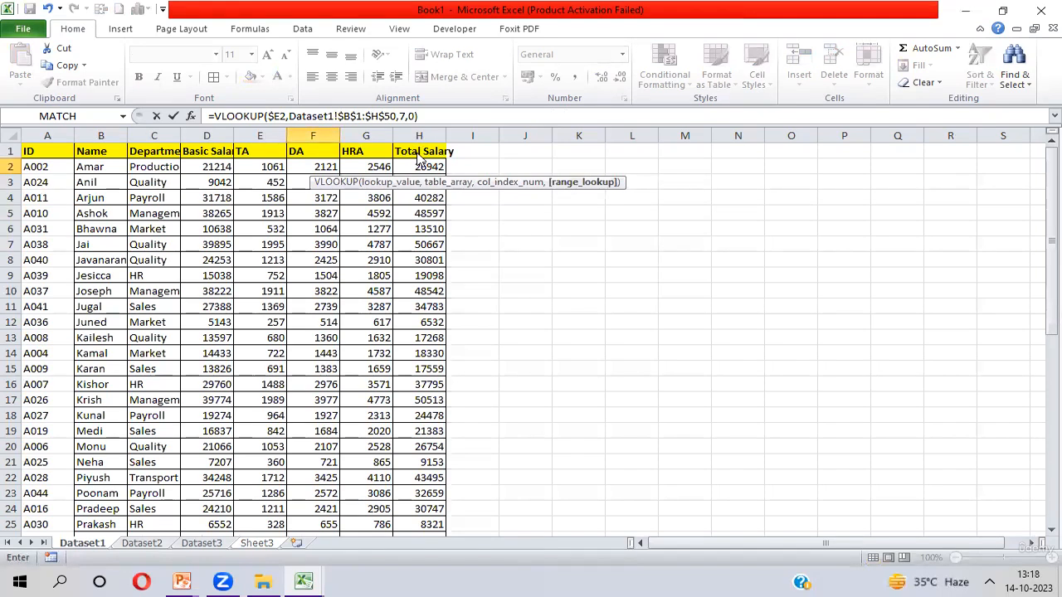
key("Return")
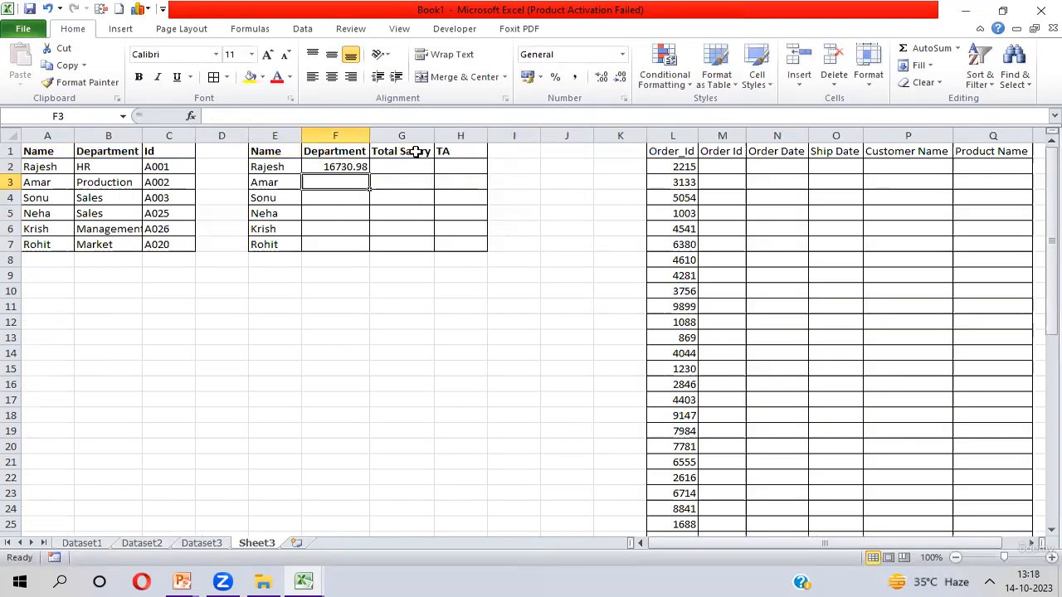
- Change the column index in F2's VLOOKUP formula to 2
key("Up")
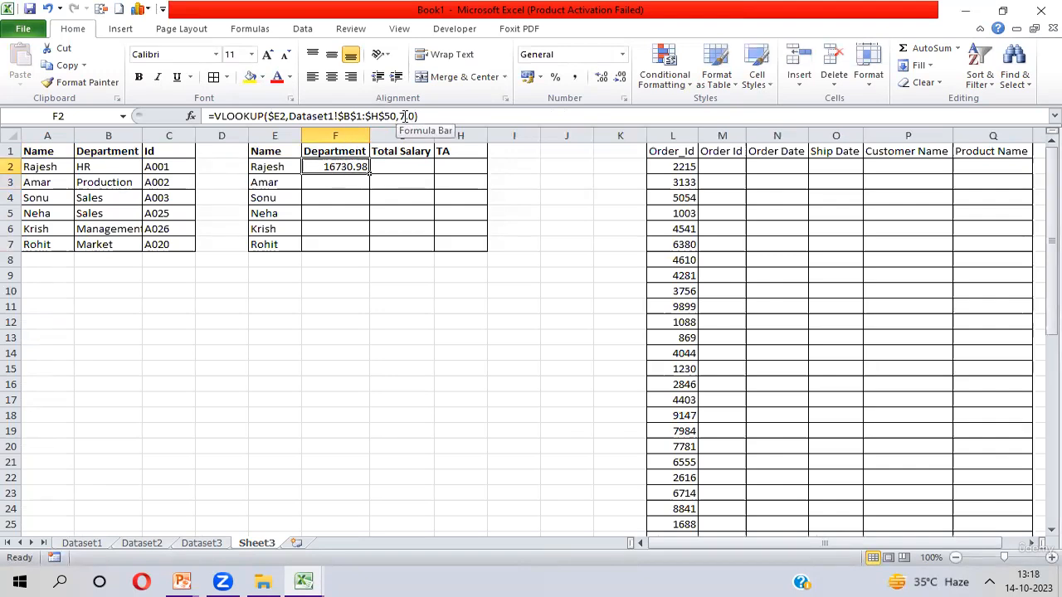
left_click(406, 116)
key("BackSpace")
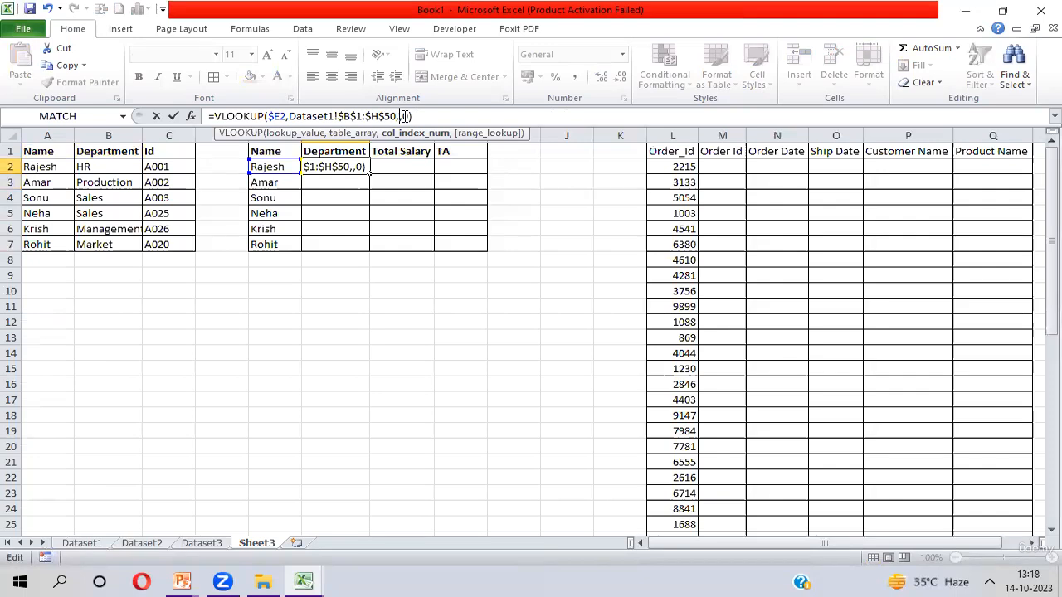
type("2")
key("Return")
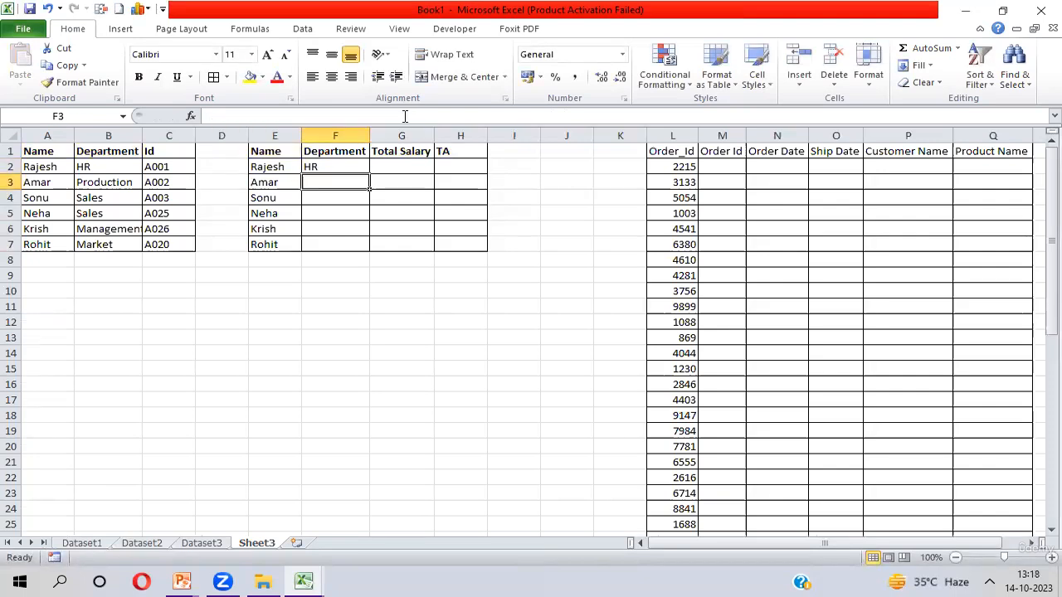
- Fill the Department formula down from F2 through F7
key("Up")
key("shift+Down")
key("shift+Down")
key("shift+Down")
key("shift+Down")
key("shift+Down")
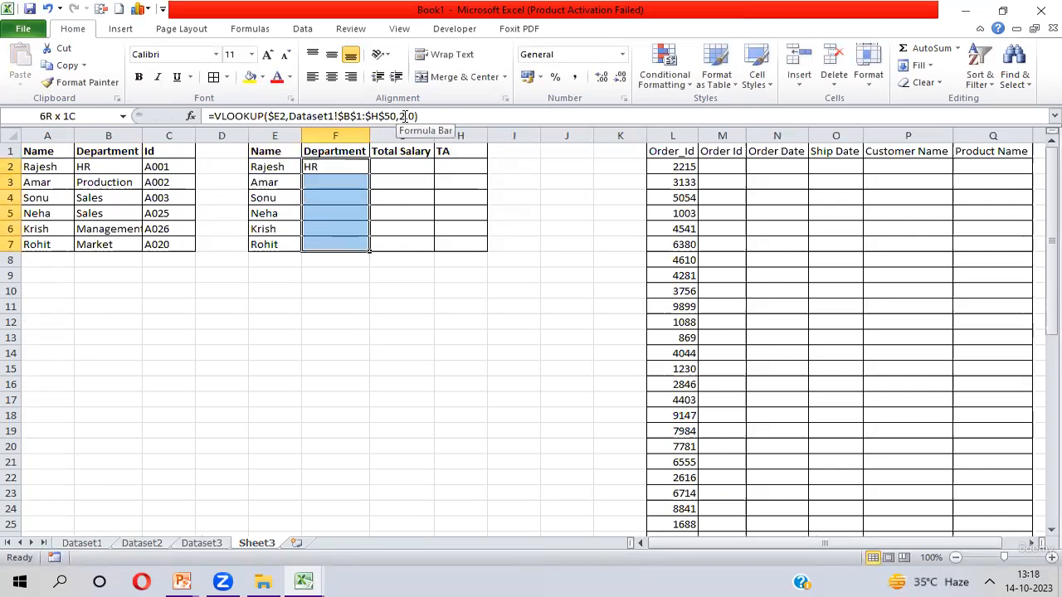
key("ctrl+d")
- Enter a VLOOKUP in G2 looking up $E2 in Dataset1!$B$1:$H$50, returning column 7 with exact match 0
key("Right")
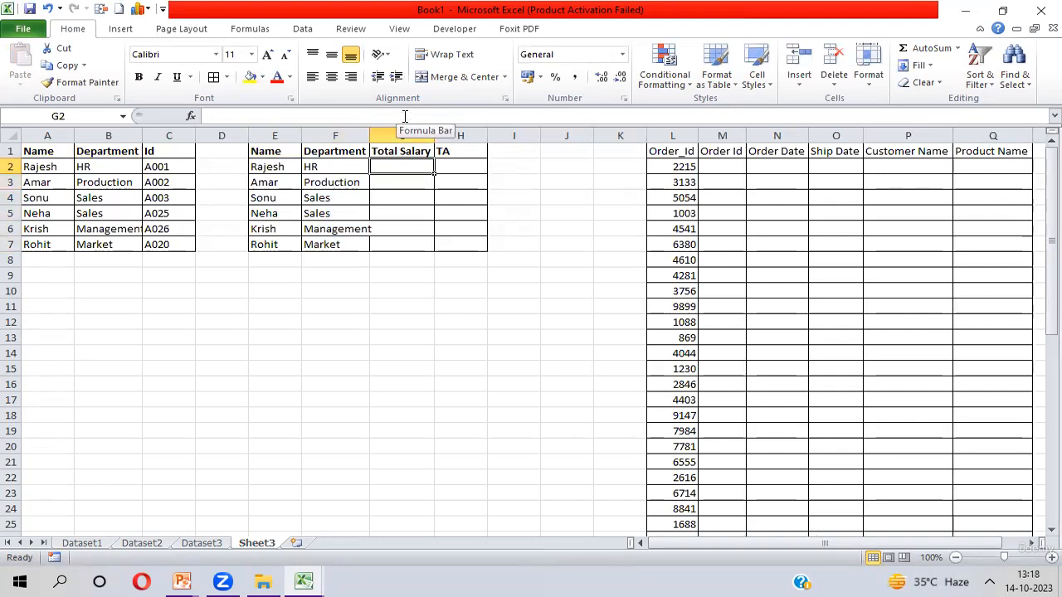
key("shift+Down")
key("shift+Down")
key("shift+Down")
key("shift+Down")
key("shift+Down")
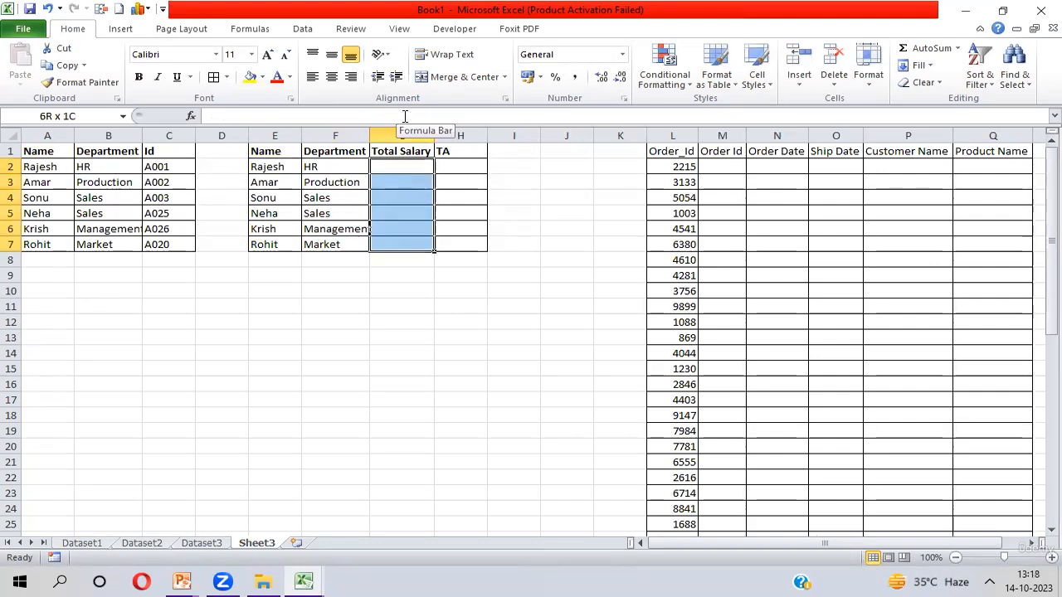
key("Up")
key("Down")
type("=vl")
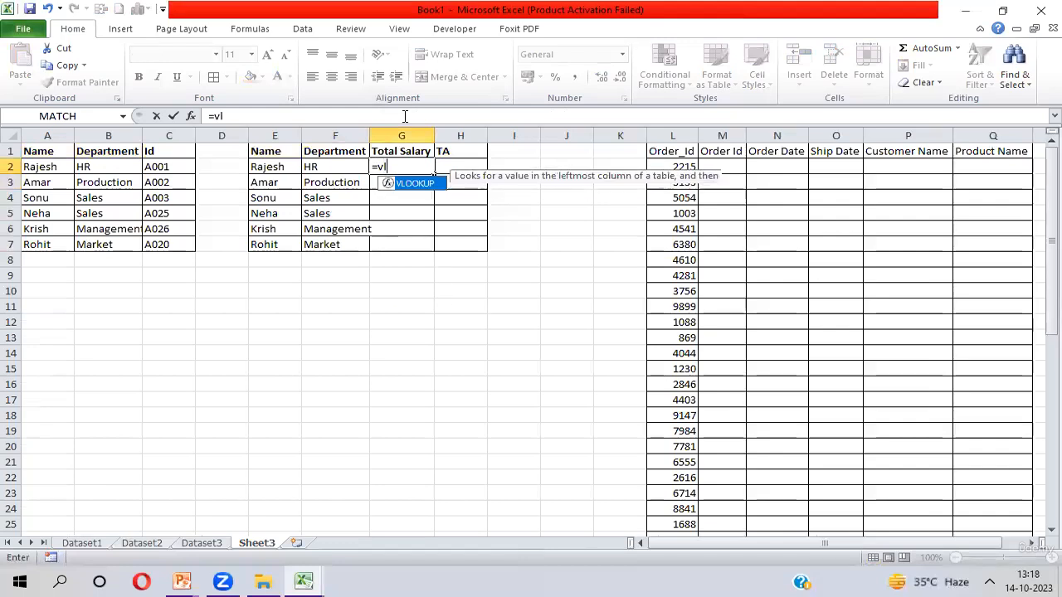
key("Tab")
key("Left")
key("Left")
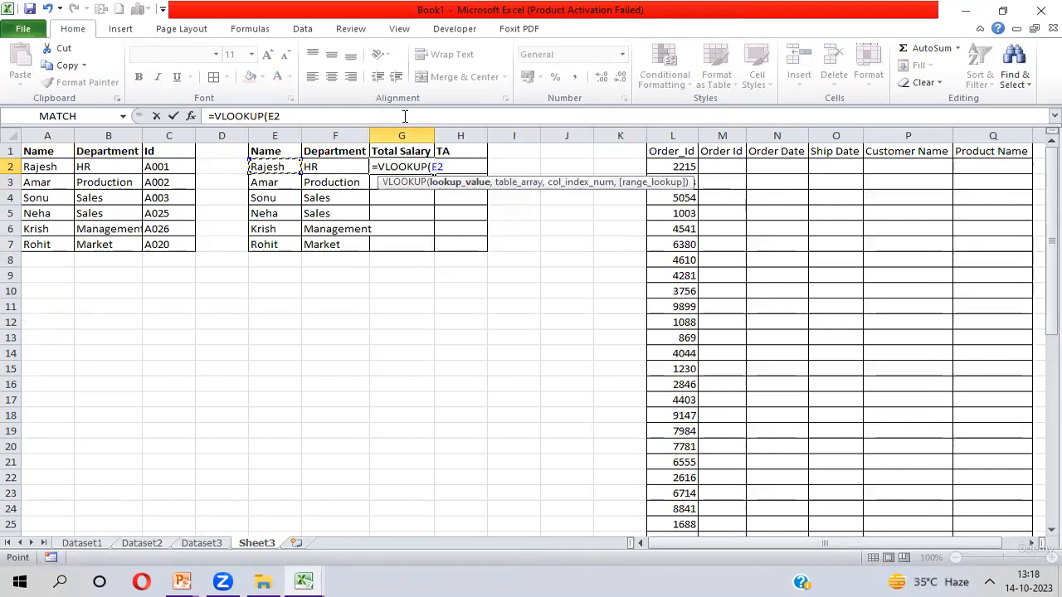
key("F4")
key("F4")
key("F4")
type(",")
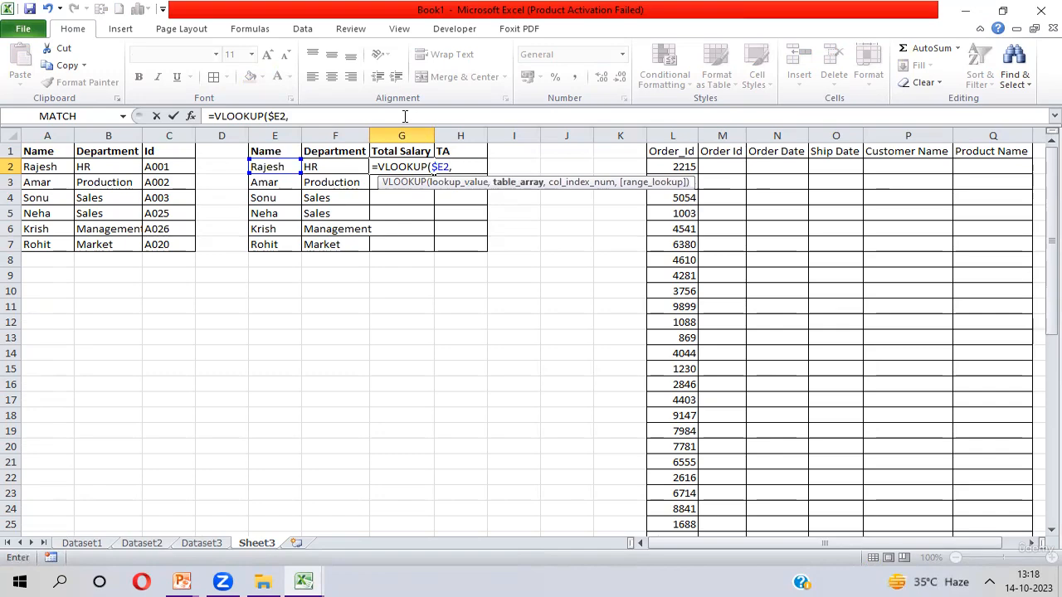
key("ctrl+Page_Up")
key("ctrl+Page_Up")
key("ctrl+Page_Up")
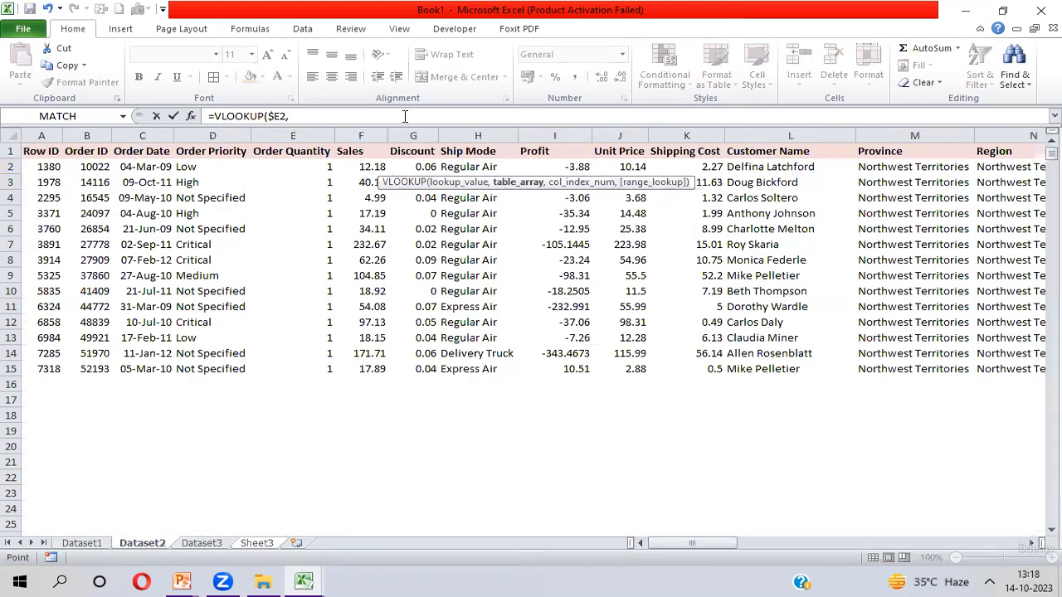
key("Right")
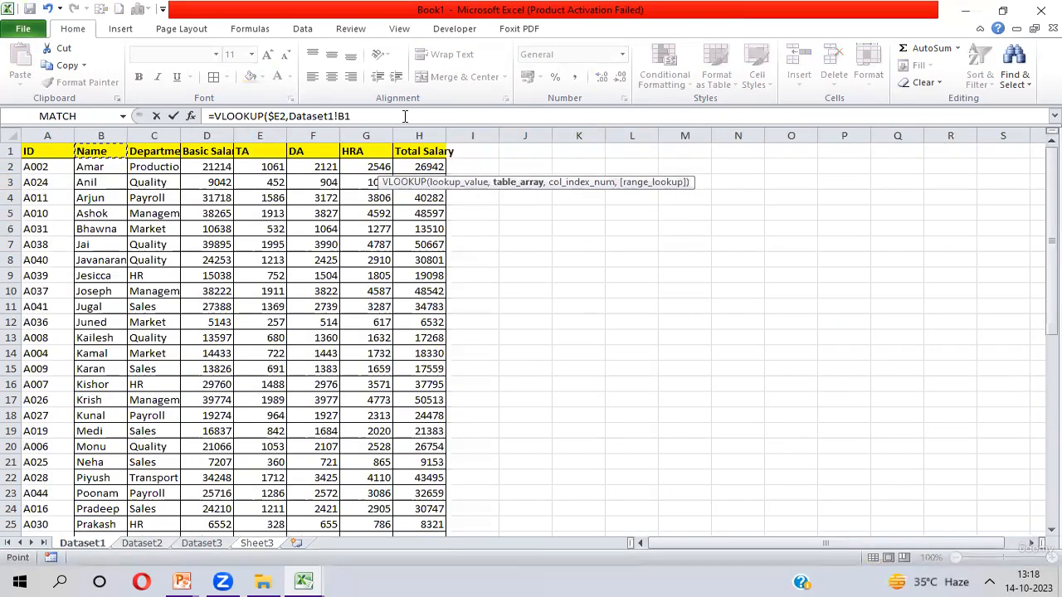
key("ctrl+shift+Right")
key("ctrl+shift+Down")
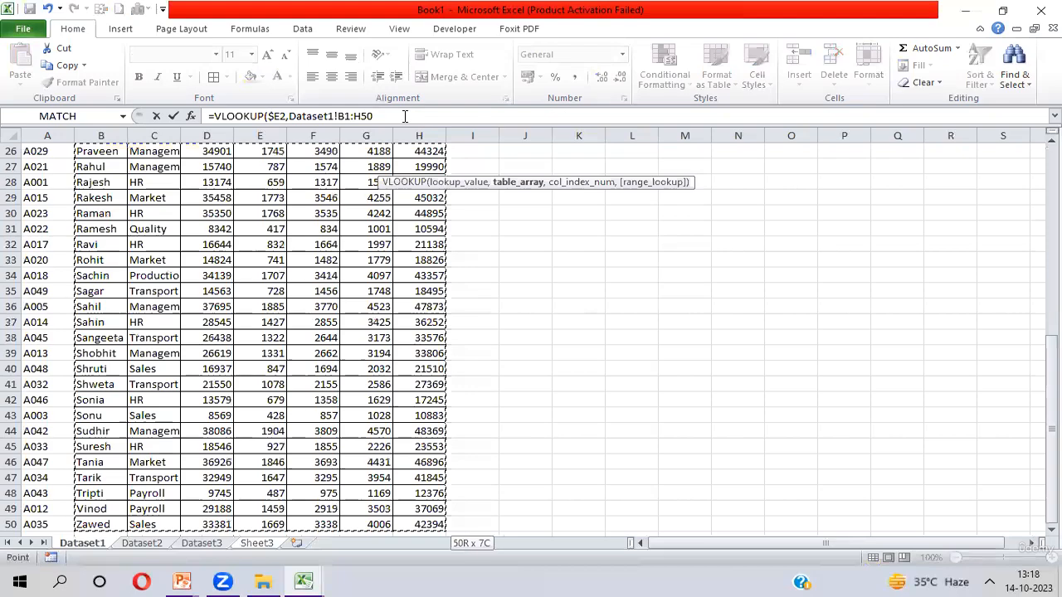
key("F4")
type(",")
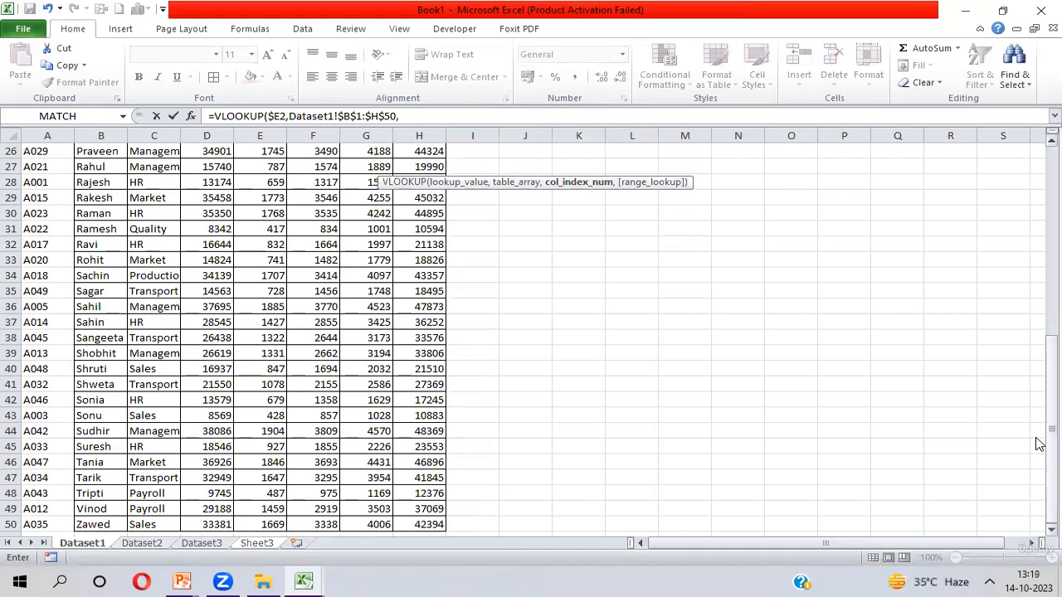
left_click_drag(1046, 439, 1040, 190)
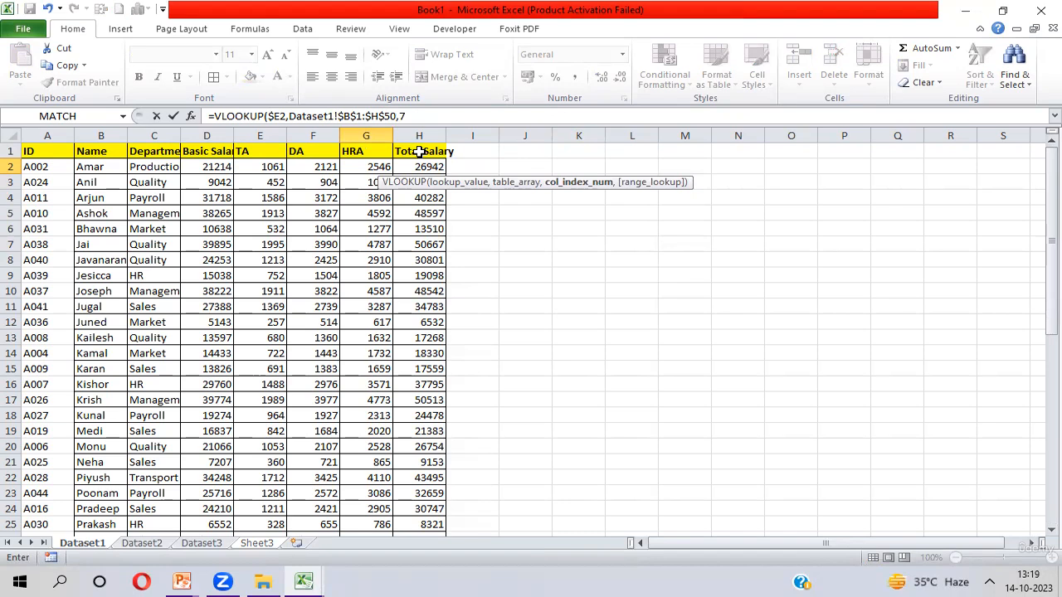
type(",0")
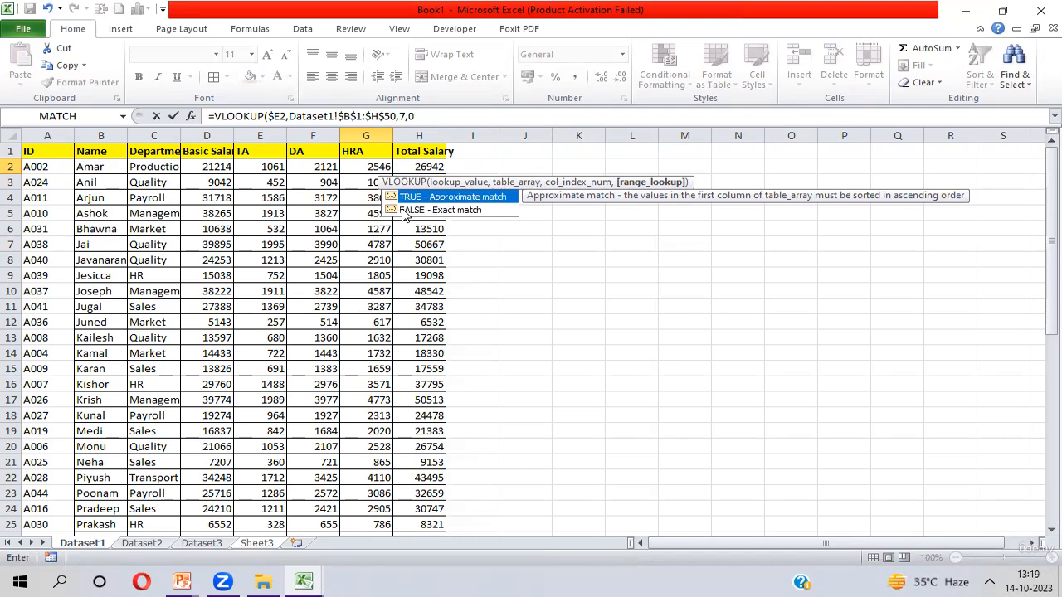
type(")")
key("Return")
- Fill the Total Salary formula down from G2 through G7
key("Up")
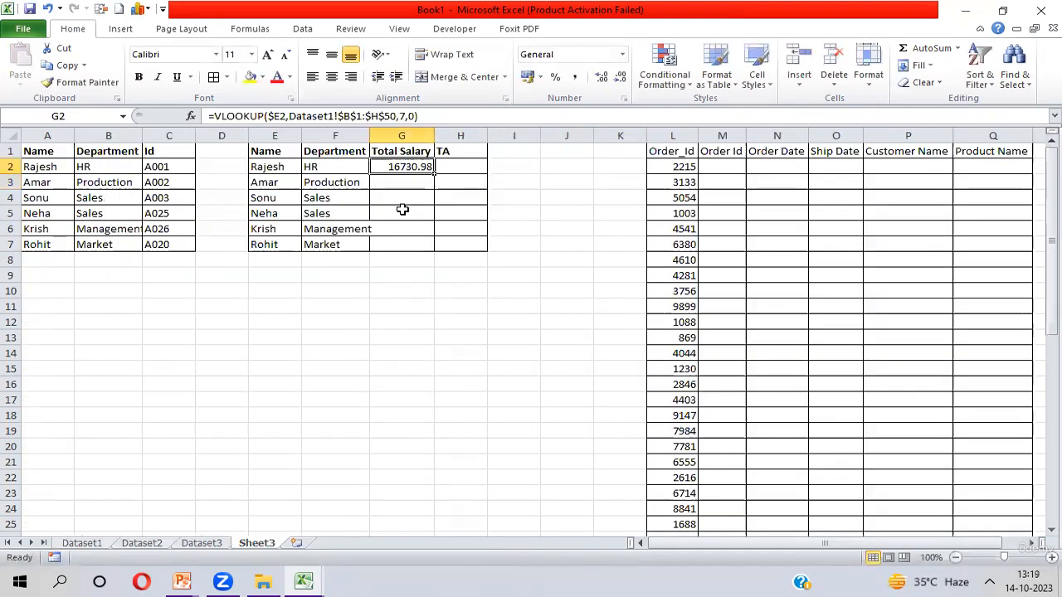
key("shift+Down")
key("shift+Down")
key("shift+Down")
key("shift+Down")
key("shift+Down")
key("ctrl+d")
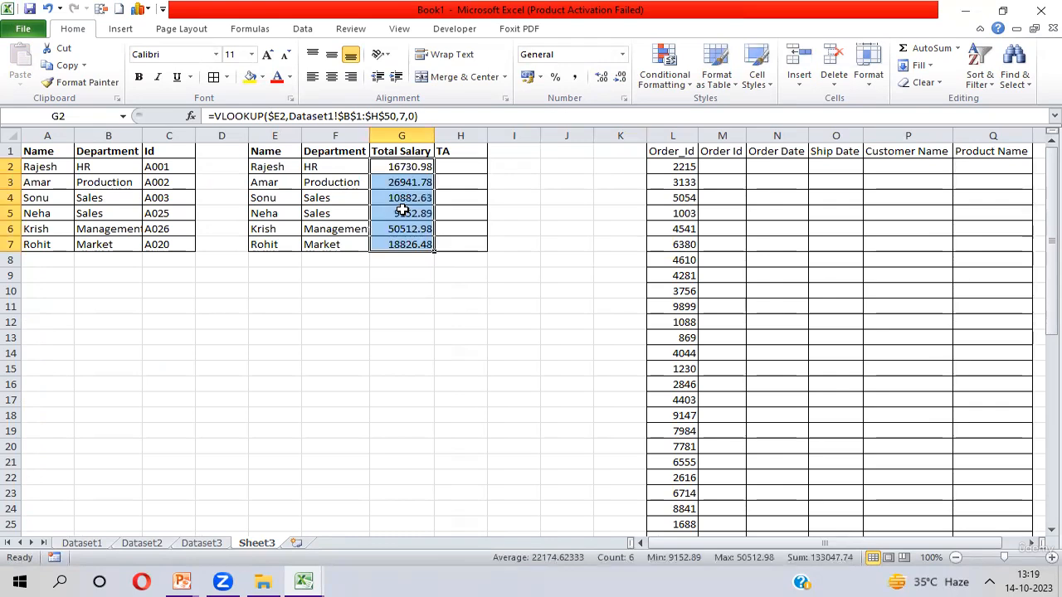
- Enter a VLOOKUP in H2 looking up $E2 in Dataset1!$B$1:$H$50, returning column 4 with exact match 0
key("Right")
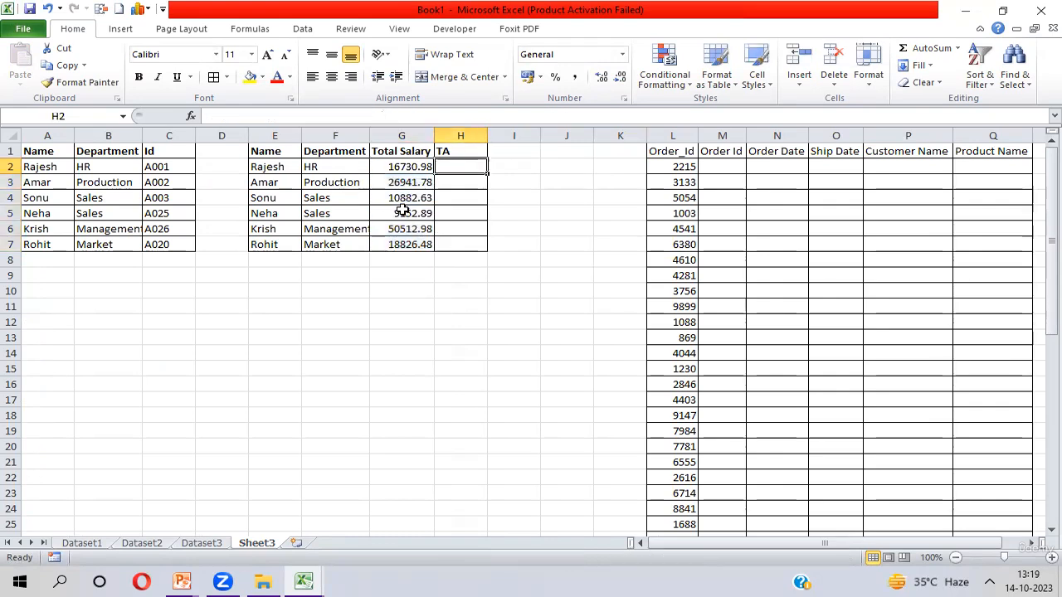
type("=")
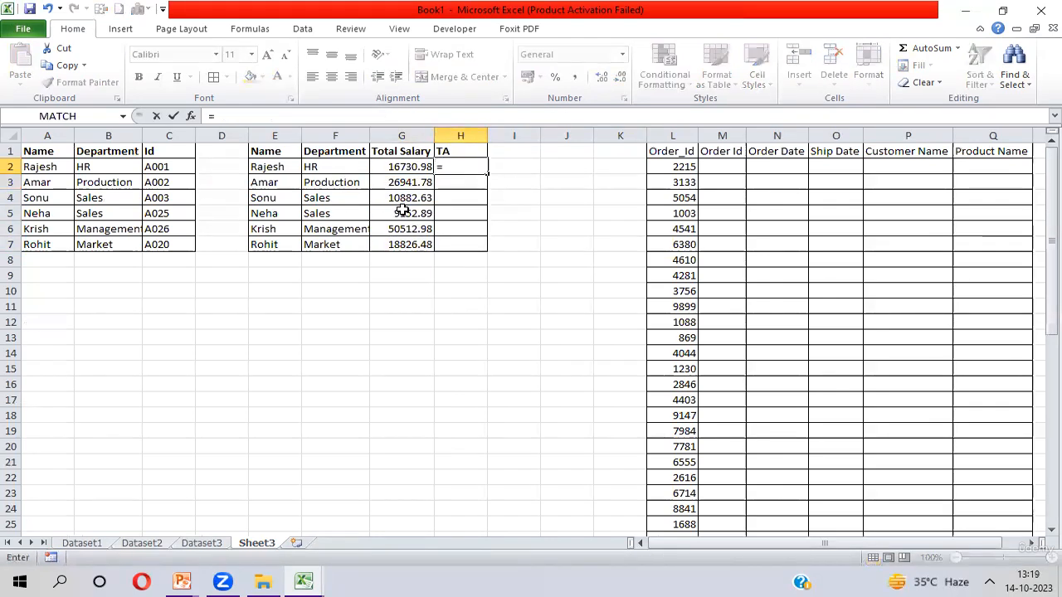
type("vl")
key("Tab")
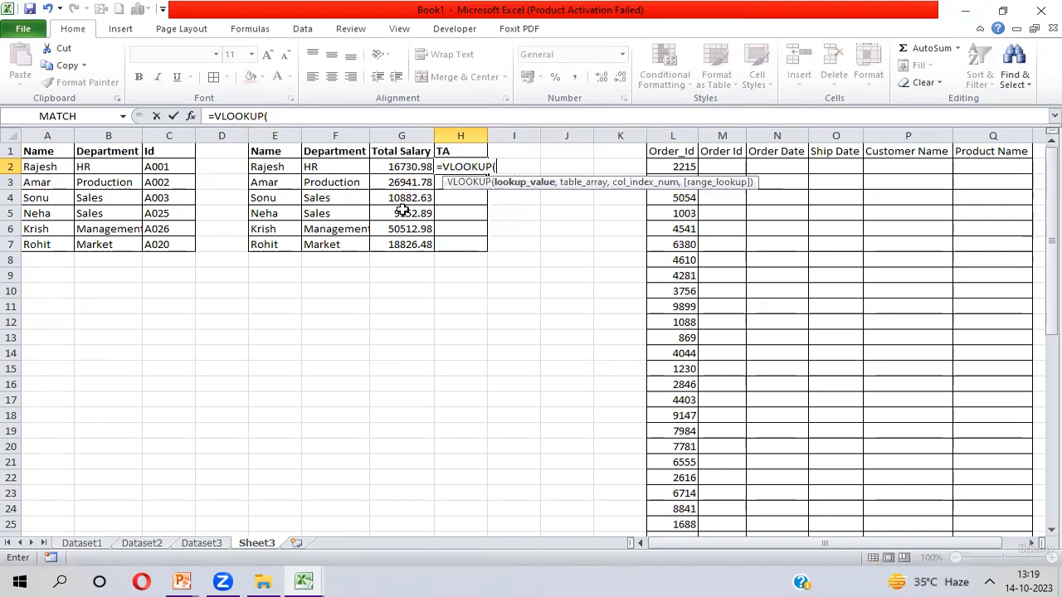
key("Left")
key("Left")
key("Left")
key("F4")
key("F4")
key("F4")
type(",")
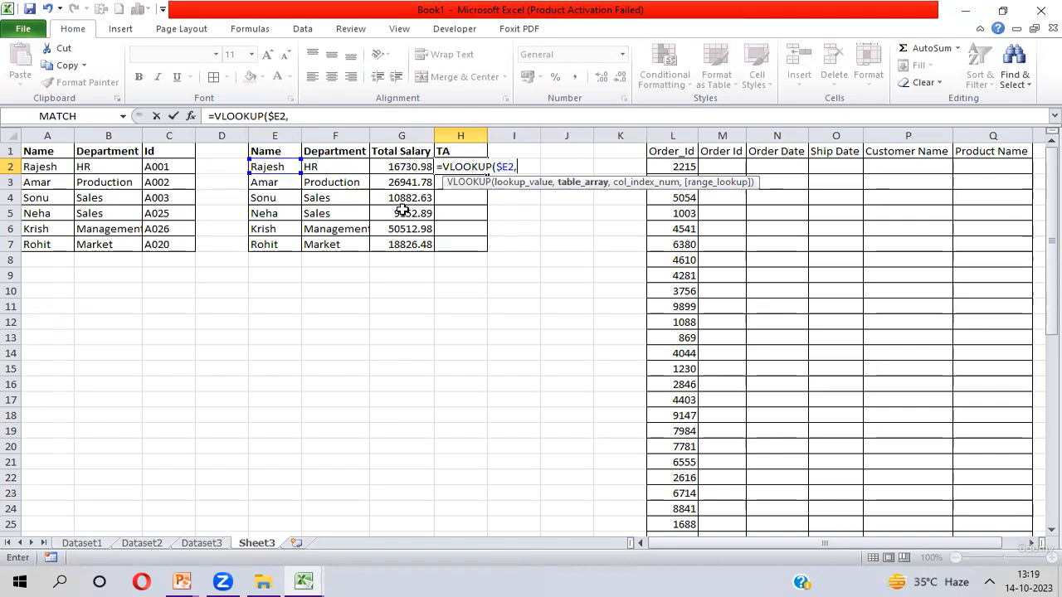
key("ctrl+Page_Up")
key("ctrl+Page_Up")
key("ctrl+Page_Up")
key("Left")
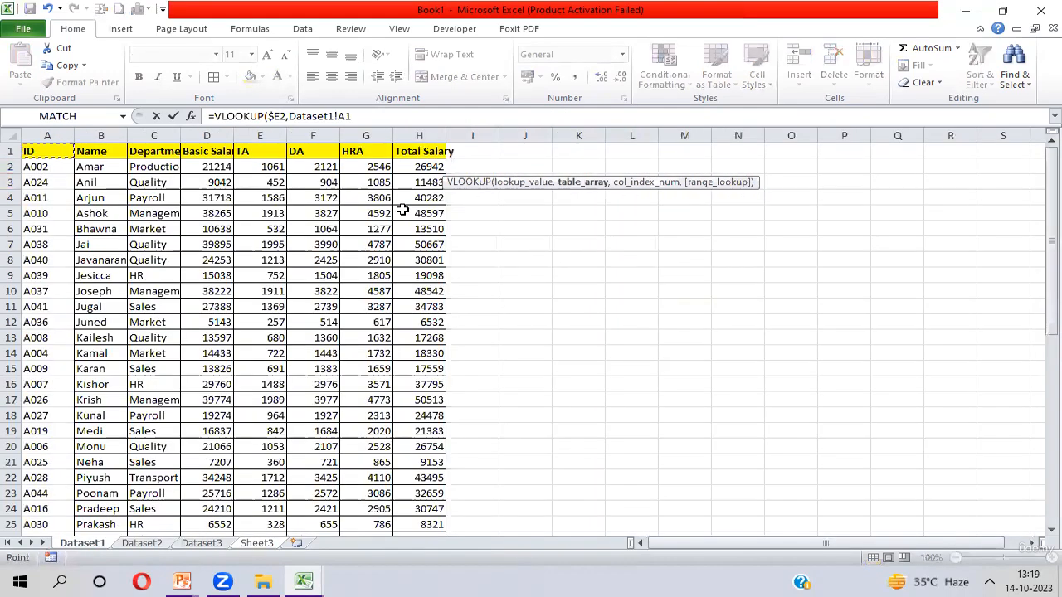
key("Right")
key("ctrl+shift+Right")
key("ctrl+shift+Down")
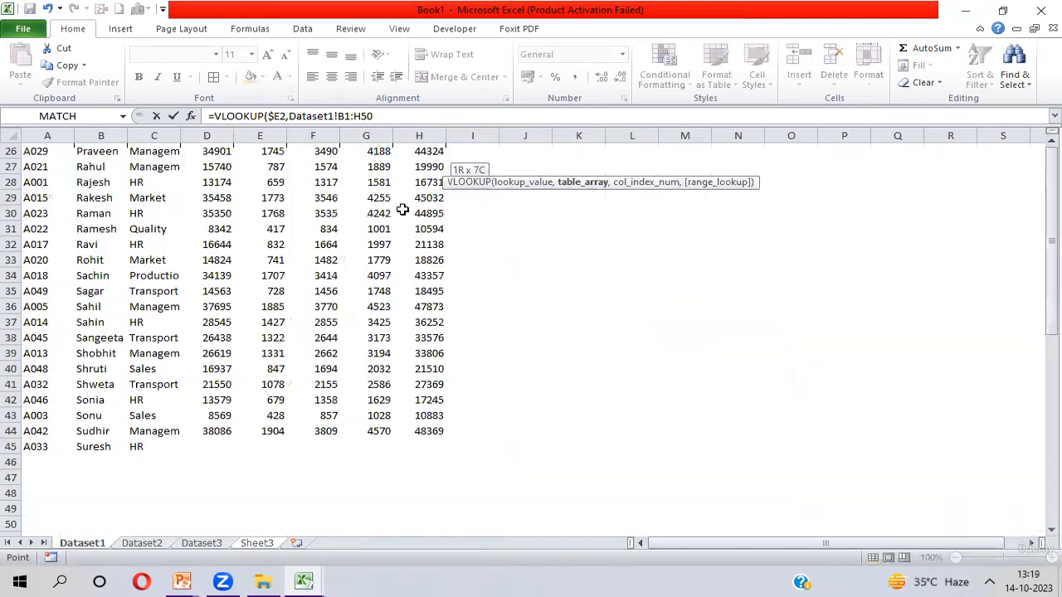
key("F4")
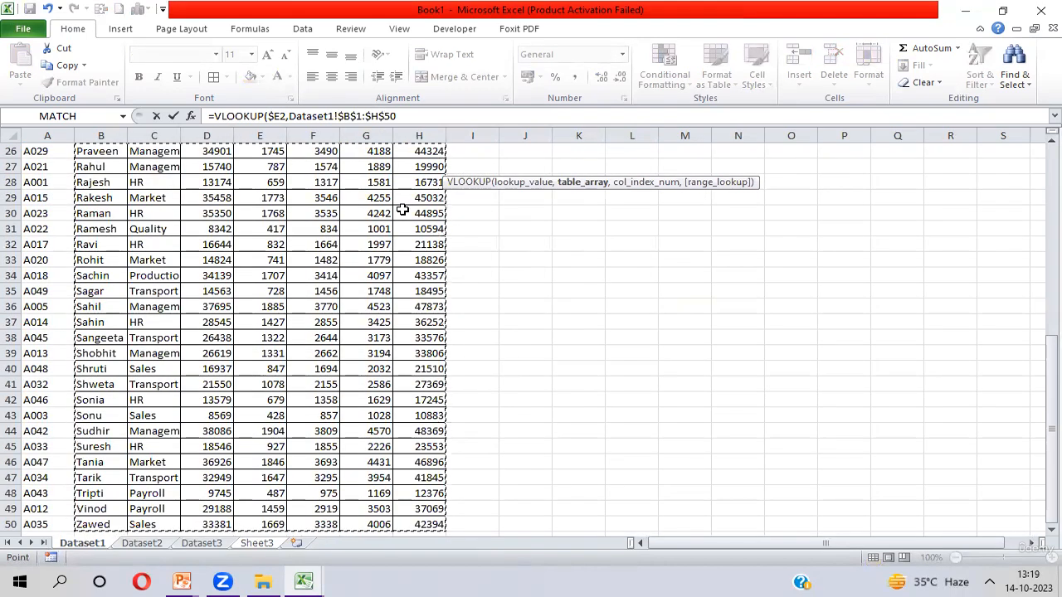
type(",")
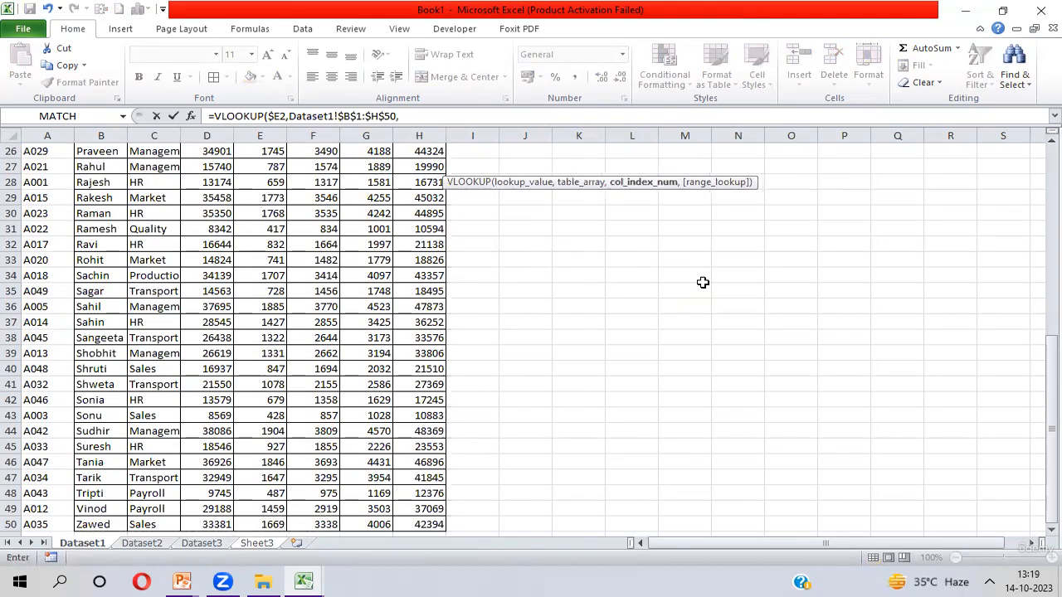
left_click_drag(1050, 439, 1037, 143)
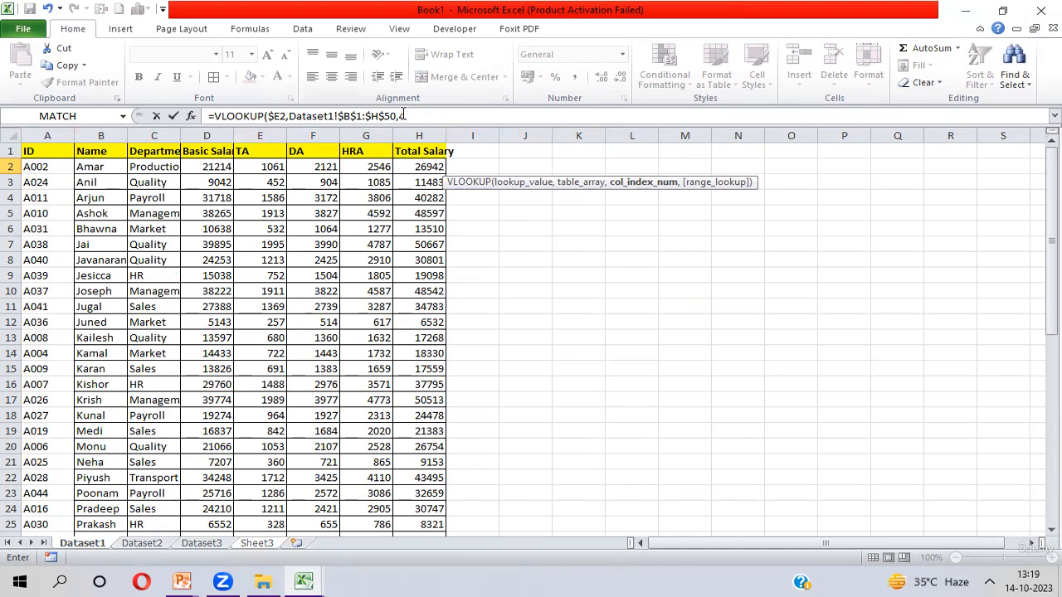
type(",0)")
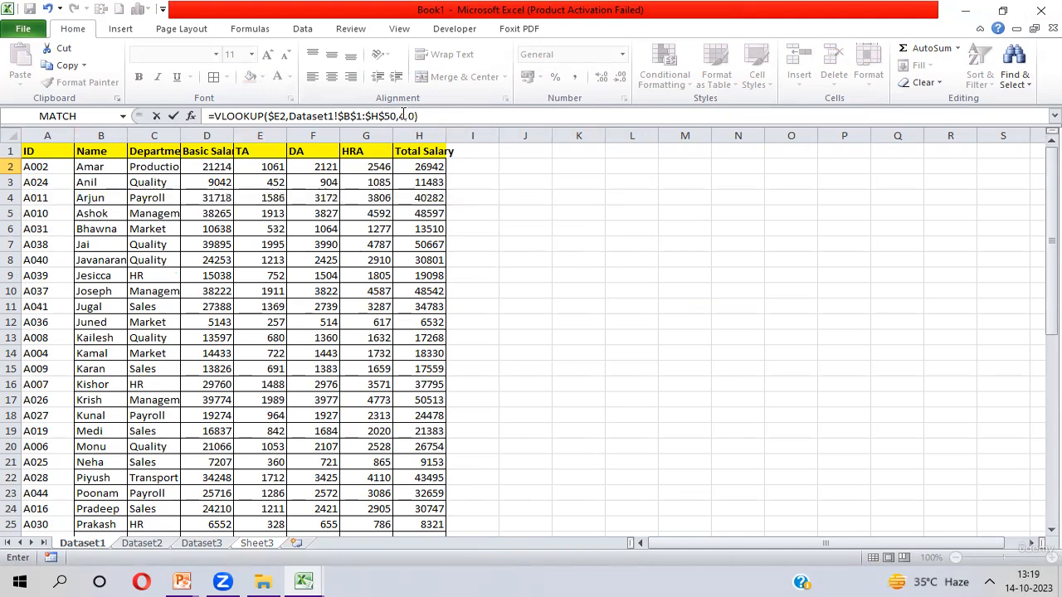
key("Return")
- Fill the TA formula down from H2 through H7
key("Up")
key("shift+Down")
key("shift+Down")
key("shift+Down")
key("shift+Down")
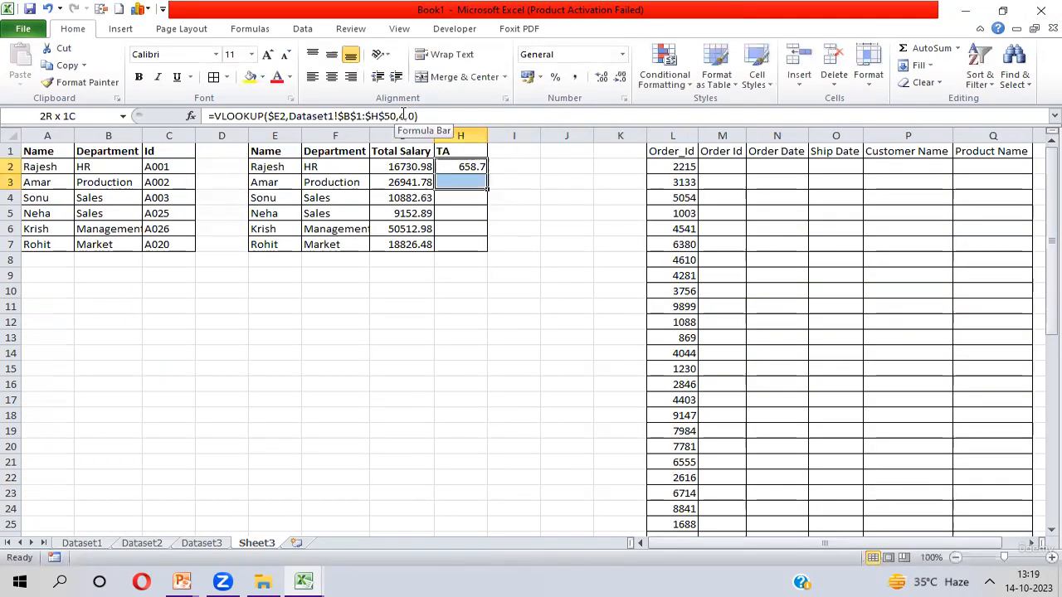
key("shift+Down")
key("ctrl+d")
key("Up")
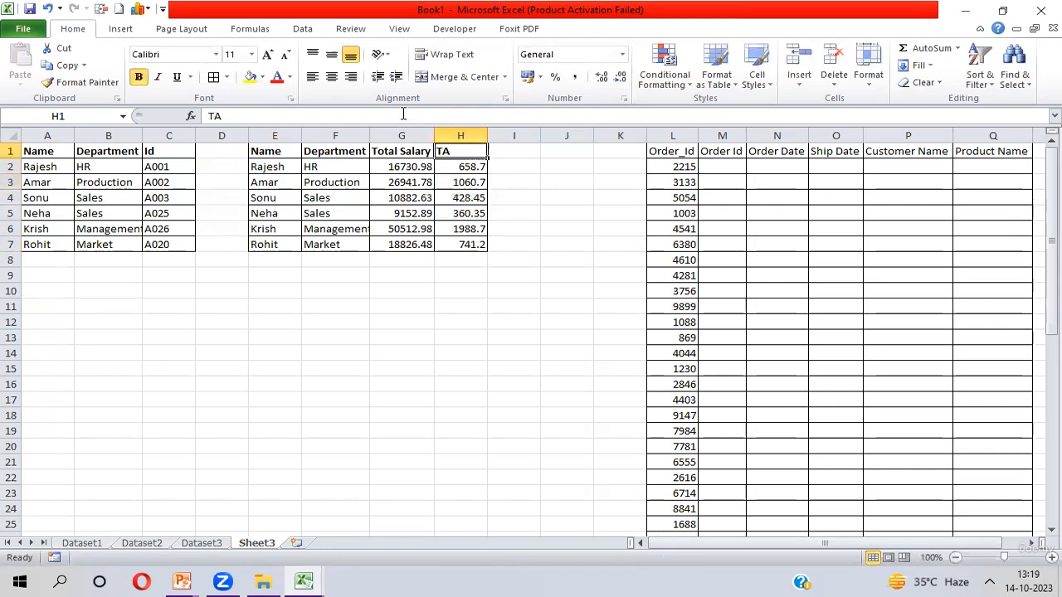
- Inspect the column index number in the Department formula in F2
key("Left")
key("Left")
key("Down")
key("shift+Right")
key("shift+Right")
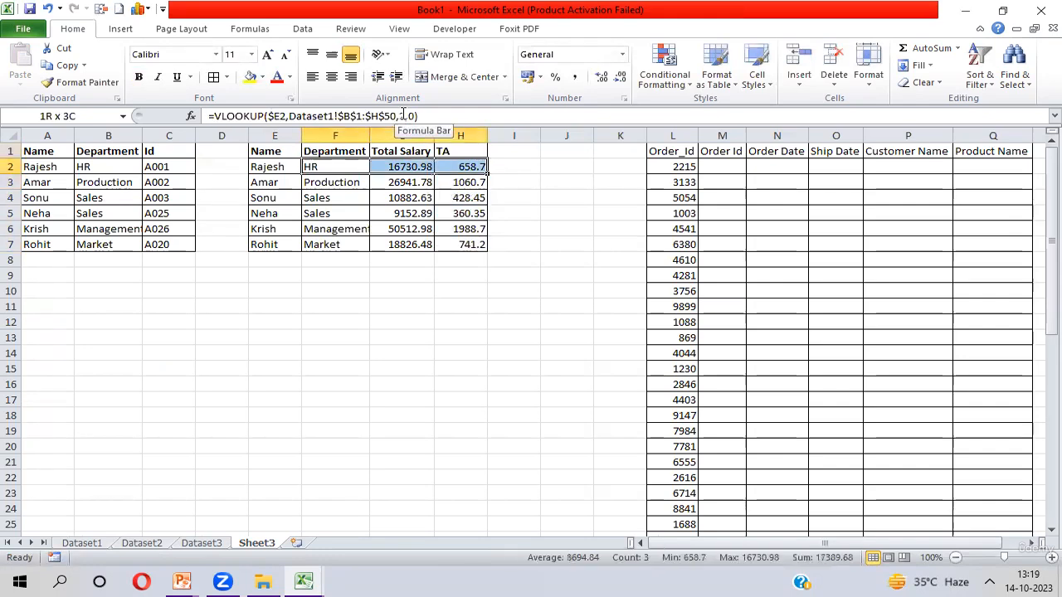
key("ctrl+shift+Down")
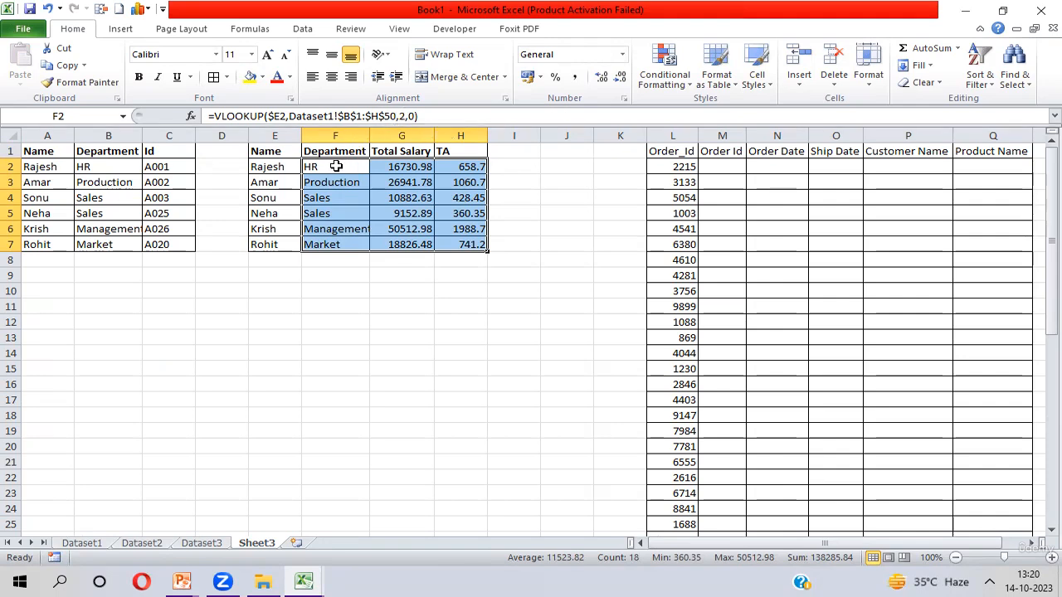
left_click(336, 166)
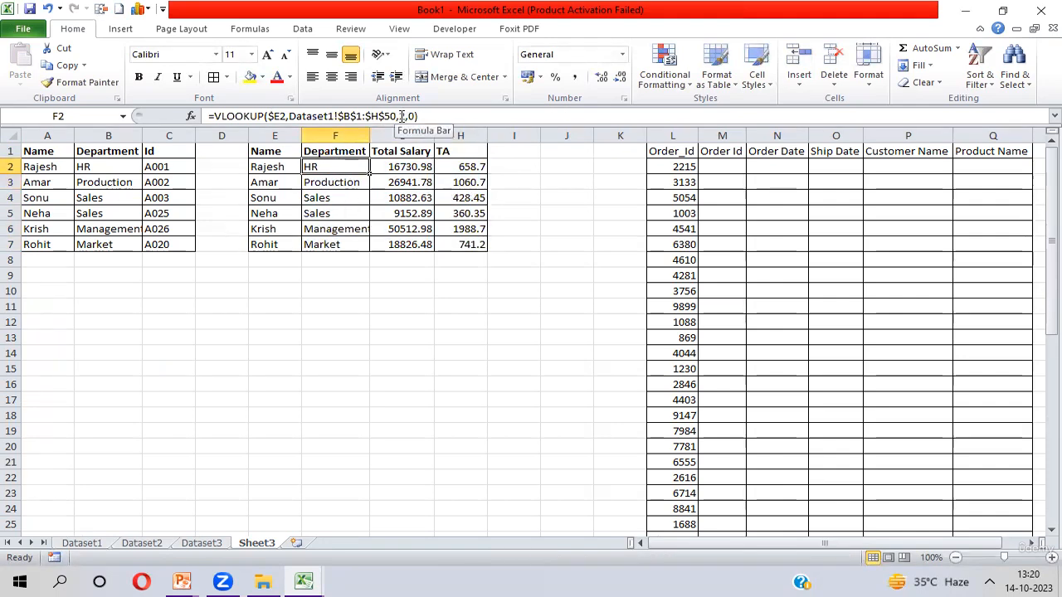
key("F2")
double_click(402, 117)
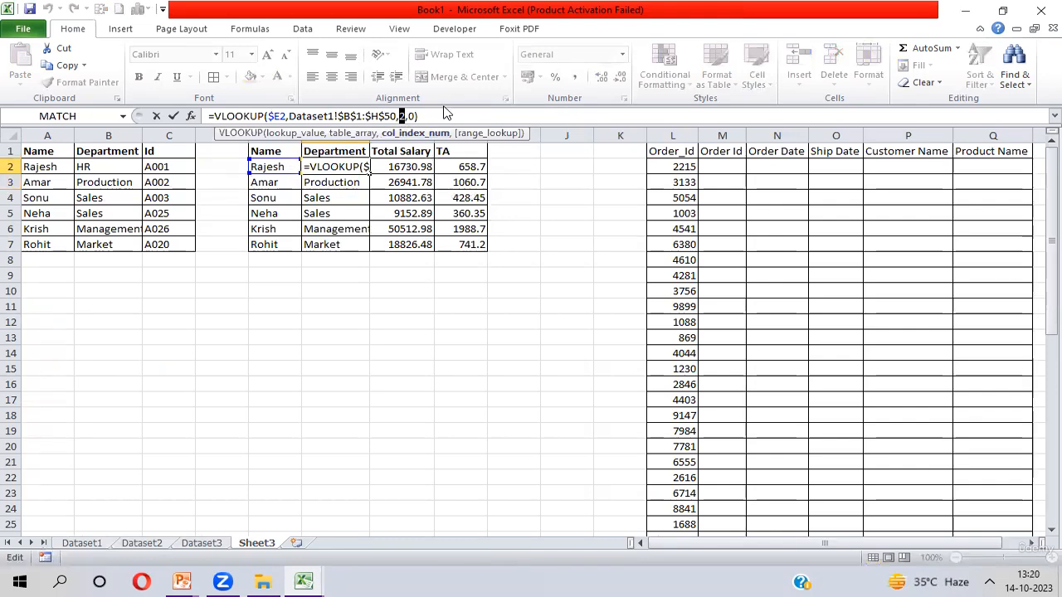
key("Escape")
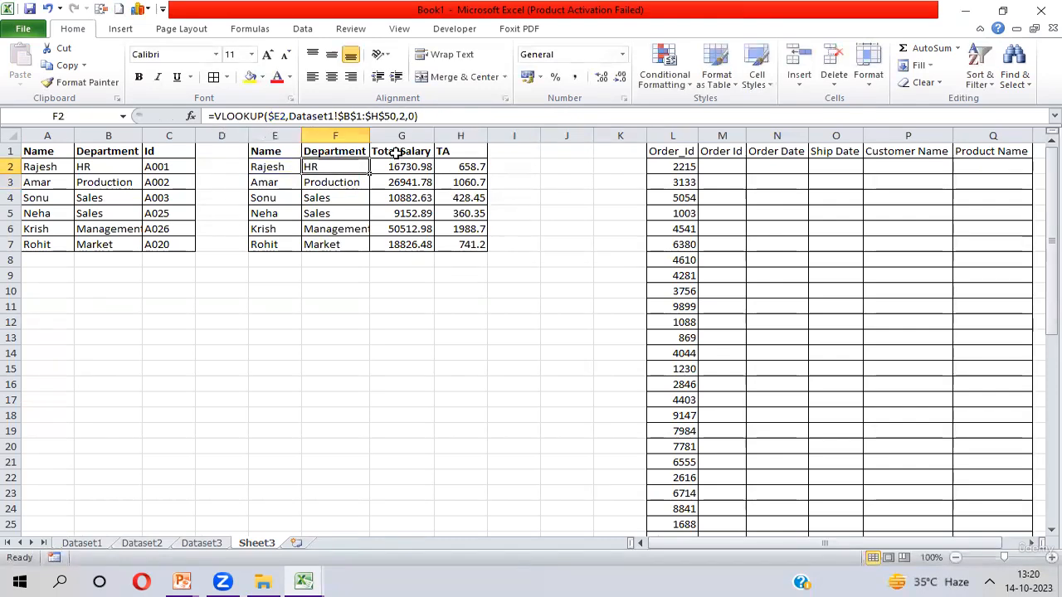
- Inspect the column index numbers in the Total Salary and TA formulas in G2 and H2
left_click(397, 157)
left_click(397, 165)
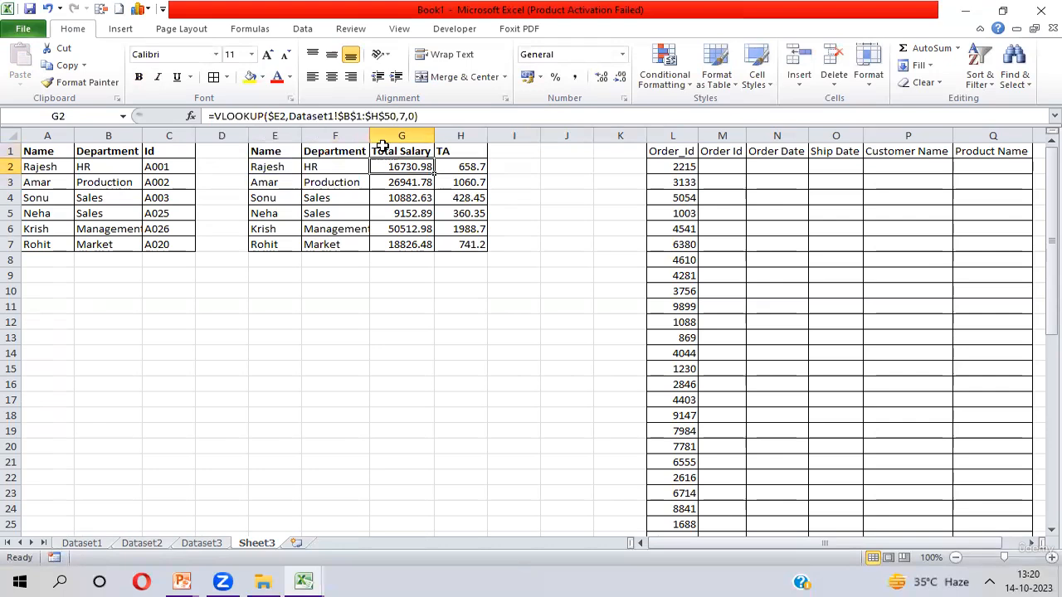
double_click(402, 117)
double_click(402, 116)
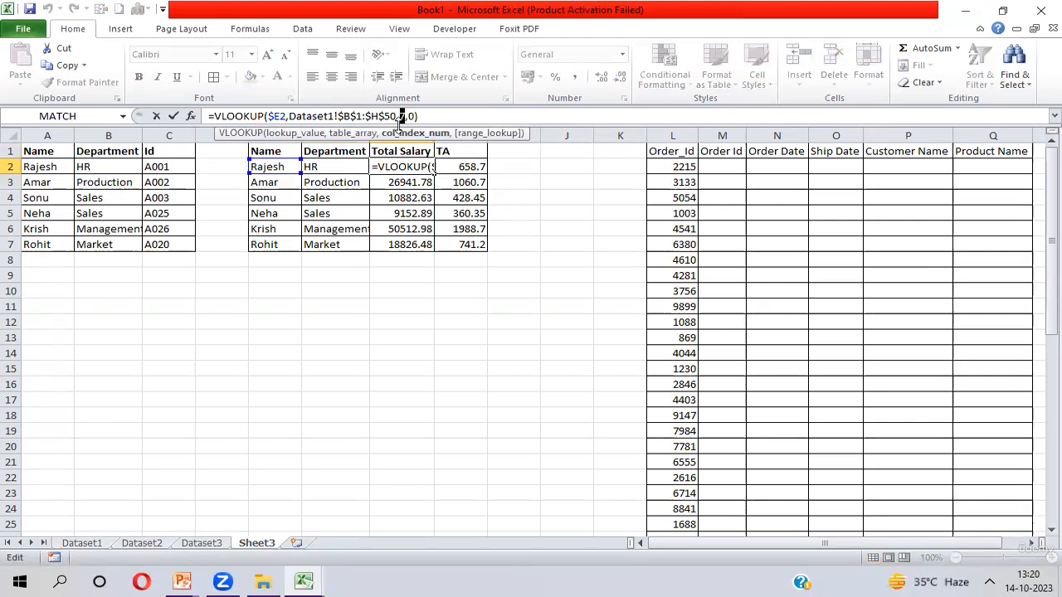
type("4")
key("ctrl+Return")
left_click(458, 166)
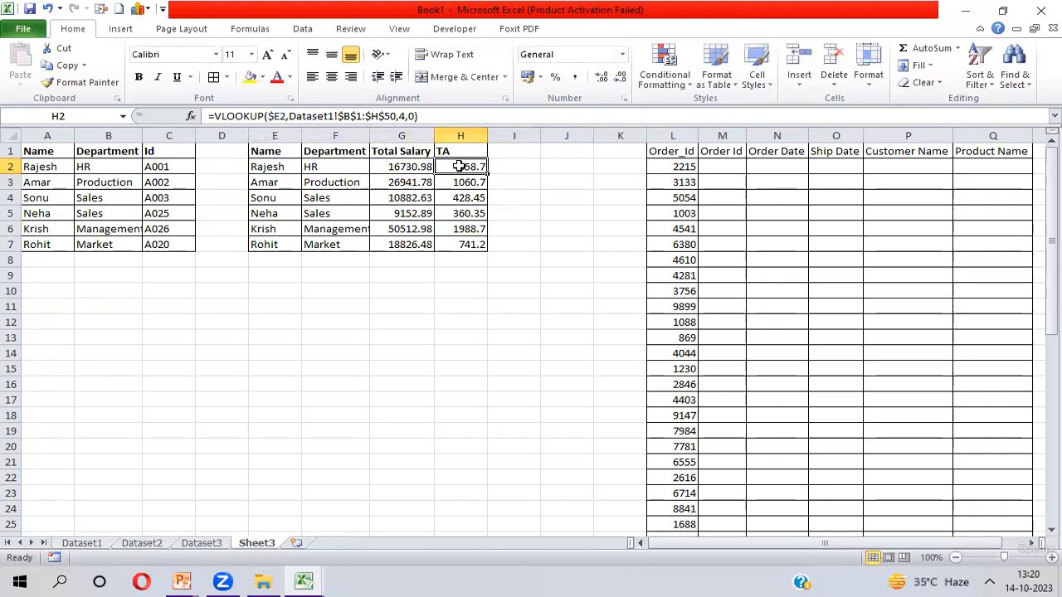
double_click(403, 116)
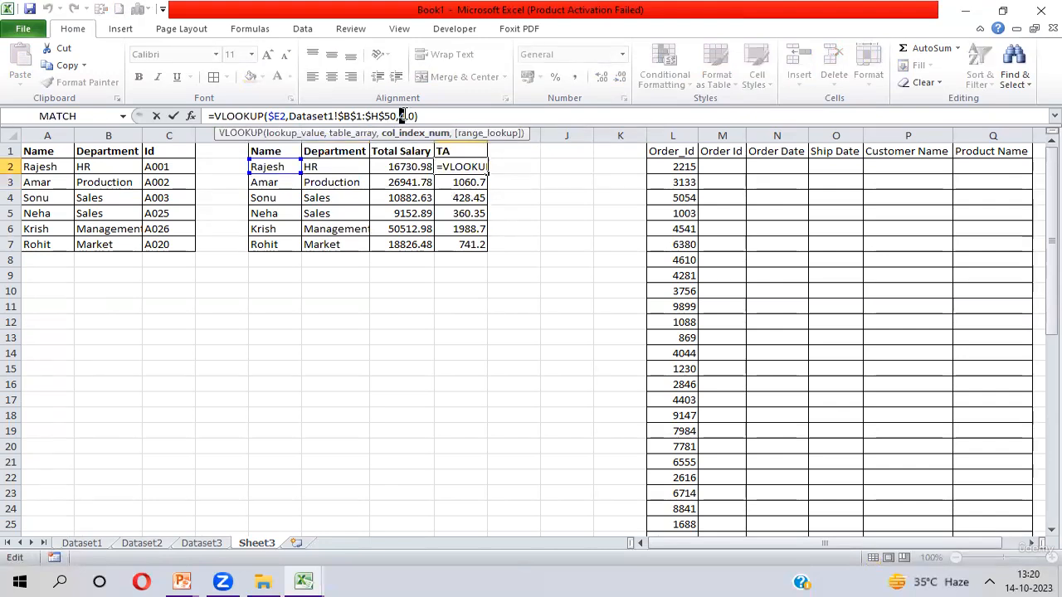
key("Escape")
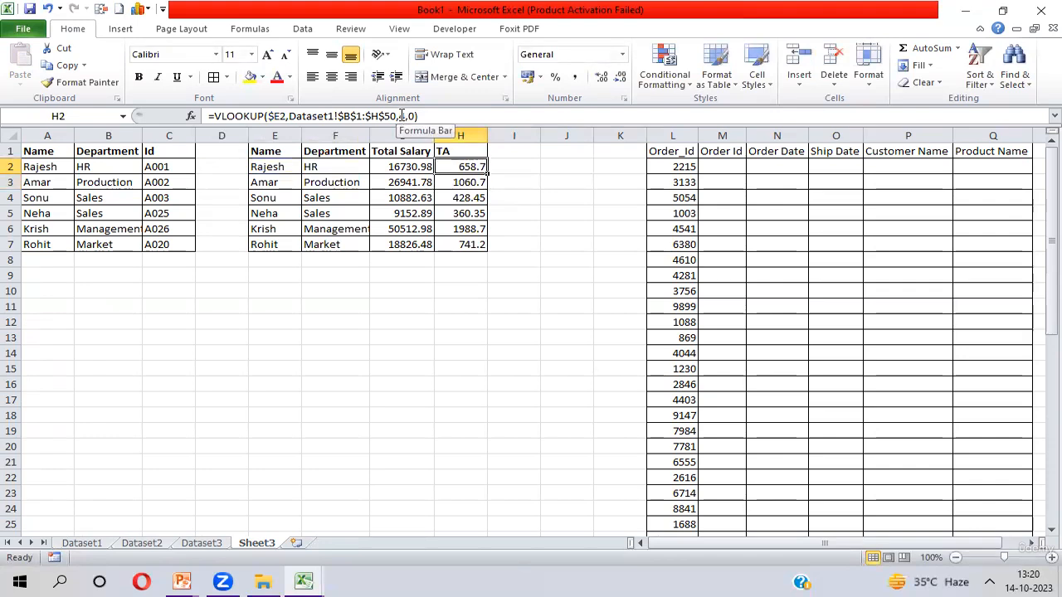
double_click(402, 116)
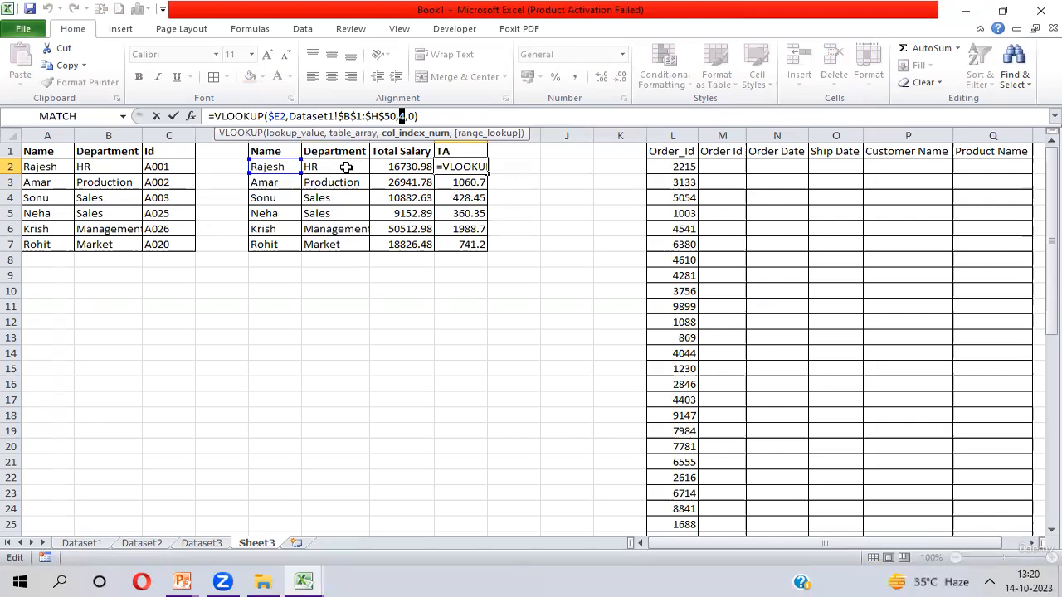
key("Escape")
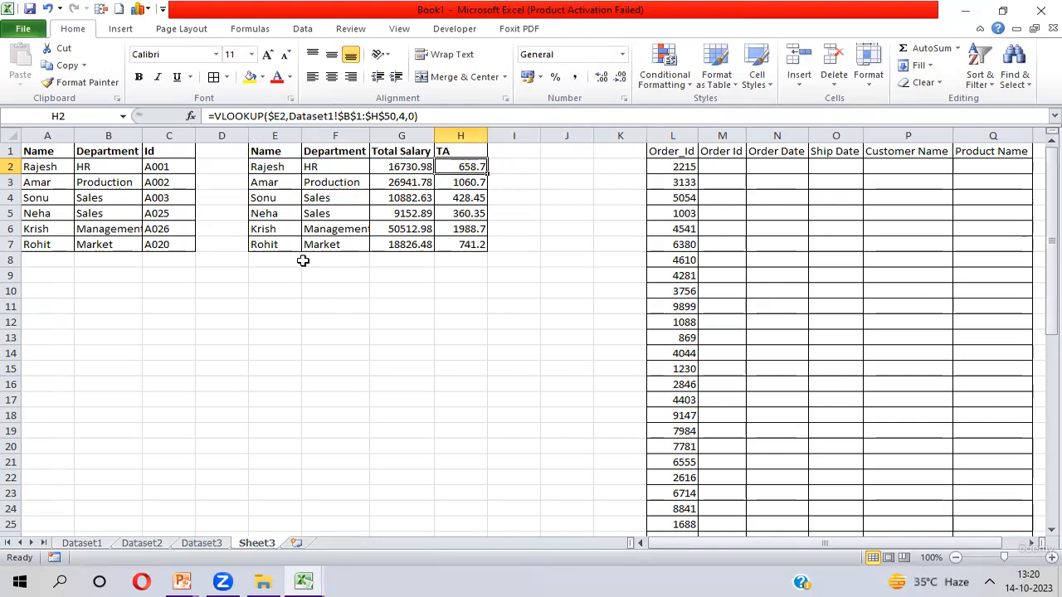
- Clear all formulas from the Department, Total Salary and TA cells F2:H7
key("Left")
key("Left")
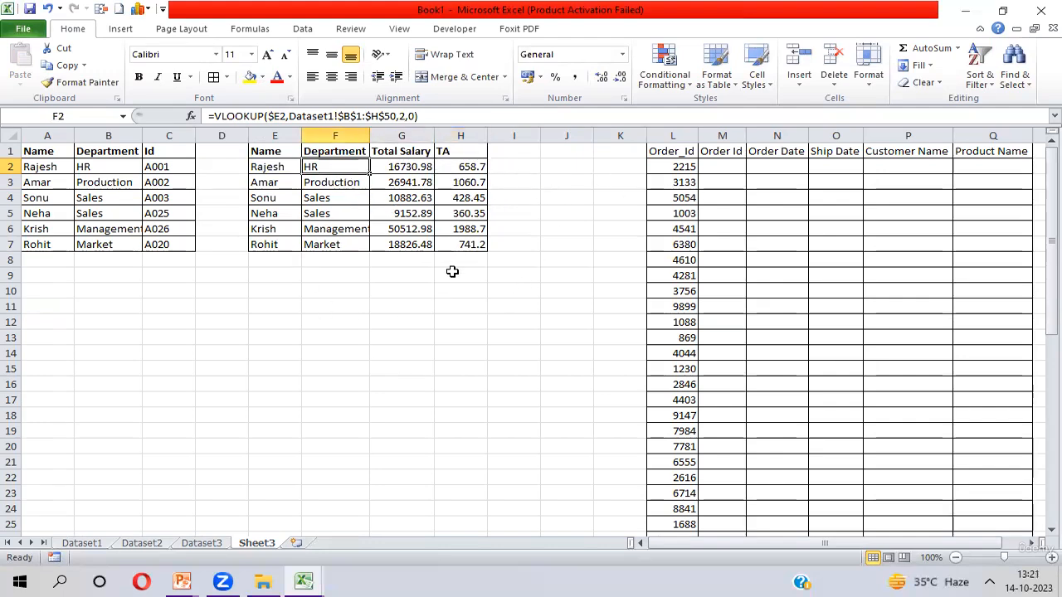
key("shift+Right")
key("shift+Right")
key("ctrl+shift+Down")
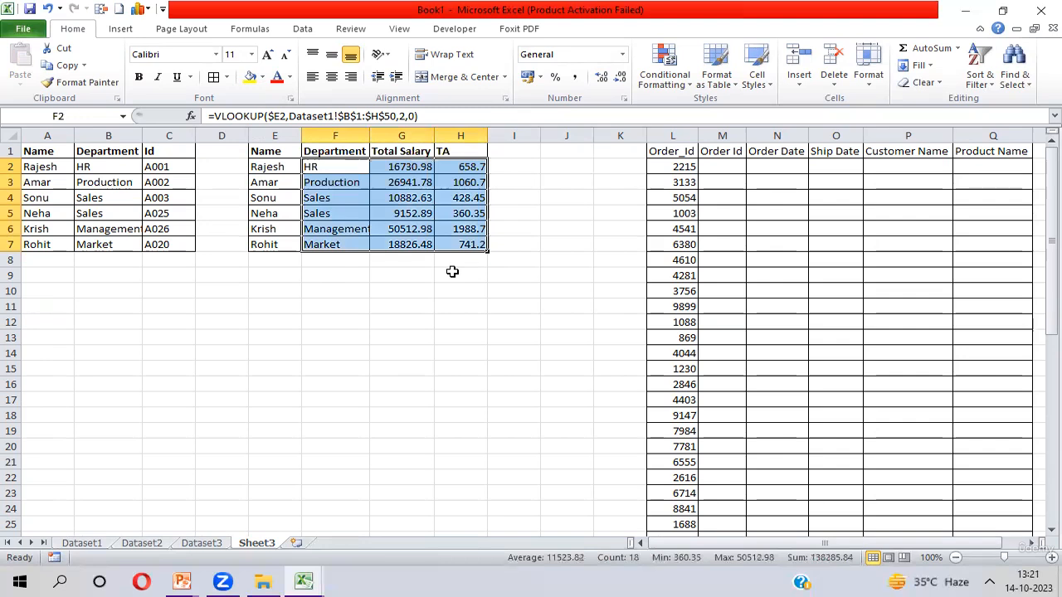
key("Delete")
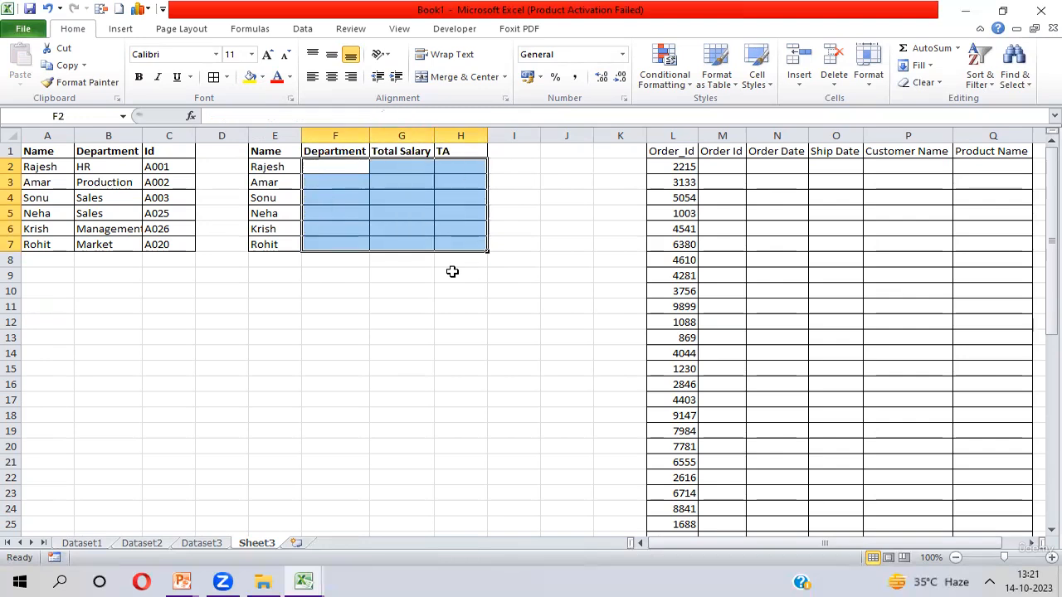
- Start a MATCH formula in F2 using the header F$1 as the lookup value
key("Up")
key("Down")
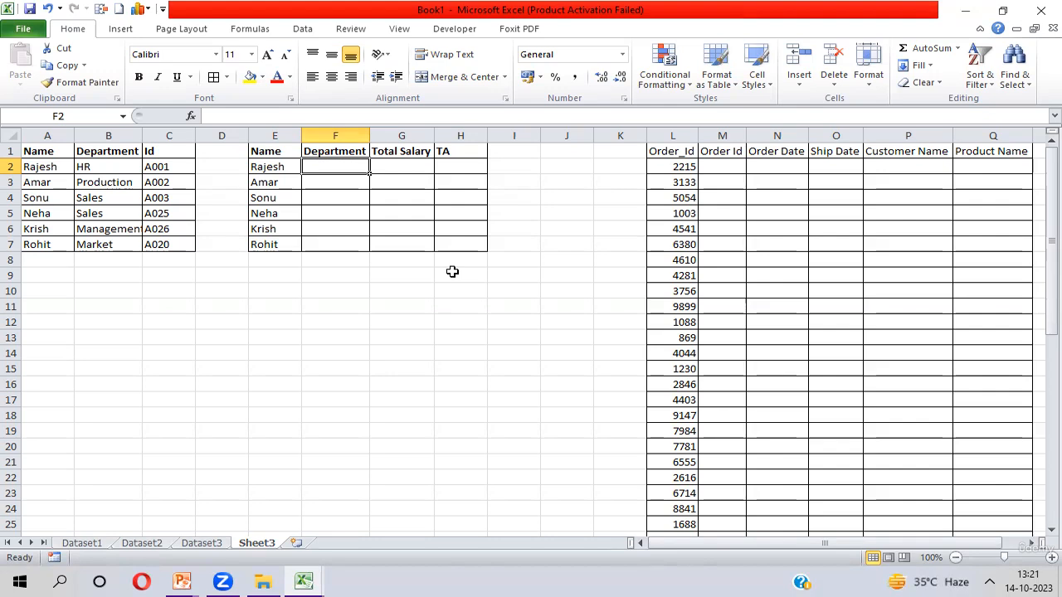
left_click(343, 152)
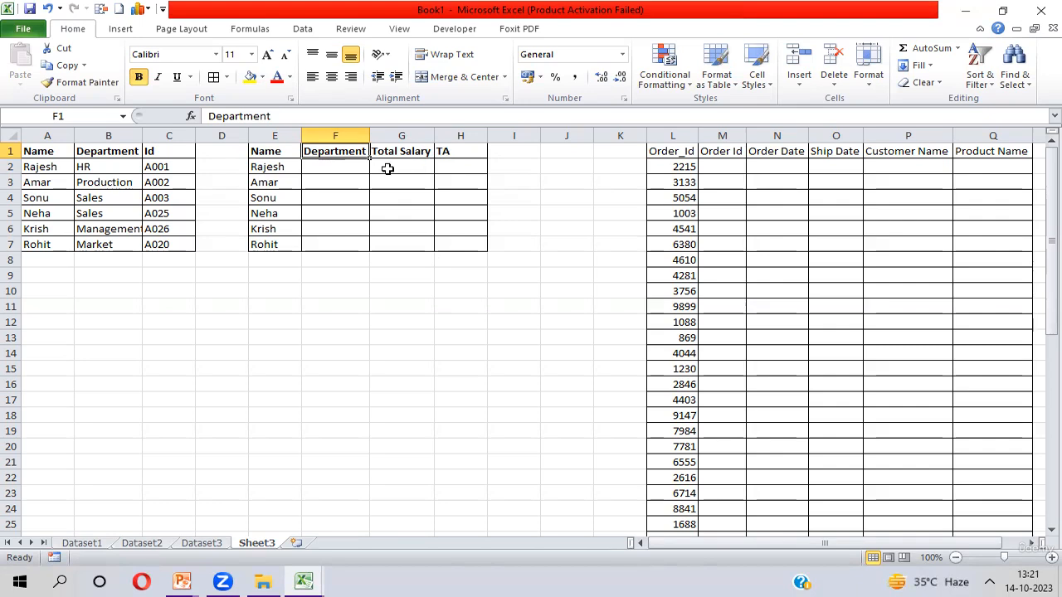
left_click(347, 167)
type("=mat")
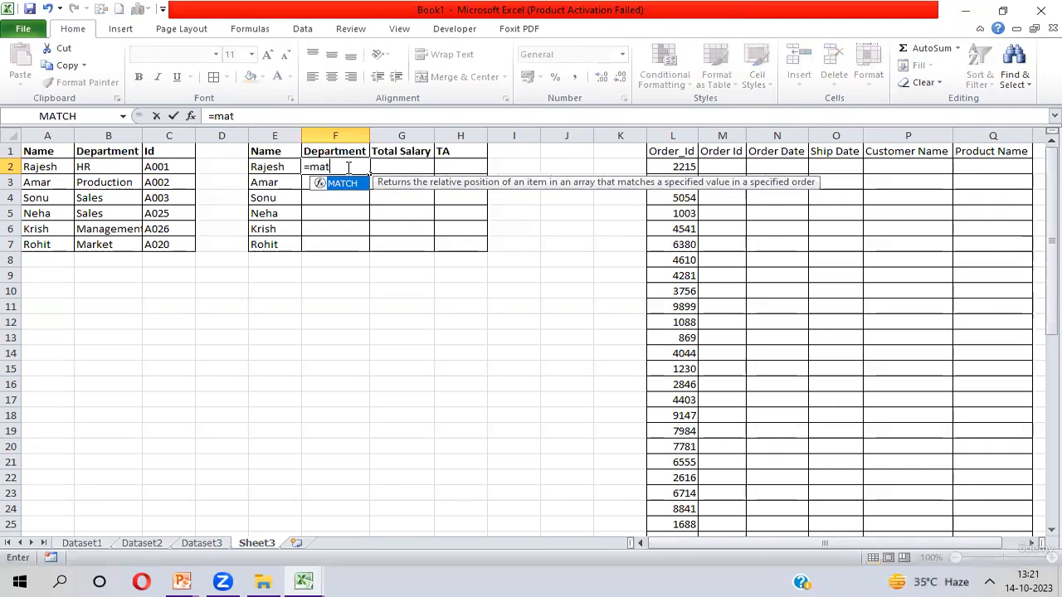
key("Tab")
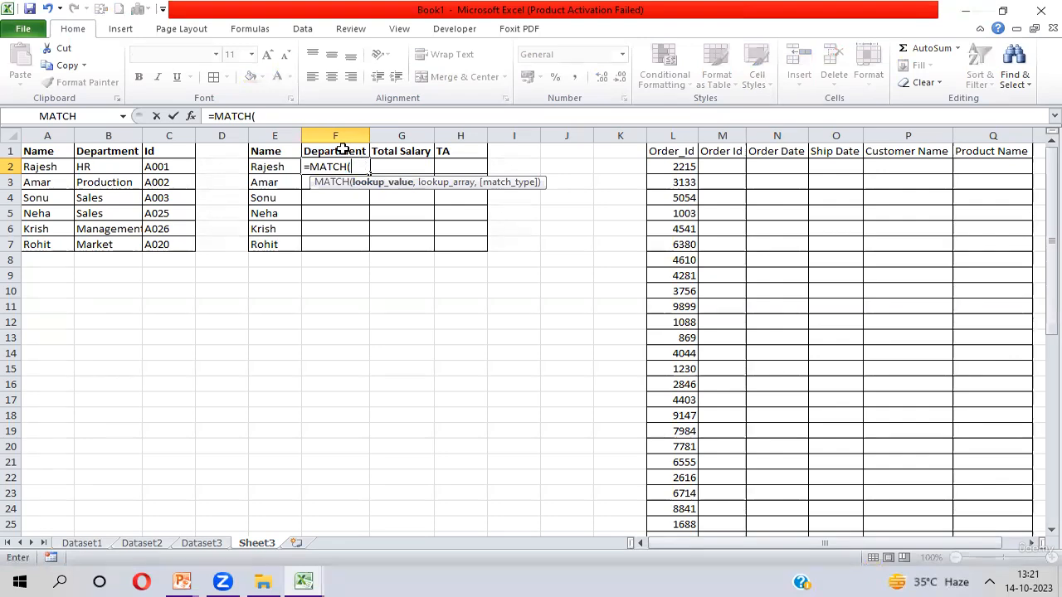
left_click(343, 150)
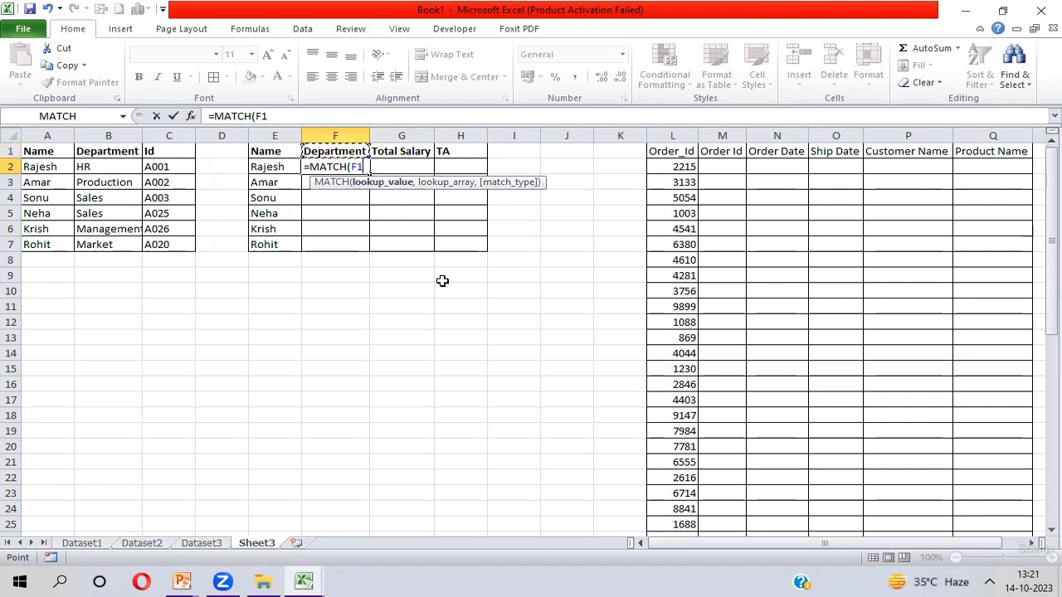
key("F4")
key("F4")
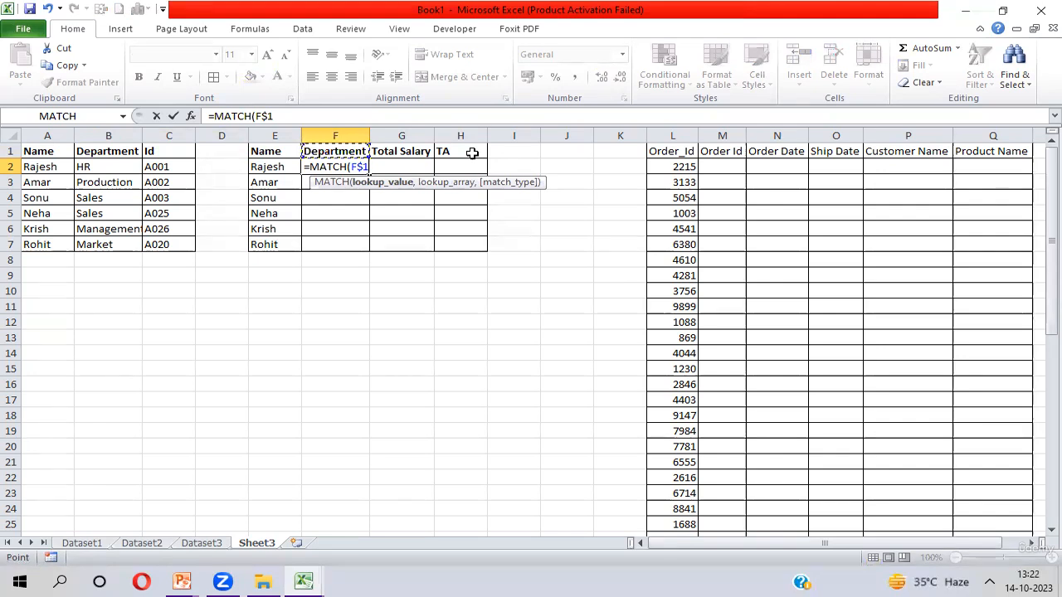
type(",")
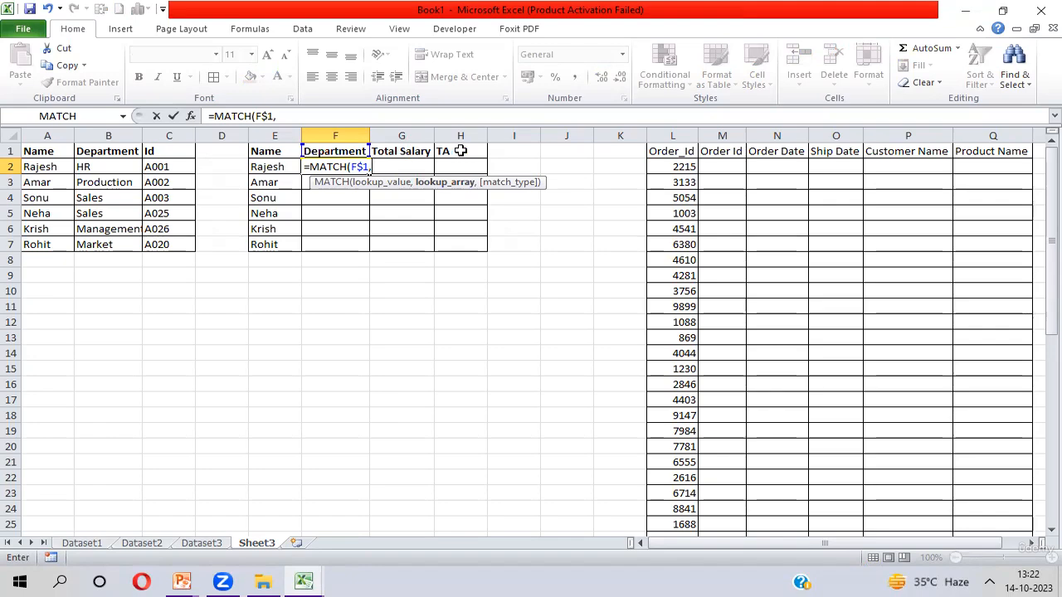
- Complete the MATCH formula in F2 with lookup array Dataset1!$B$1:$H$1 and match type 0
key("ctrl+Page_Up")
key("ctrl+Page_Up")
key("ctrl+Page_Up")
key("ctrl+Home")
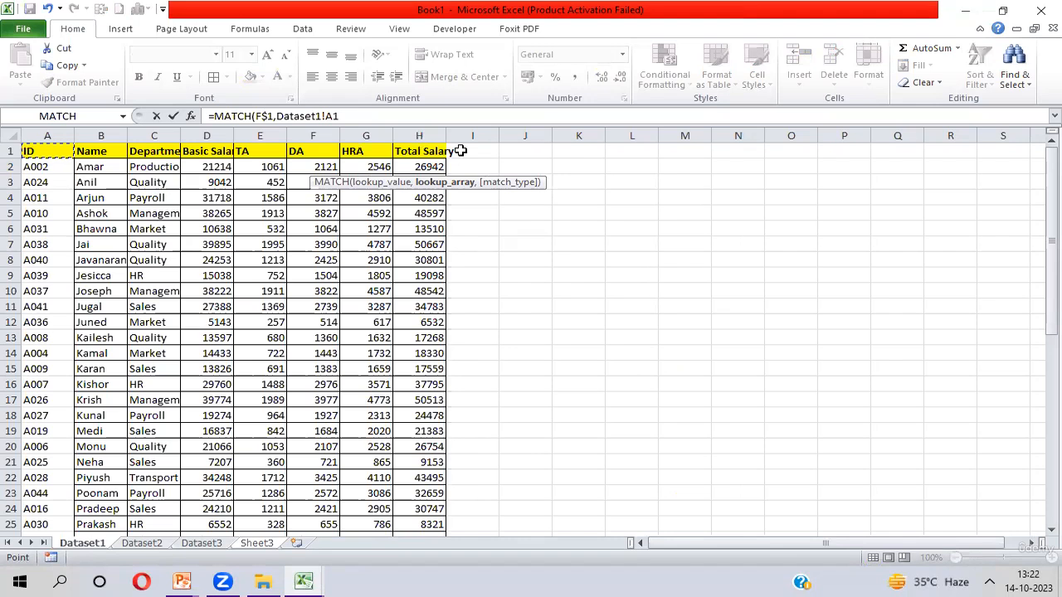
key("Right")
key("ctrl+shift+Right")
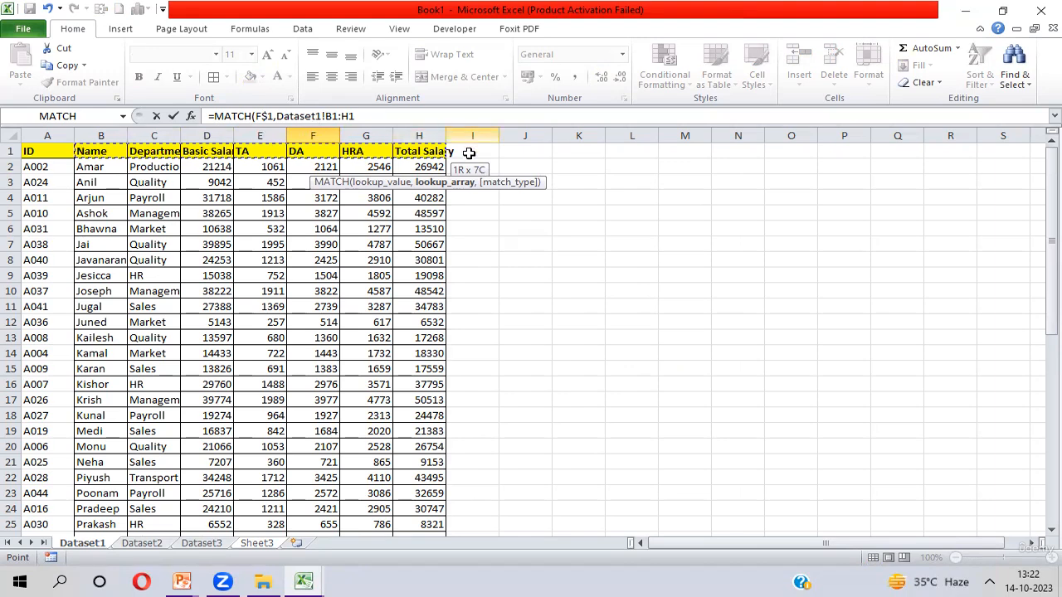
key("F4")
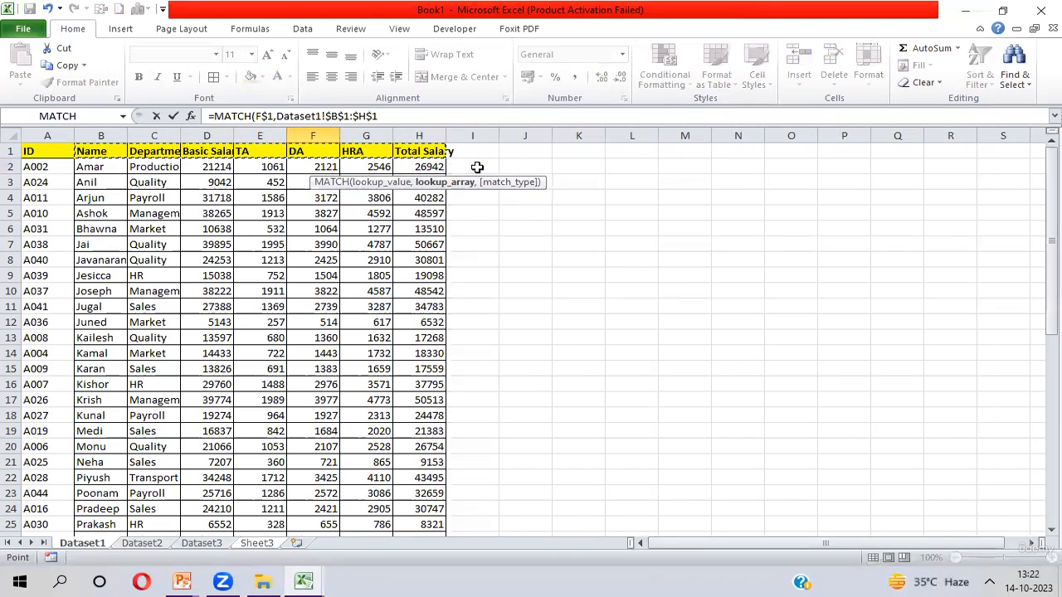
type(",")
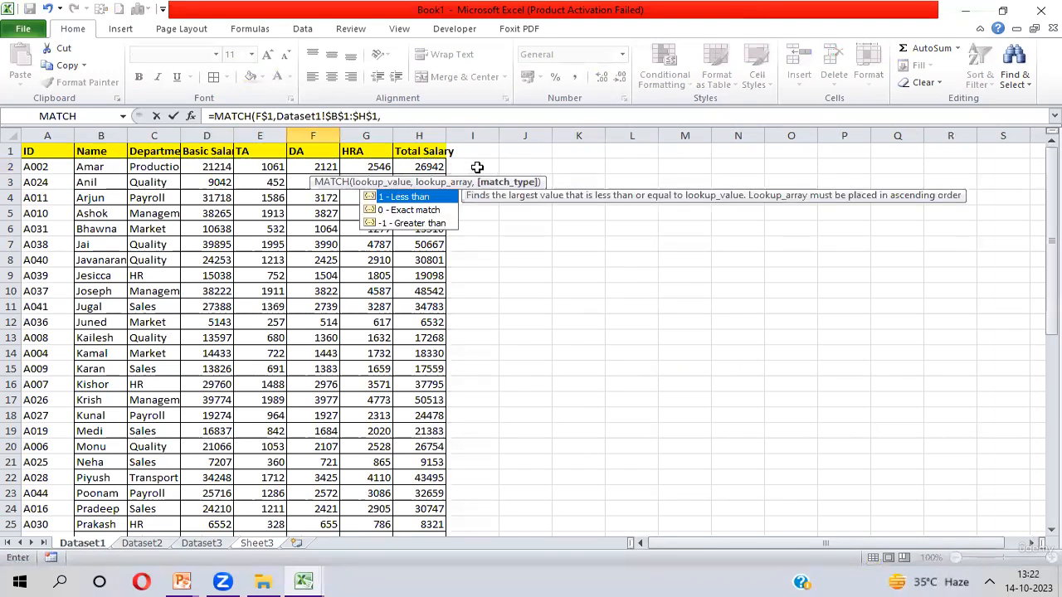
type("0)")
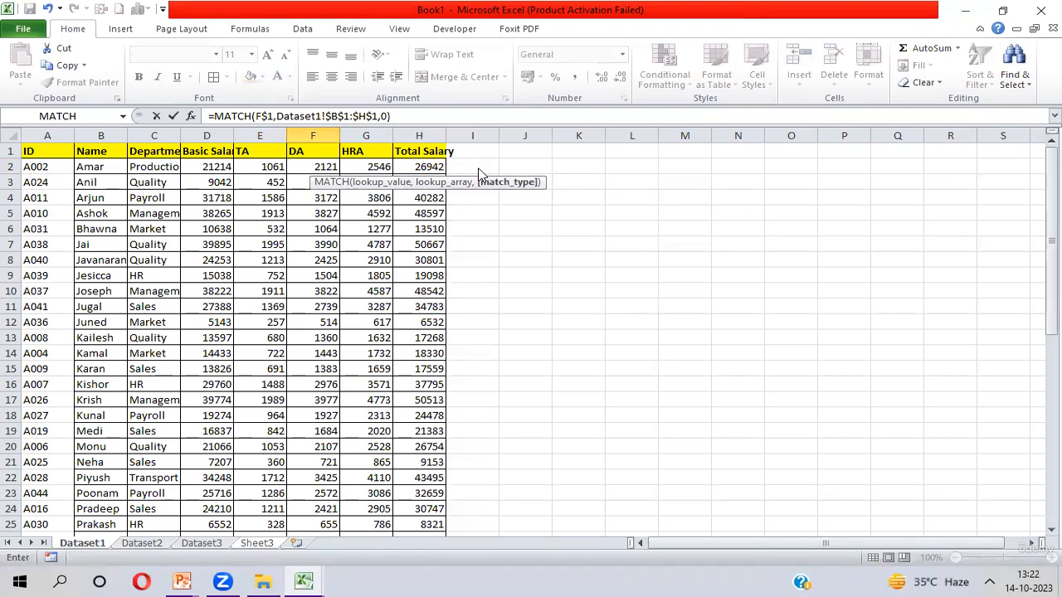
left_click_drag(322, 113, 381, 115)
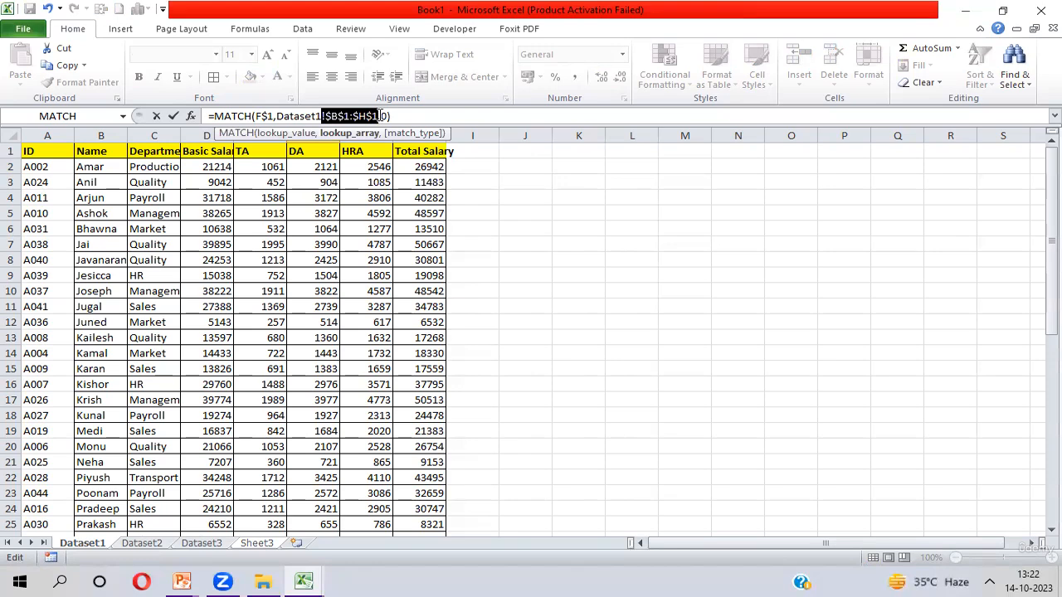
key("Return")
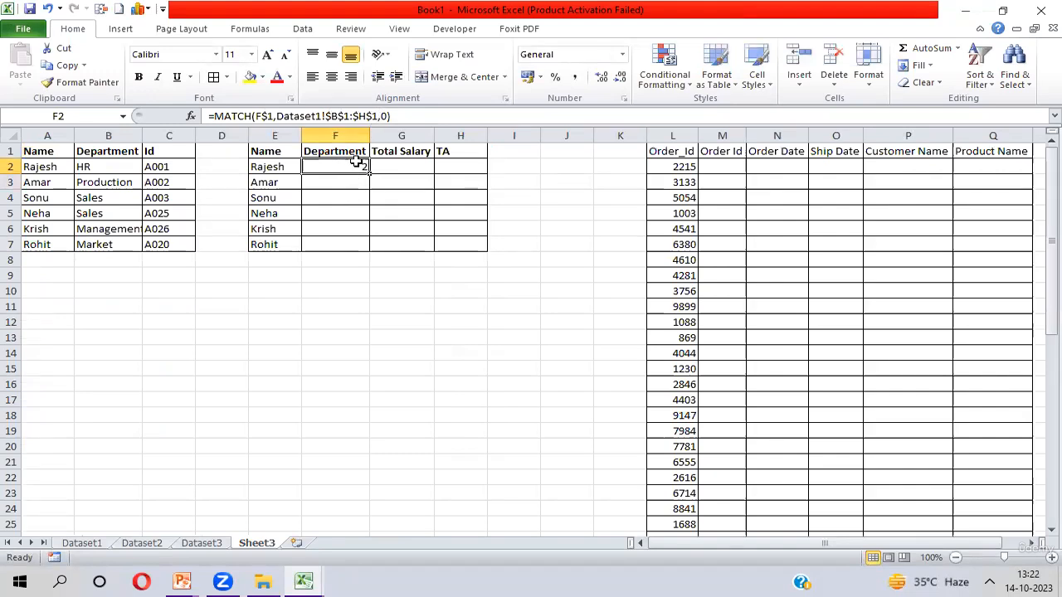
- Fill the MATCH formula from F2 across into G2 and H2 and check the copied formulas
key("shift+Right")
key("shift+Right")
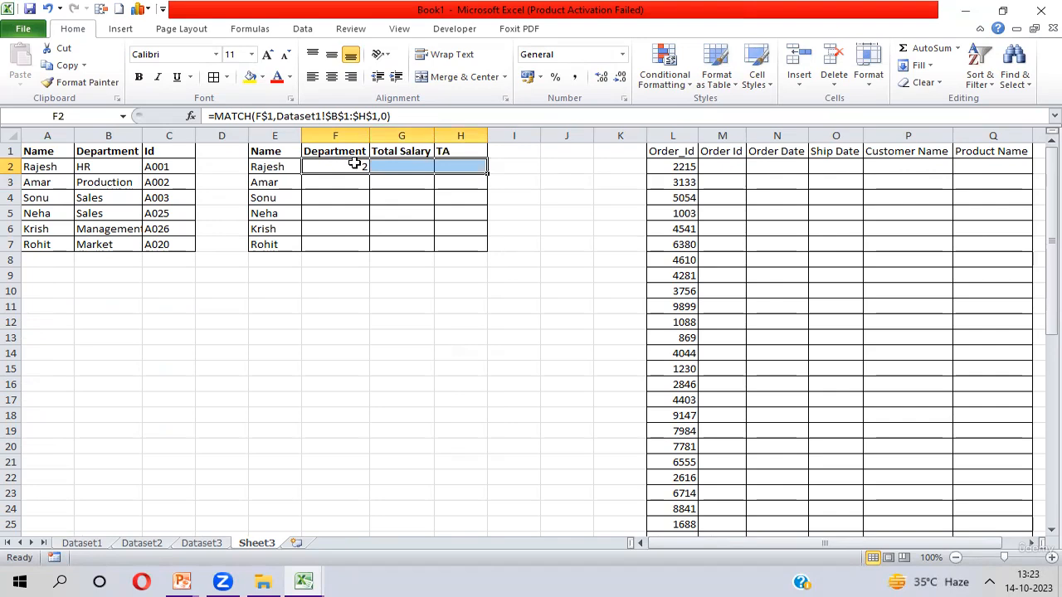
key("ctrl+r")
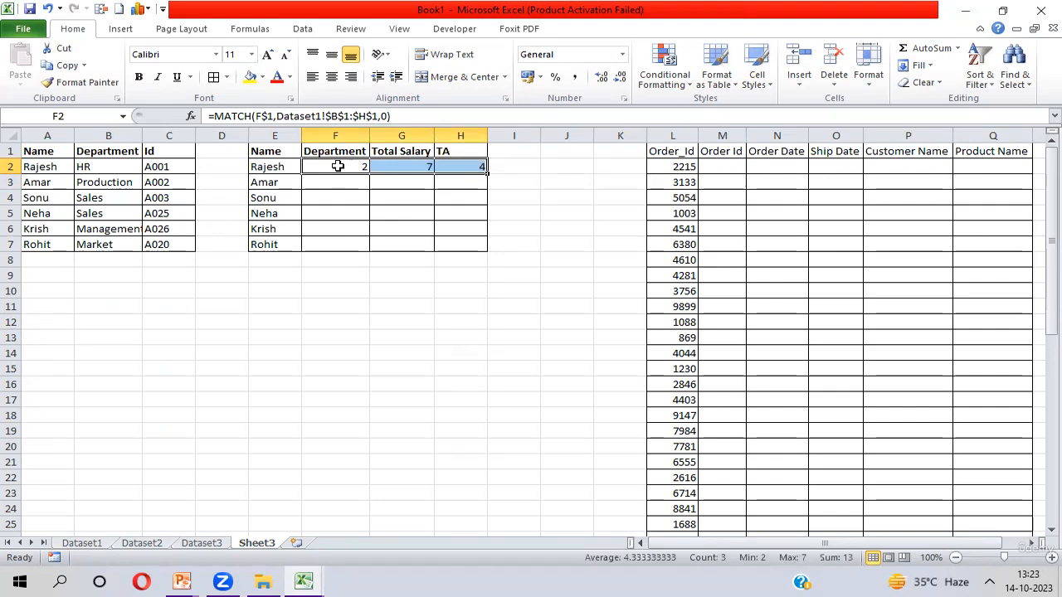
left_click(404, 167)
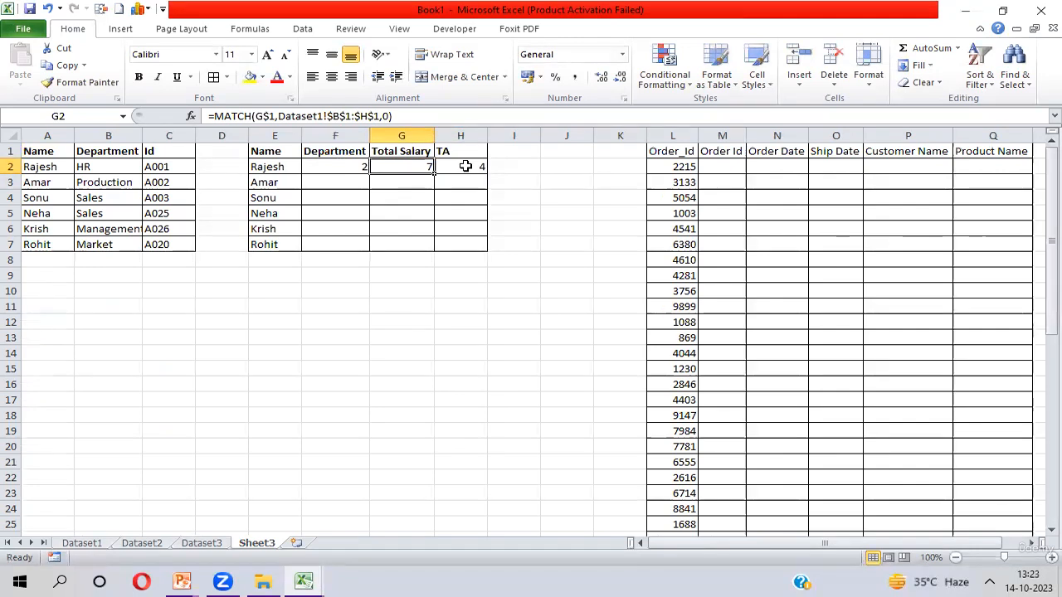
left_click(466, 167)
left_click(318, 168)
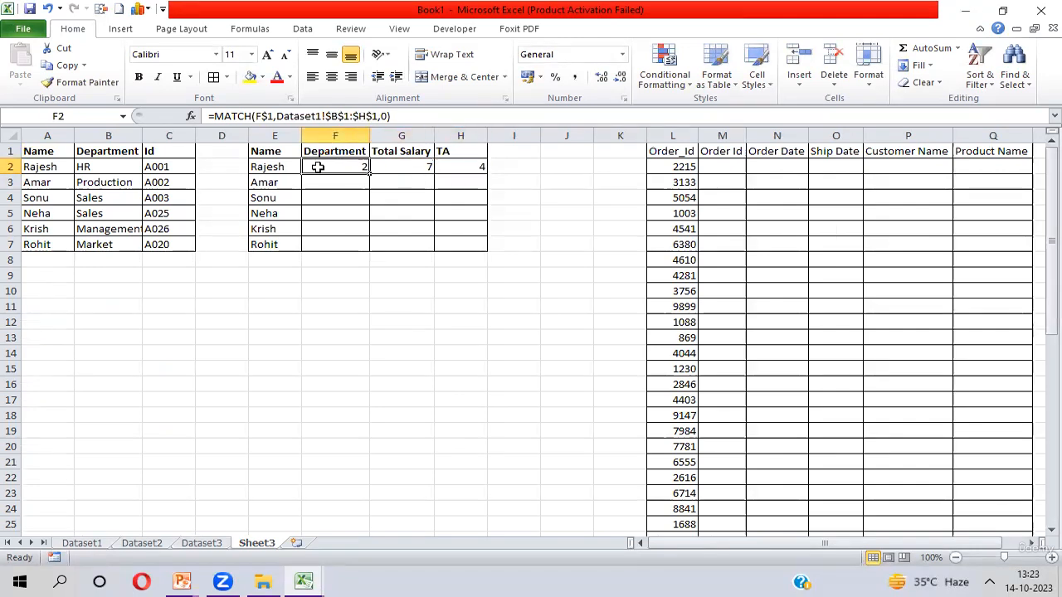
- Clear the MATCH formulas from F2:H2
key("shift+Right")
key("shift+Right")
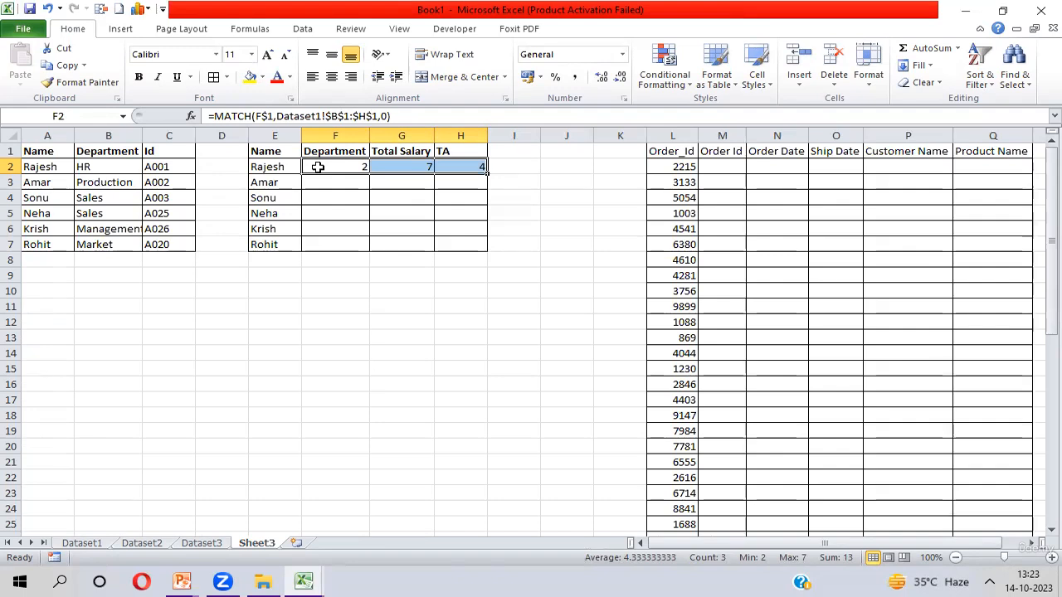
key("Down")
key("Up")
key("shift+Right")
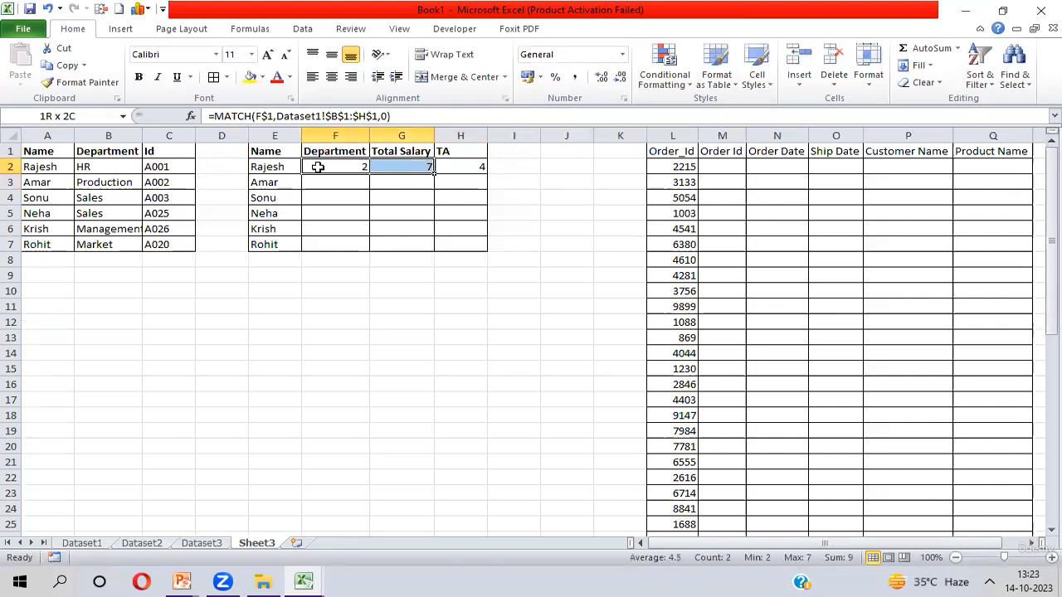
key("shift+Right")
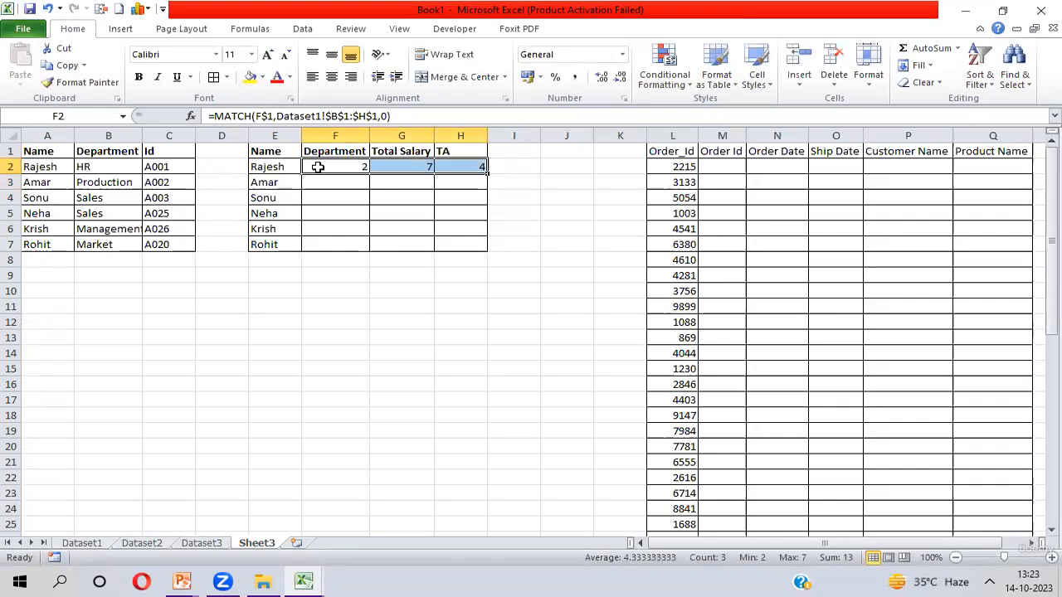
key("Delete")
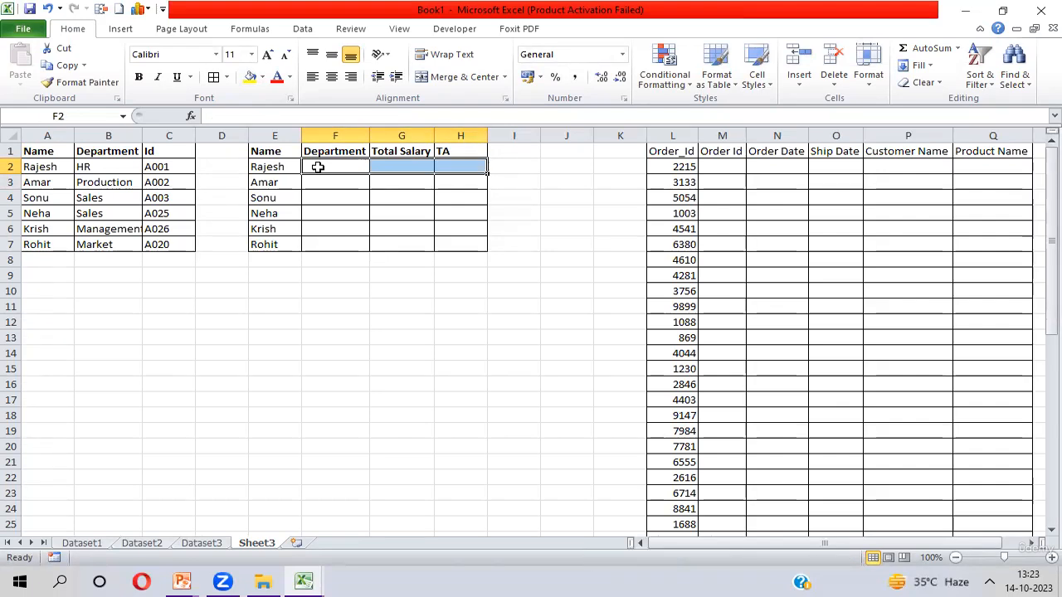
key("Up")
key("Down")
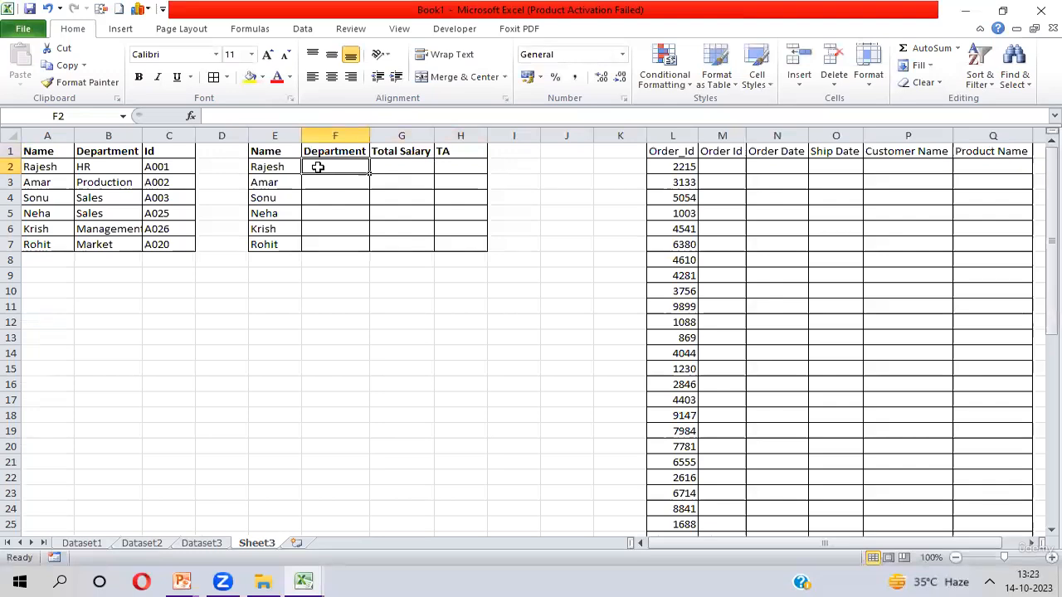
- Start a VLOOKUP formula in F2 with $E2 as the lookup value
type("=")
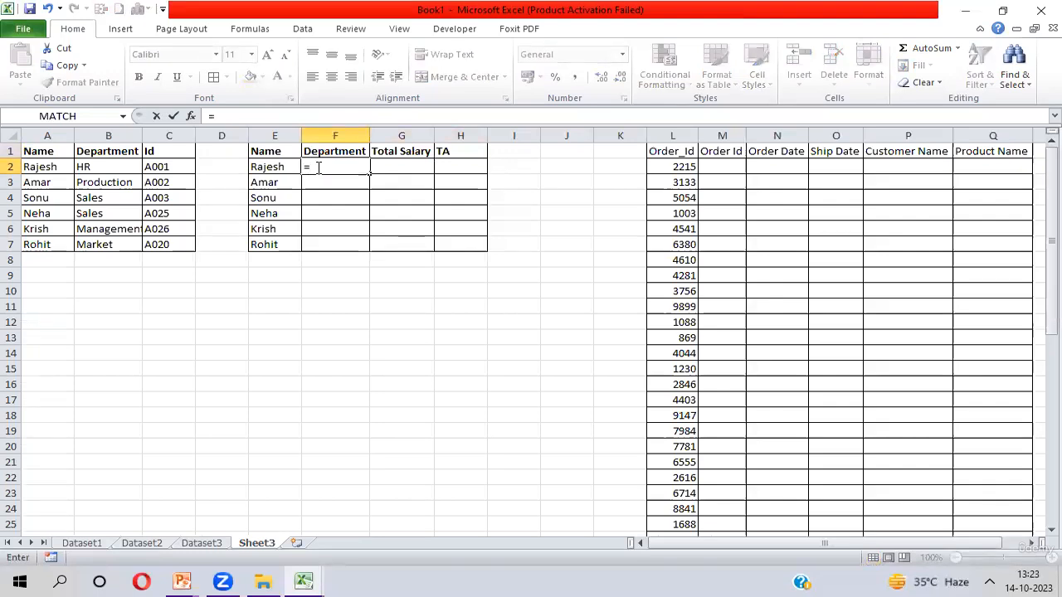
type("VLOOKUP(")
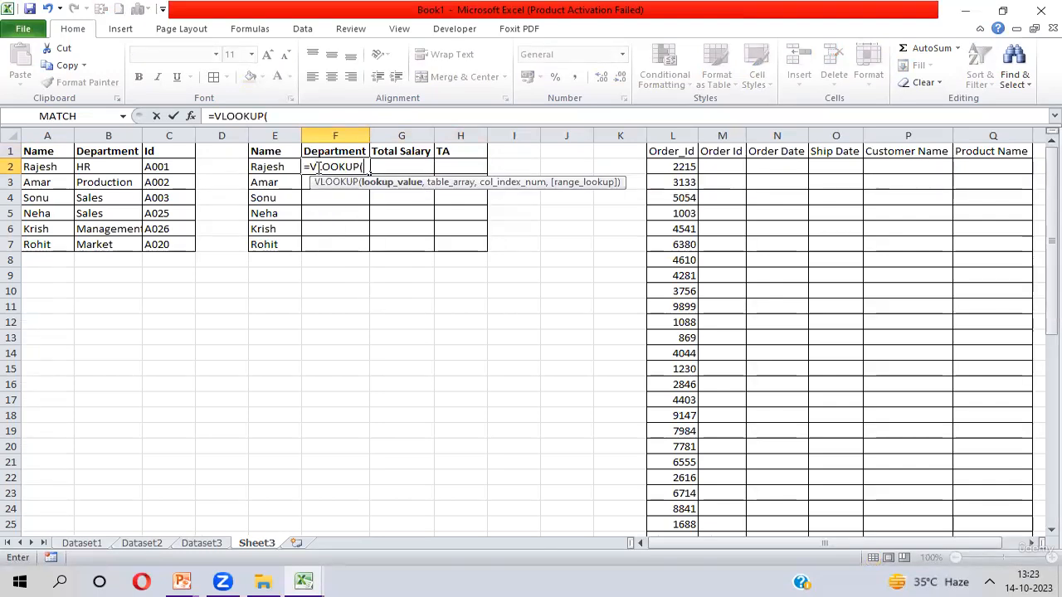
left_click(264, 167)
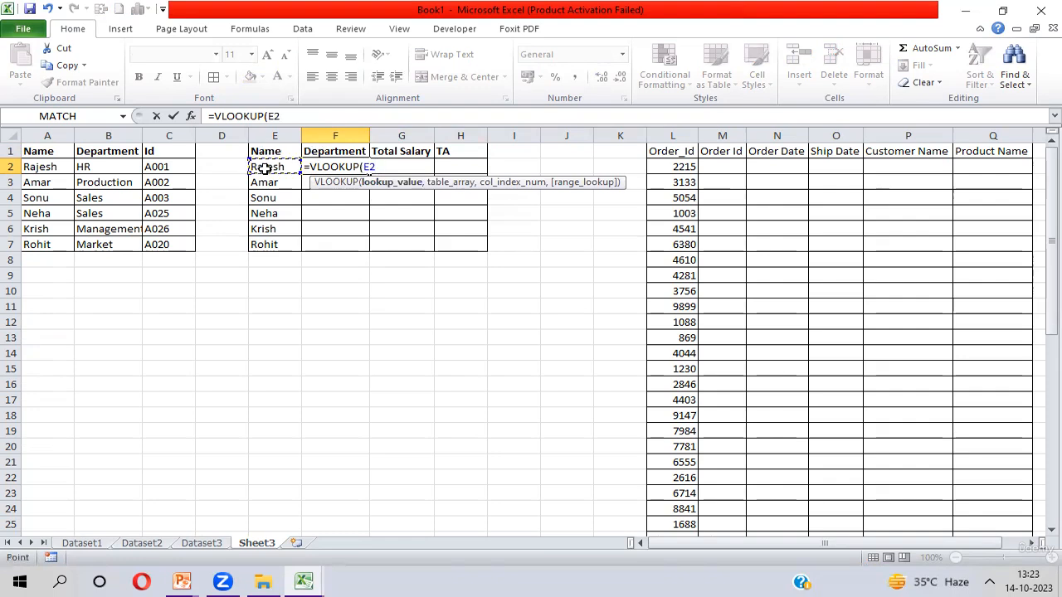
key("F4")
key("F4")
key("F4")
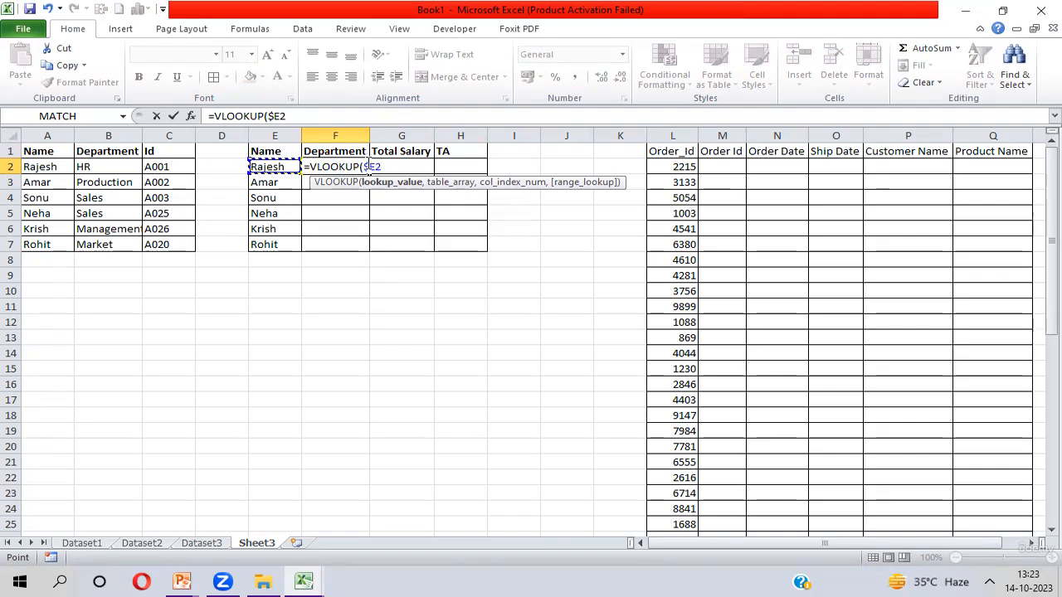
type(",")
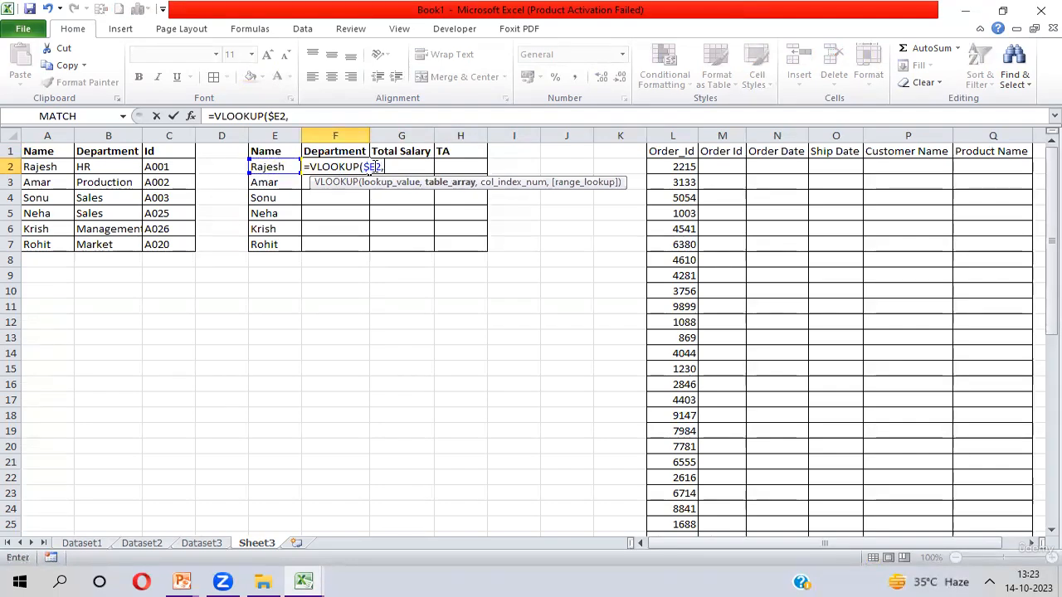
- Set the VLOOKUP table array to Dataset1!$B$1:$H$50 as an absolute range
key("ctrl+Page_Up")
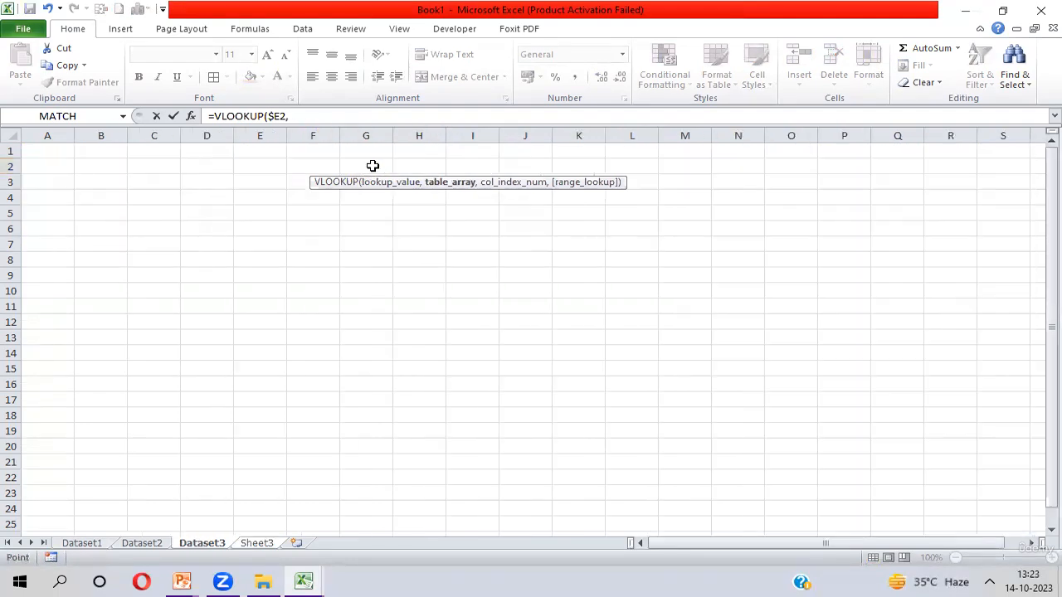
key("ctrl+Page_Up")
key("ctrl+Page_Up")
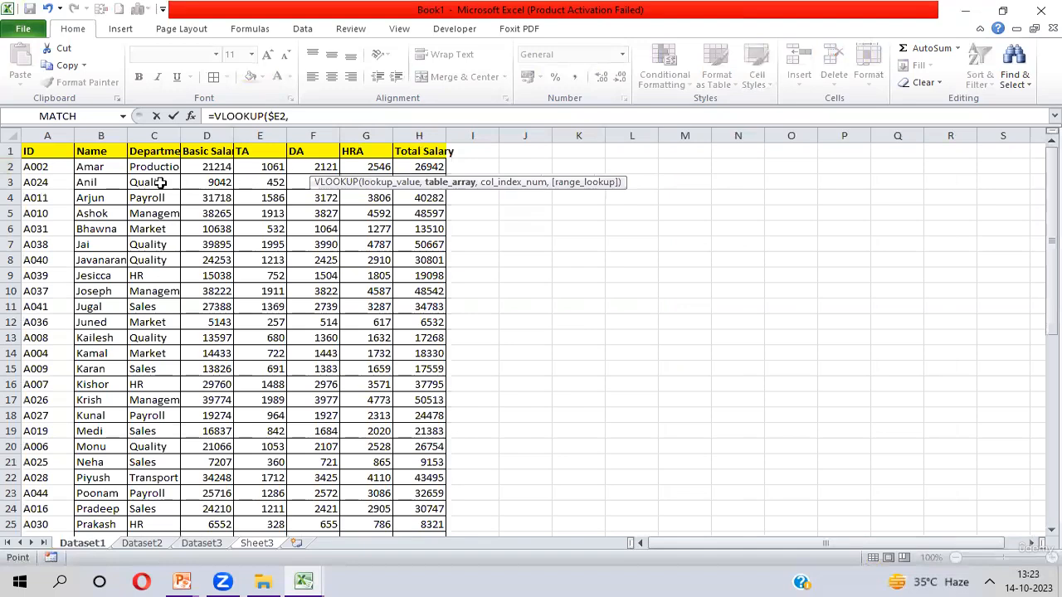
left_click(110, 153)
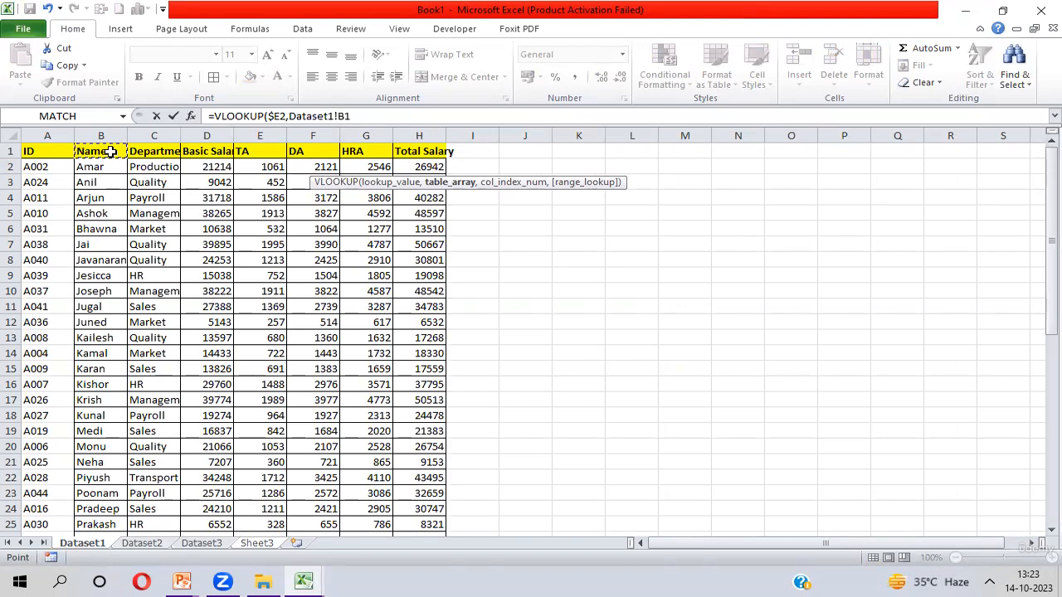
key("ctrl+shift+Right")
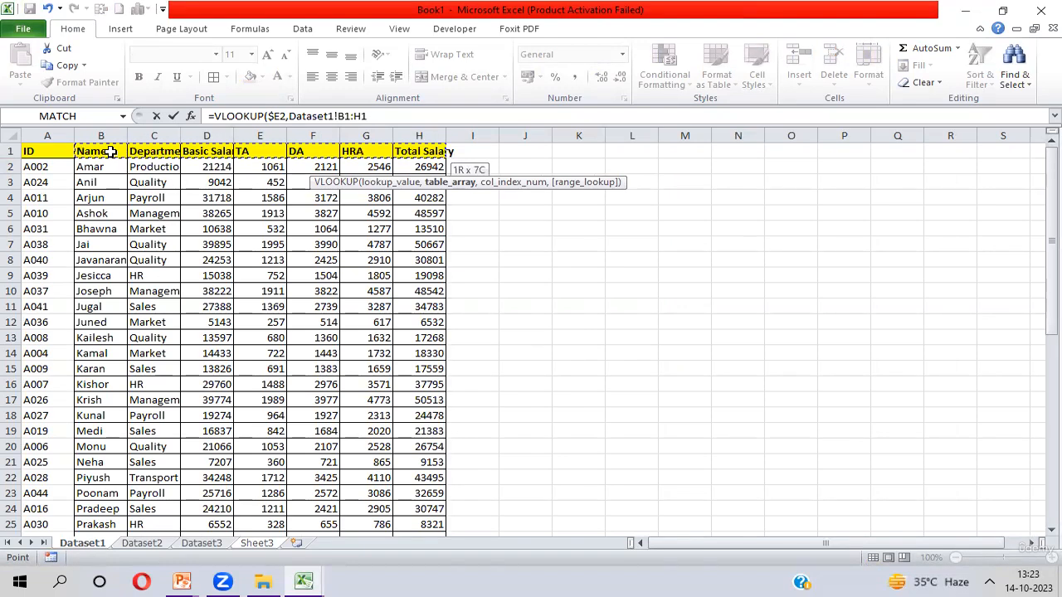
key("ctrl+shift+Down")
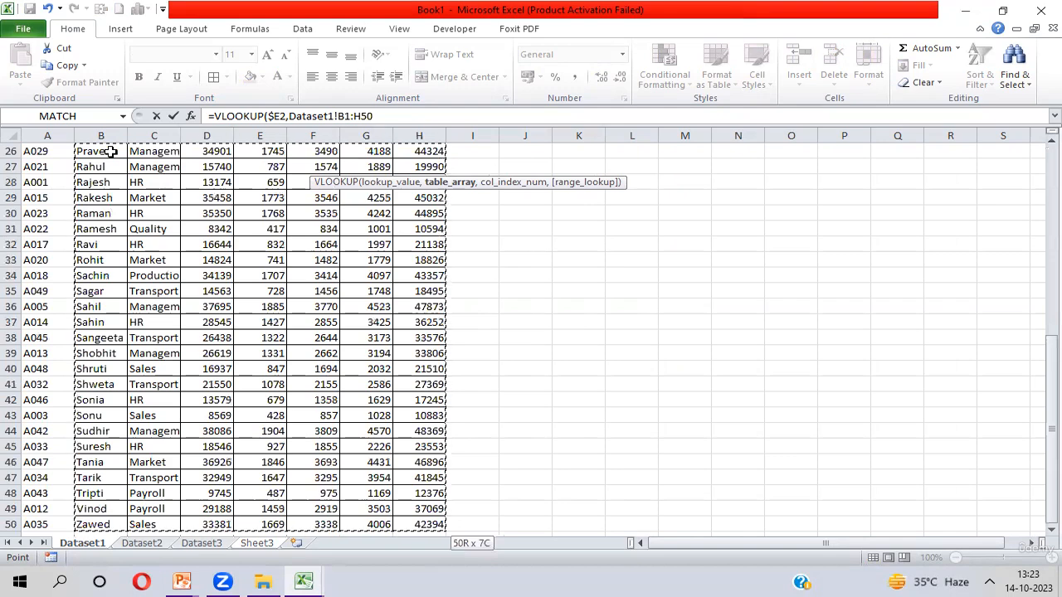
key("F4")
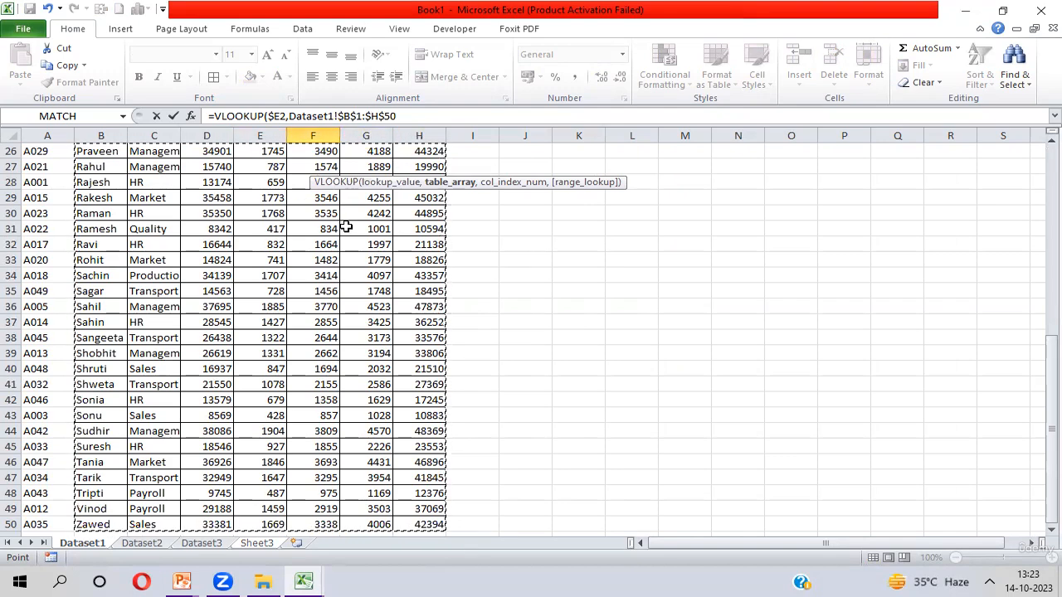
type(",")
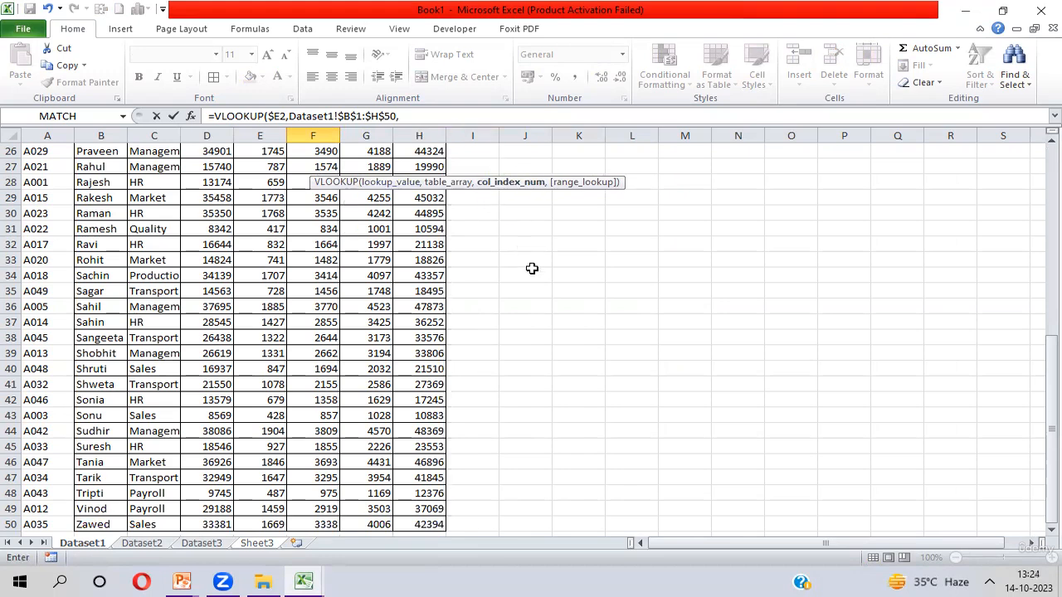
- Nest a MATCH function as the column index, using Sheet3!F$1 as its lookup value
type("Mat")
key("Tab")
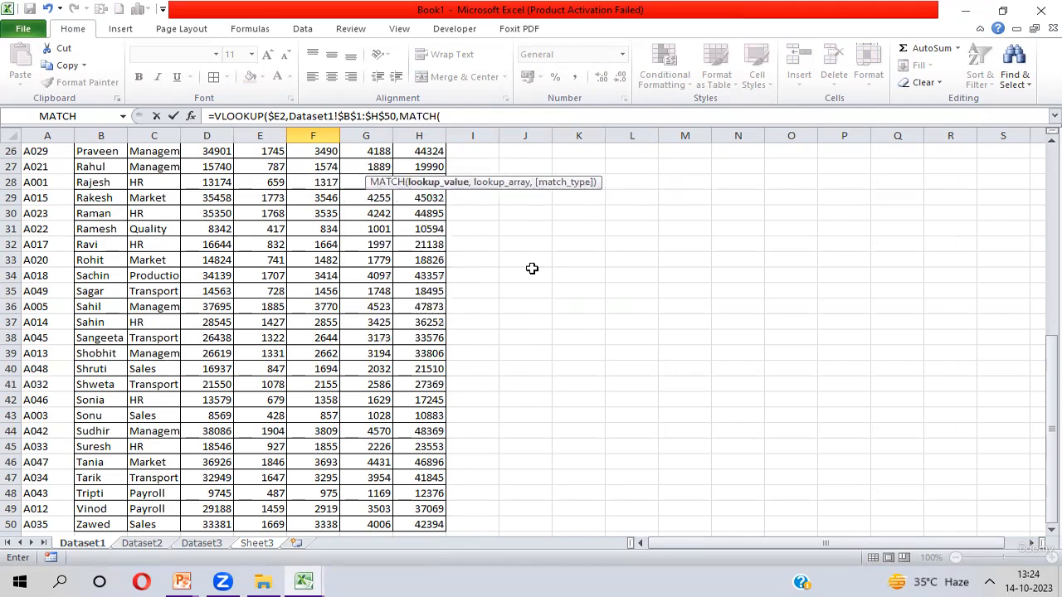
key("ctrl+Page_Down")
key("ctrl+Page_Down")
key("ctrl+Page_Down")
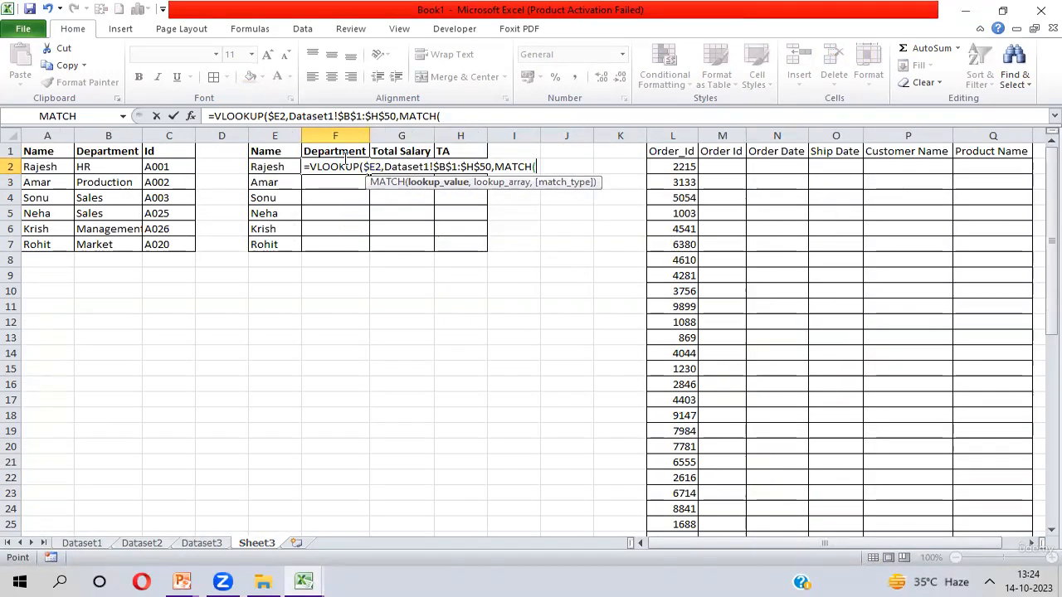
left_click(343, 152)
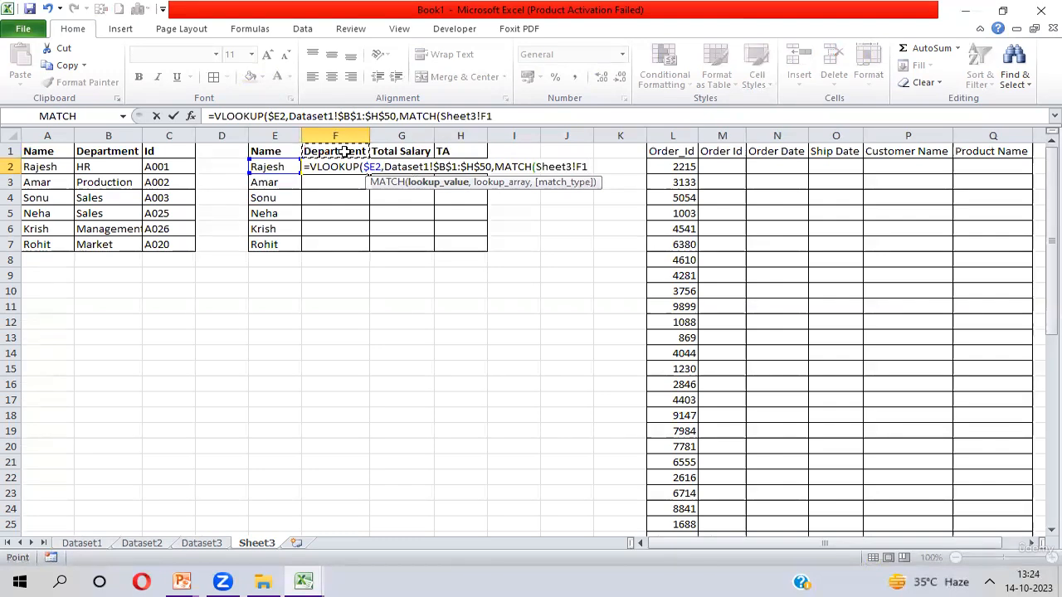
key("F4")
key("F4")
type(",")
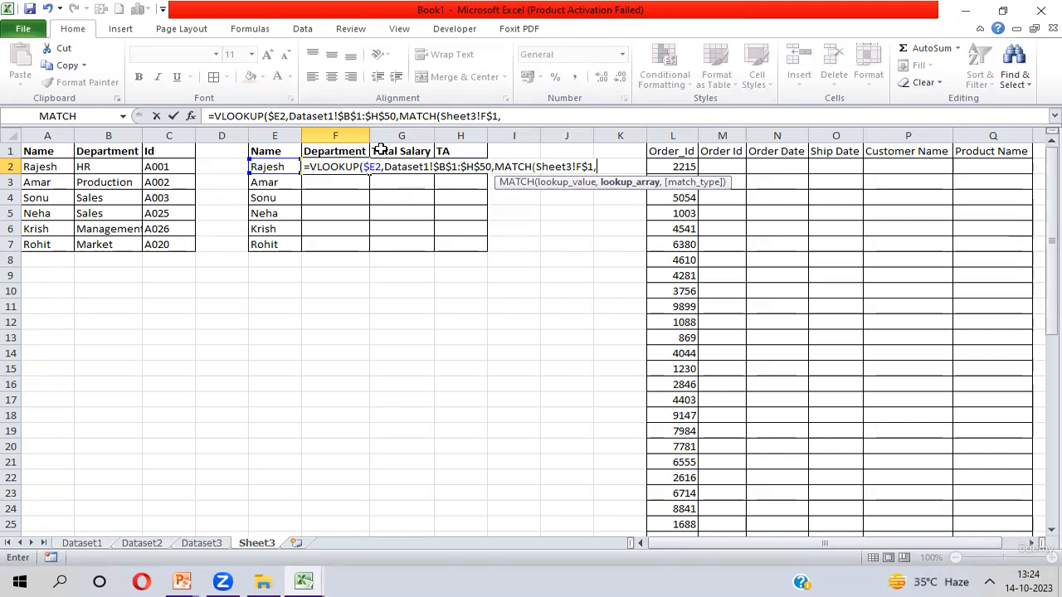
- Set the MATCH lookup array to Dataset1!$B$1:$H$1 with match type 0 and close the MATCH function
key("ctrl+Page_Up")
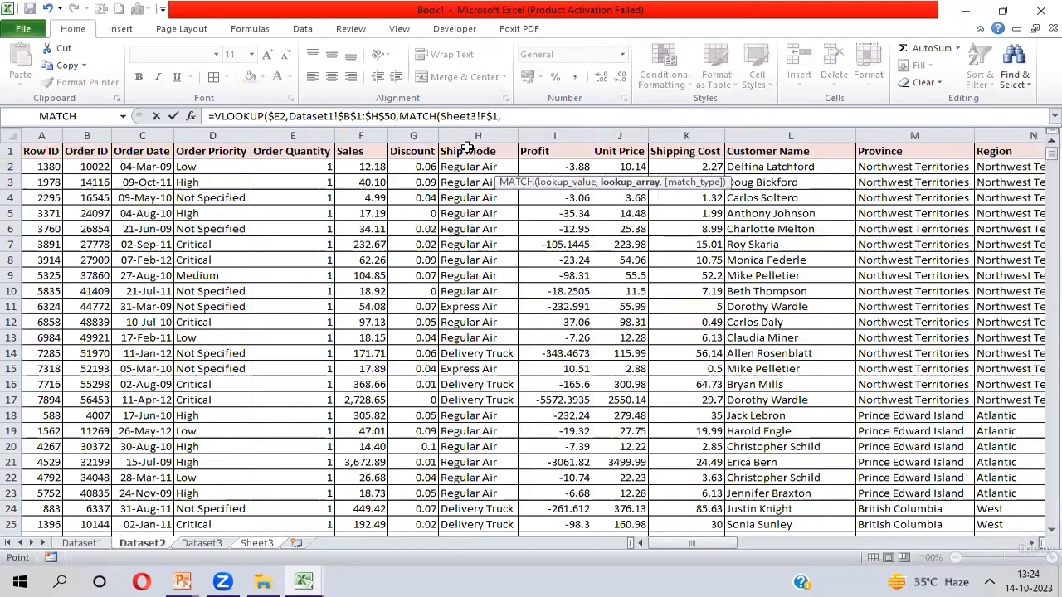
key("ctrl+Page_Up")
key("ctrl+Page_Up")
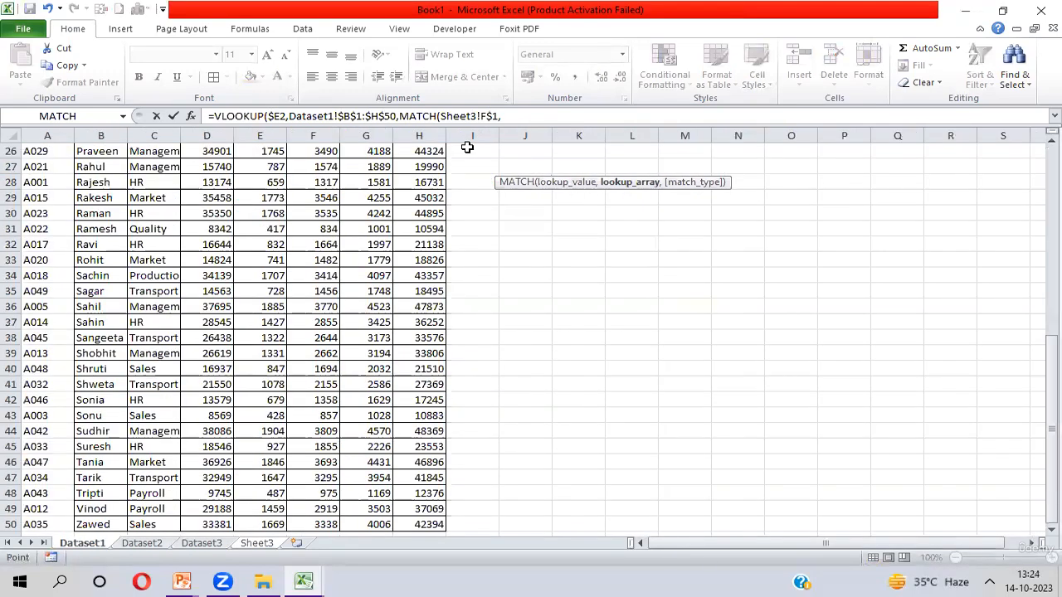
left_click(50, 308)
key("ctrl+Up")
key("Right")
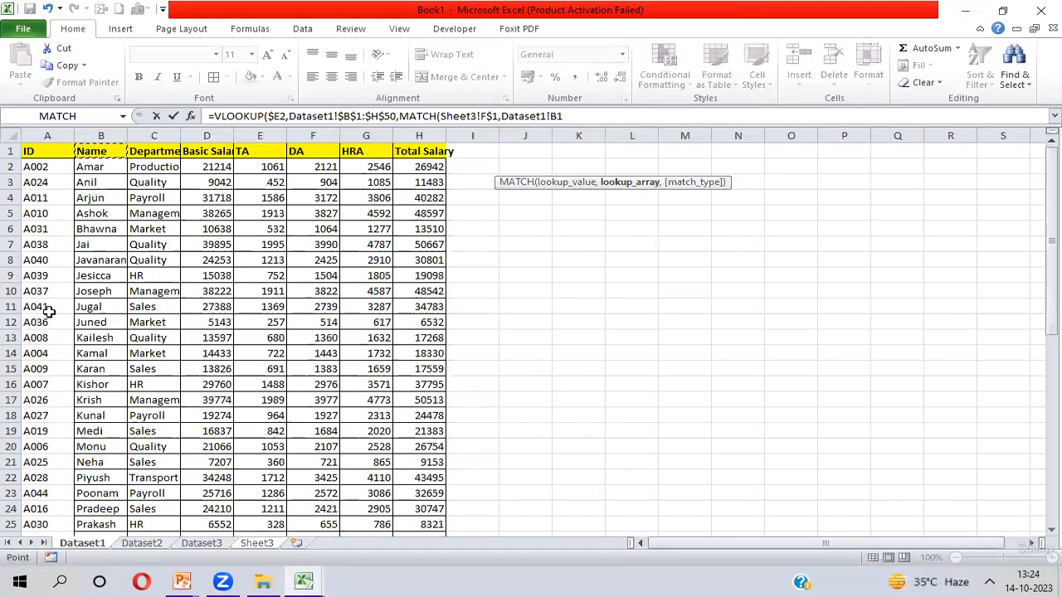
key("ctrl+shift+Right")
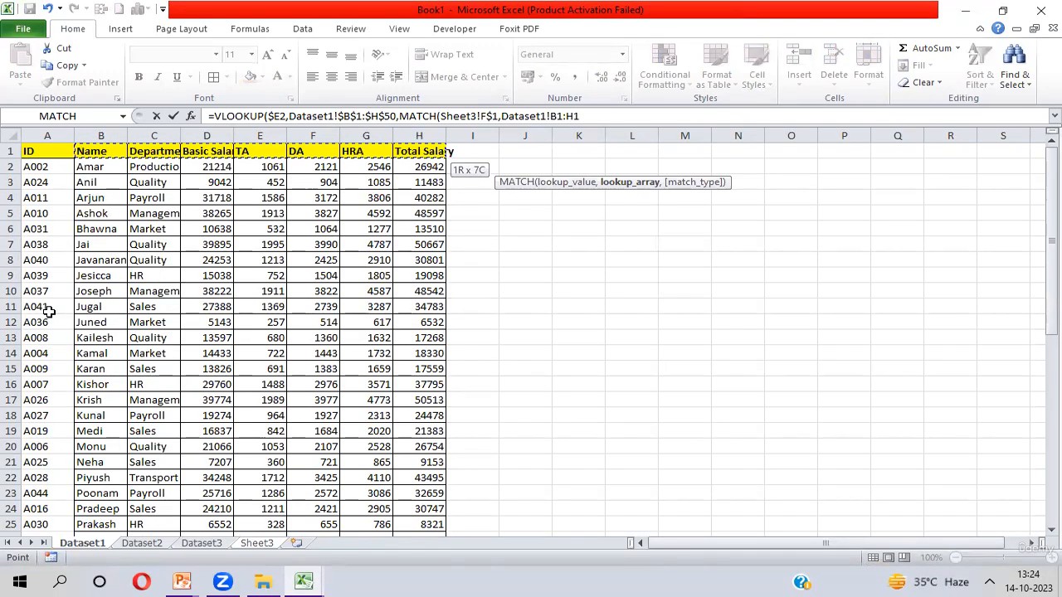
key("F4")
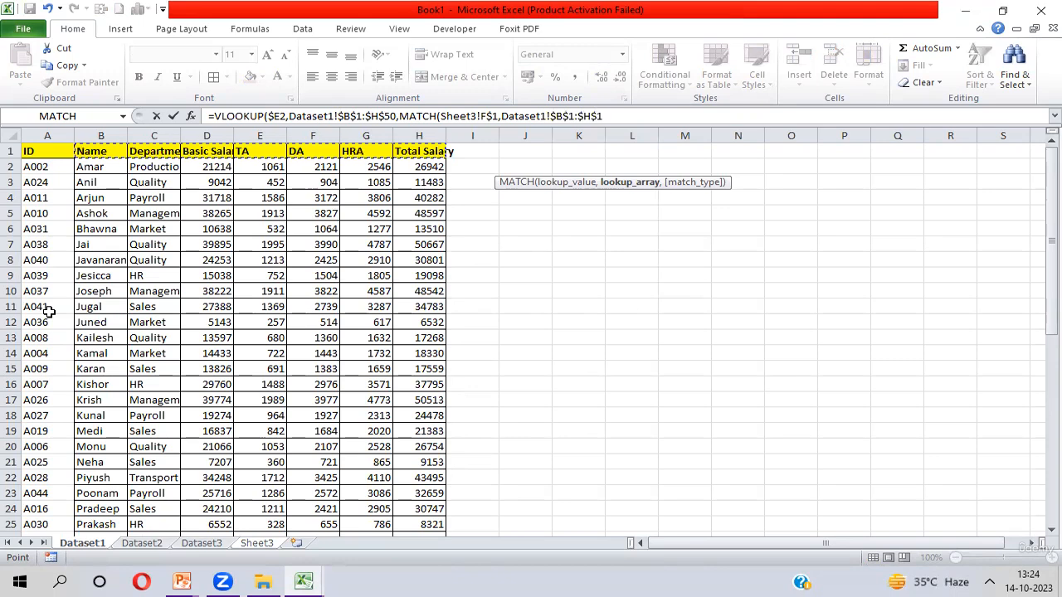
type(",")
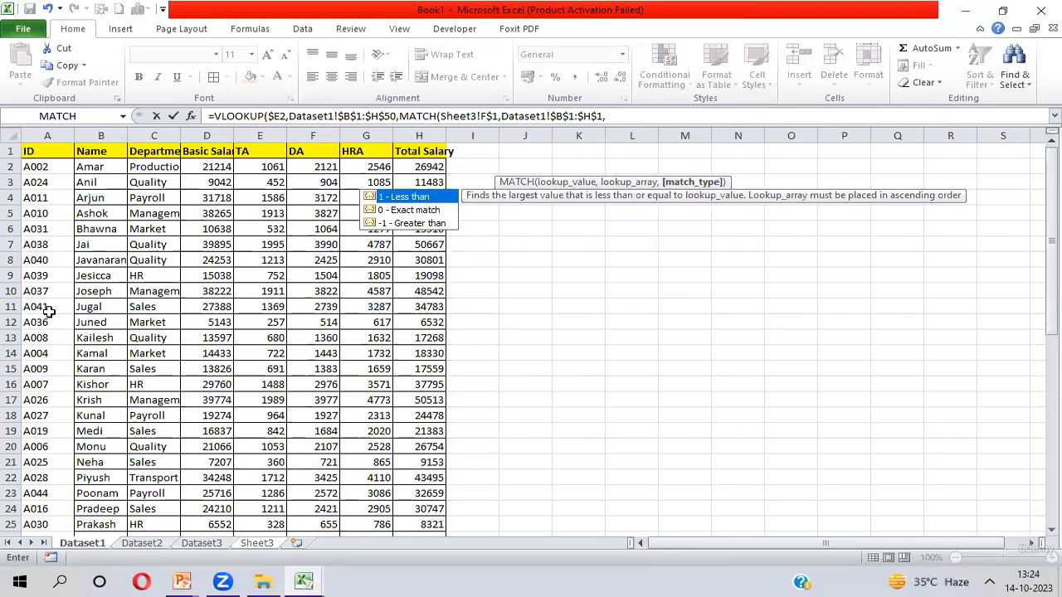
type("0")
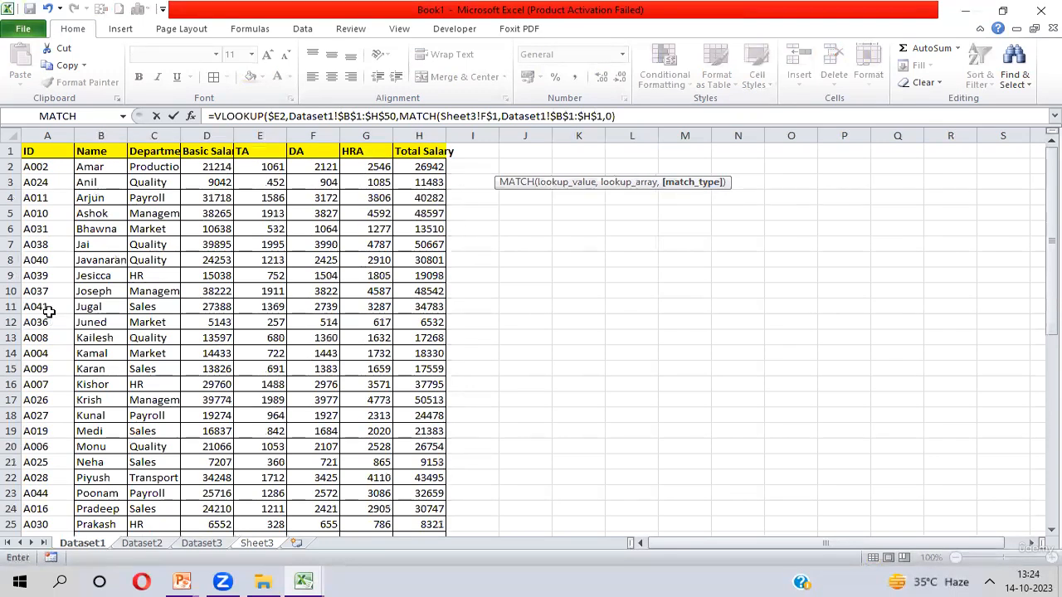
type("),")
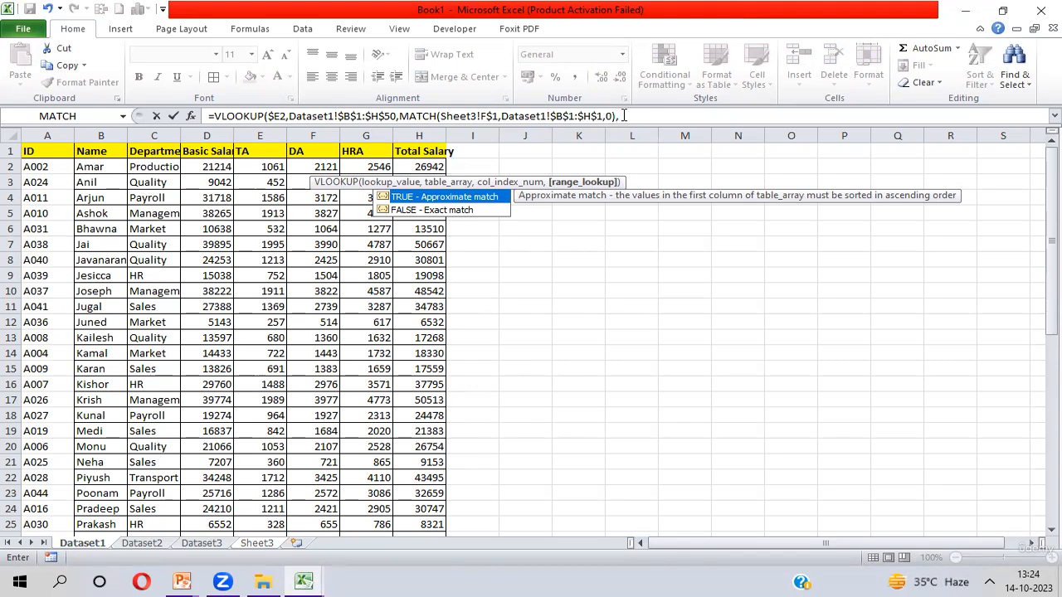
- Set the VLOOKUP range lookup to 0, close the formula and enter it in F2
left_click(625, 116)
type("0")
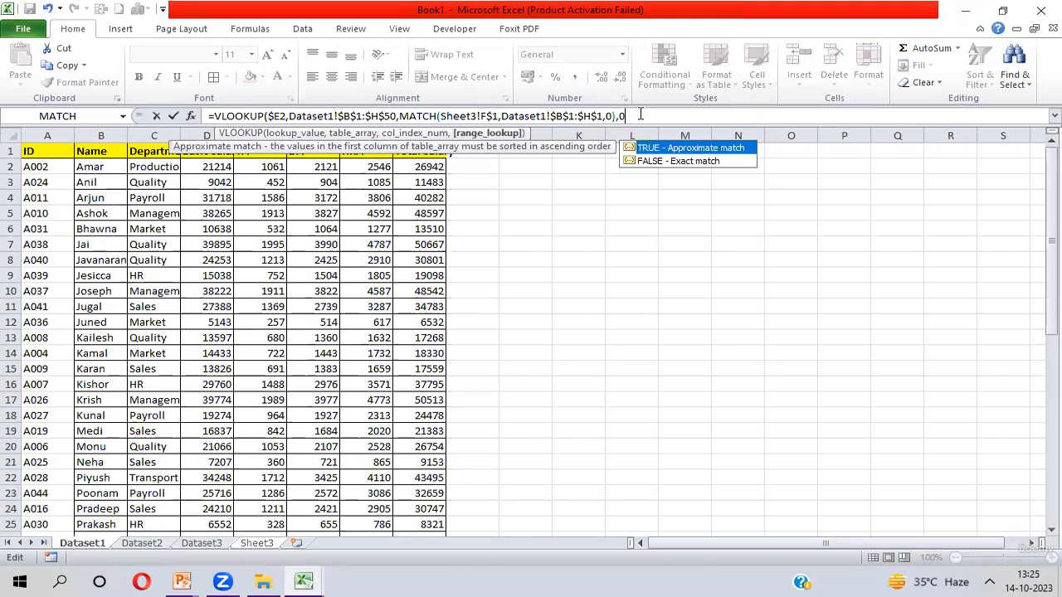
type(")")
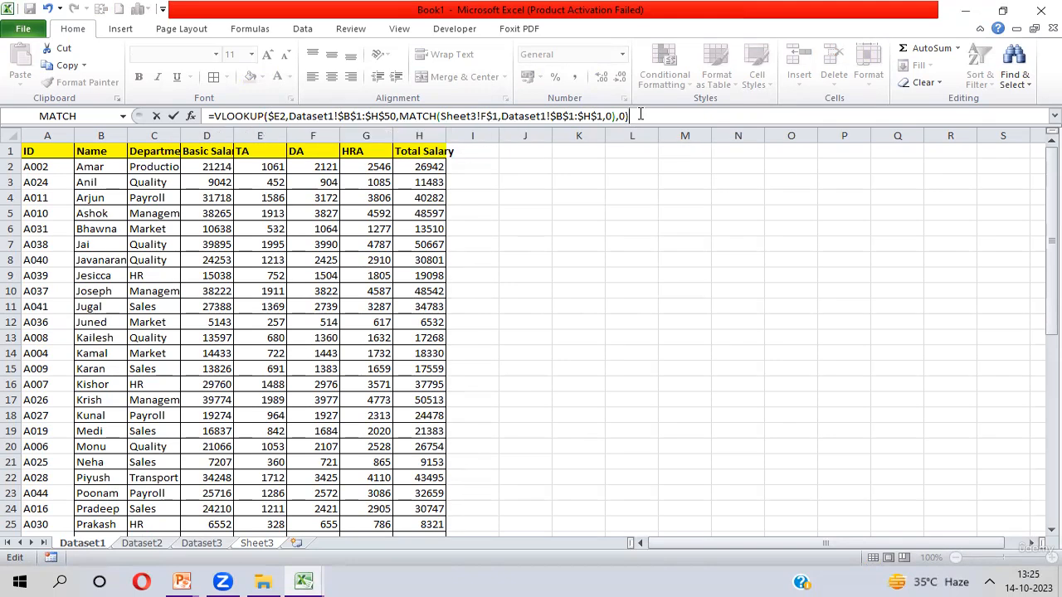
key("Return")
- Fill the F2 formula right and down across F2:H7
key("Up")
key("shift+Right")
key("shift+Right")
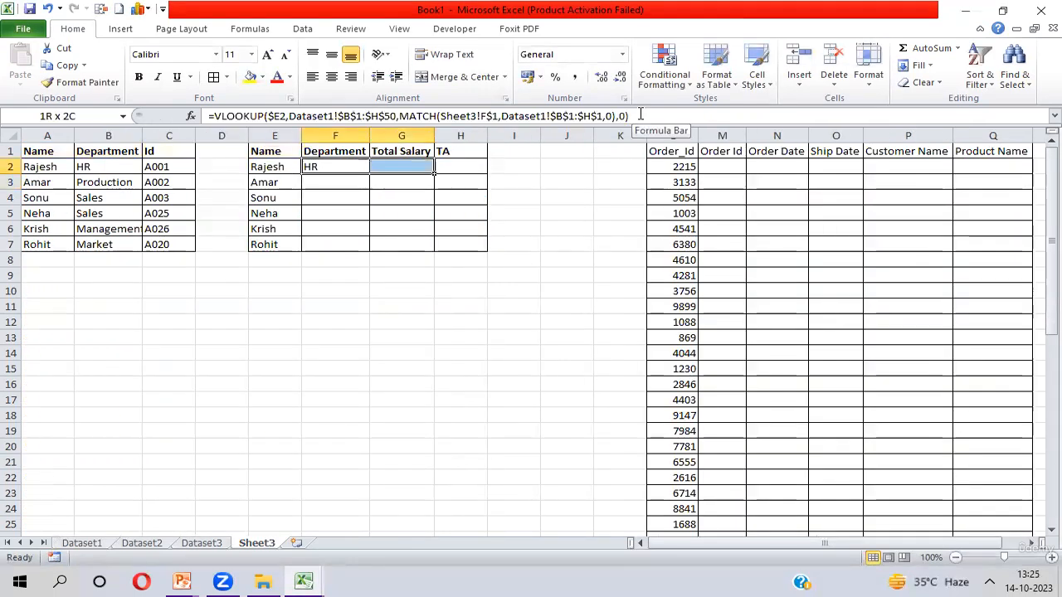
key("shift+Down")
key("shift+Down")
key("shift+Down")
key("shift+Down")
key("shift+Down")
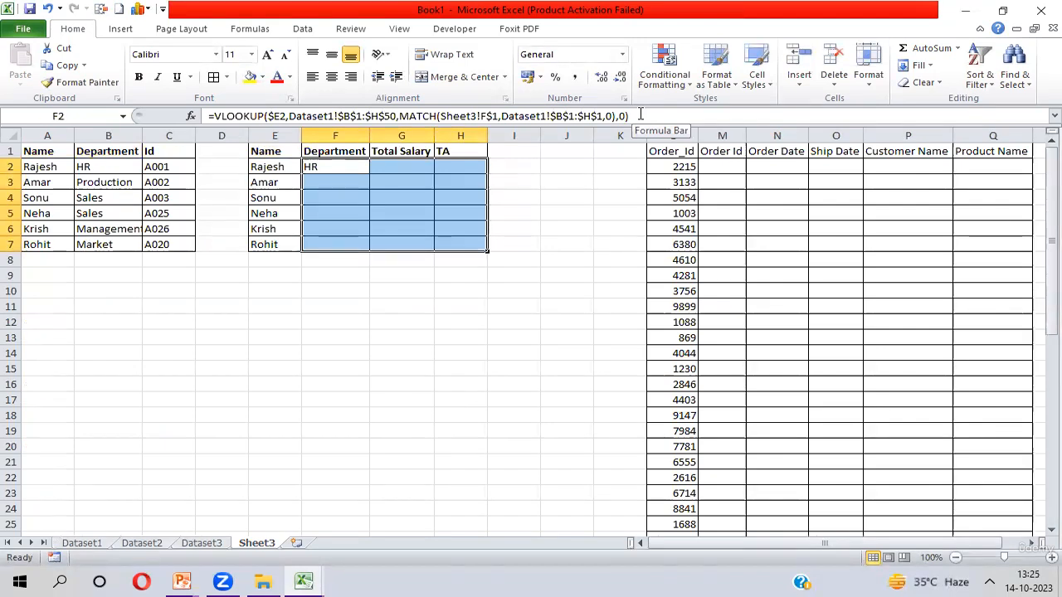
key("ctrl+r")
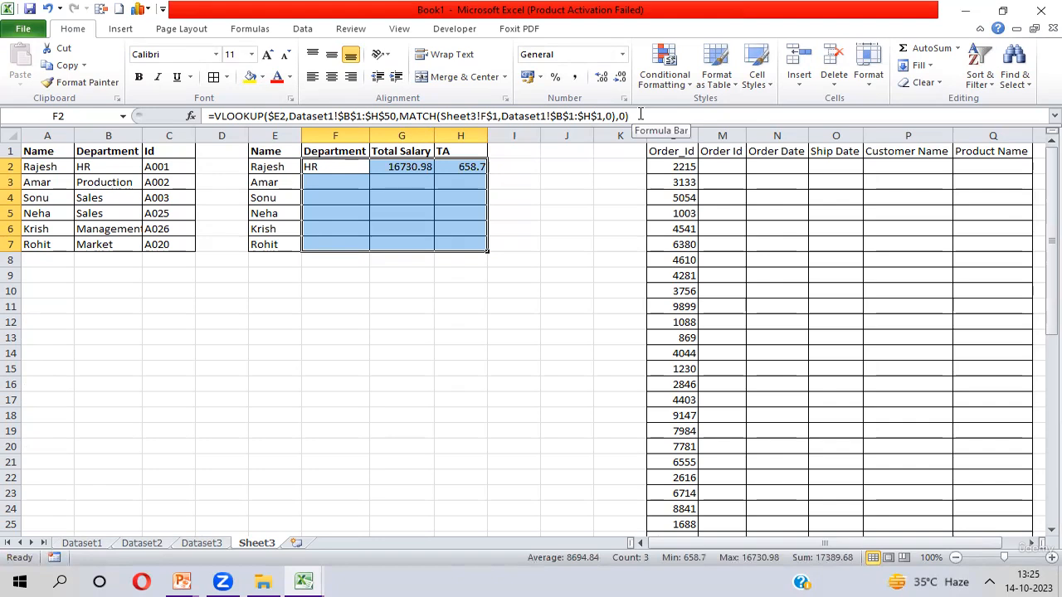
key("ctrl+d")
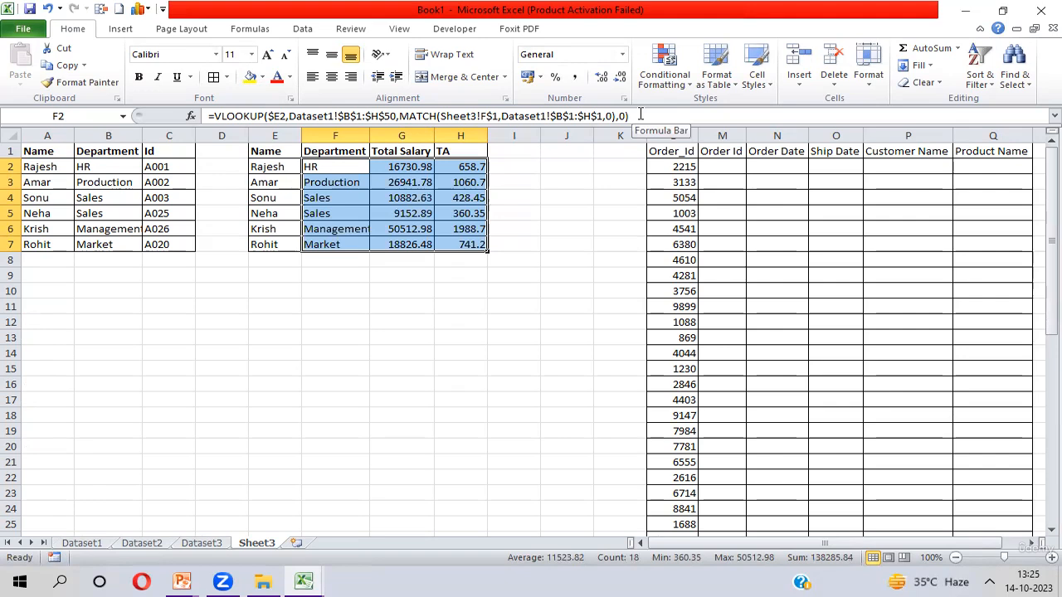
- Rename the H1 header to Basic Salary
left_click(344, 167)
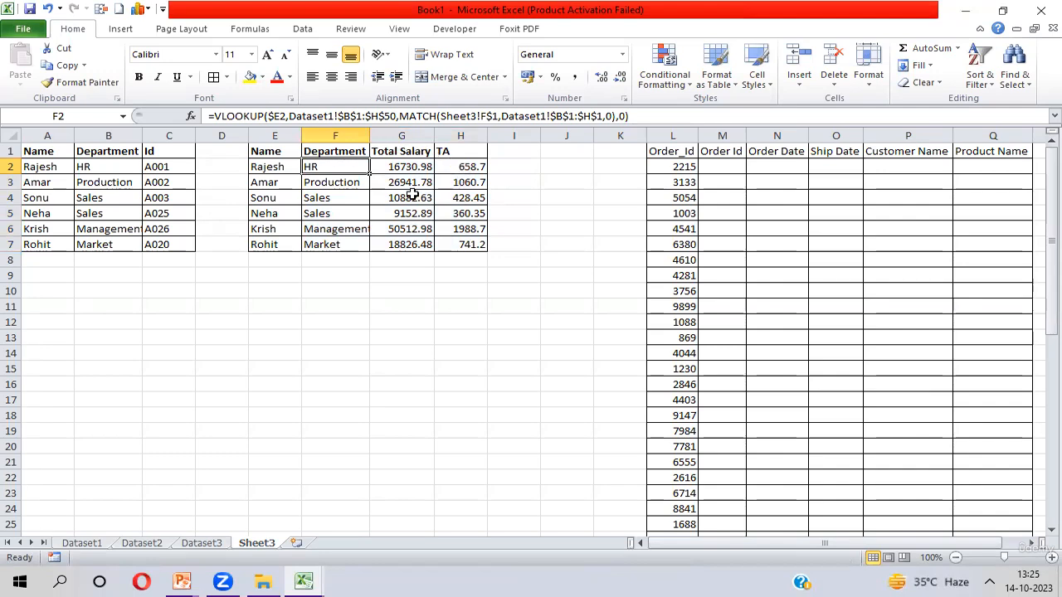
left_click(457, 154)
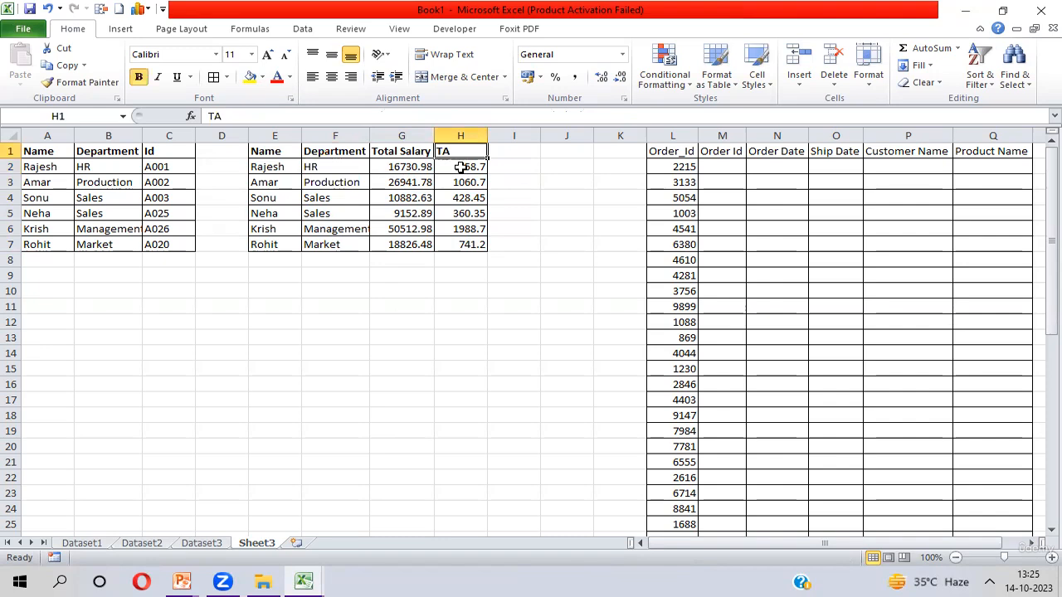
type("Basc")
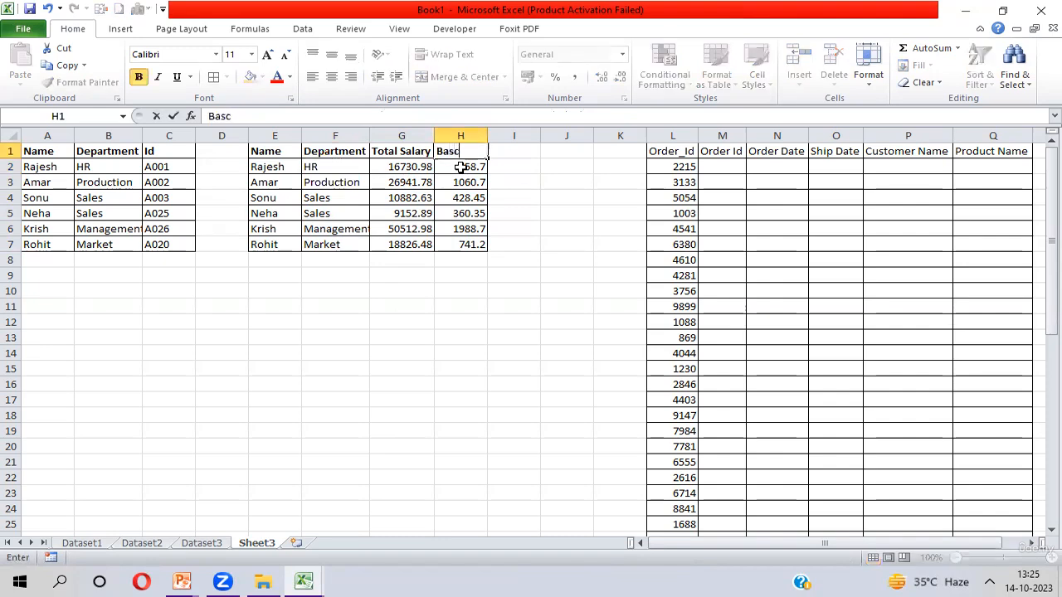
key("BackSpace")
type("ic Salary")
key("Return")
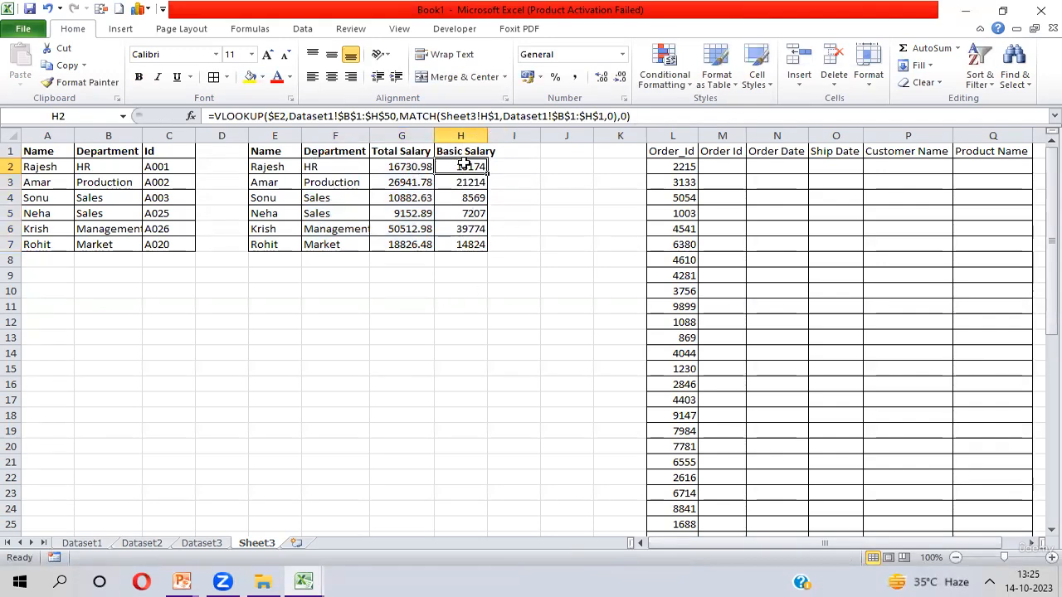
- Append a period to the H1 header so it reads Basic Salary
left_click(469, 151)
key("ctrl+b")
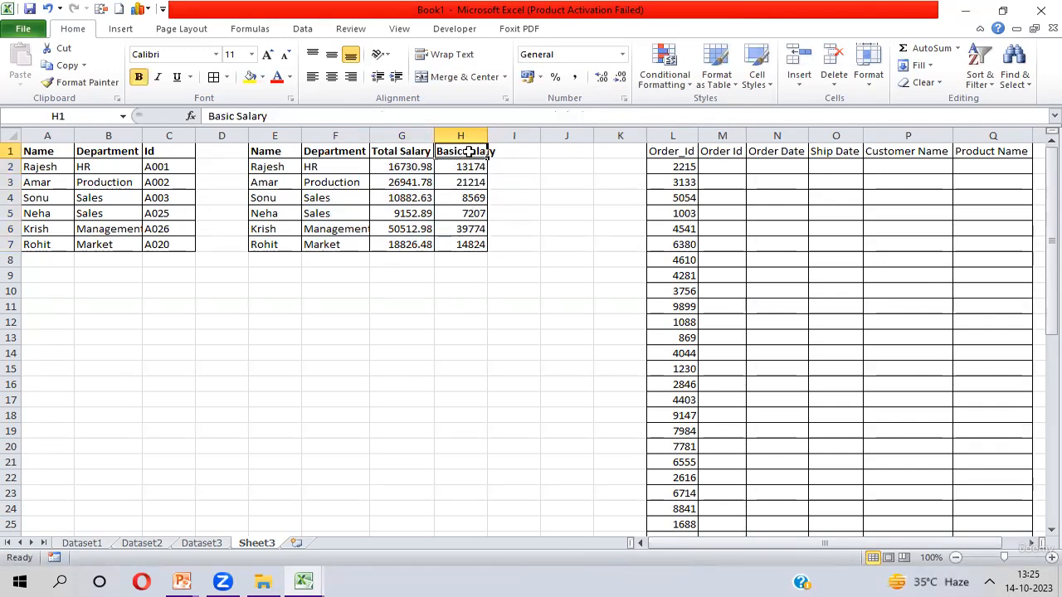
double_click(469, 151)
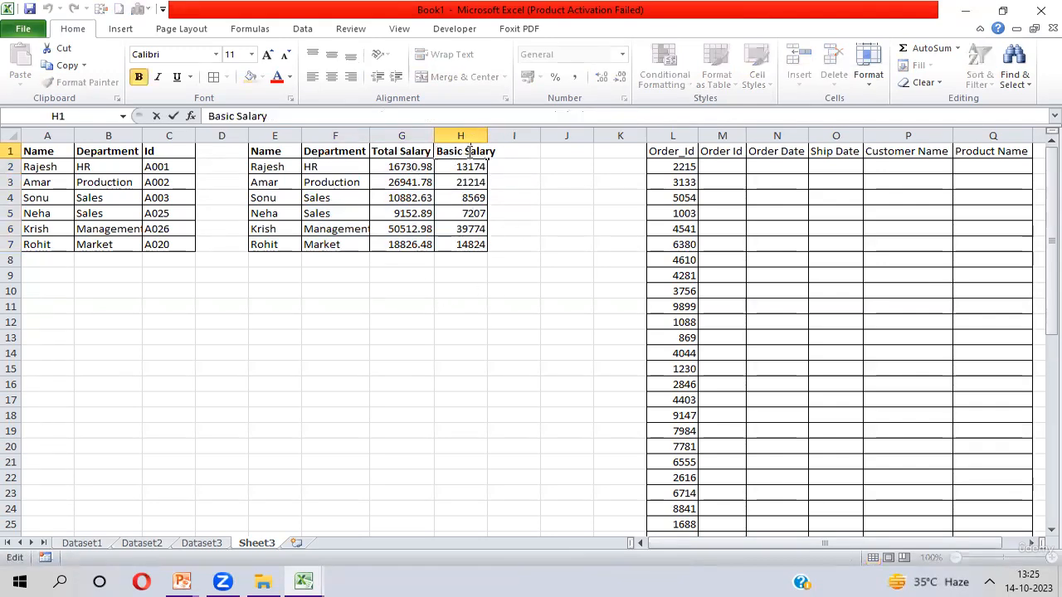
left_click(332, 114)
type(".")
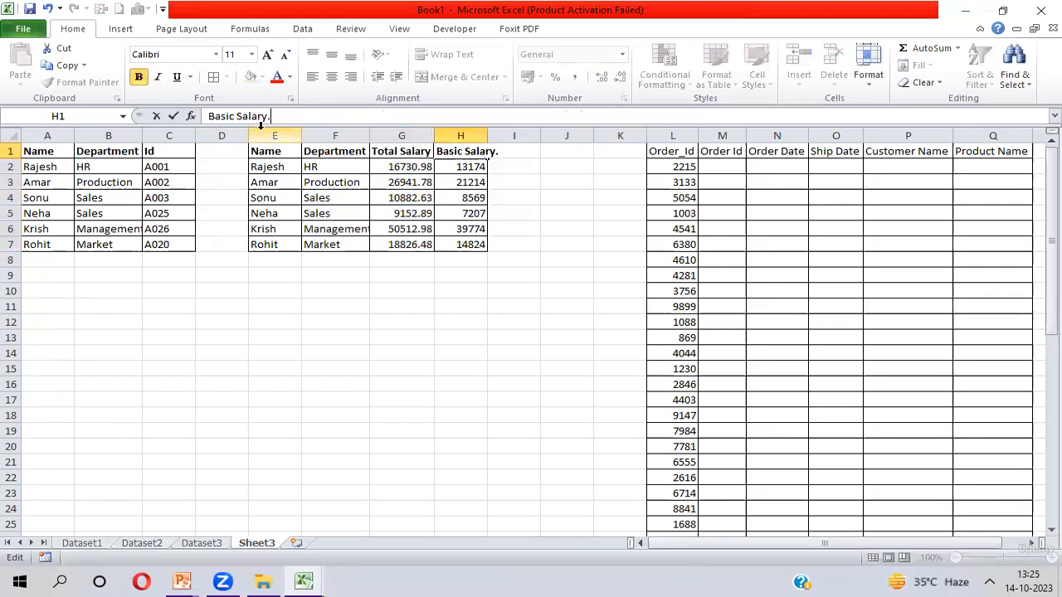
key("Return")
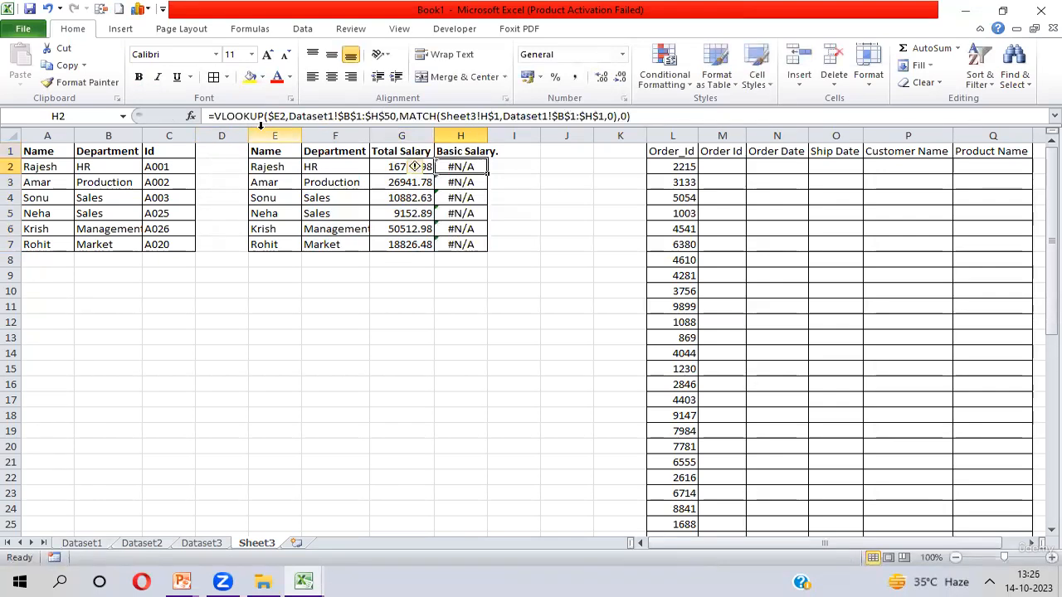
- Check the Basic Salary header on Dataset1 and return to Sheet3
key("Up")
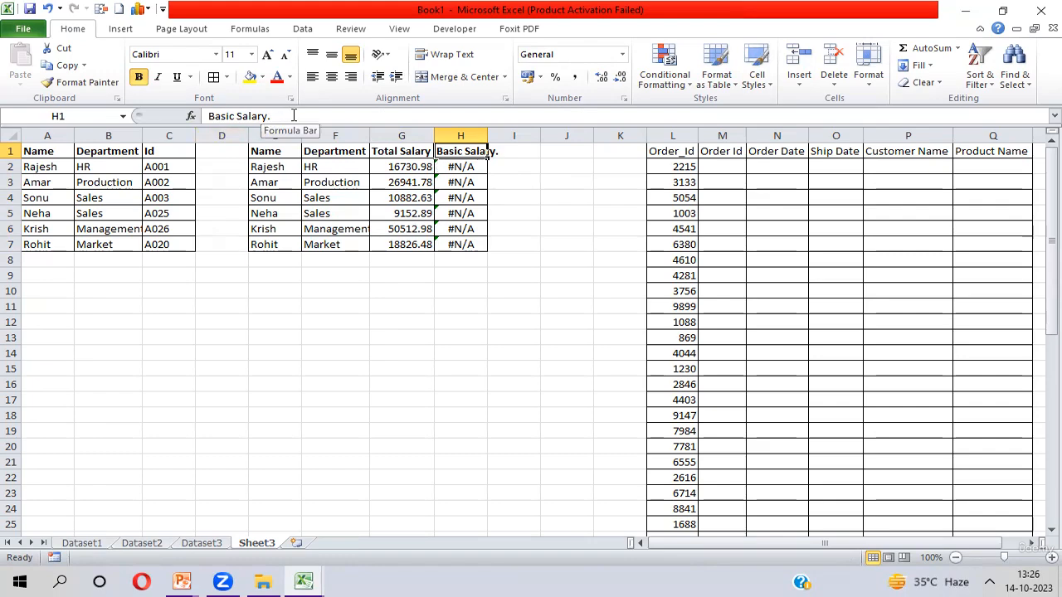
key("ctrl+Page_Up")
key("ctrl+Page_Up")
key("ctrl+Page_Up")
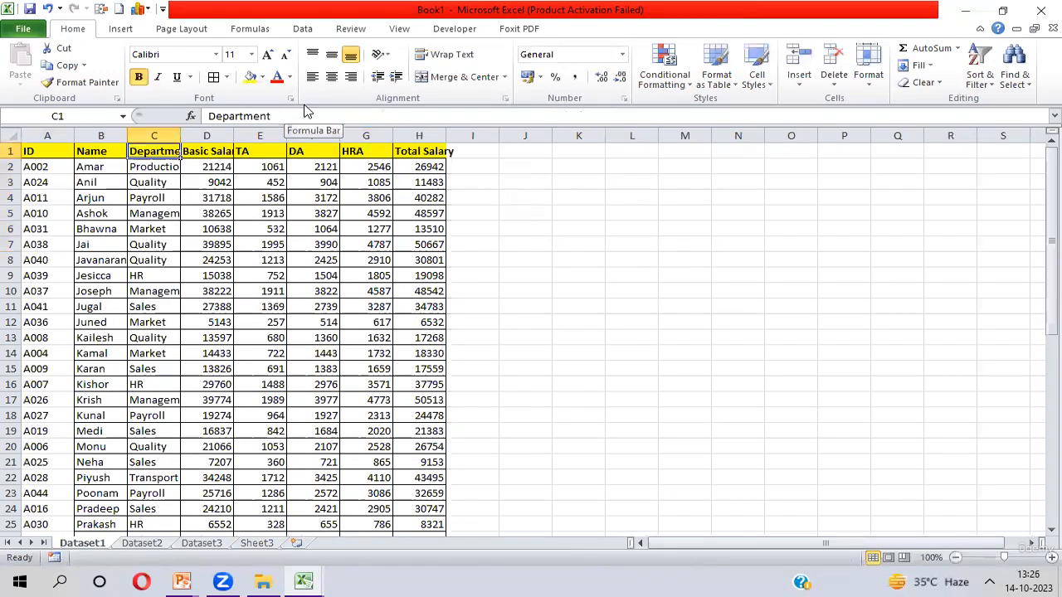
left_click(212, 154)
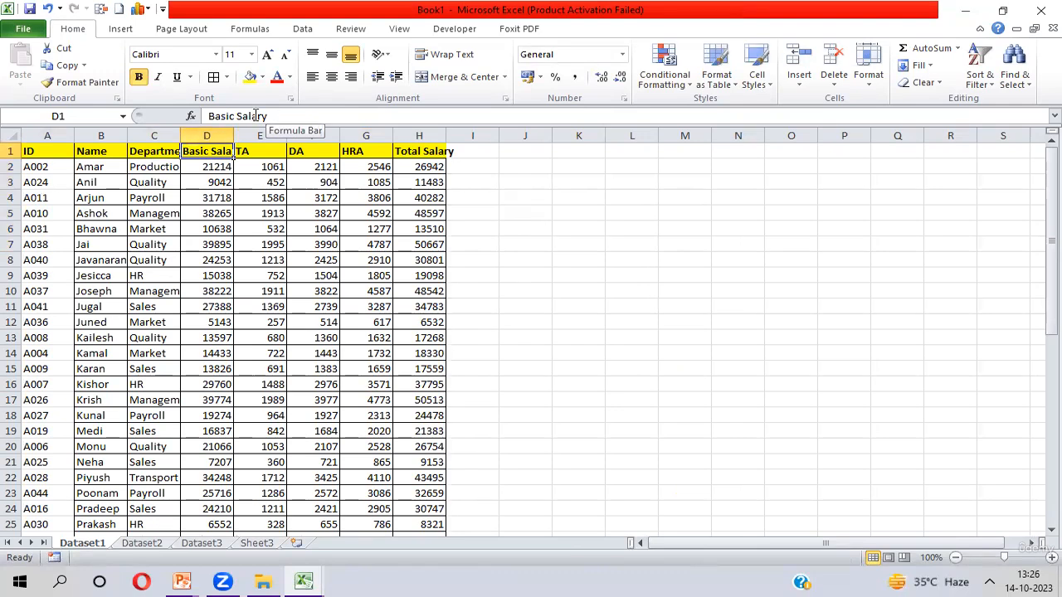
key("ctrl+Page_Down")
key("ctrl+Page_Down")
key("ctrl+Page_Down")
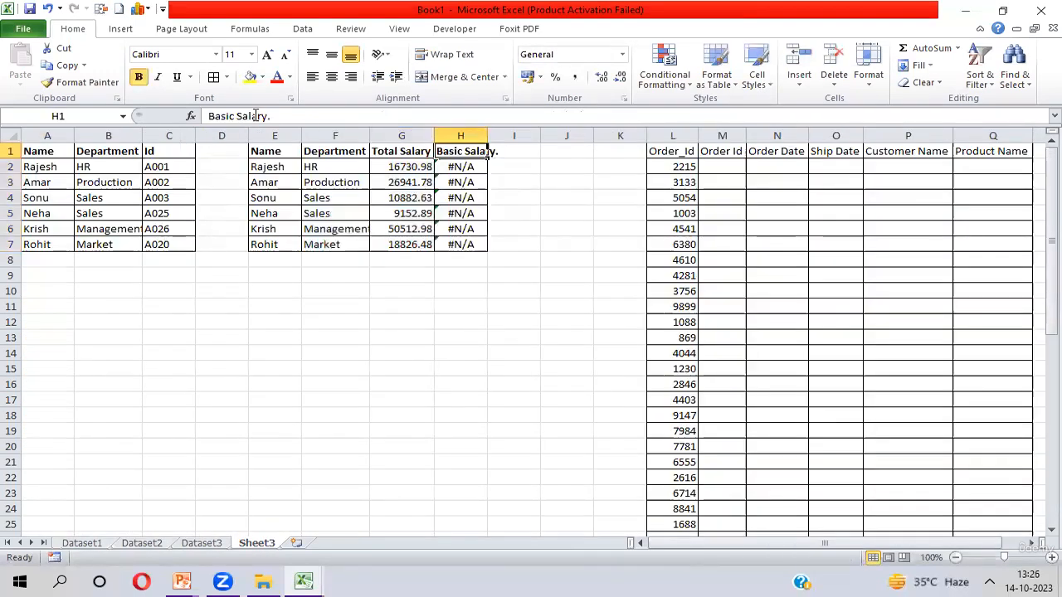
- Remove the trailing period from the H1 header
left_click(315, 116)
key("BackSpace")
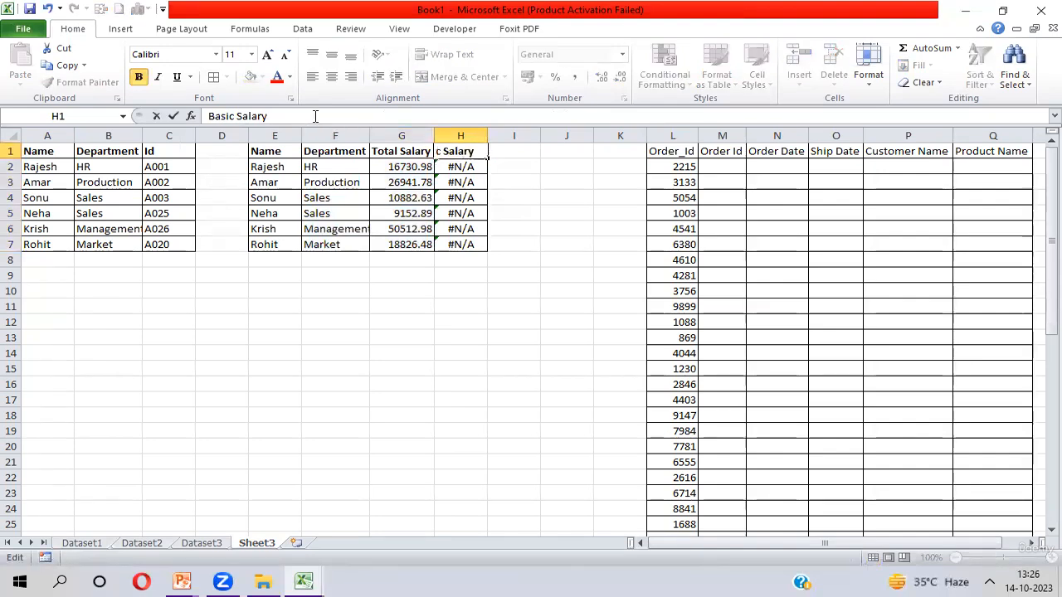
key("Return")
- Review the E1:H7 results table and the order table headers on Sheet3
key("ctrl+shift+Down")
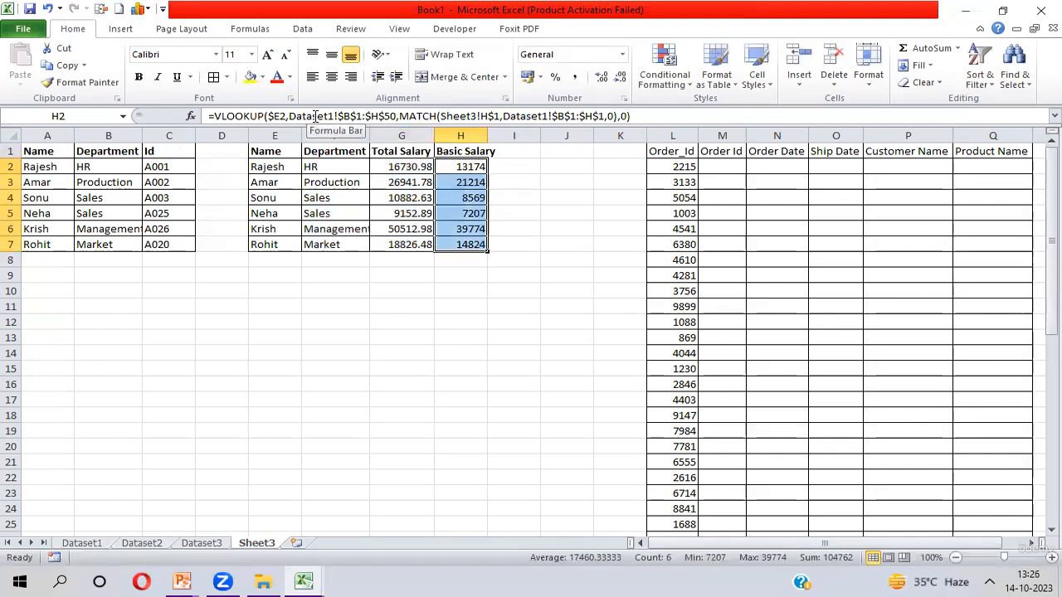
key("Left")
key("Left")
key("Left")
key("Up")
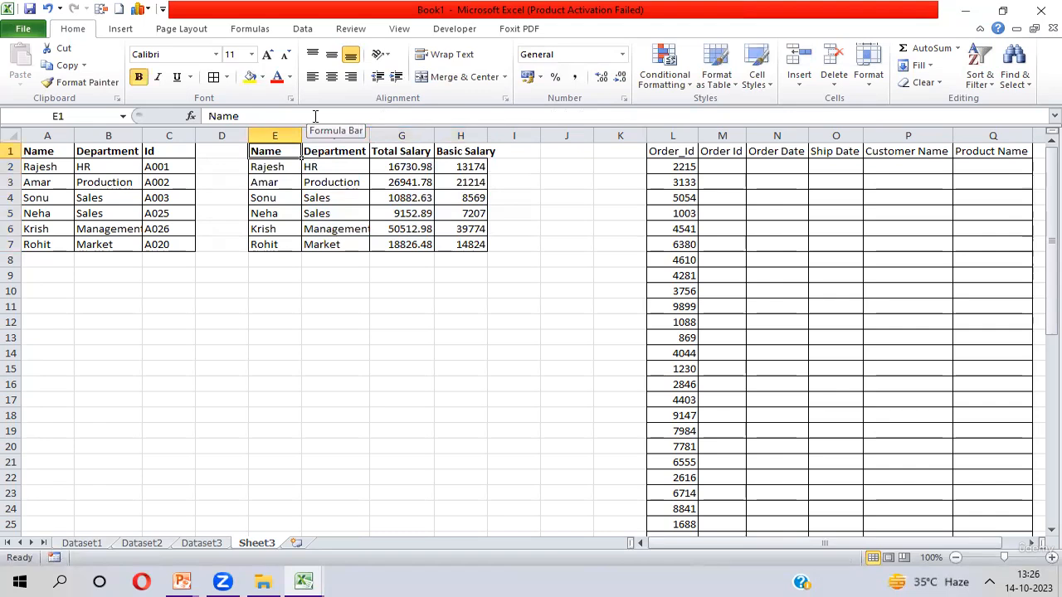
key("ctrl+shift+Right")
key("ctrl+shift+Down")
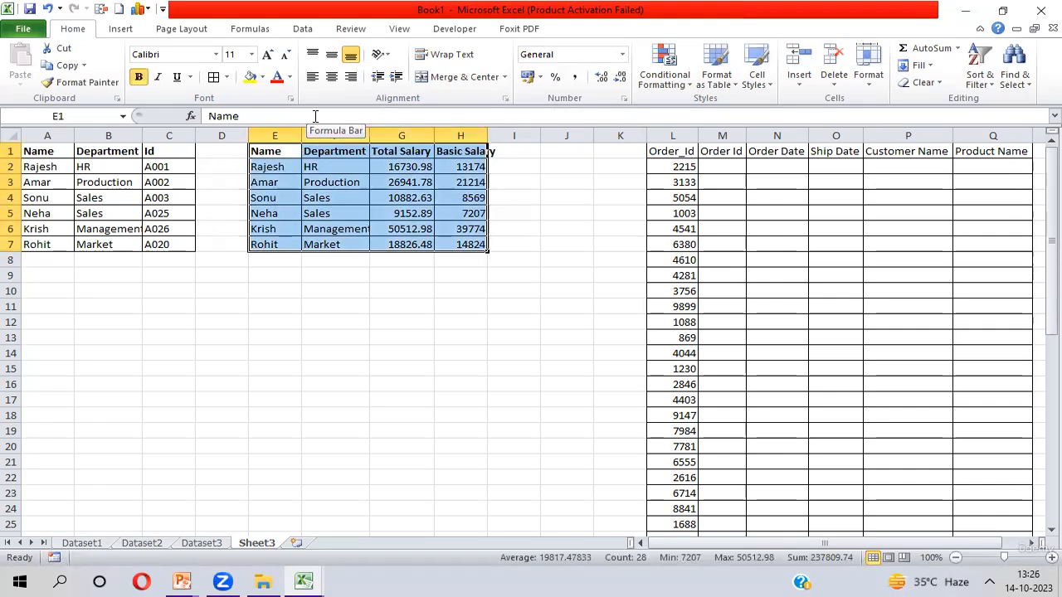
key("Right")
key("Right")
key("Right")
key("Right")
key("Right")
key("Right")
key("Right")
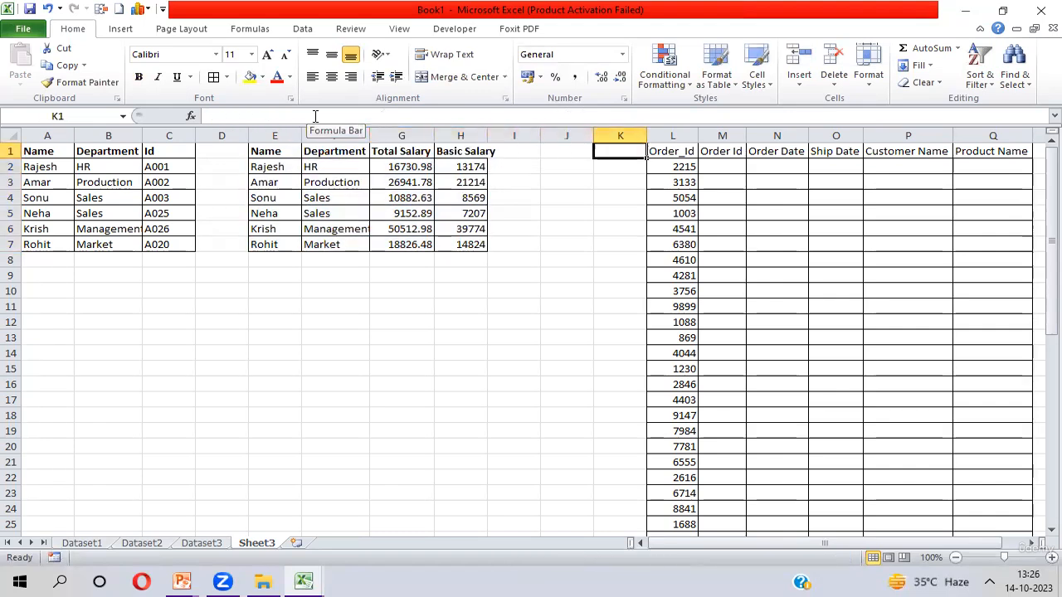
key("ctrl+shift+Right")
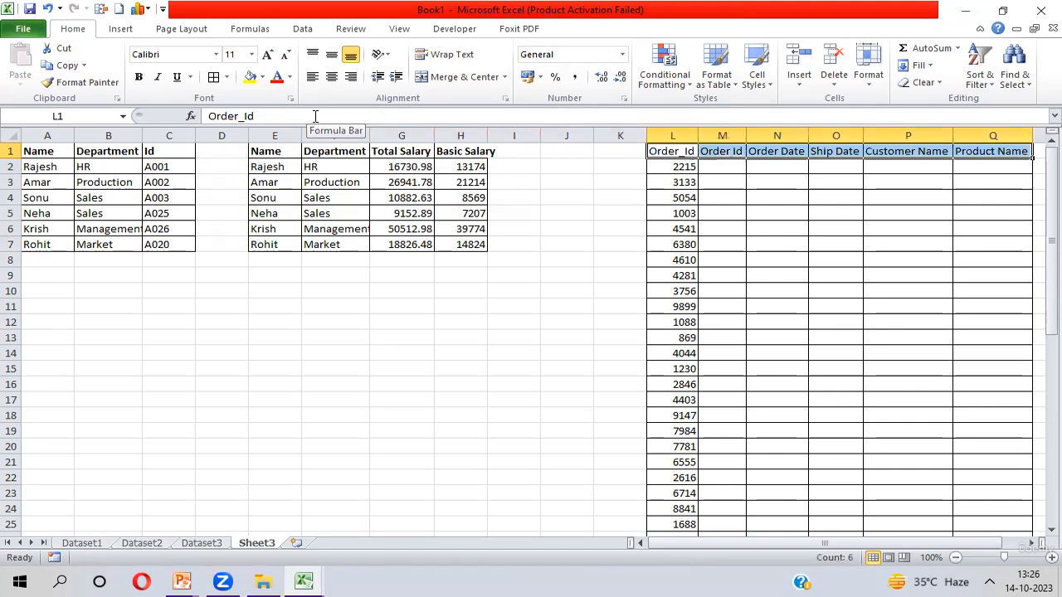
- Examine the order table's header cells and the Order_Id values in L2:L50
key("Down")
key("Right")
key("Up")
key("shift+Right")
key("shift+Right")
key("shift+Right")
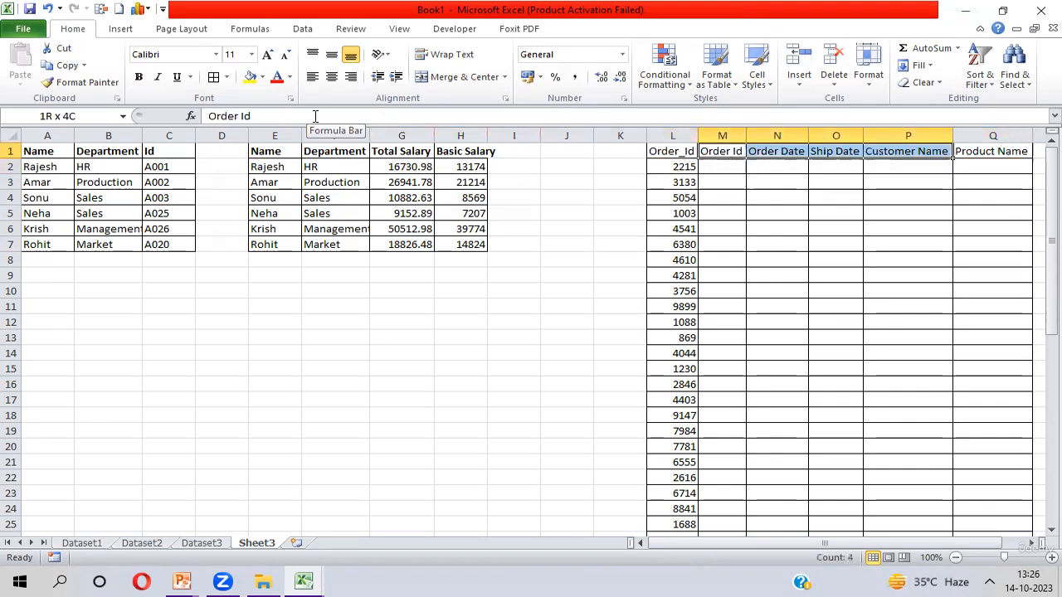
key("shift+Right")
key("shift+Right")
key("shift+Left")
key("Left")
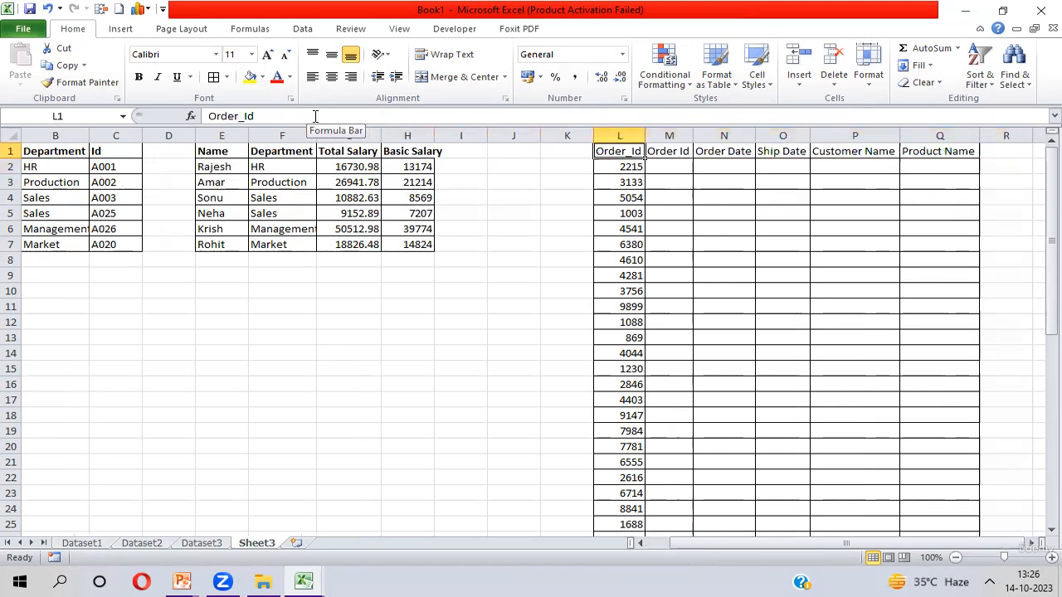
key("ctrl+shift+Down")
key("ctrl+shift+Up")
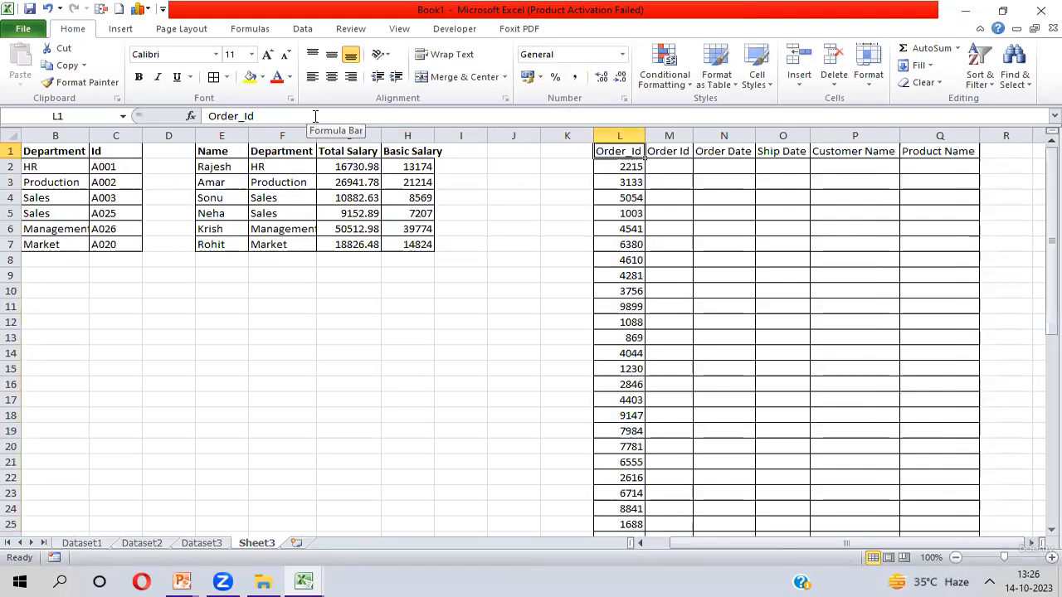
key("Down")
key("ctrl+shift+Down")
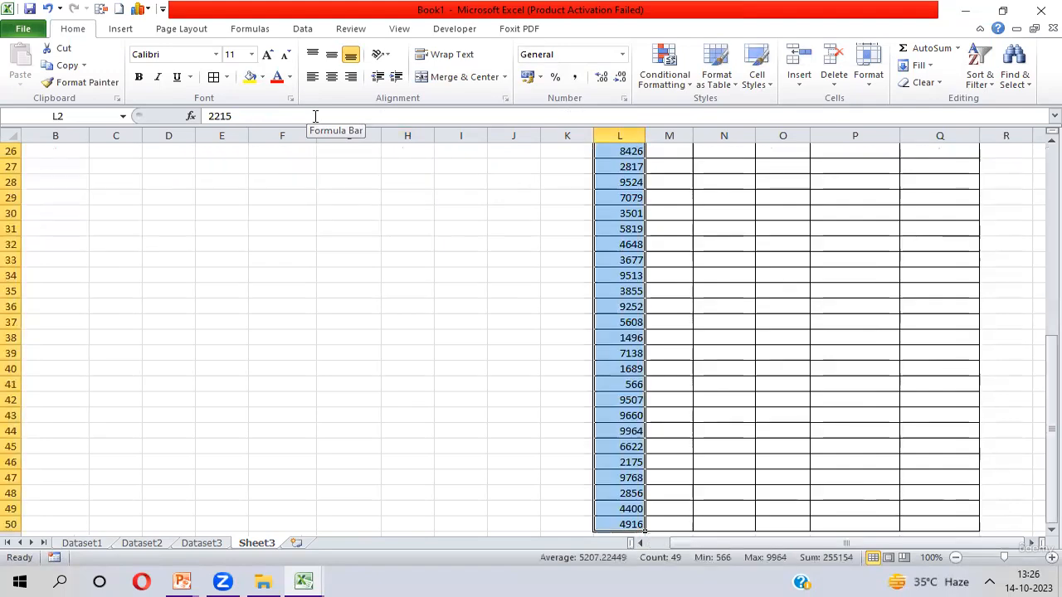
key("ctrl+Up")
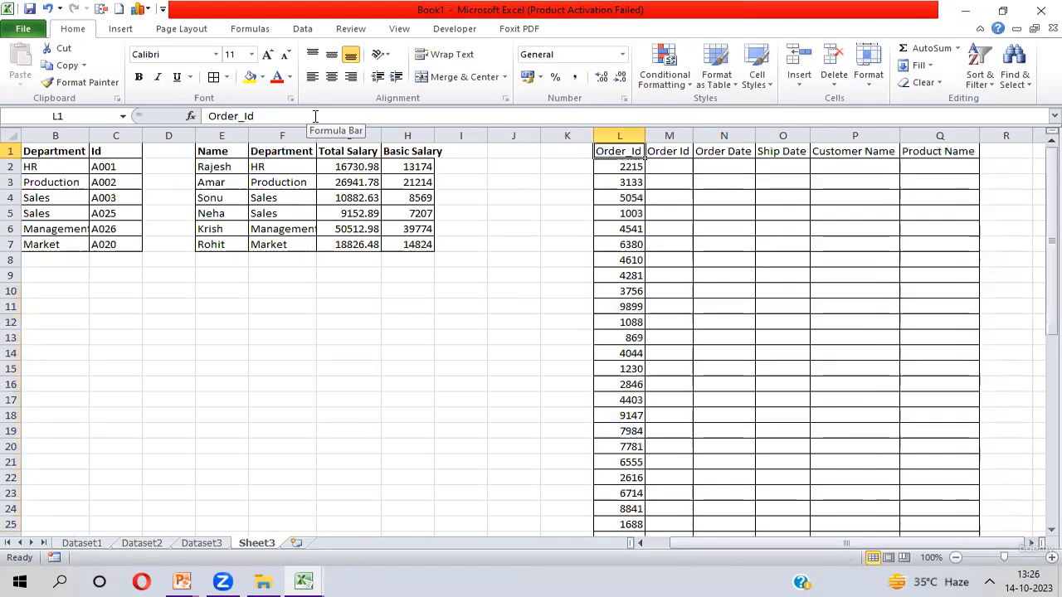
key("Down")
key("ctrl+shift+Down")
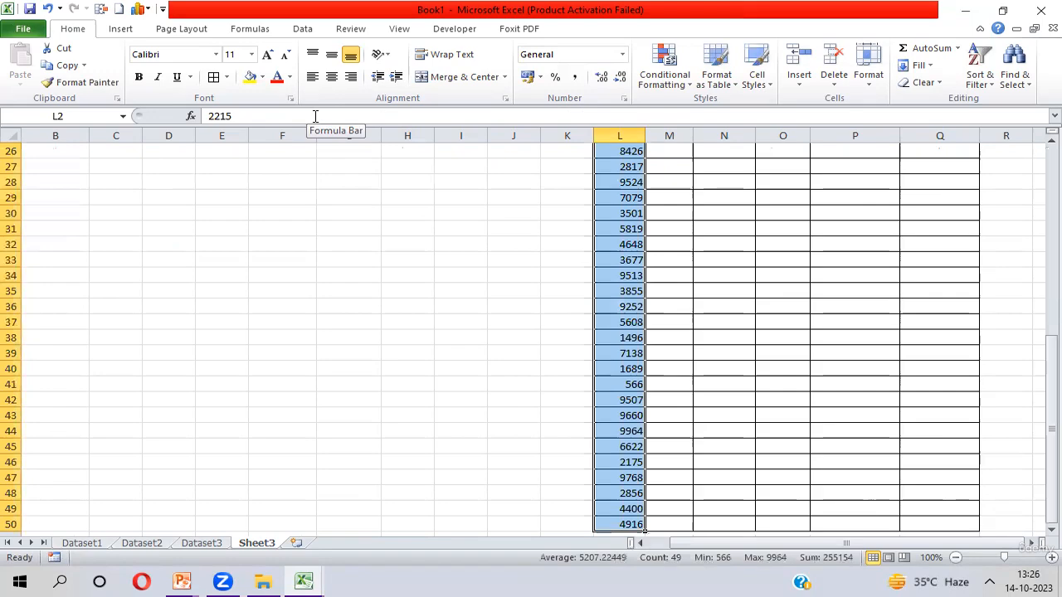
- Compare the Order ID column on Dataset2 with the Order_Id column on Sheet3
key("ctrl+Page_Up")
key("ctrl+Page_Up")
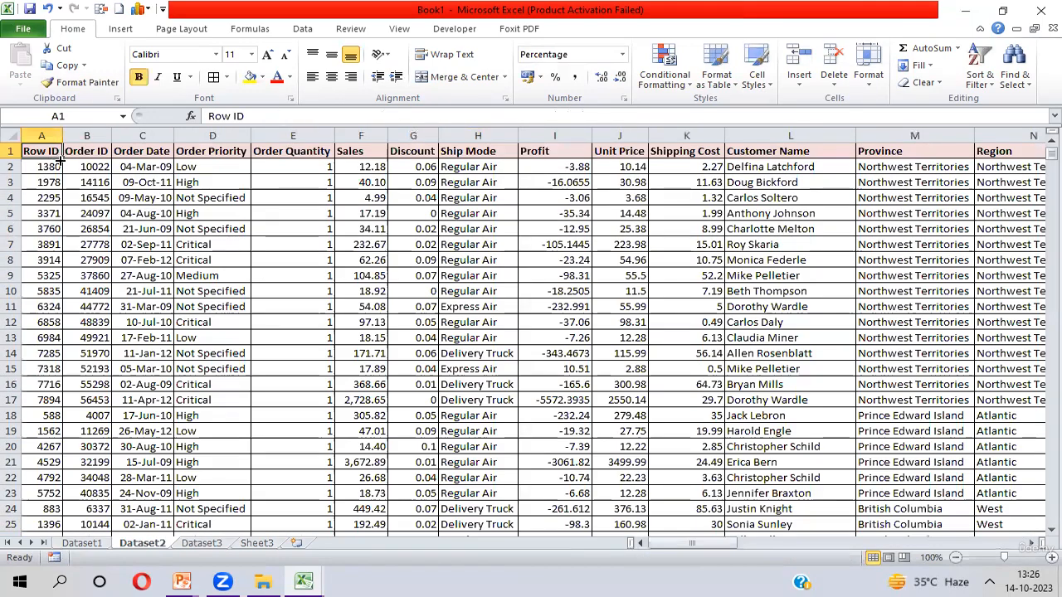
left_click(78, 133)
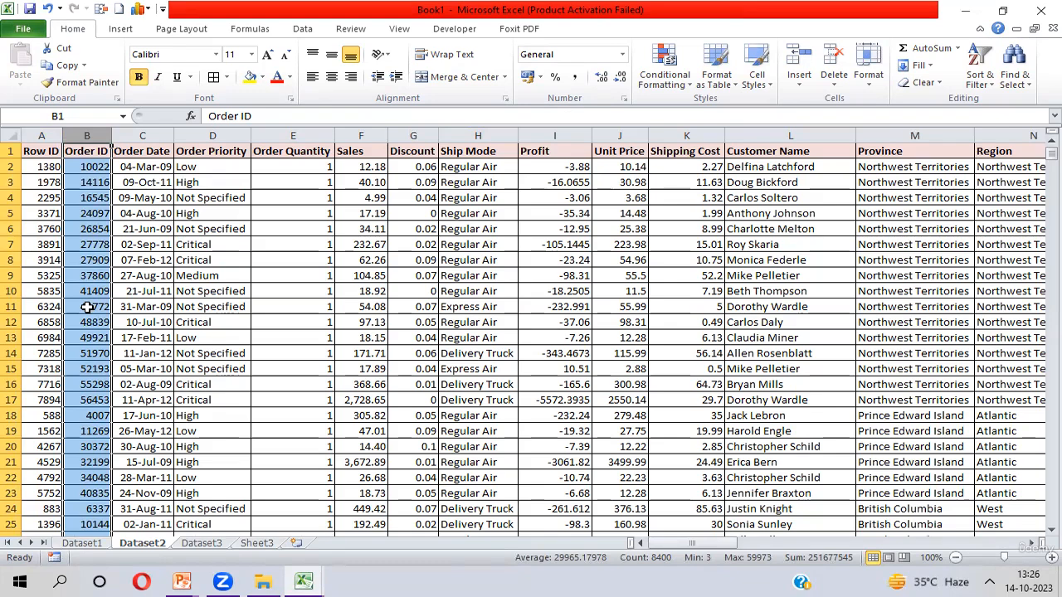
key("ctrl+Page_Down")
key("ctrl+Page_Down")
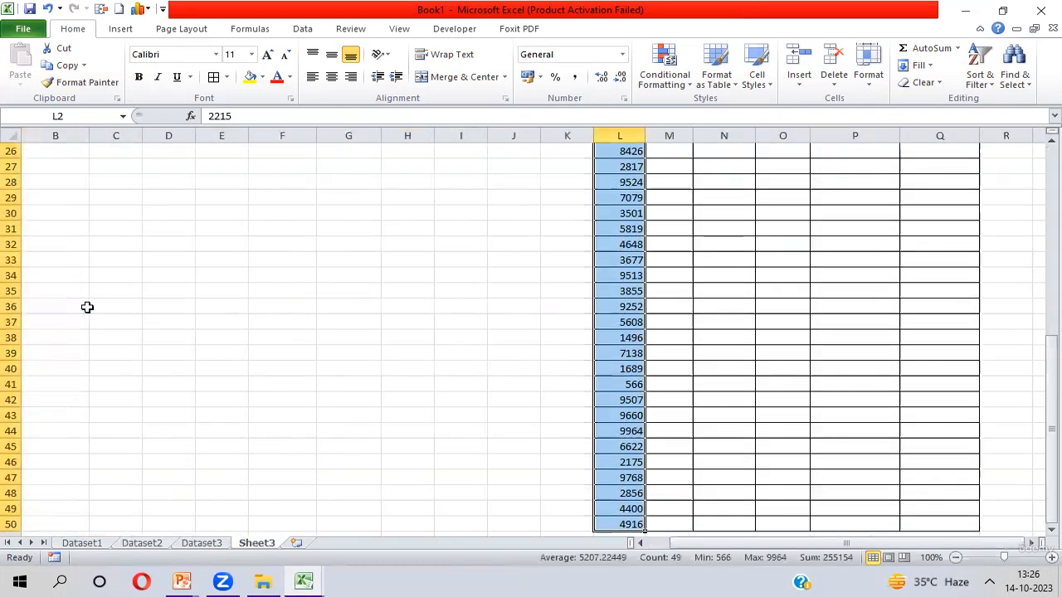
left_click(635, 350)
key("ctrl+Up")
key("Down")
key("ctrl+shift+Down")
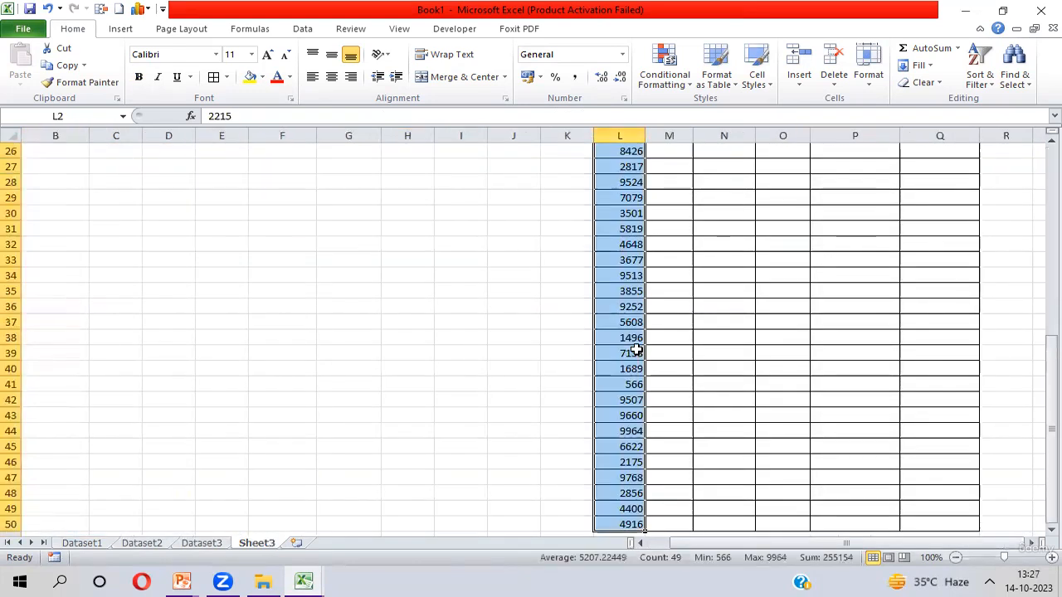
key("ctrl+Up")
key("Down")
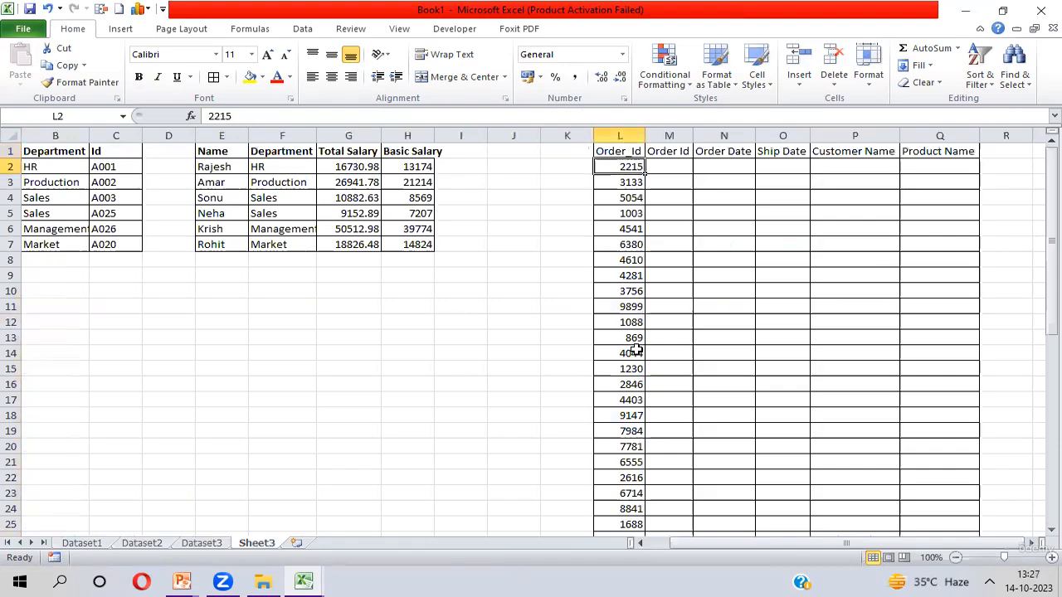
- Check the Order_Id list on Sheet3 and browse the column headers of Dataset2 from Order ID to Ship Date
key("ctrl+shift+Down")
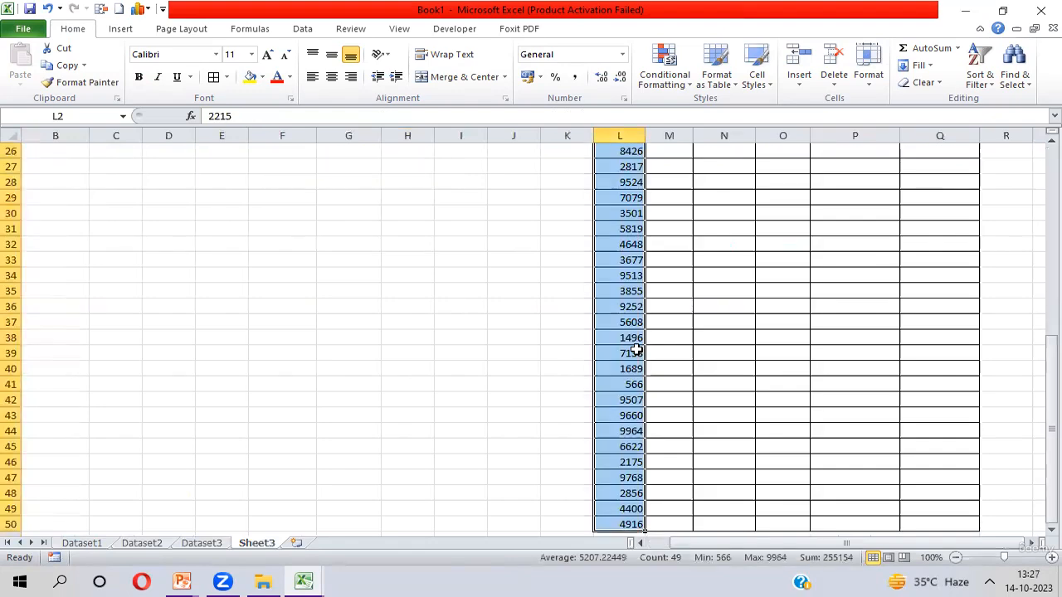
key("ctrl+Page_Up")
key("ctrl+Page_Up")
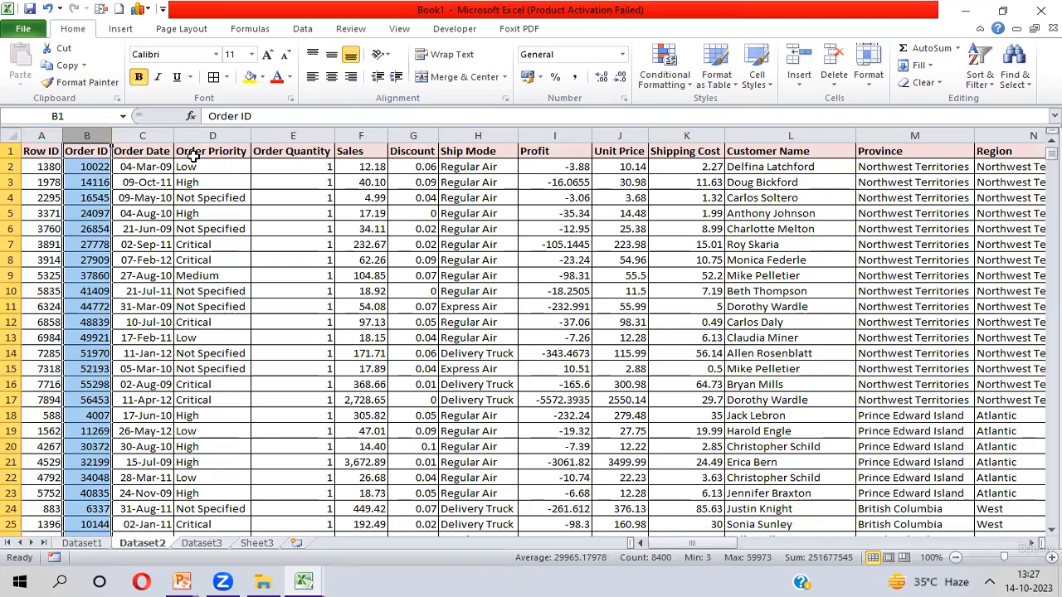
left_click(167, 151)
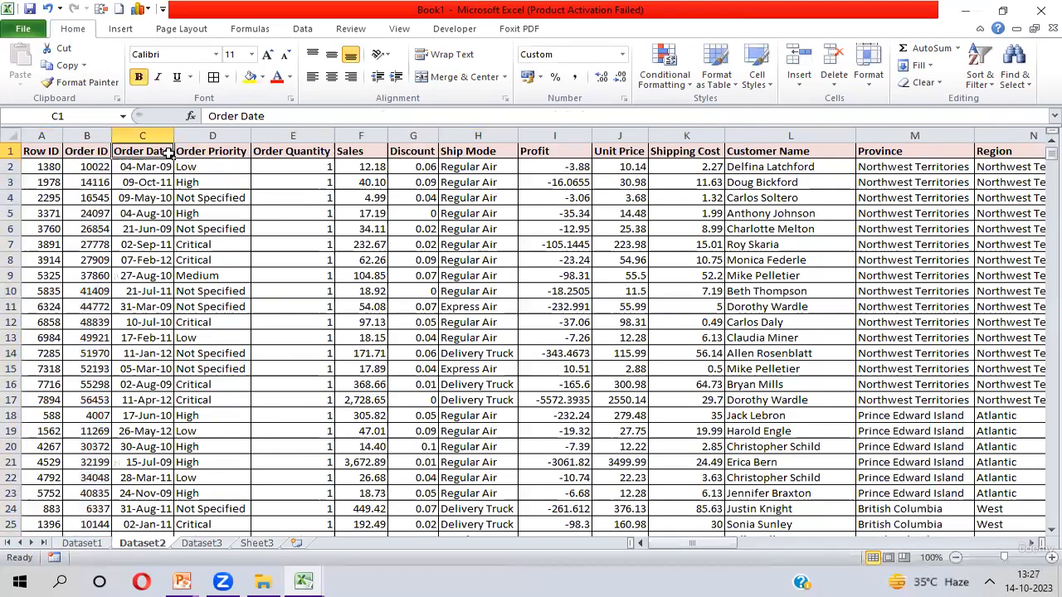
key("ctrl+Right")
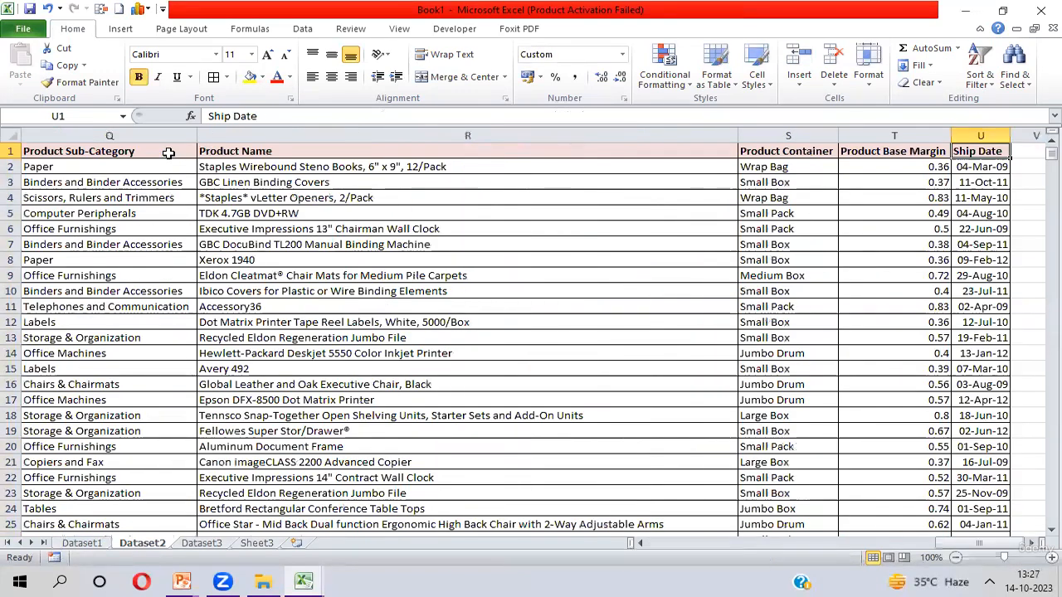
key("ctrl+Left")
key("Right")
key("Right")
key("Right")
key("Right")
key("Right")
key("Right")
key("Right")
key("Right")
key("Right")
key("Right")
key("Right")
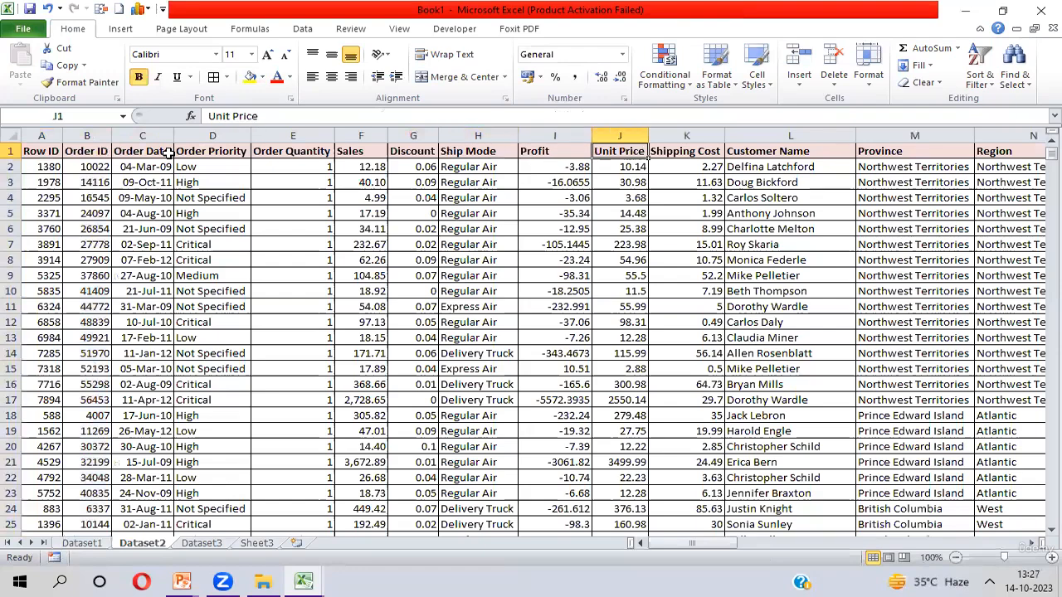
- Review the order table's header cells M1:Q1 and the Order_Id values on Sheet3, plus the existing lookup formula in F2
key("ctrl+Page_Down")
key("ctrl+Page_Down")
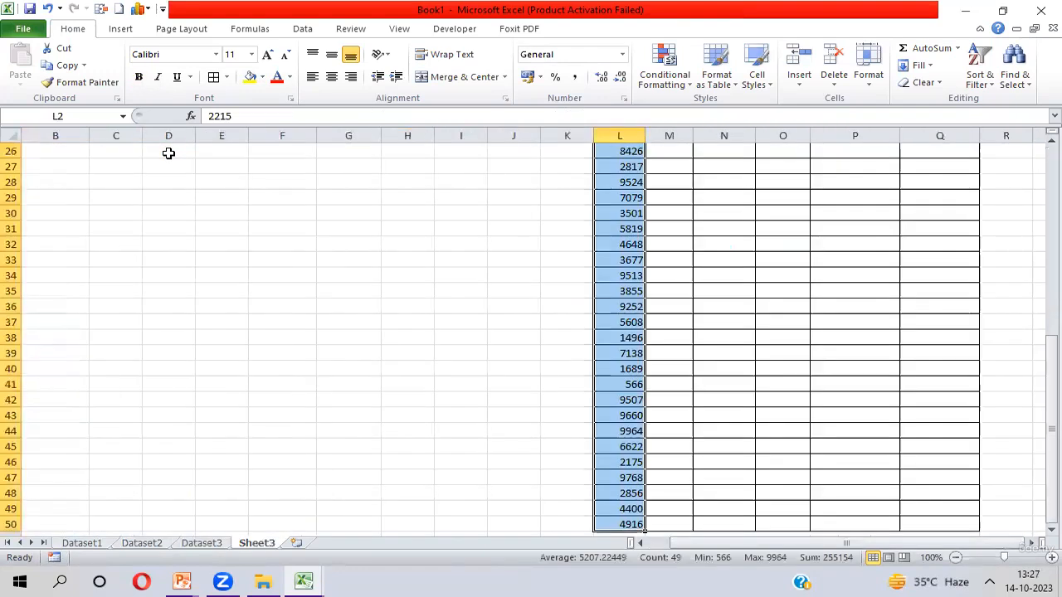
key("ctrl+Up")
key("Right")
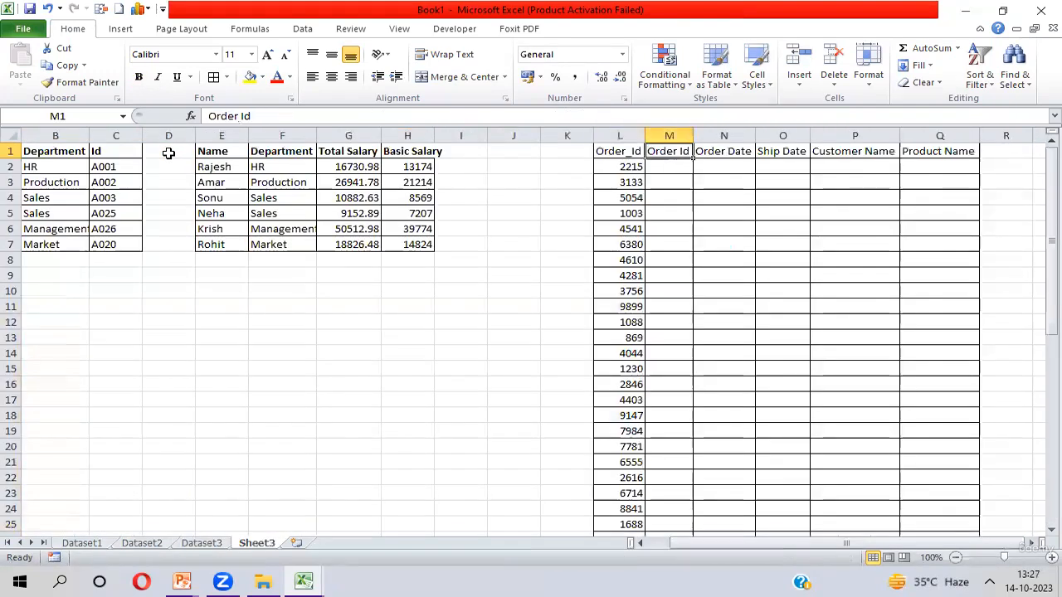
key("Down")
key("Left")
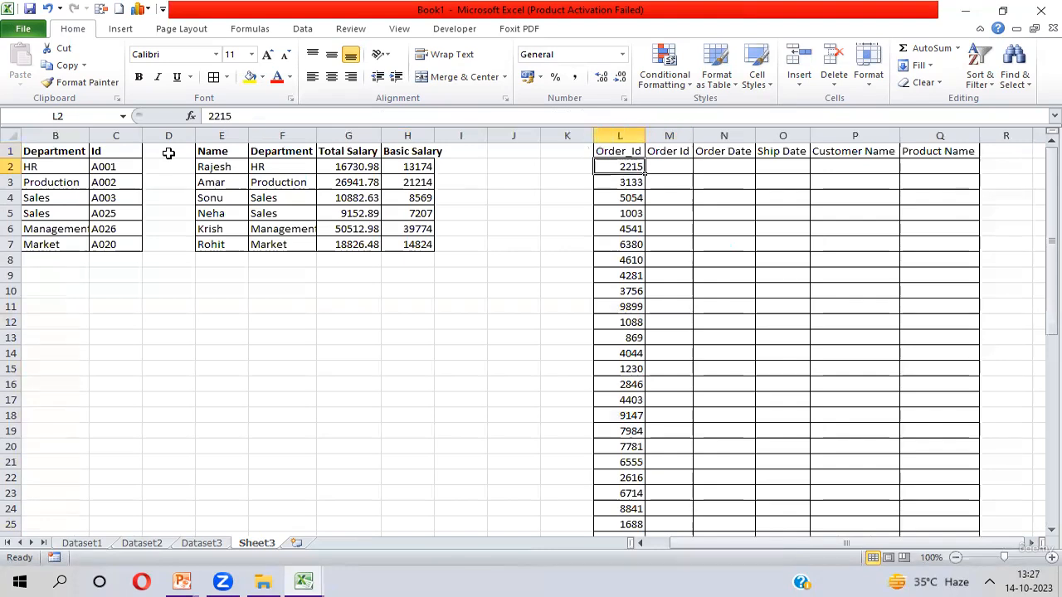
key("ctrl+shift+Down")
key("ctrl+Up")
key("Right")
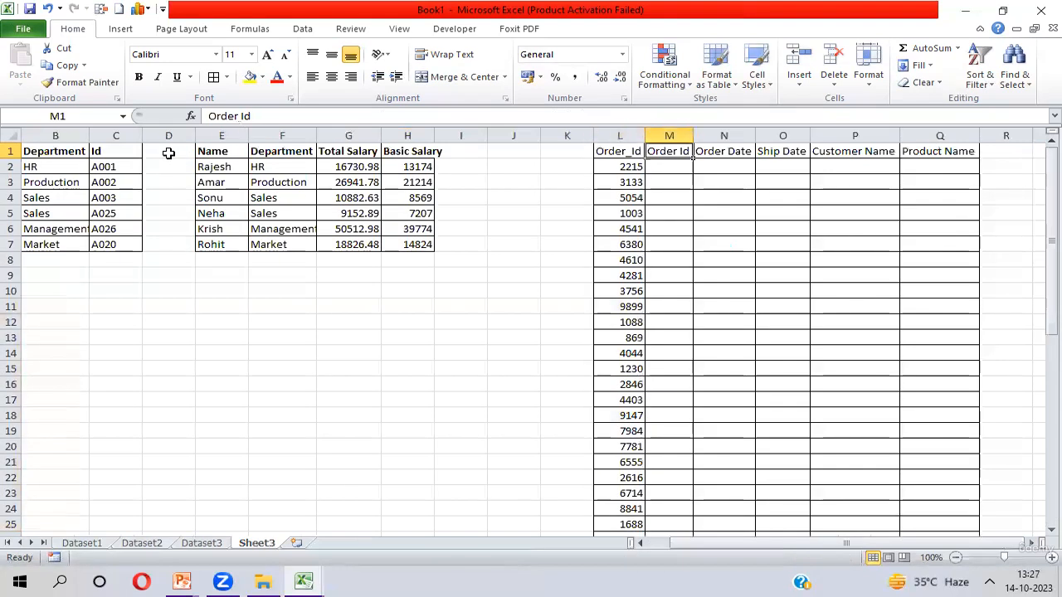
key("Down")
key("shift+Right")
key("shift+Right")
key("shift+Right")
key("shift+Right")
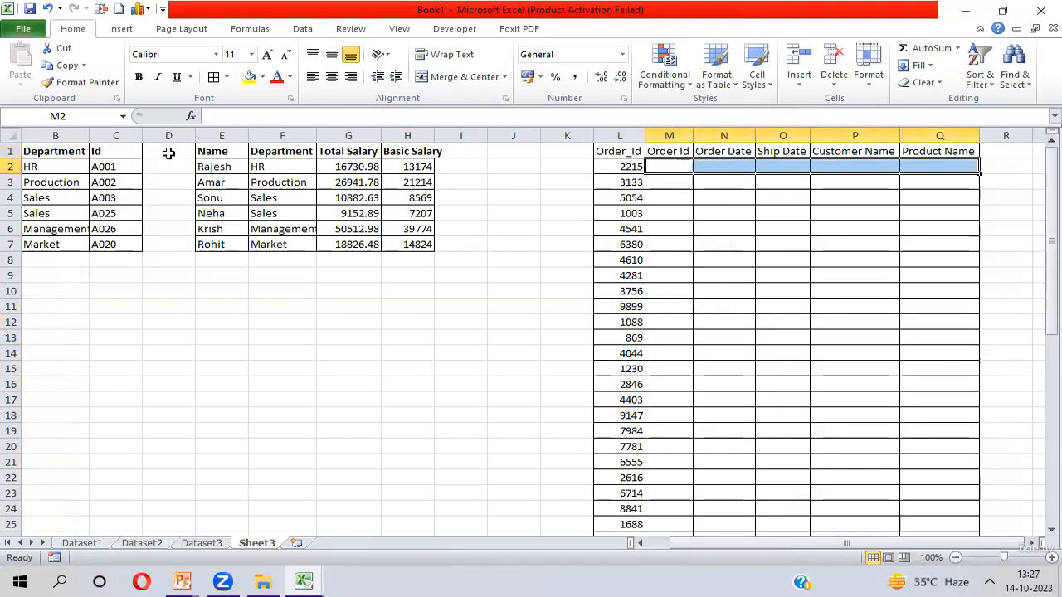
key("shift+Left")
key("shift+Left")
key("shift+Left")
key("shift+Left")
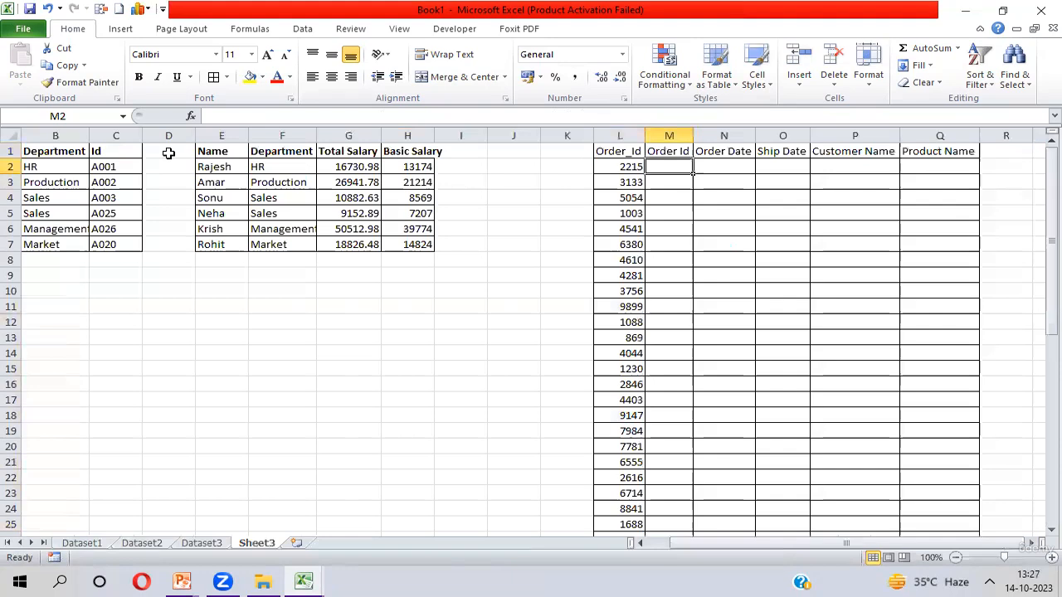
key("shift+Right")
key("shift+Right")
key("shift+Right")
key("shift+Right")
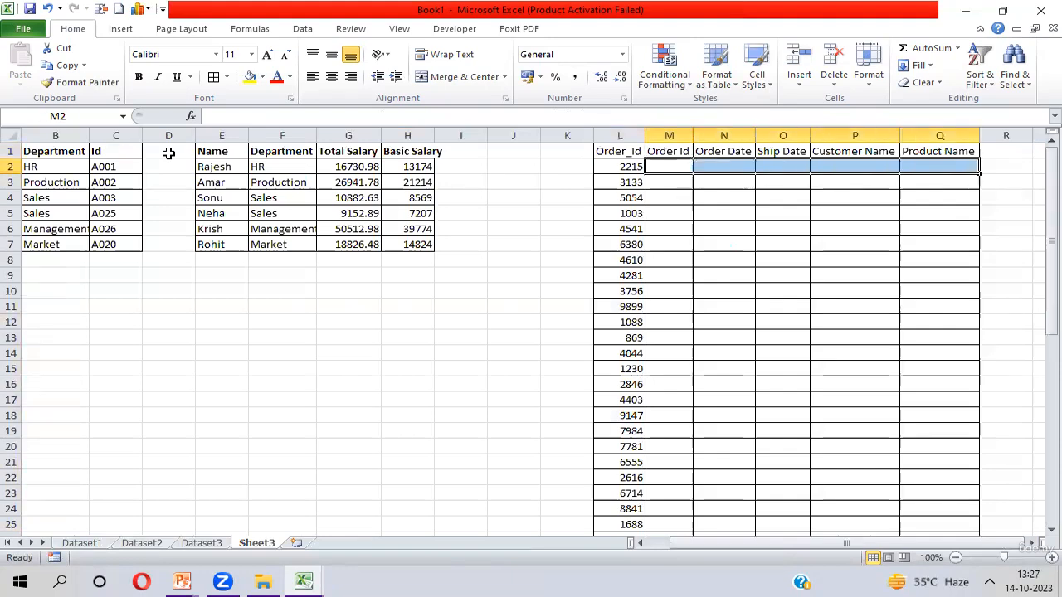
key("Up")
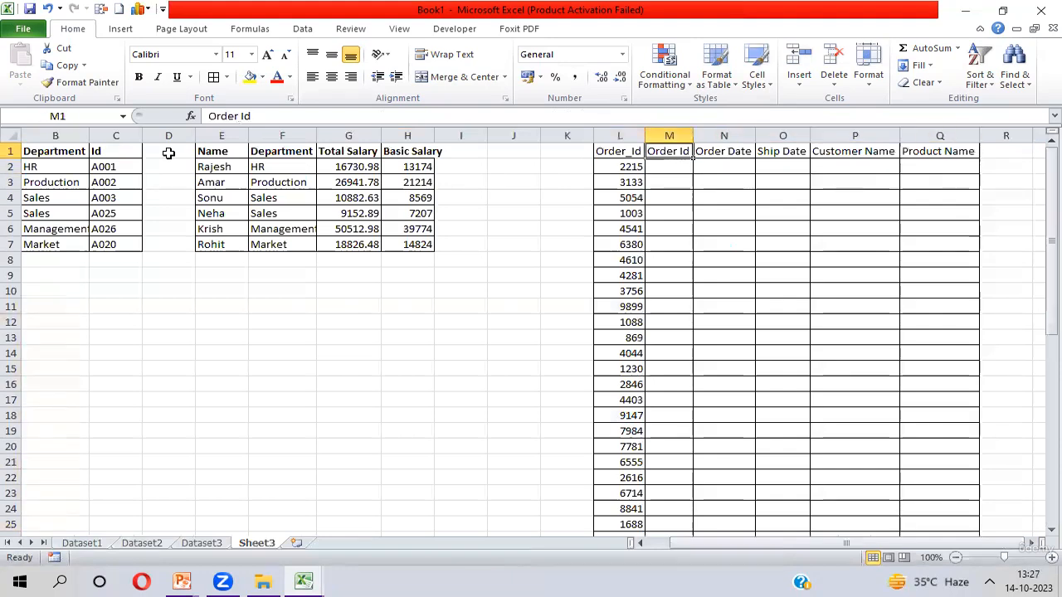
key("Right")
key("Right")
key("Right")
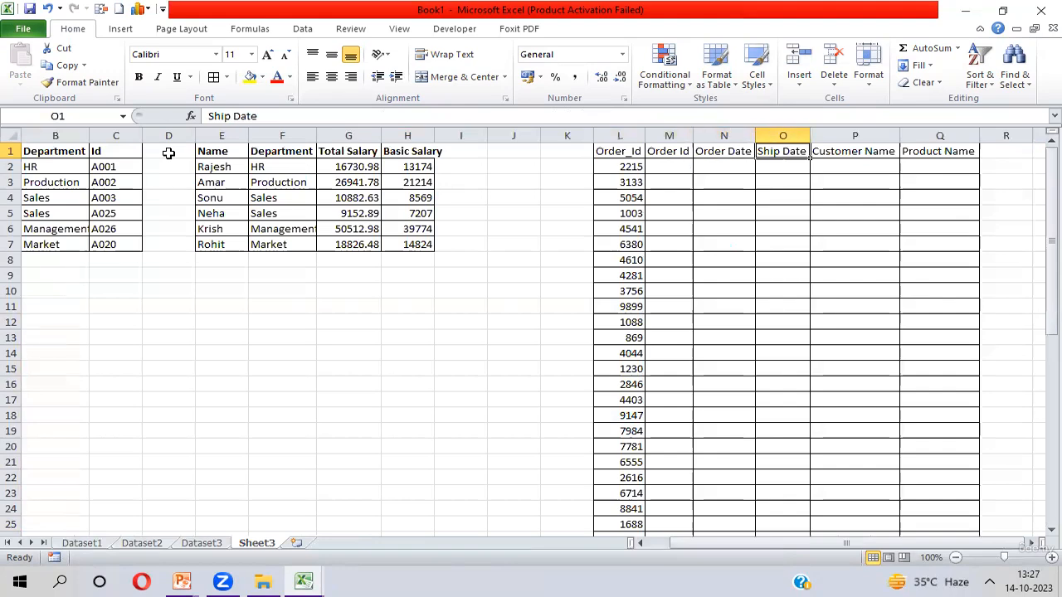
key("Right")
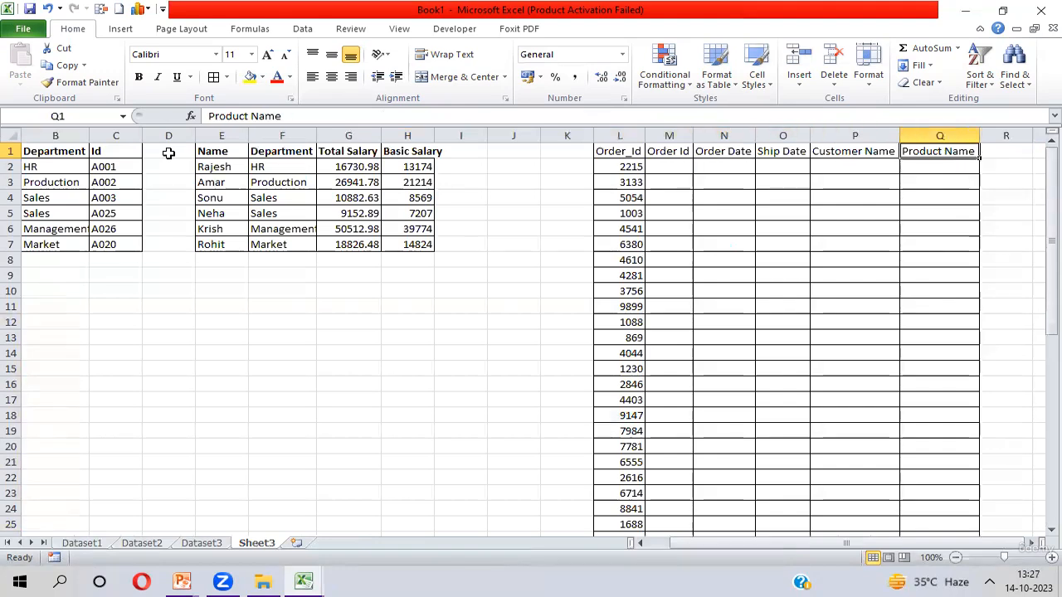
key("Left")
key("Left")
key("Left")
key("Left")
key("Down")
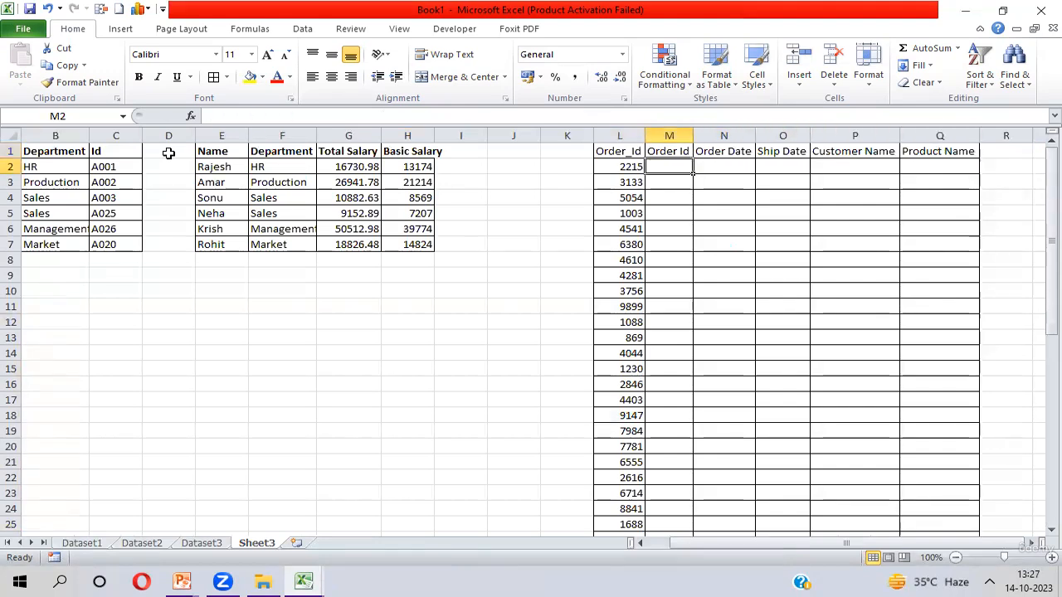
key("Left")
key("ctrl+shift+Down")
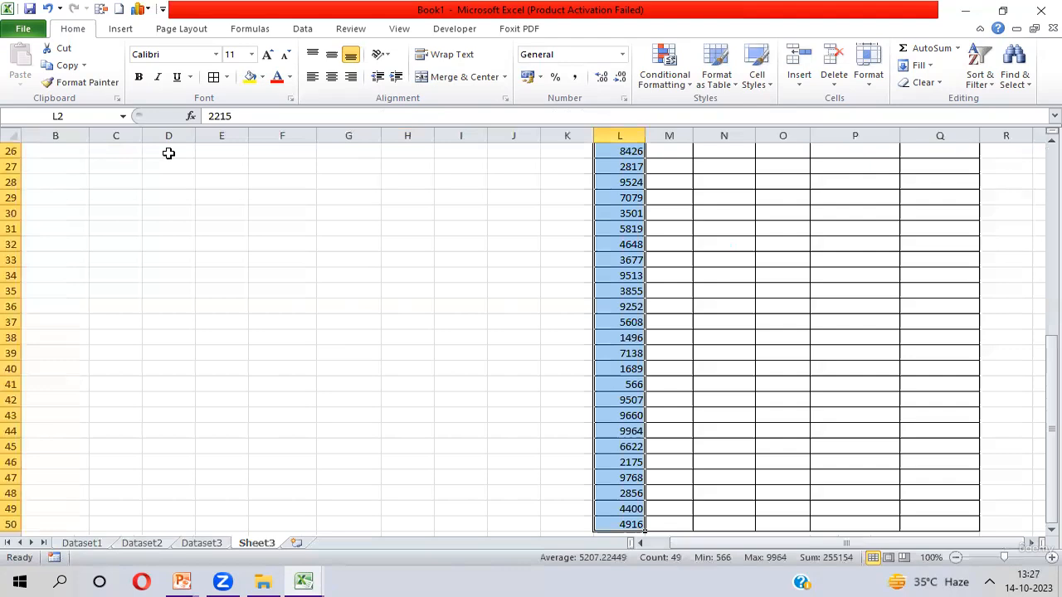
key("ctrl+Up")
key("Right")
key("Down")
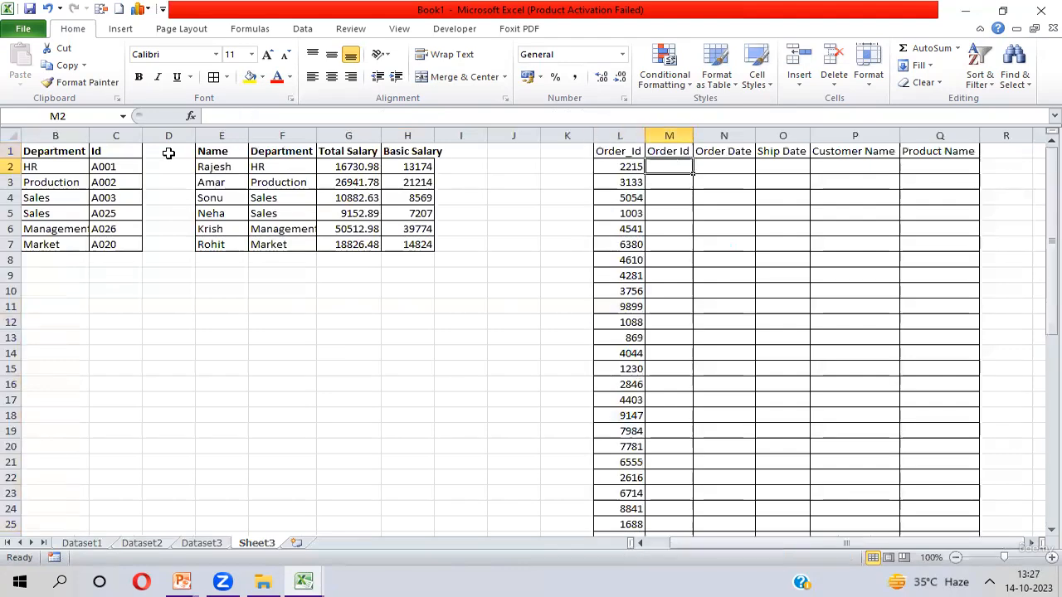
left_click(263, 166)
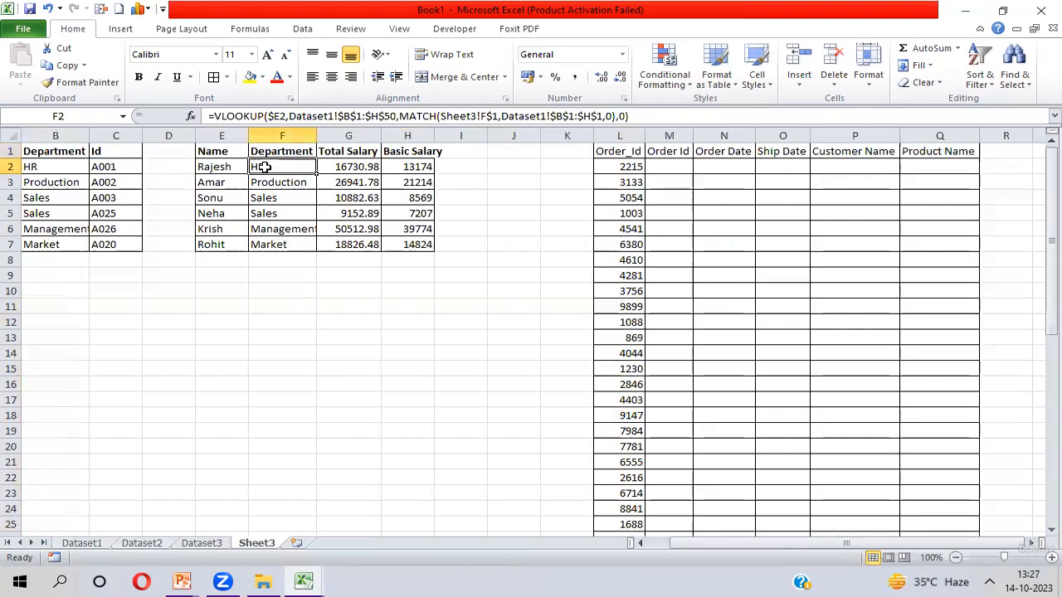
- Start a VLOOKUP formula in M2 with the absolute-column reference $L2 as the lookup value
left_click(671, 165)
type("=")
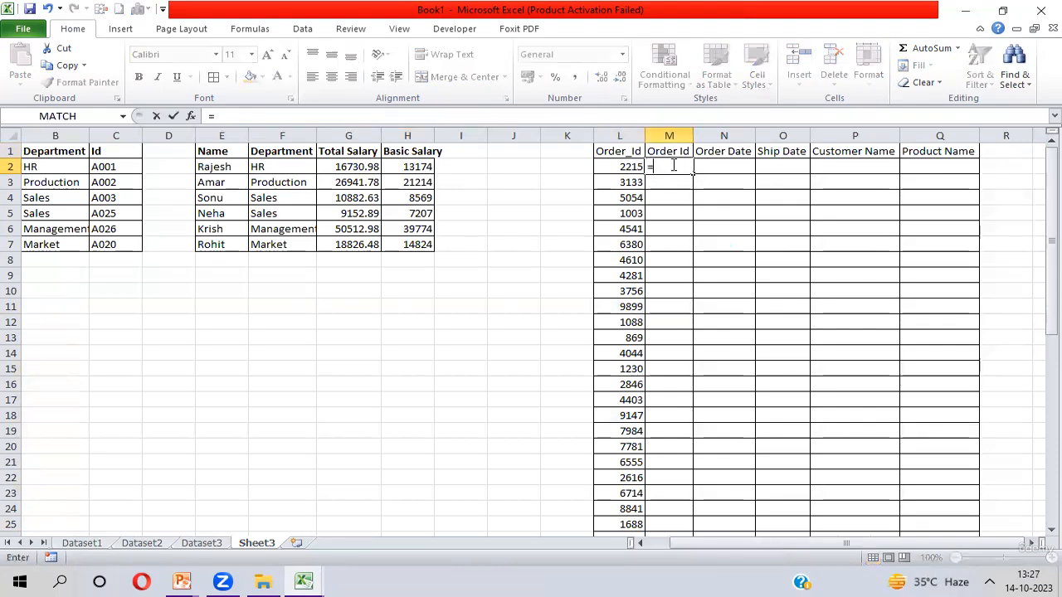
type("vl")
key("Tab")
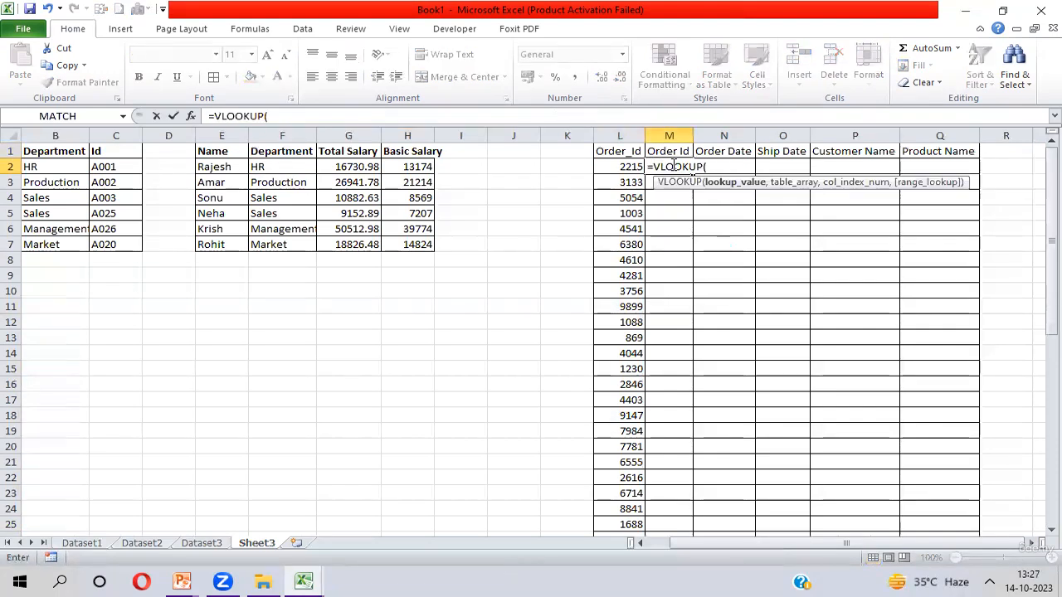
key("Left")
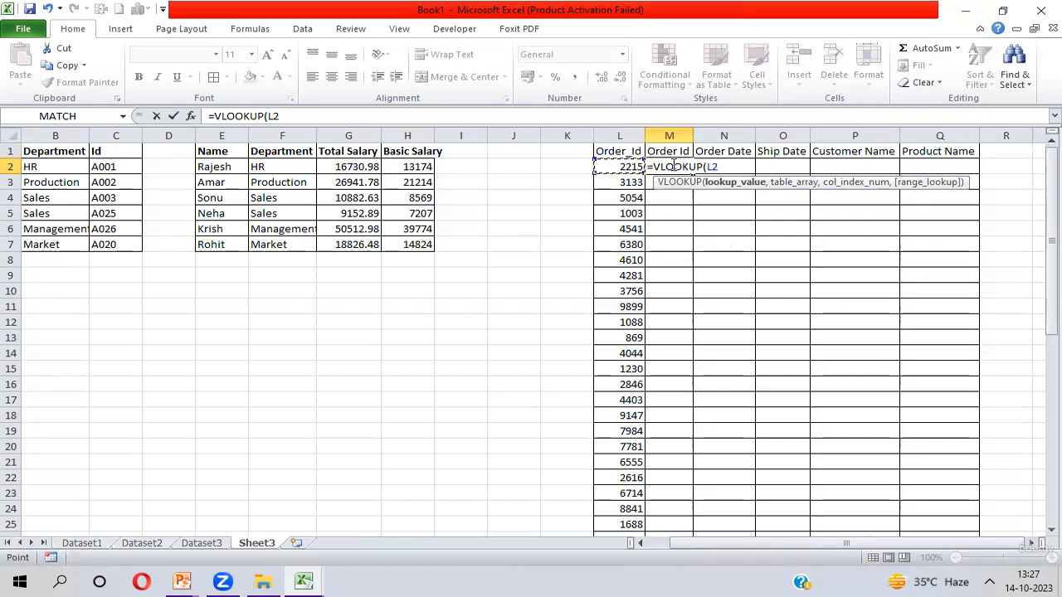
key("F4")
key("F4")
key("F4")
type(",")
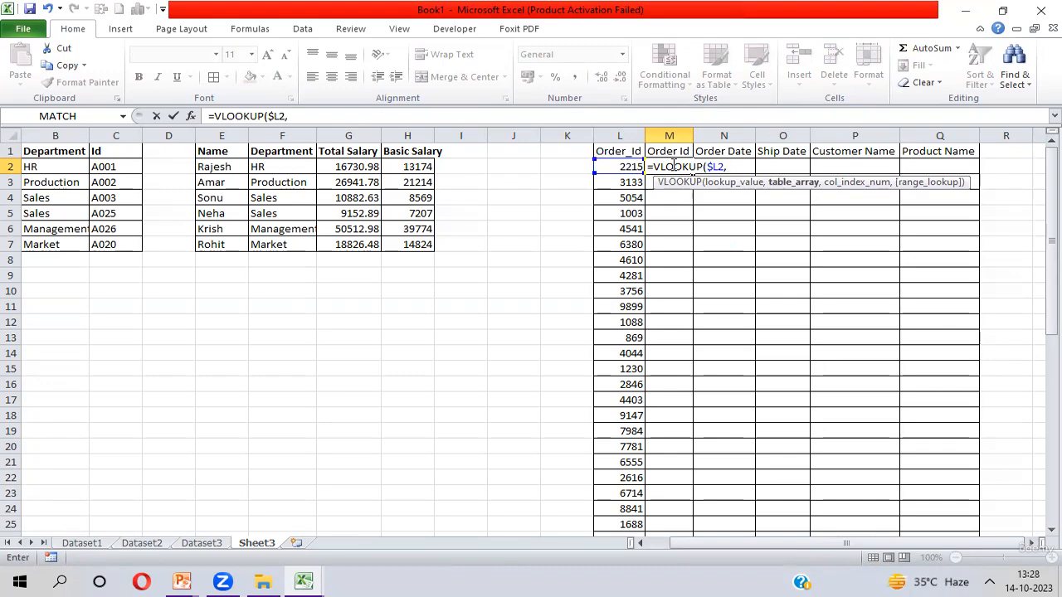
- Complete the M2 formula with table range Dataset2!$B$1:$U$8400, column index 1 and exact match 0
key("ctrl+Page_Up")
key("ctrl+Page_Up")
key("ctrl+Page_Up")
key("ctrl+Page_Down")
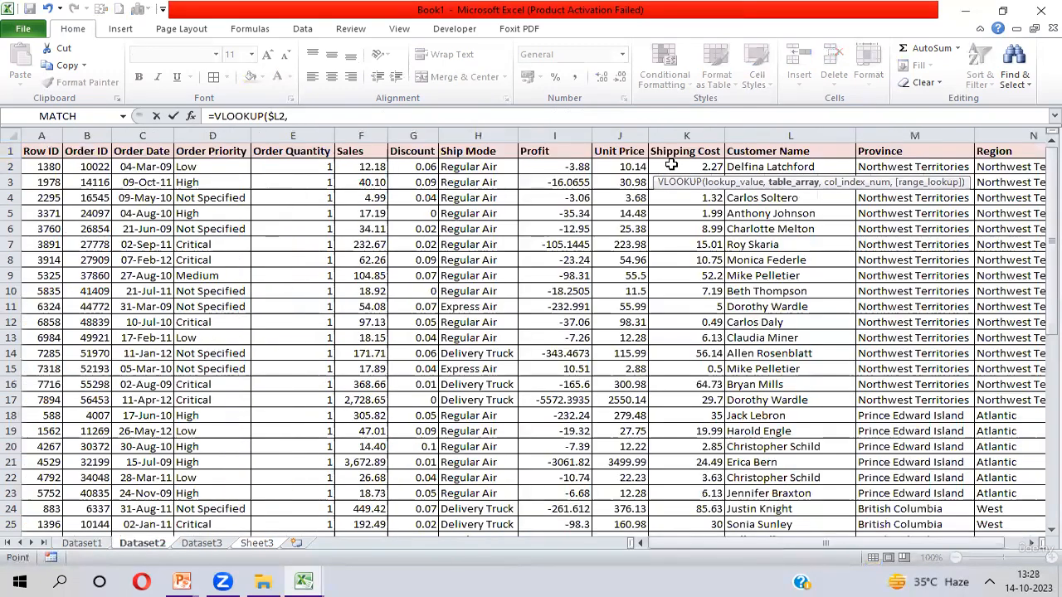
key("ctrl+Home")
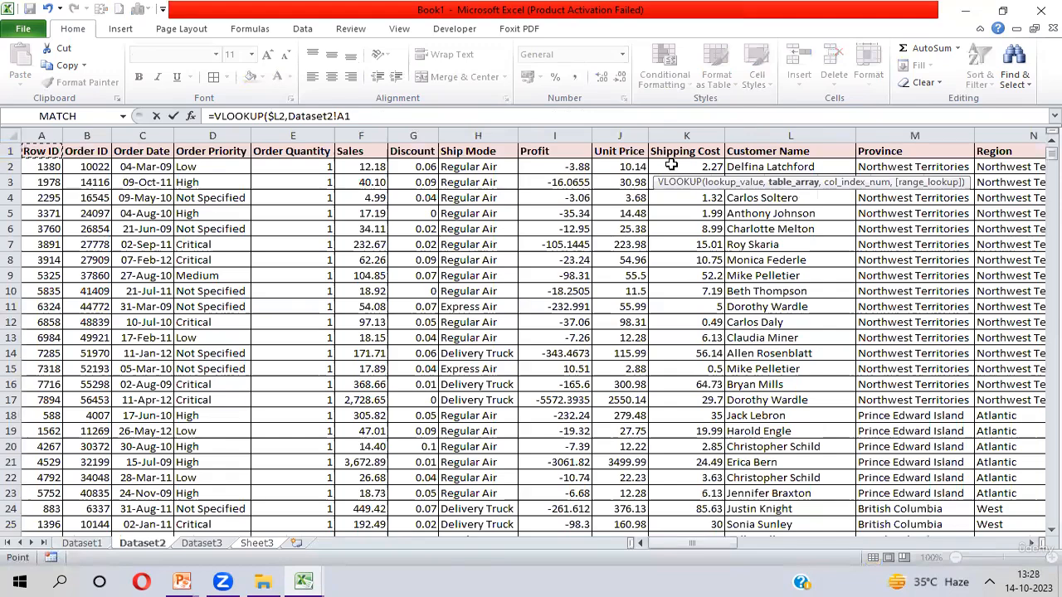
key("Right")
key("ctrl+shift+Right")
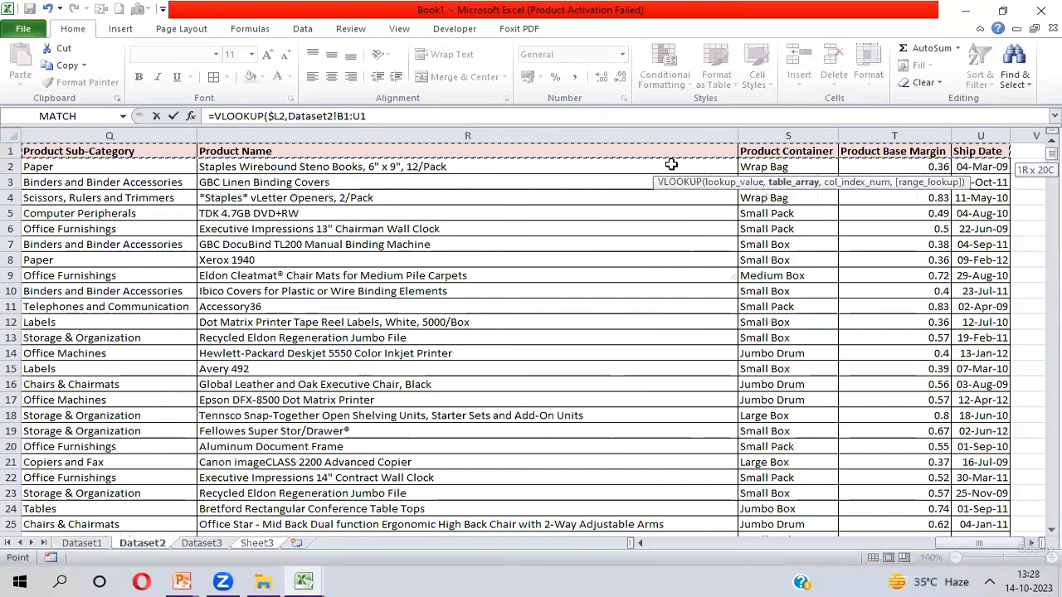
key("ctrl+shift+Down")
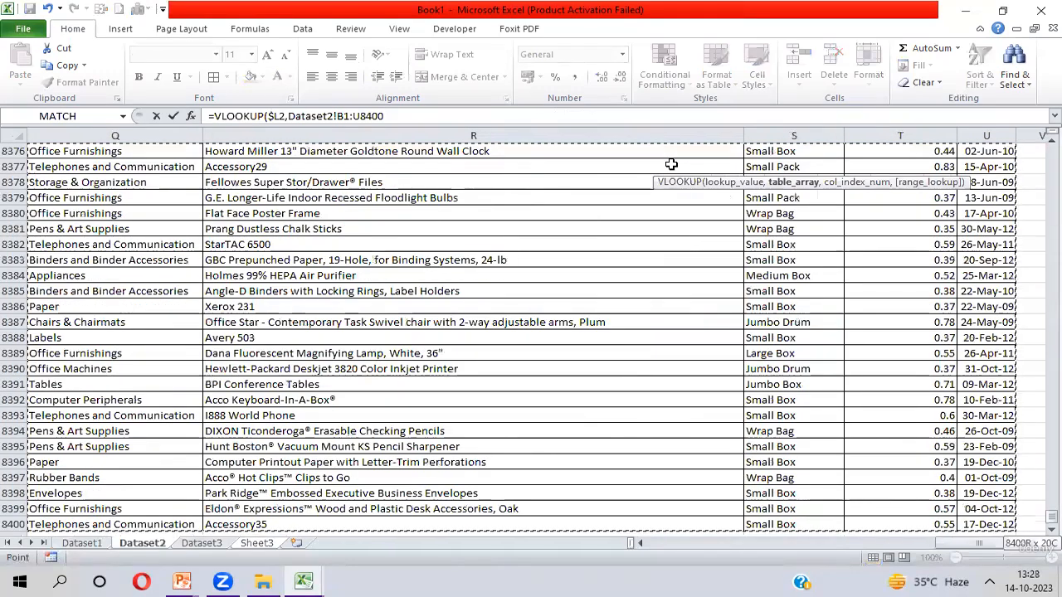
key("F4")
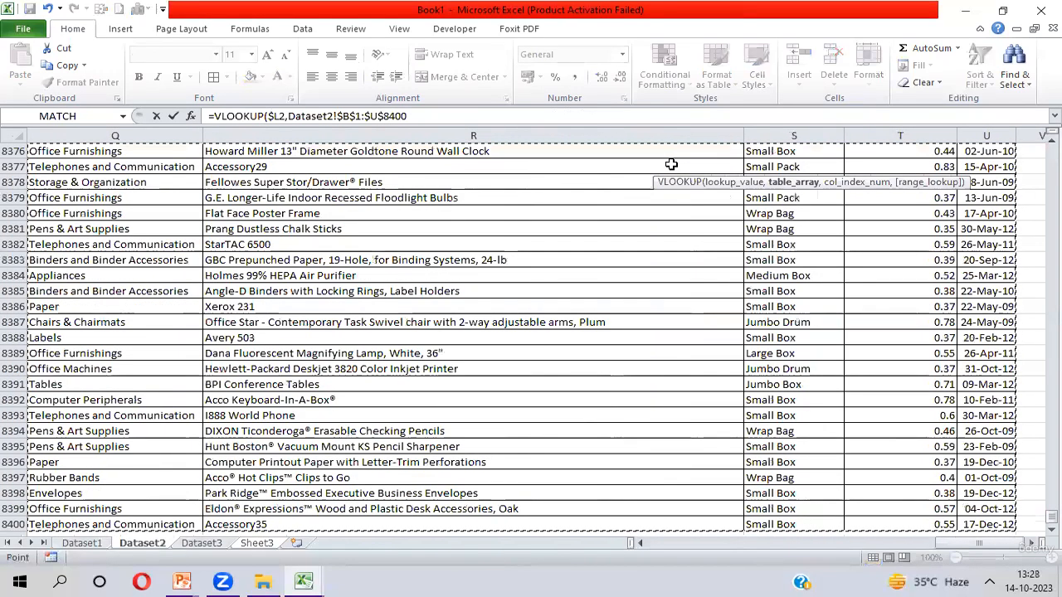
type(",")
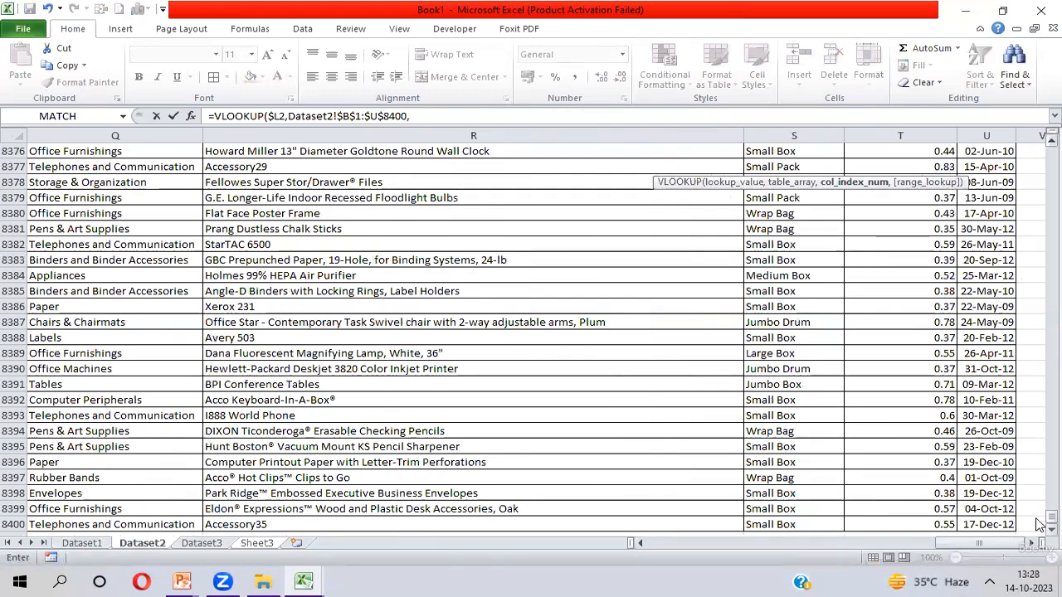
left_click_drag(1039, 519, 1040, 149)
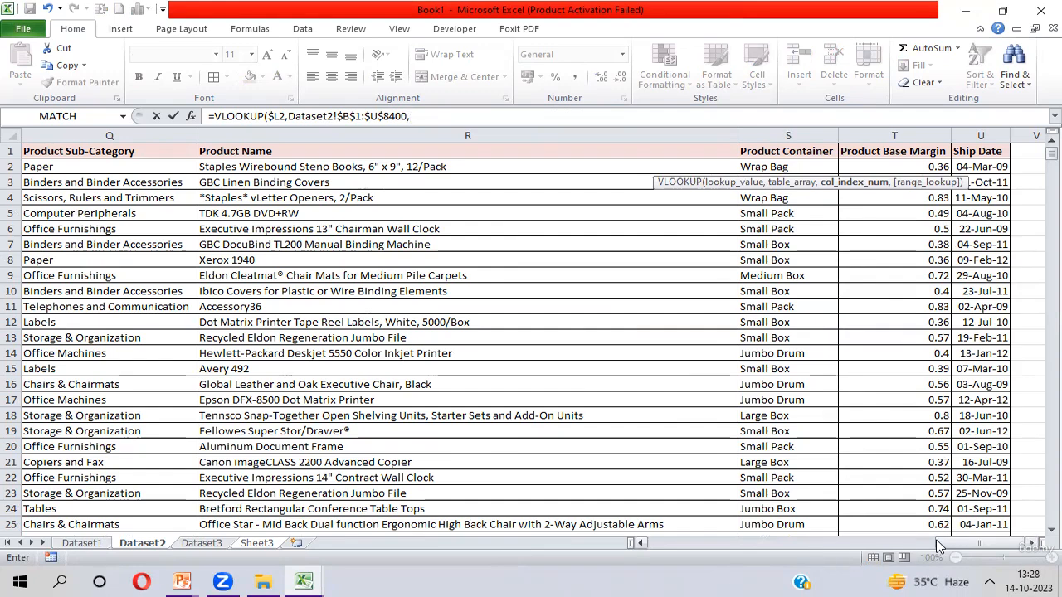
left_click_drag(954, 545, 466, 524)
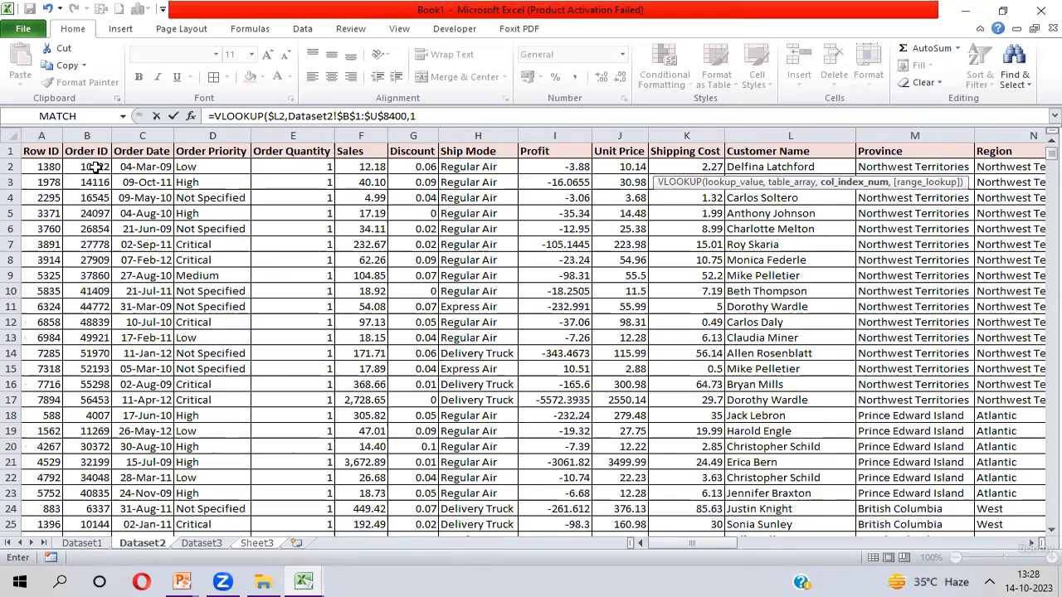
type(",0")
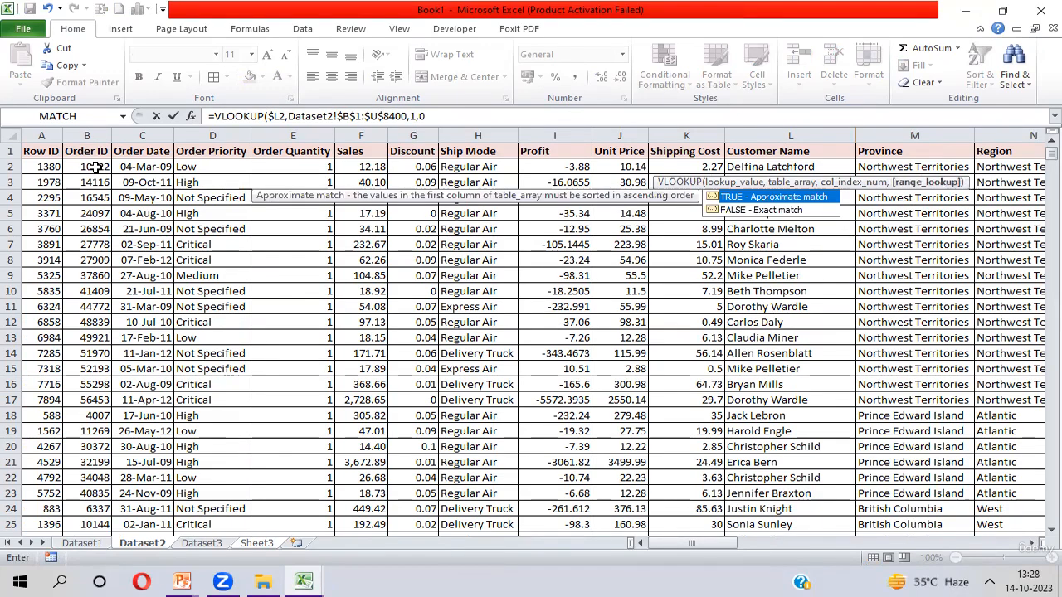
type(")")
key("Return")
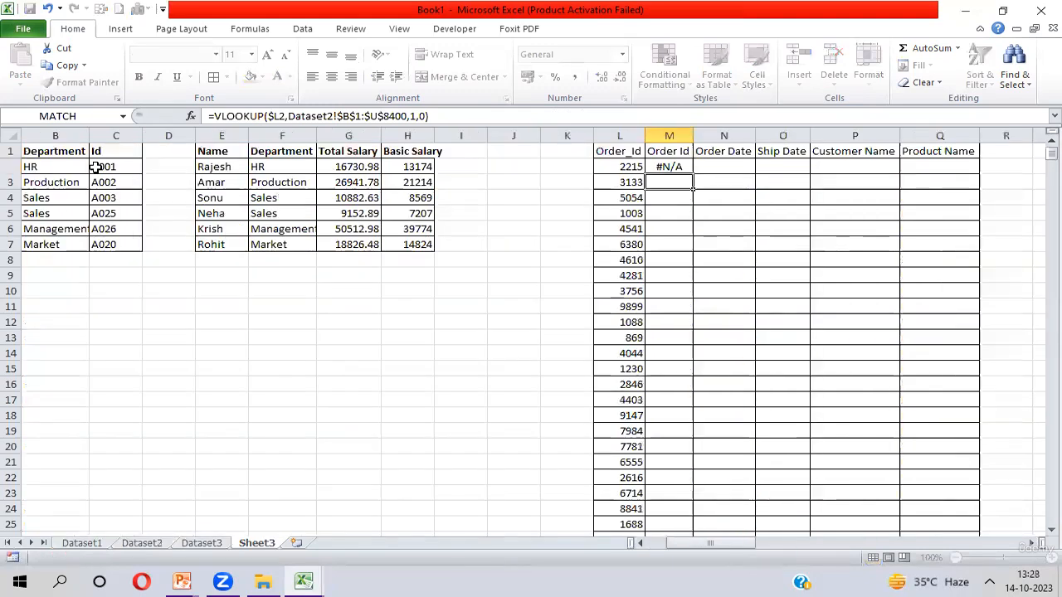
key("Up")
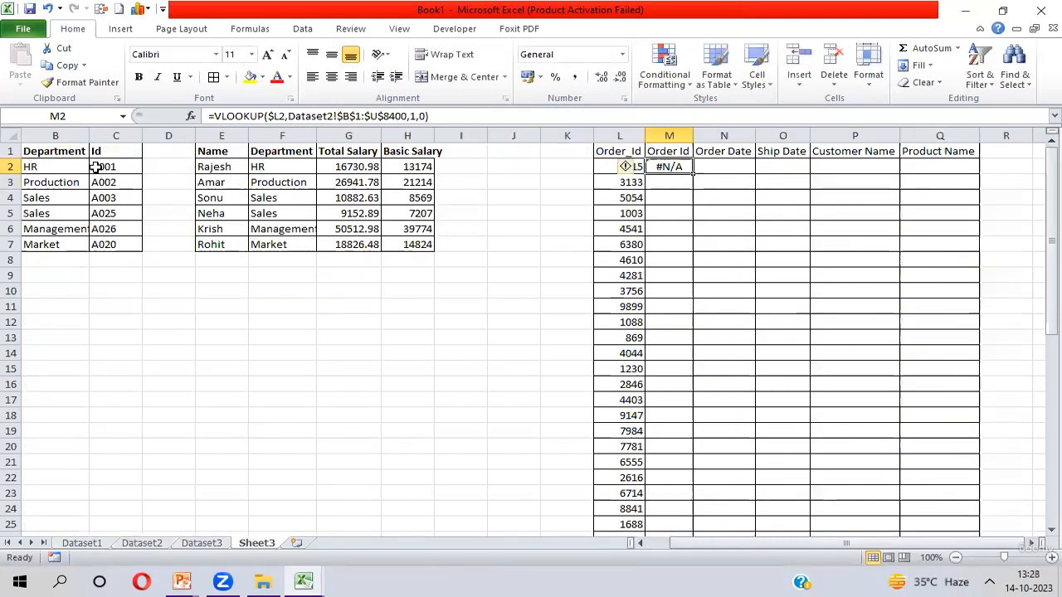
key("Left")
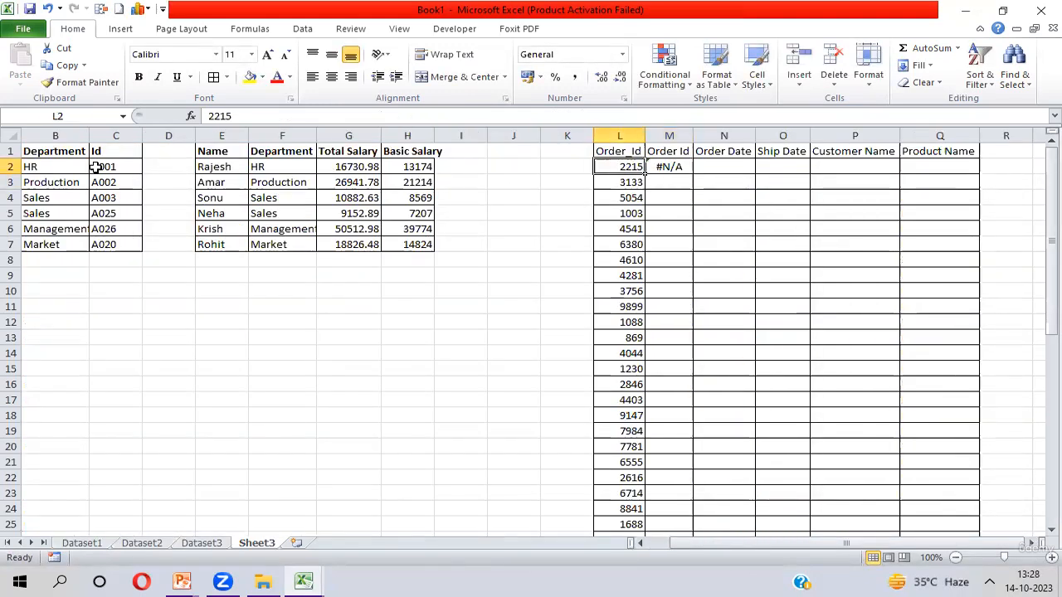
- Fill the M2 VLOOKUP formula down through M50
key("Right")
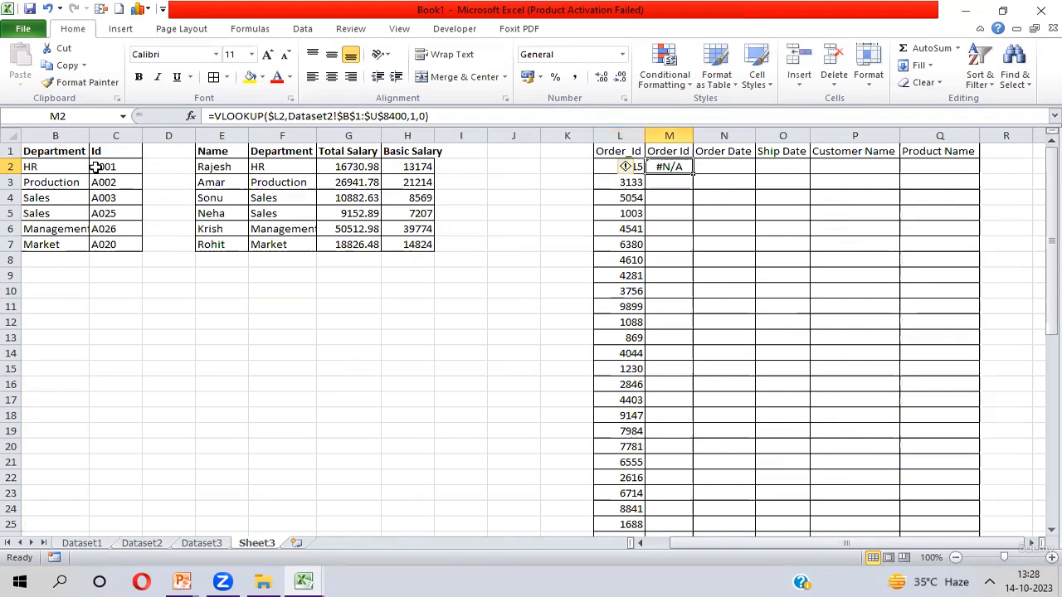
key("Left")
key("ctrl+Down")
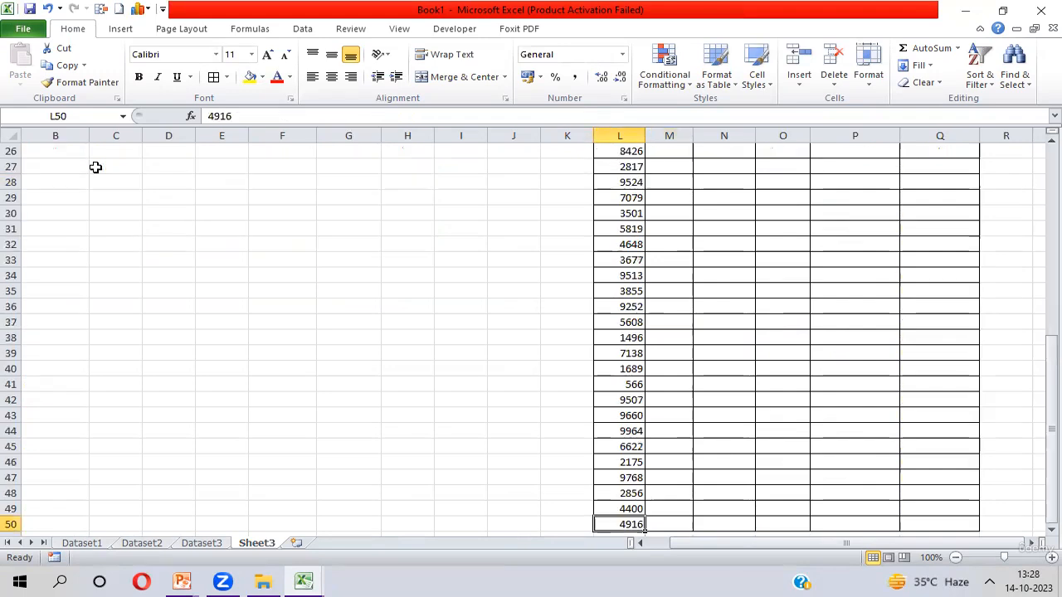
key("Right")
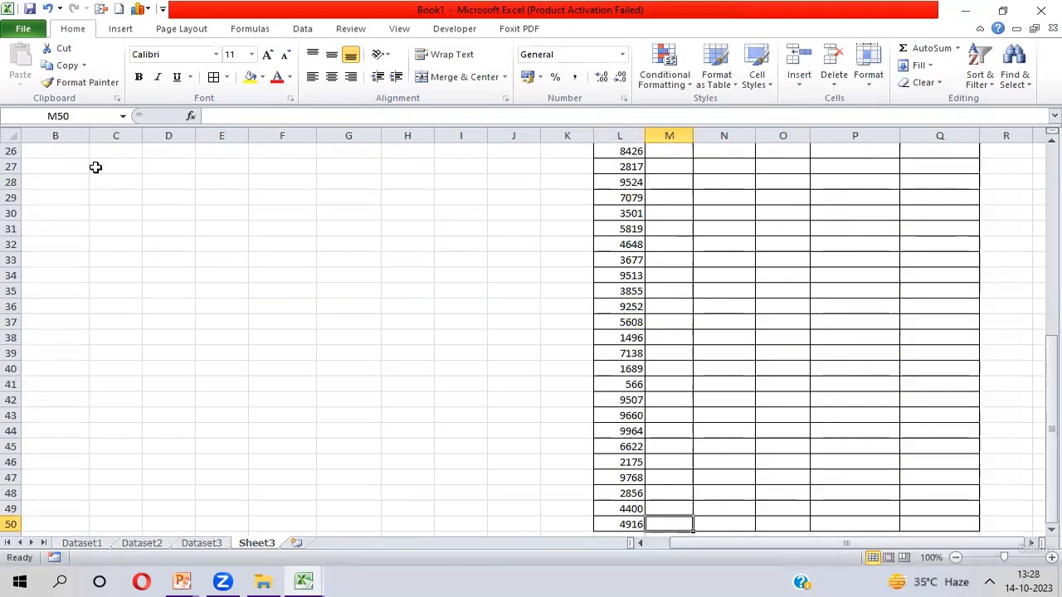
key("ctrl+shift+Up")
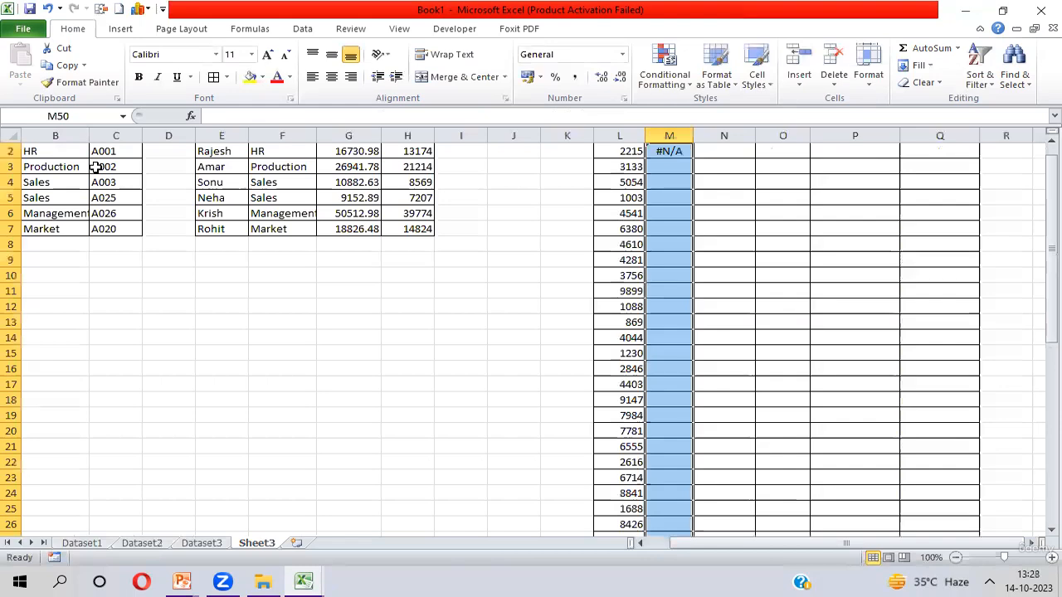
key("ctrl+d")
- Check the filled Order Id lookup results in column M against the Order_Id values in column L
key("ctrl+Up")
key("Down")
key("Down")
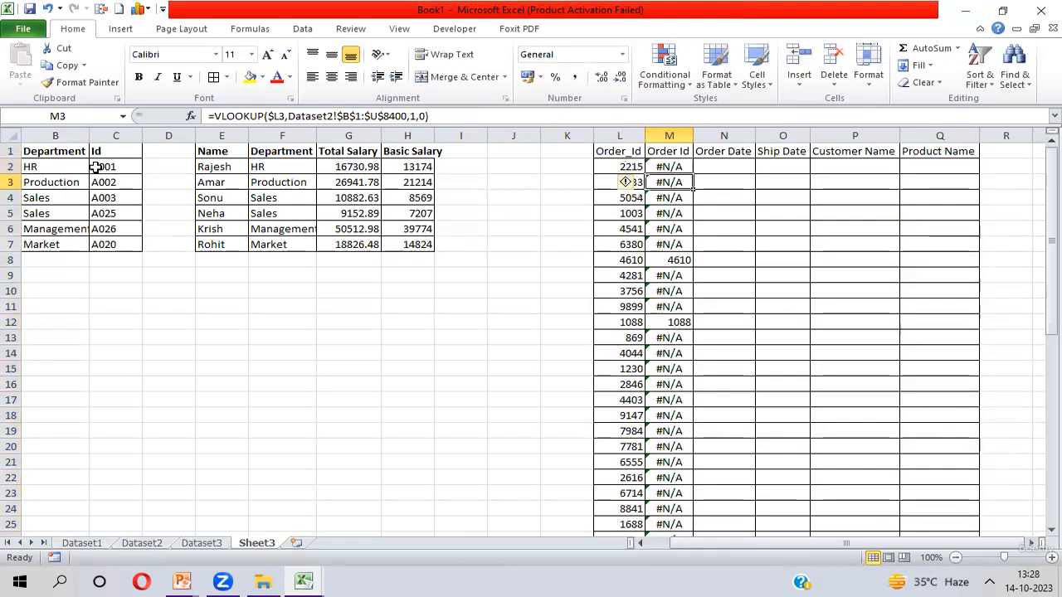
key("Down")
key("Down")
key("Down")
key("Down")
key("Down")
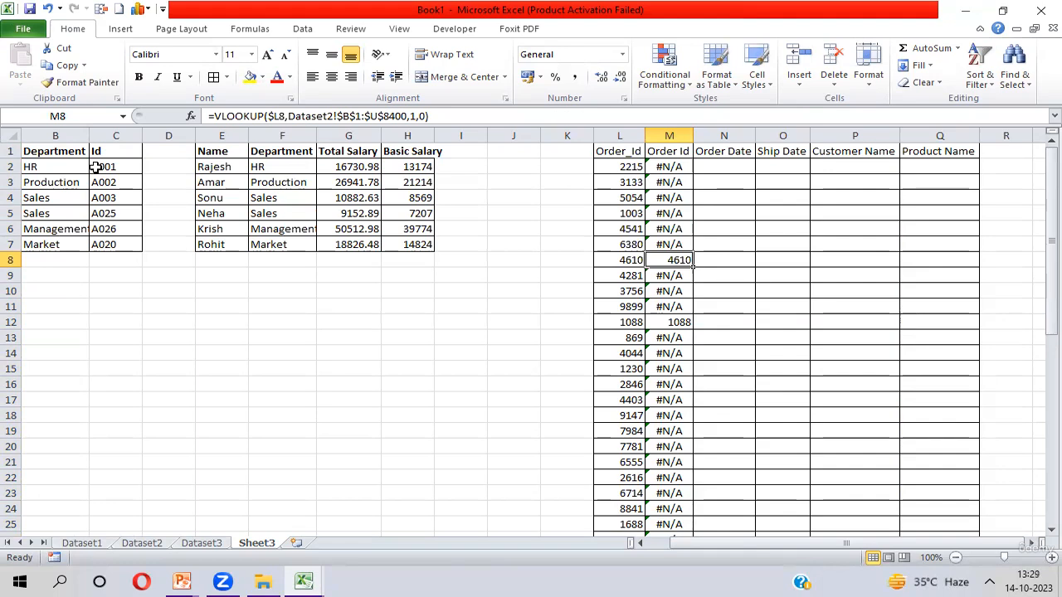
key("Left")
key("Up")
key("Up")
key("Up")
key("Up")
key("Up")
key("Up")
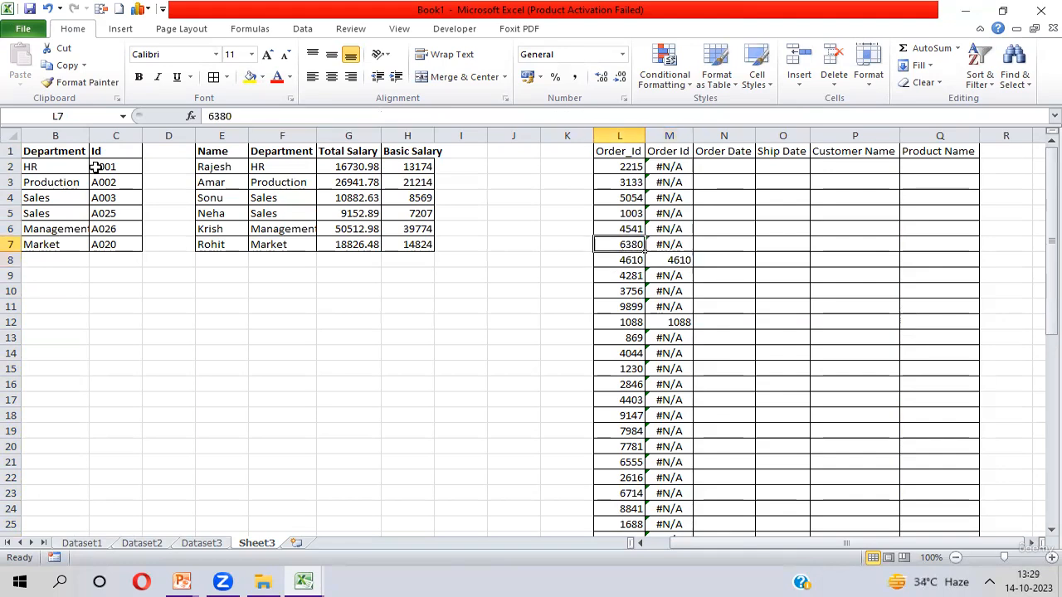
key("Right")
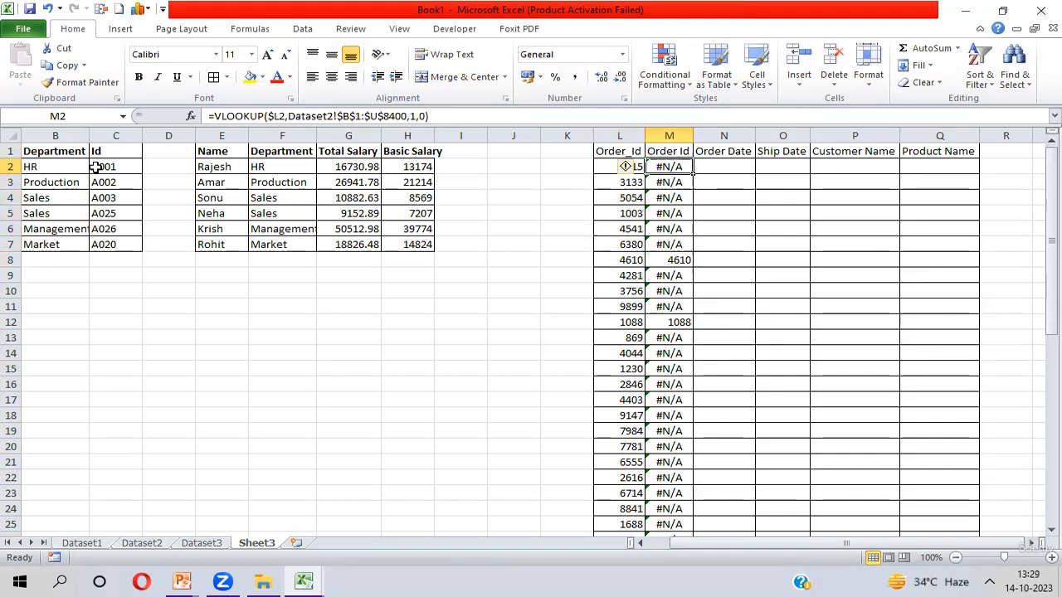
key("ctrl+shift+Down")
key("ctrl+Up")
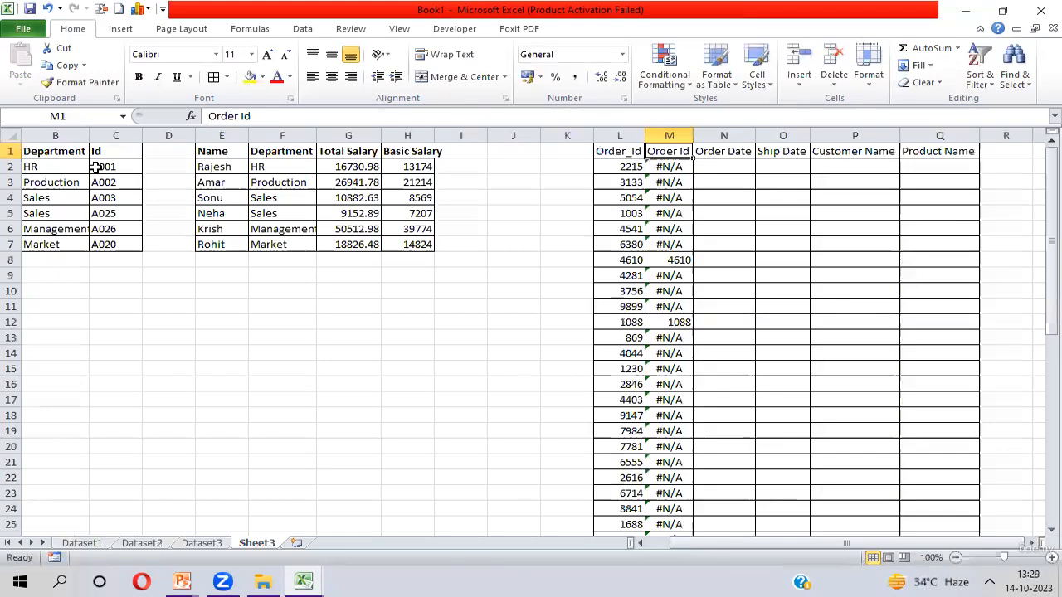
key("Left")
key("Down")
key("ctrl+shift+Down")
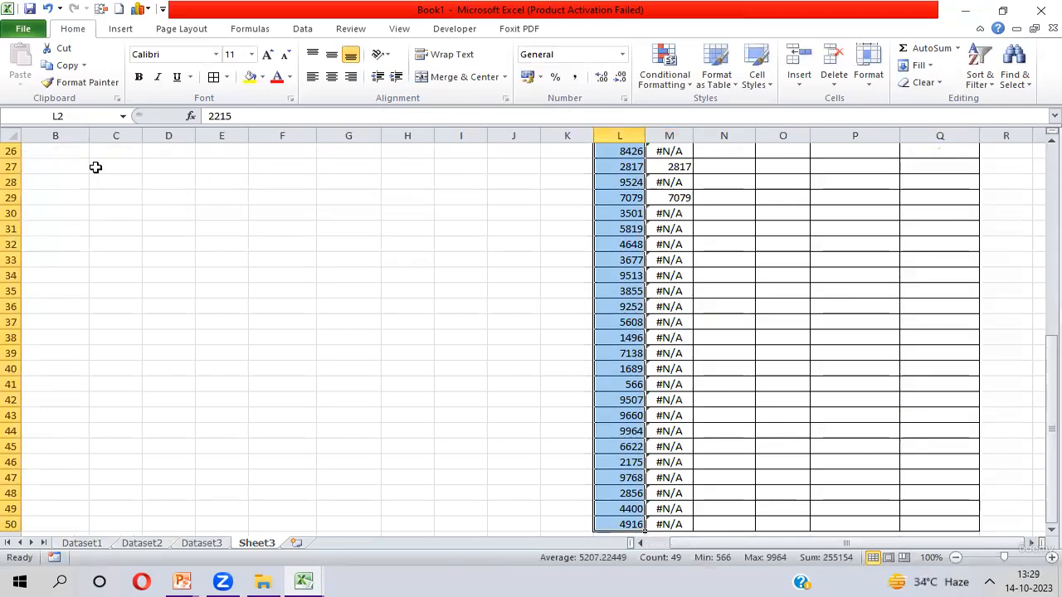
- Switch across the sheets to view the Dataset2 headers, then return to M2 on Sheet3
key("ctrl+Page_Up")
key("ctrl+Page_Up")
key("ctrl+Page_Up")
key("ctrl+Page_Down")
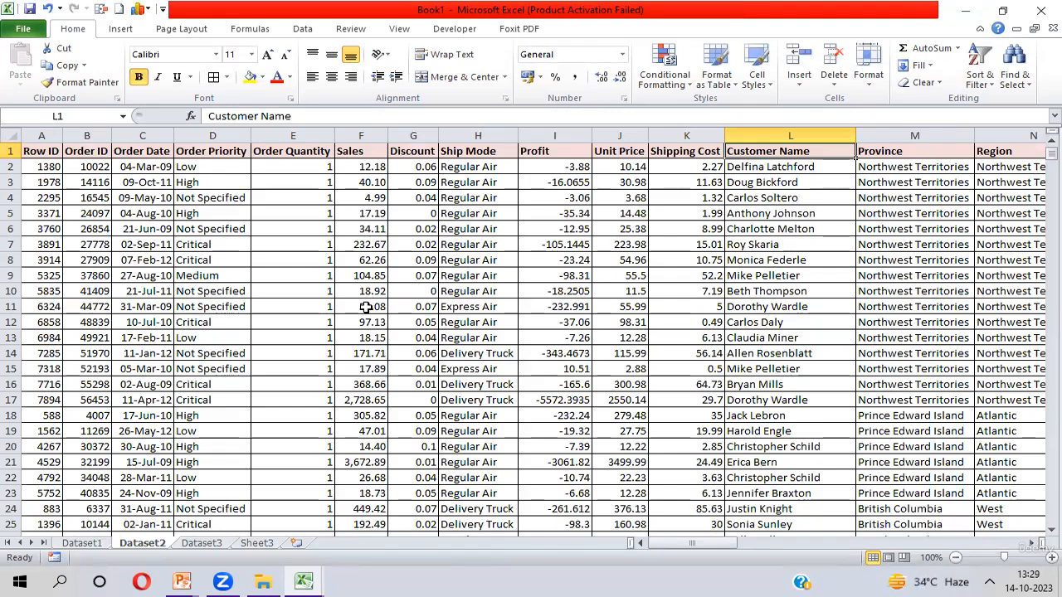
key("ctrl+Page_Down")
key("ctrl+Page_Down")
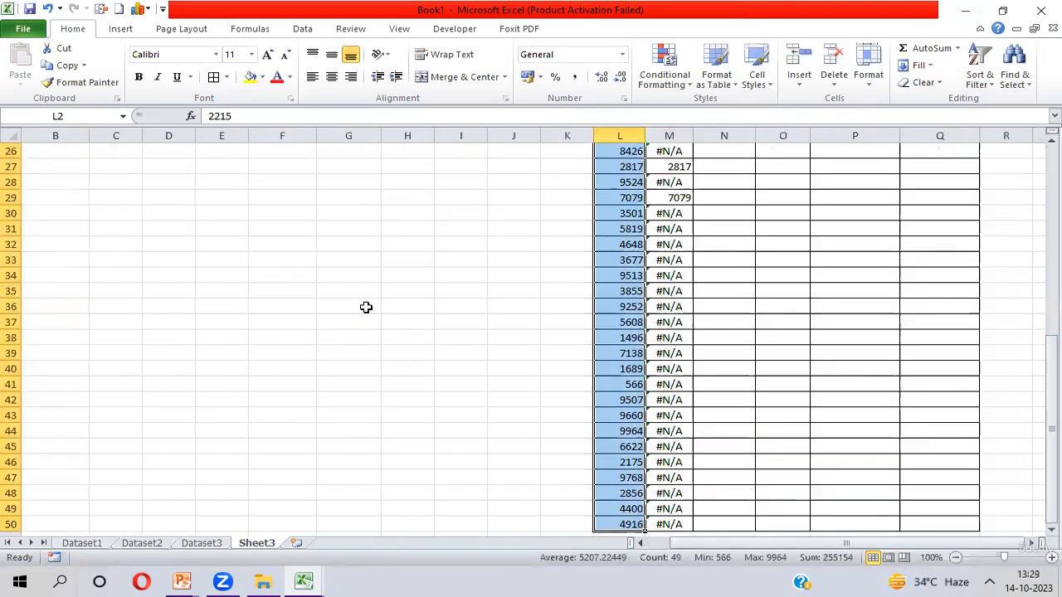
key("Up")
key("Down")
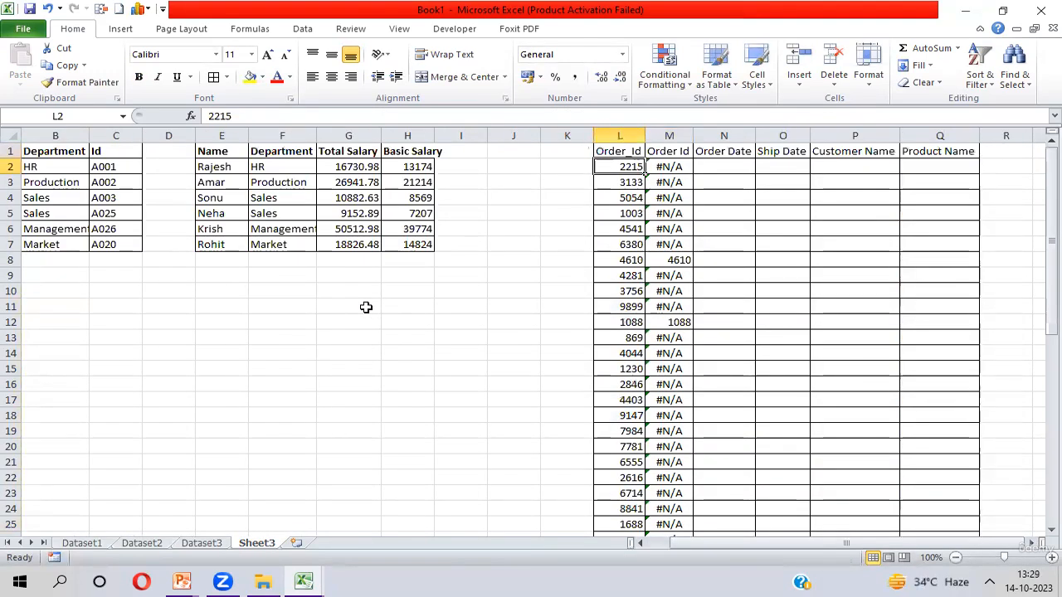
key("Right")
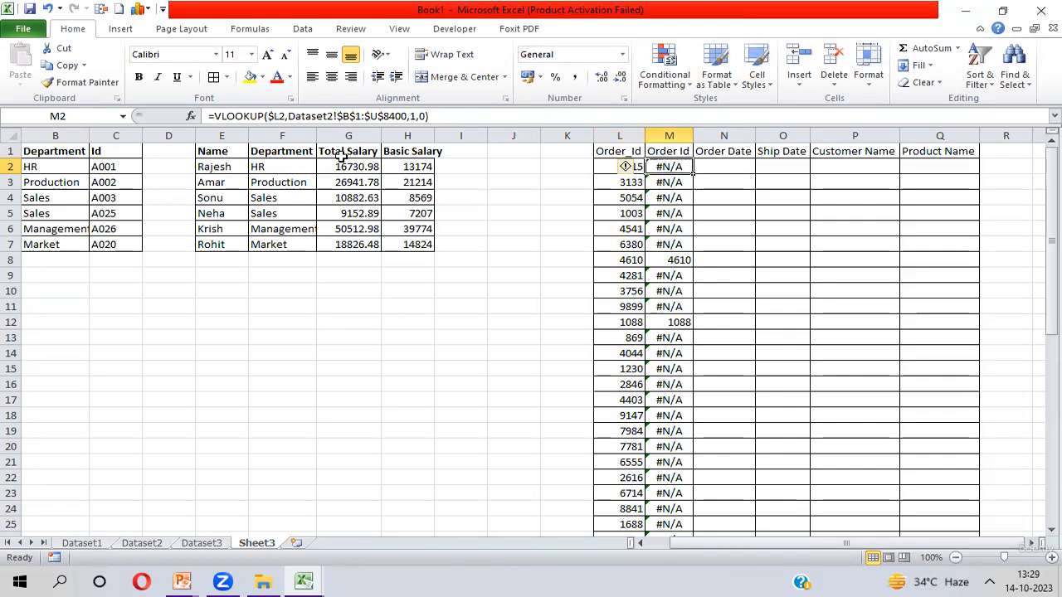
left_click(409, 117)
double_click(413, 116)
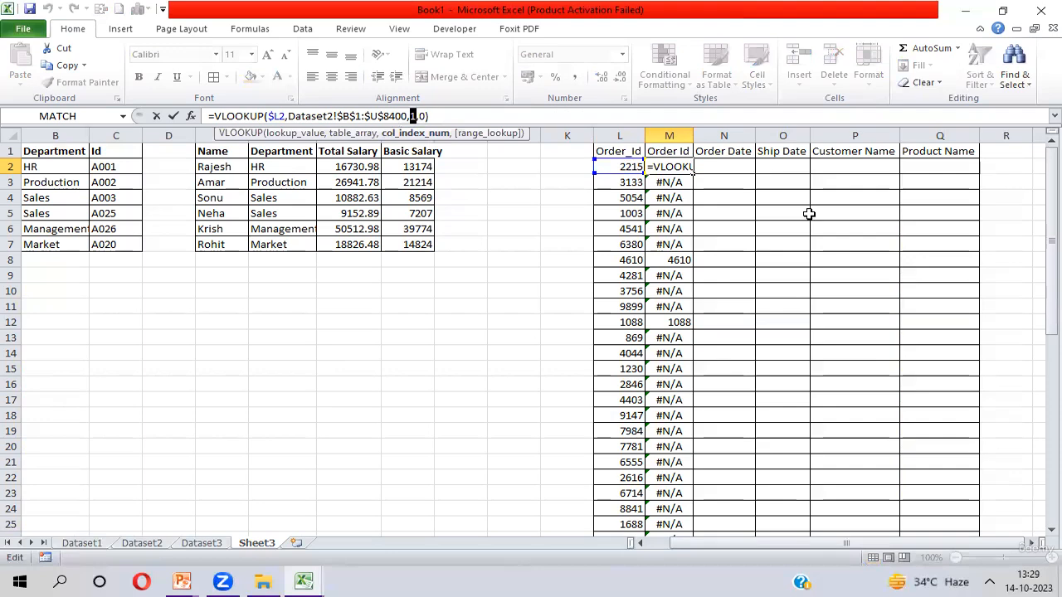
key("Escape")
- Review the order detail headers Order Date through Product Name in N1:Q1
key("Up")
key("Right")
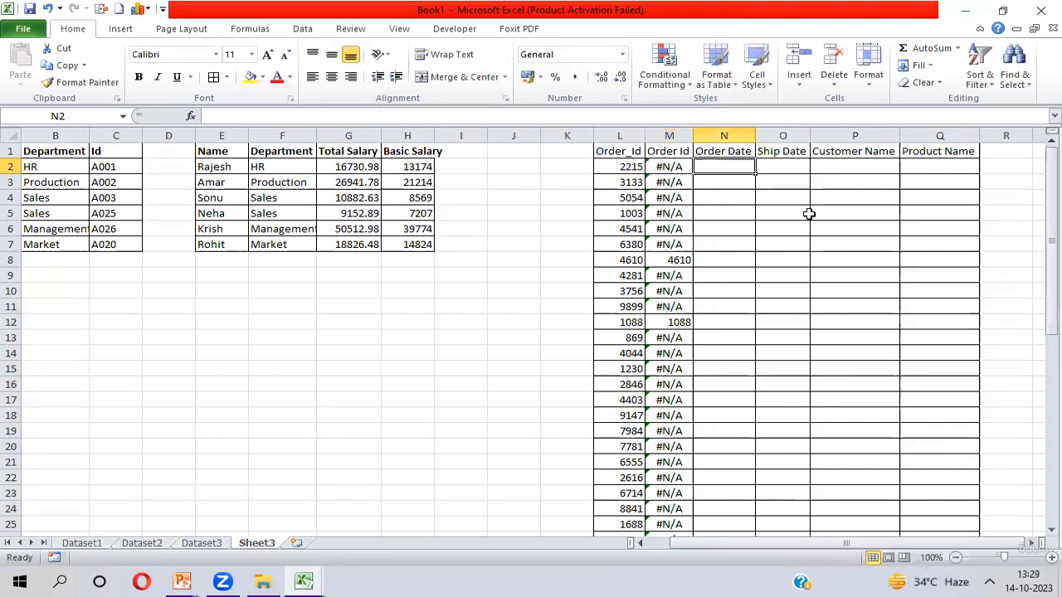
key("Right")
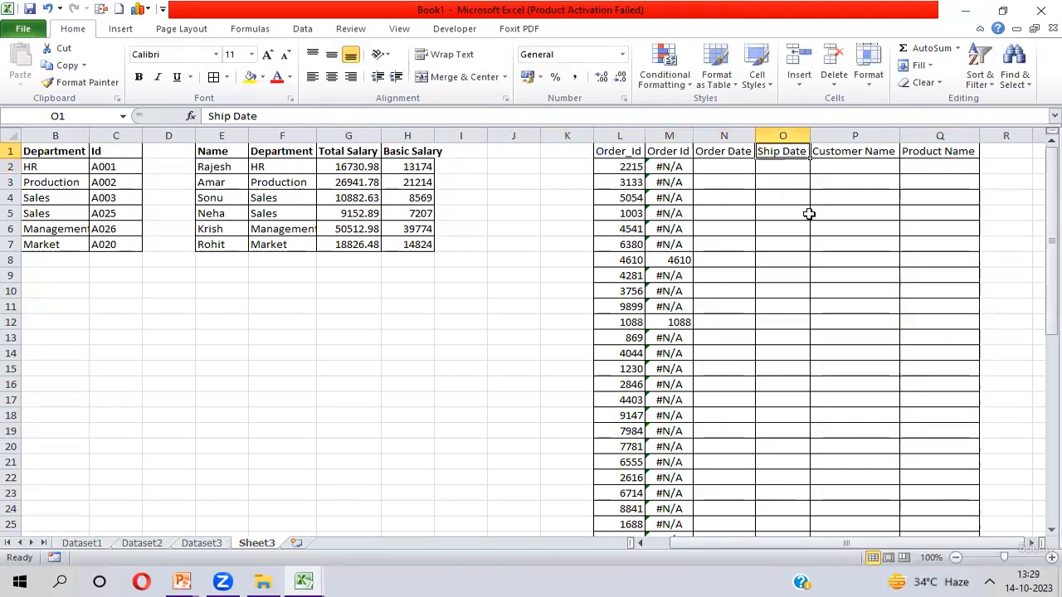
key("Right")
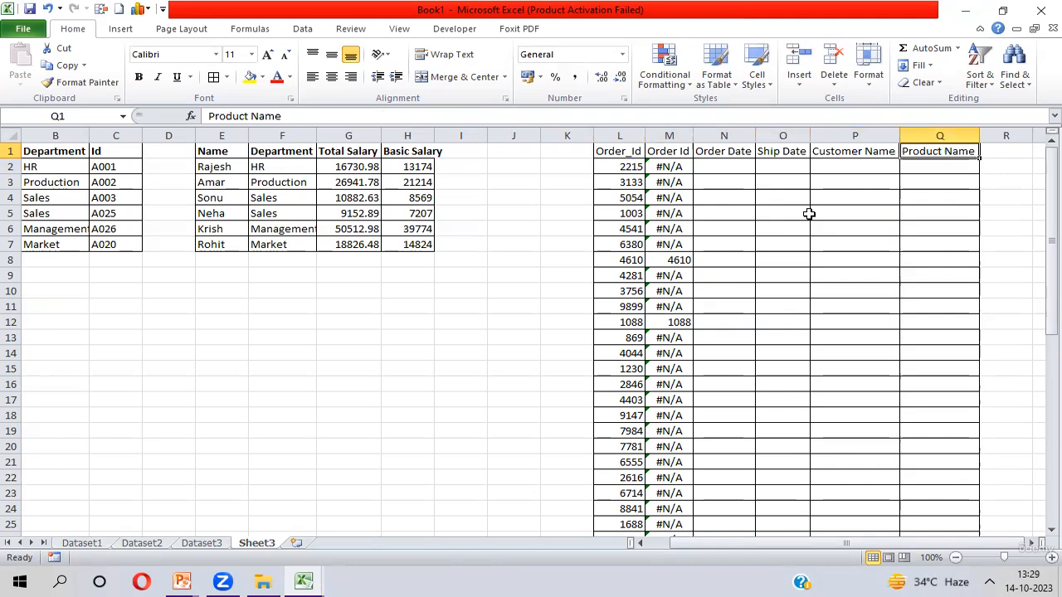
key("Left")
key("Left")
key("Left")
key("Left")
key("Right")
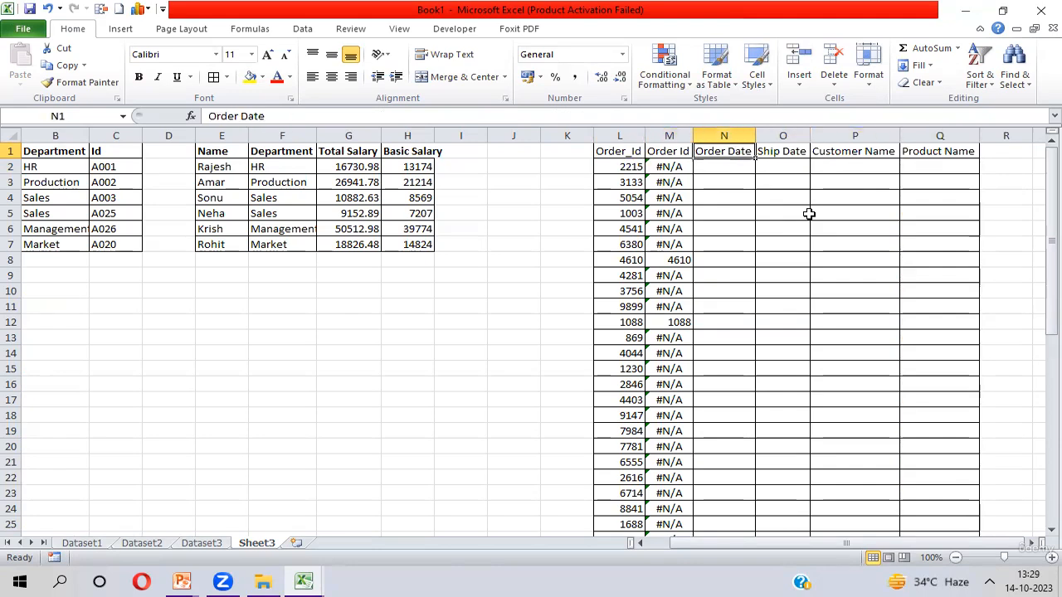
key("shift+Right")
key("shift+Right")
key("shift+Right")
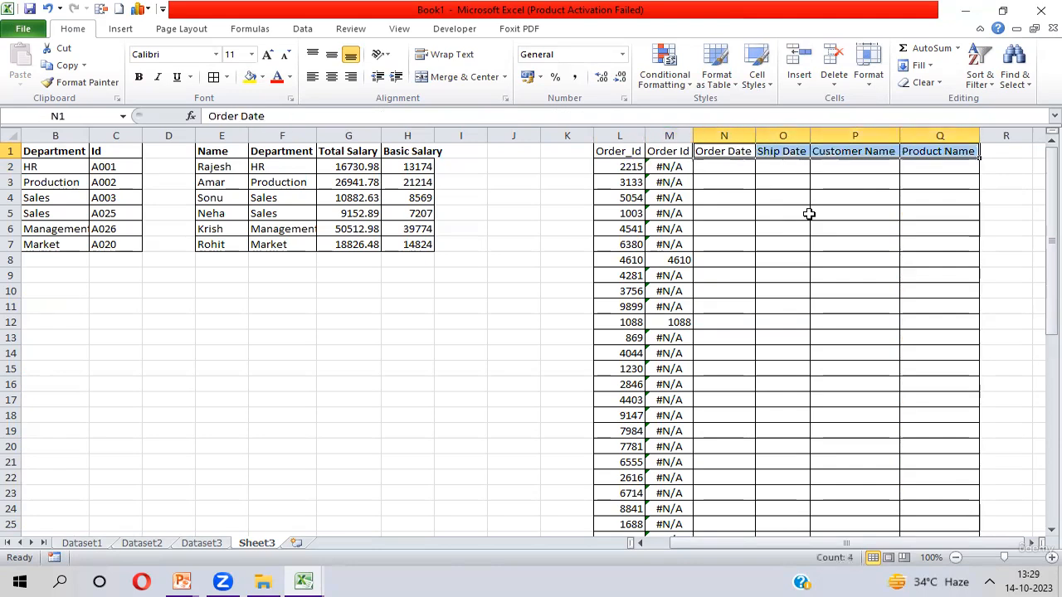
key("Down")
key("Left")
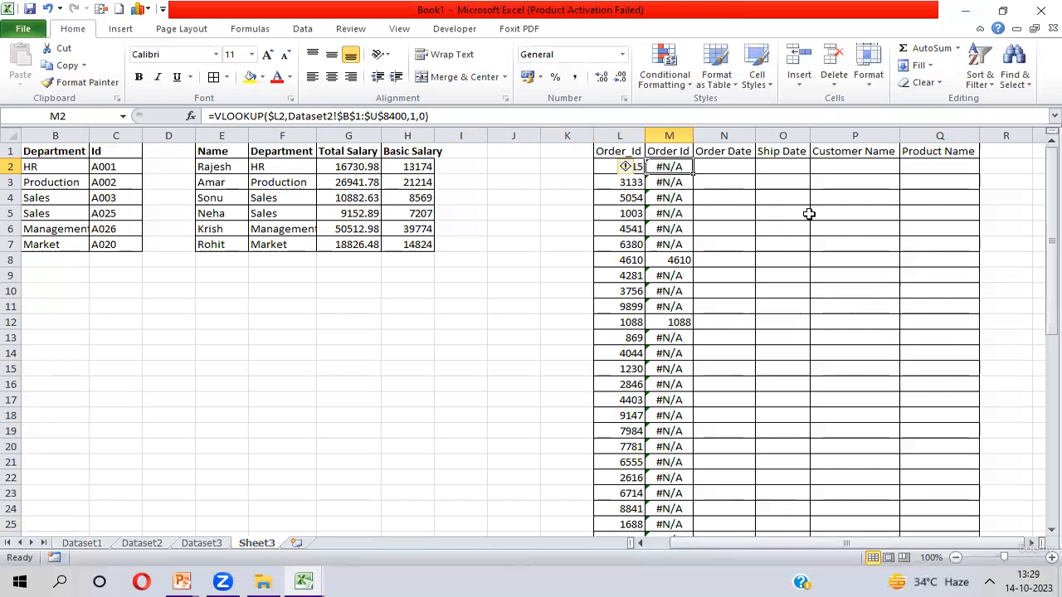
- Replace the column index in M2's formula with a MATCH using the mixed reference M$1 as lookup value
left_click(414, 116)
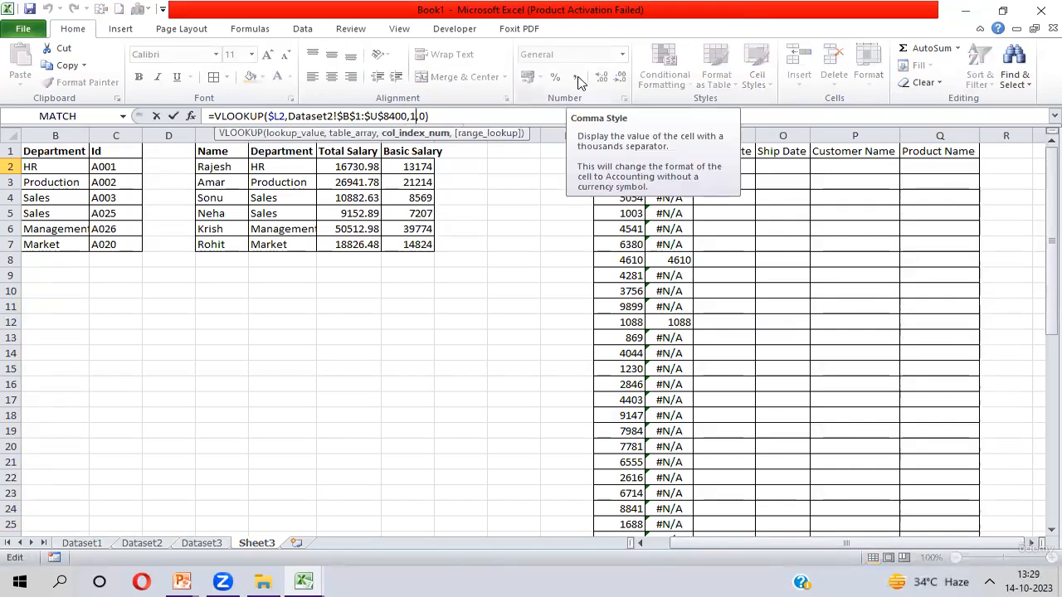
key("BackSpace")
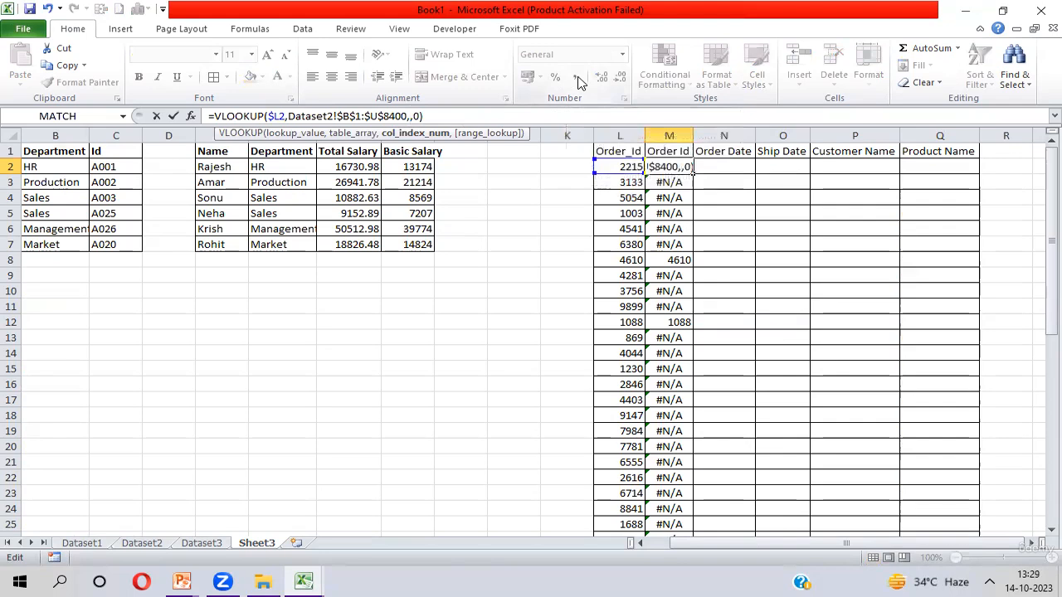
type("MATCH(")
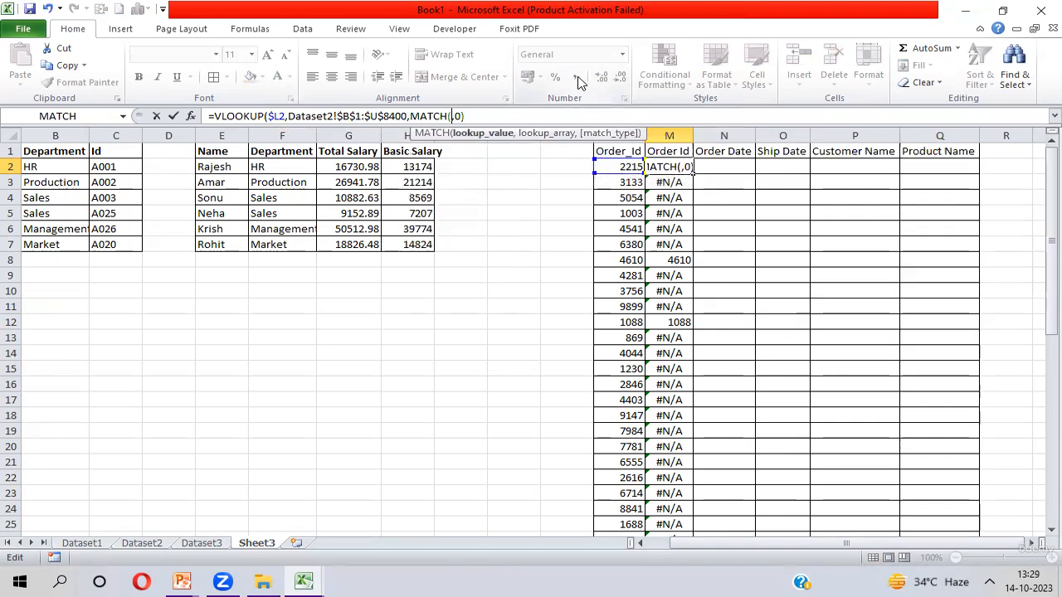
left_click(666, 150)
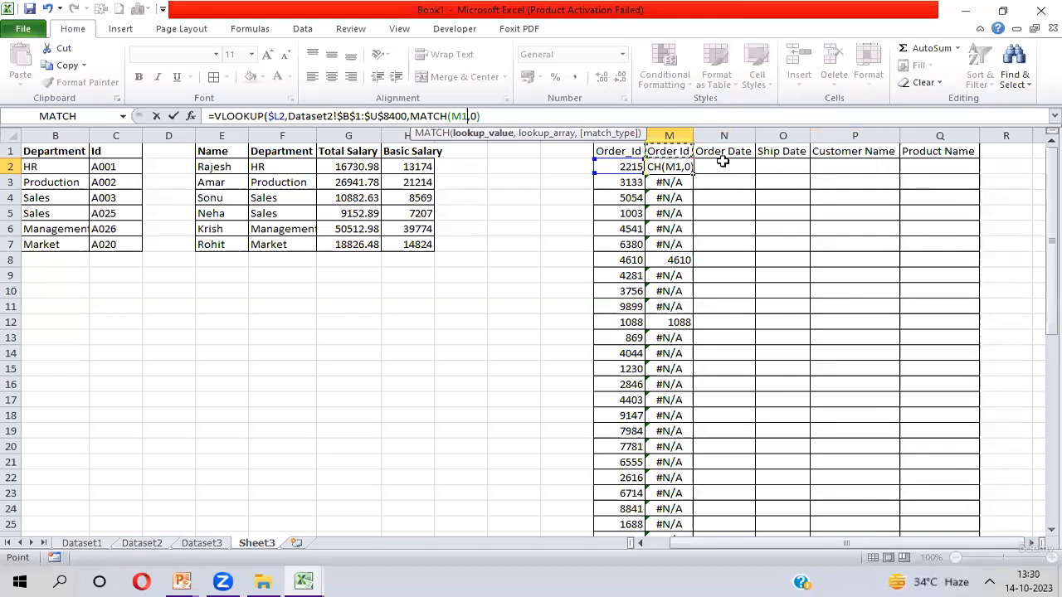
key("F4")
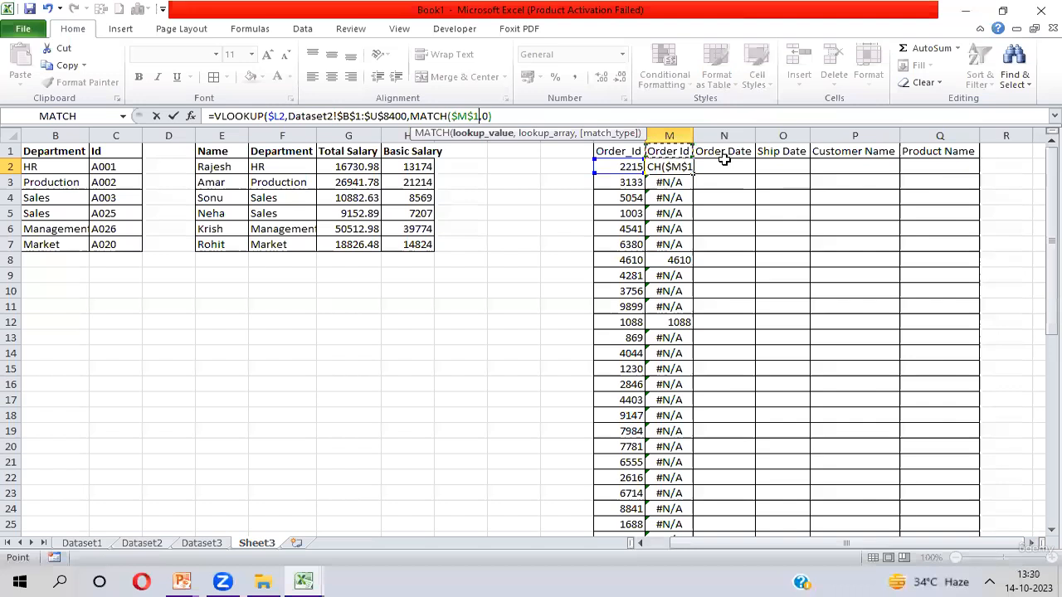
key("F4")
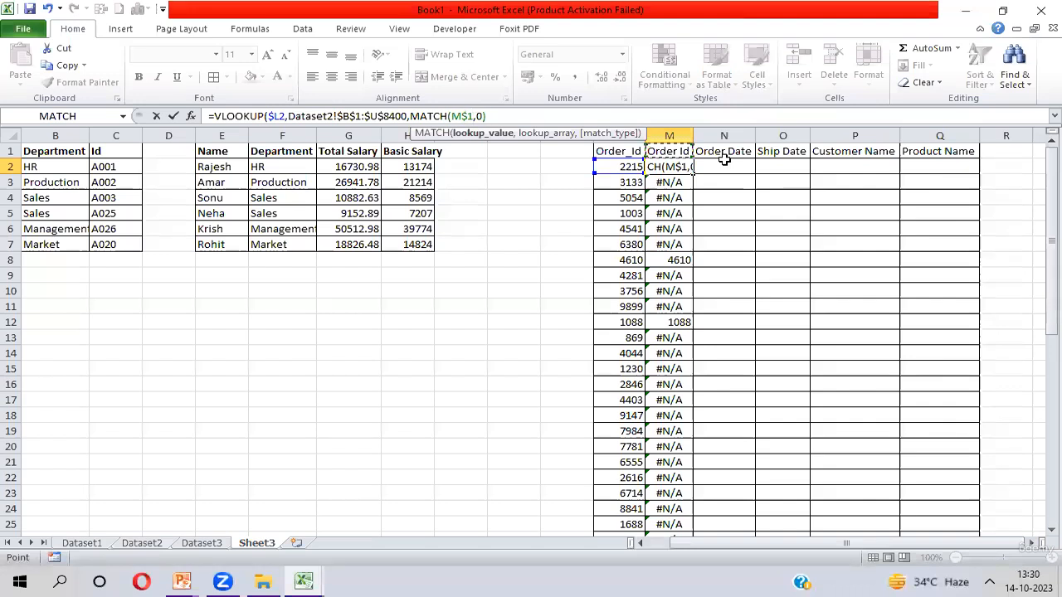
type(",")
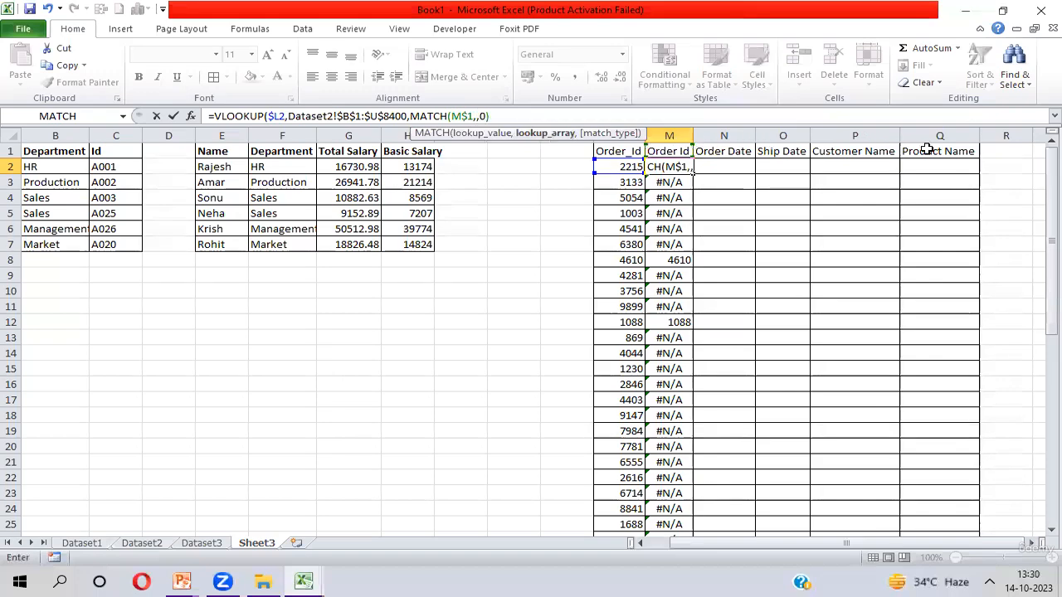
- Complete the MATCH with lookup array Dataset2!$B$1:$U$1 and match type 0, and enter the formula
key("ctrl+Page_Up")
key("ctrl+Page_Up")
key("ctrl+Page_Up")
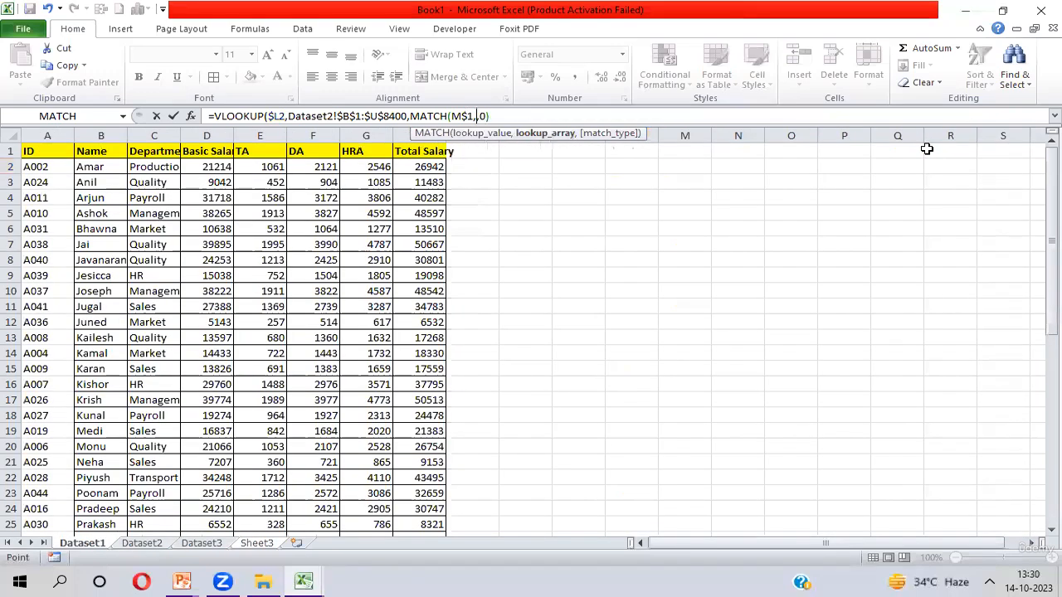
key("ctrl+Page_Down")
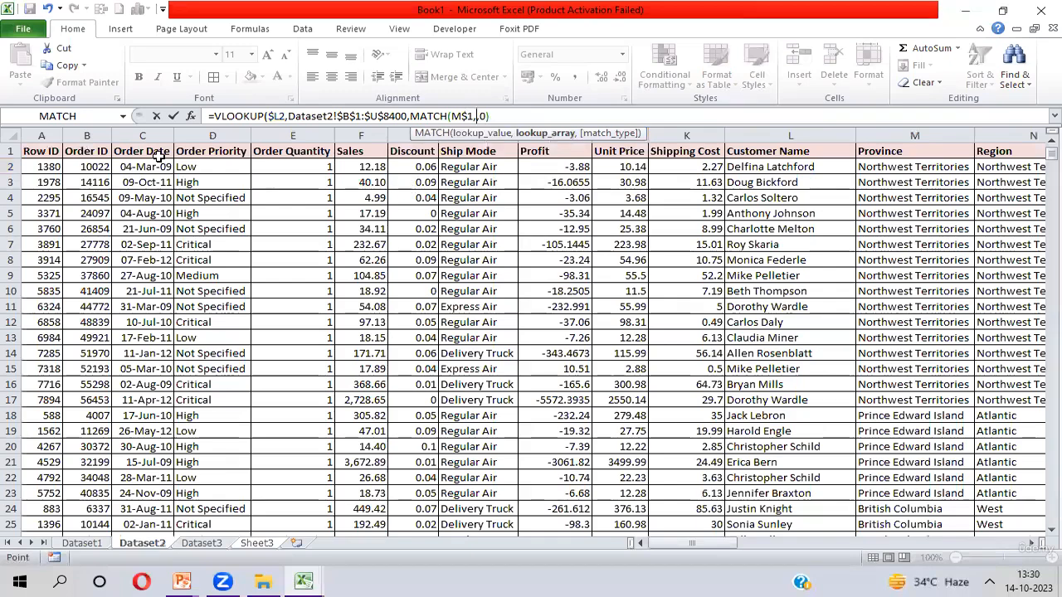
left_click(86, 151)
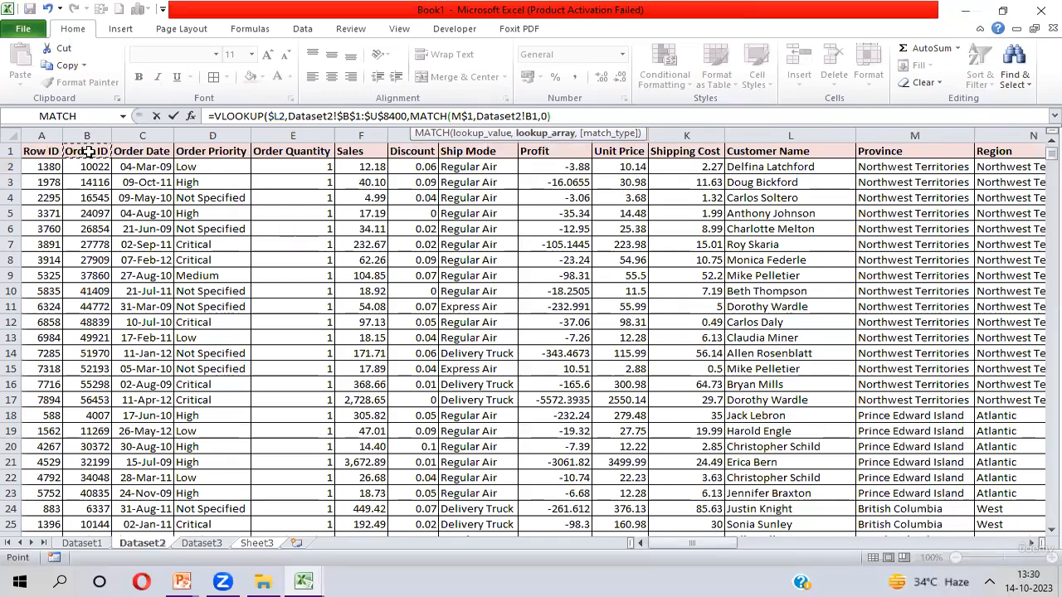
key("ctrl+shift+Right")
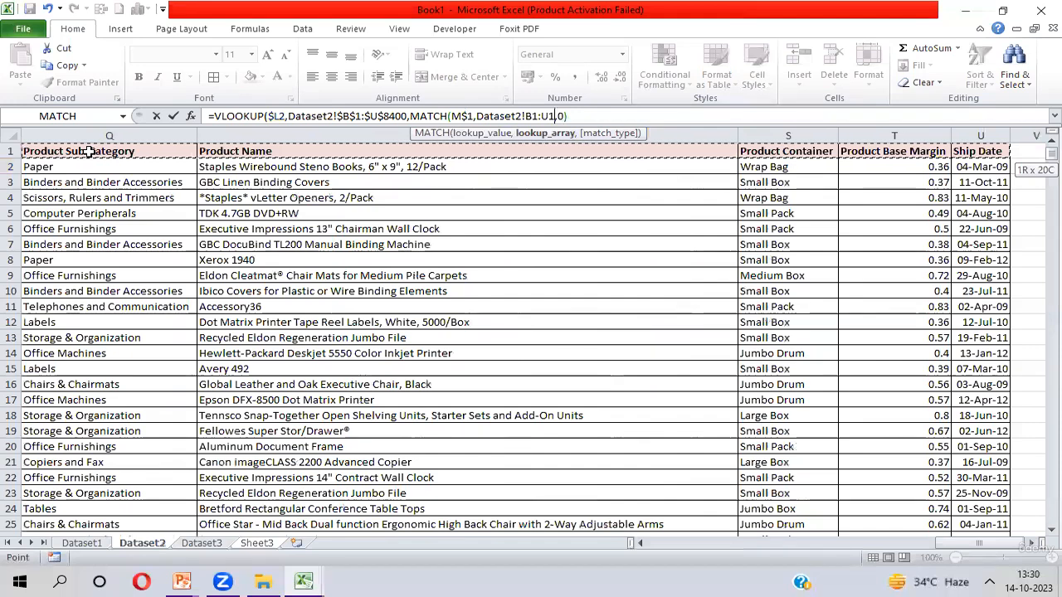
key("F4")
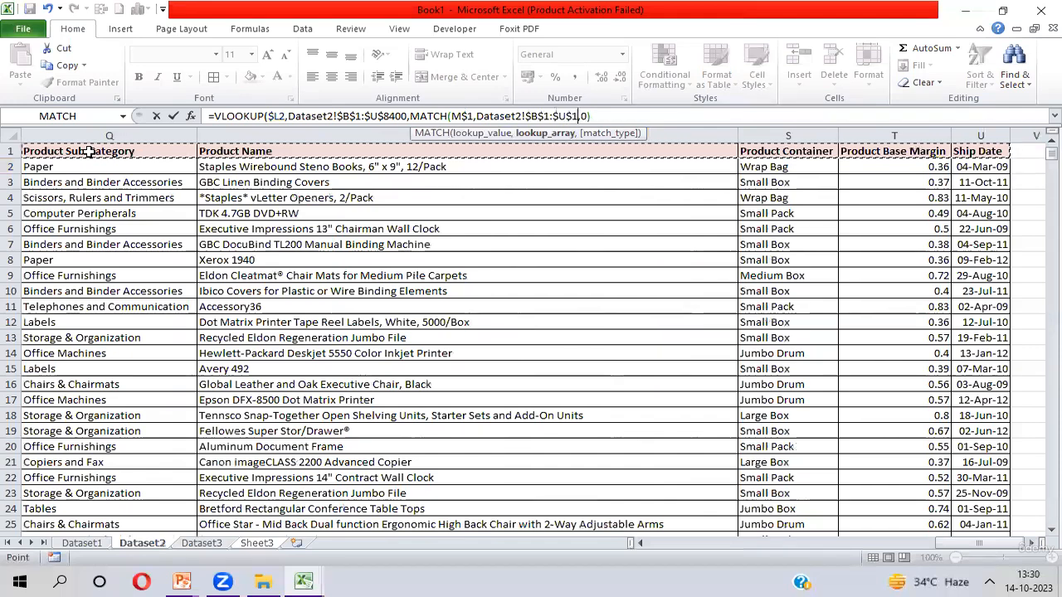
type(",0)")
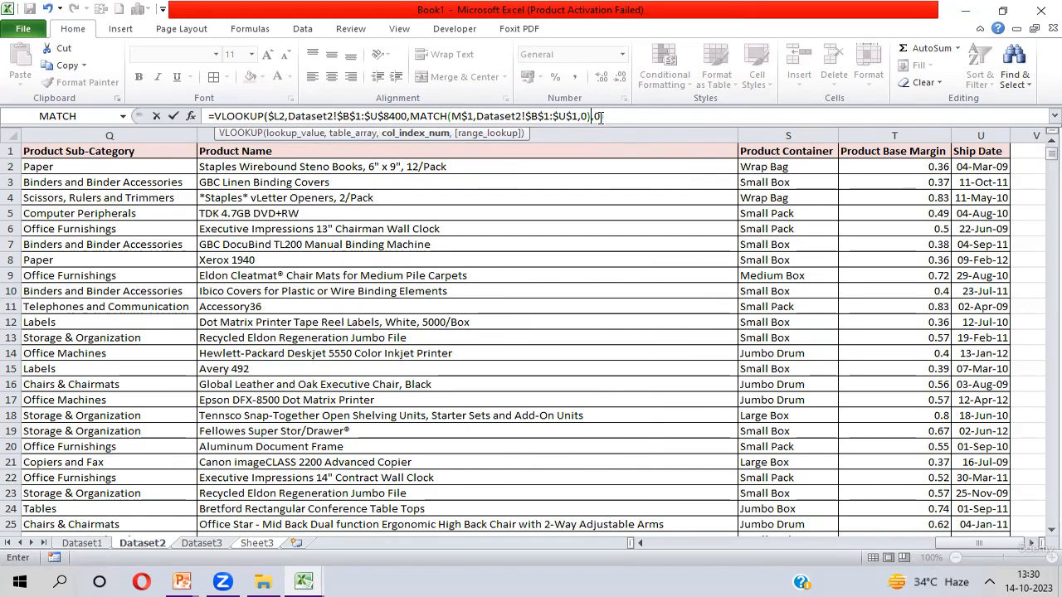
key("ctrl+Return")
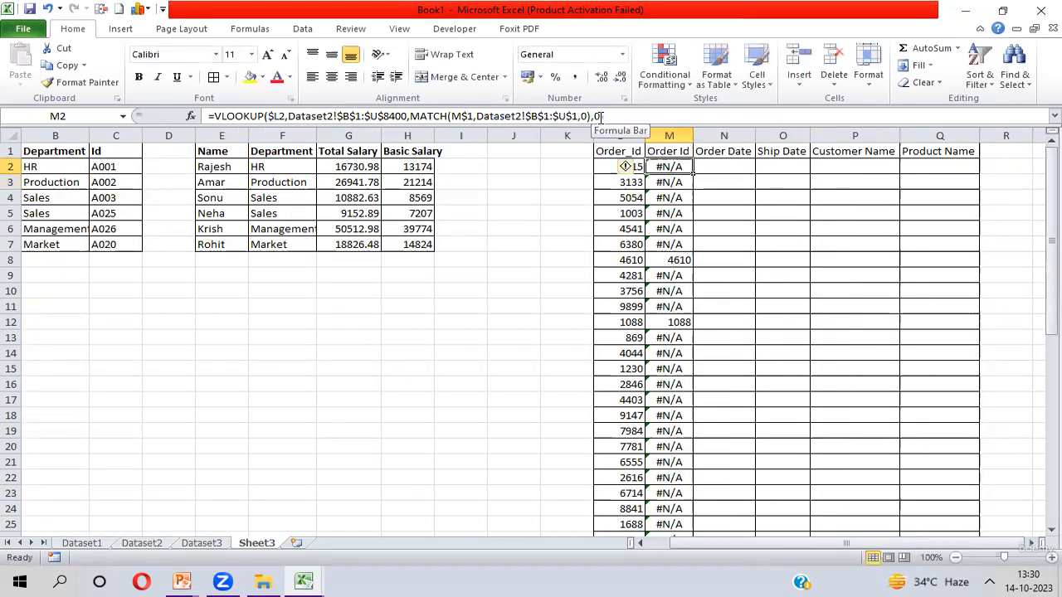
- Fill the M2 formula into the whole range M2:Q50 at once
key("shift+Right")
key("shift+Right")
key("shift+Right")
key("shift+Right")
key("shift+Right")
key("shift+Left")
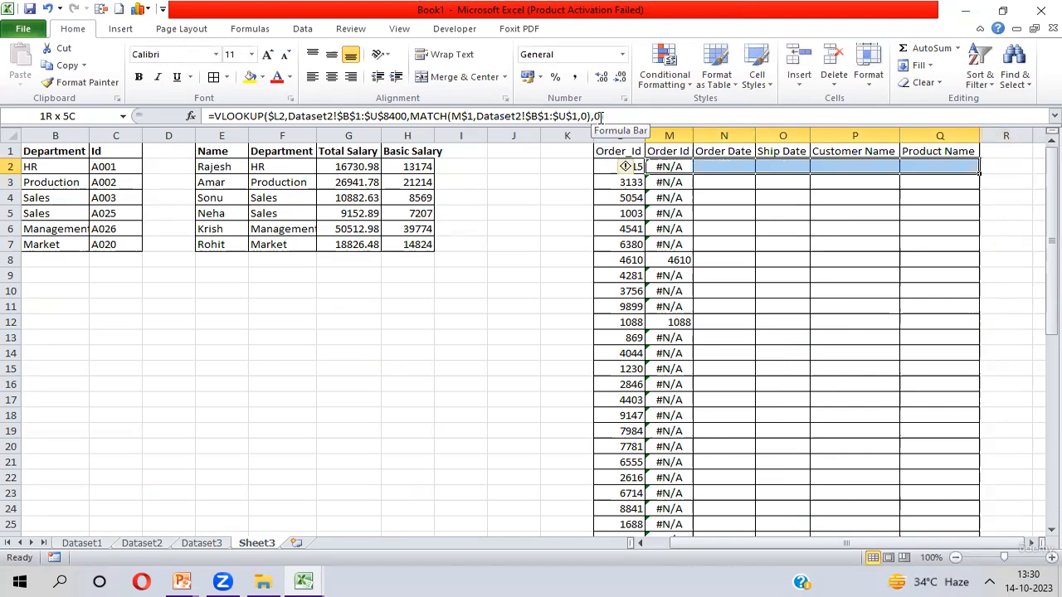
key("ctrl+shift+Down")
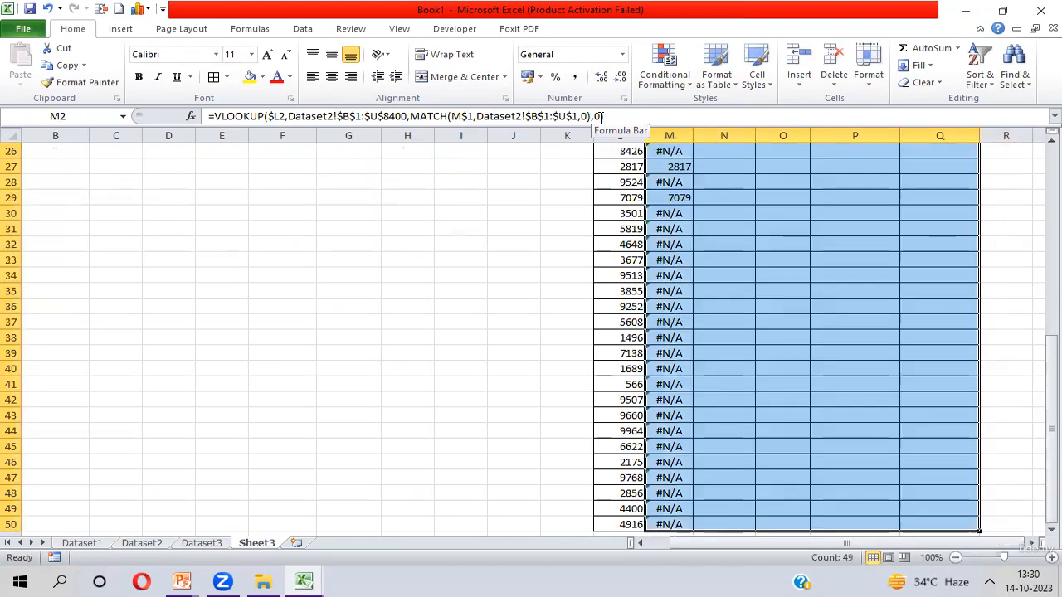
left_click(601, 117)
key("ctrl+Return")
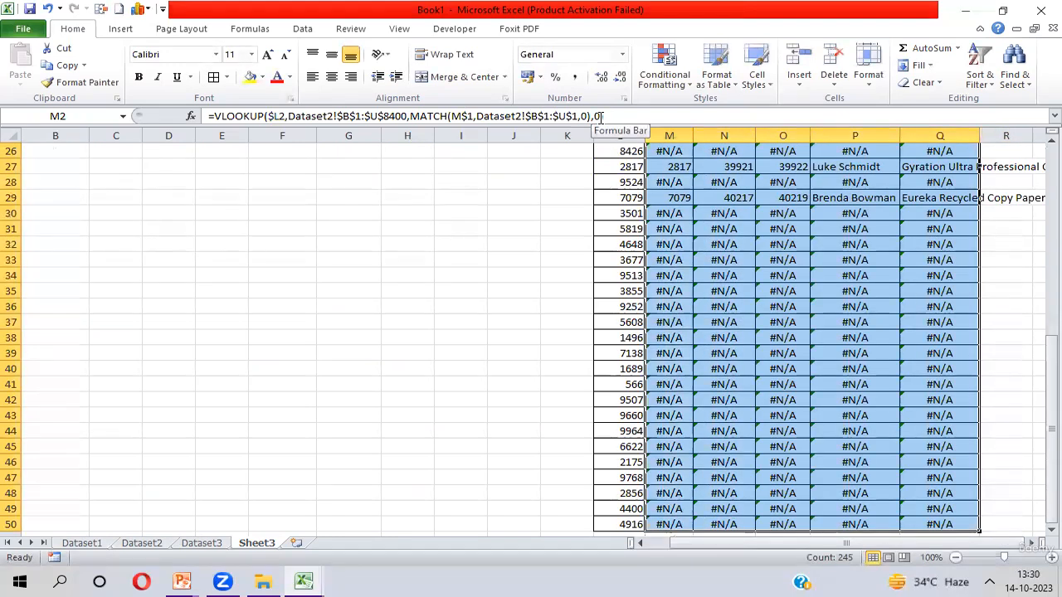
- Review the returned order details and #N/A results across rows of M2:Q50 and the Order_Id column
key("ctrl+Up")
key("Down")
key("Down")
key("Down")
key("Down")
key("Down")
key("Down")
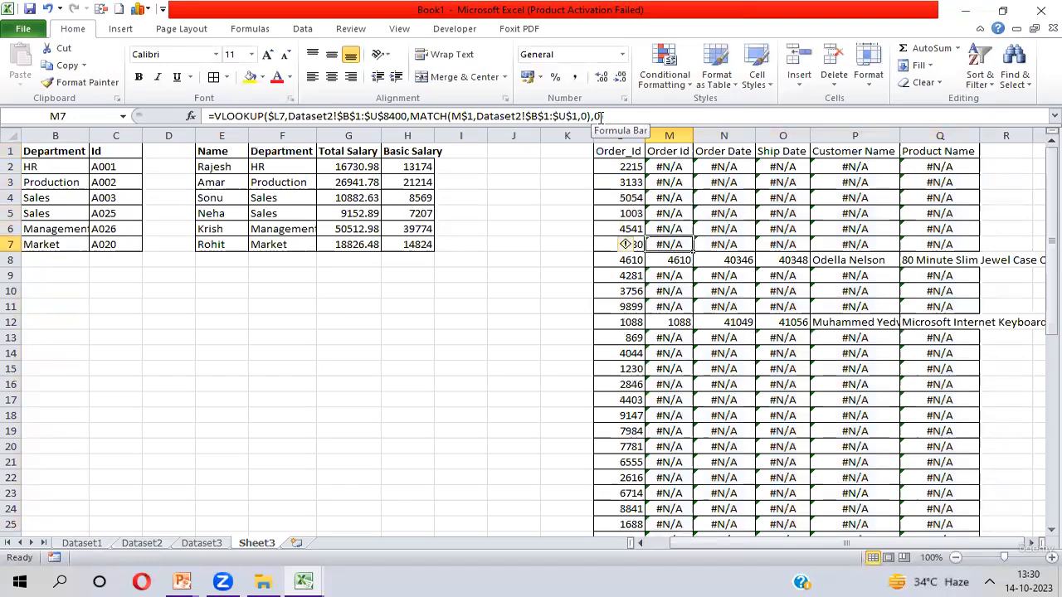
key("Down")
key("Left")
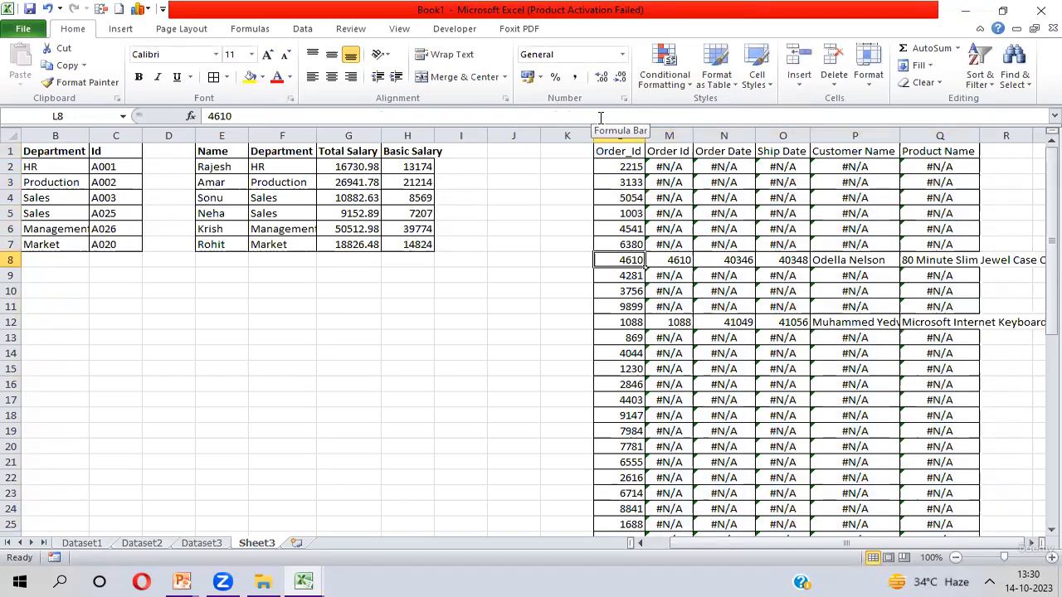
key("Right")
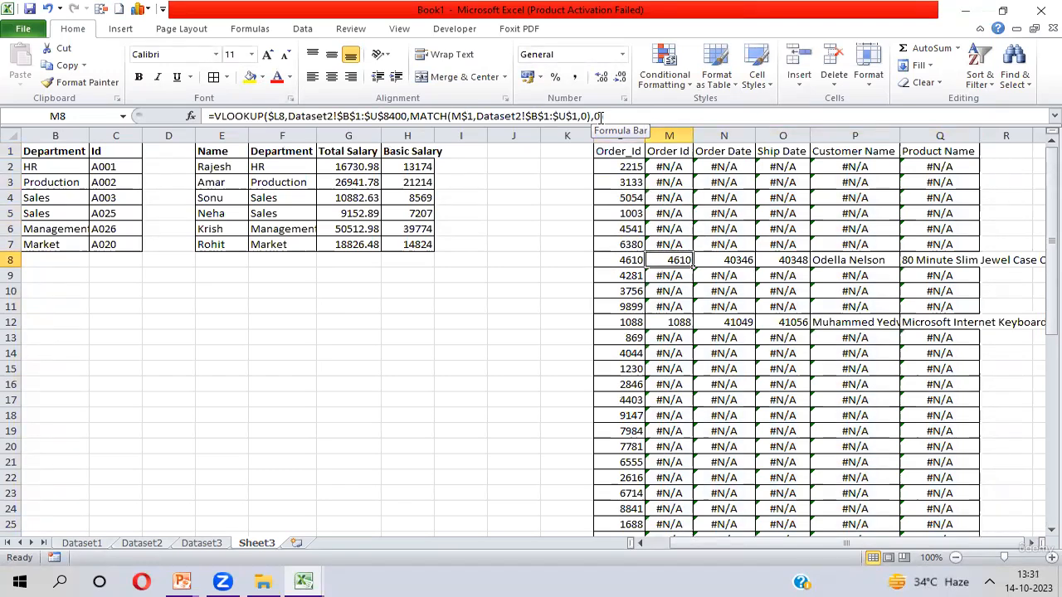
key("shift+Right")
key("shift+Right")
key("shift+Right")
key("shift+Right")
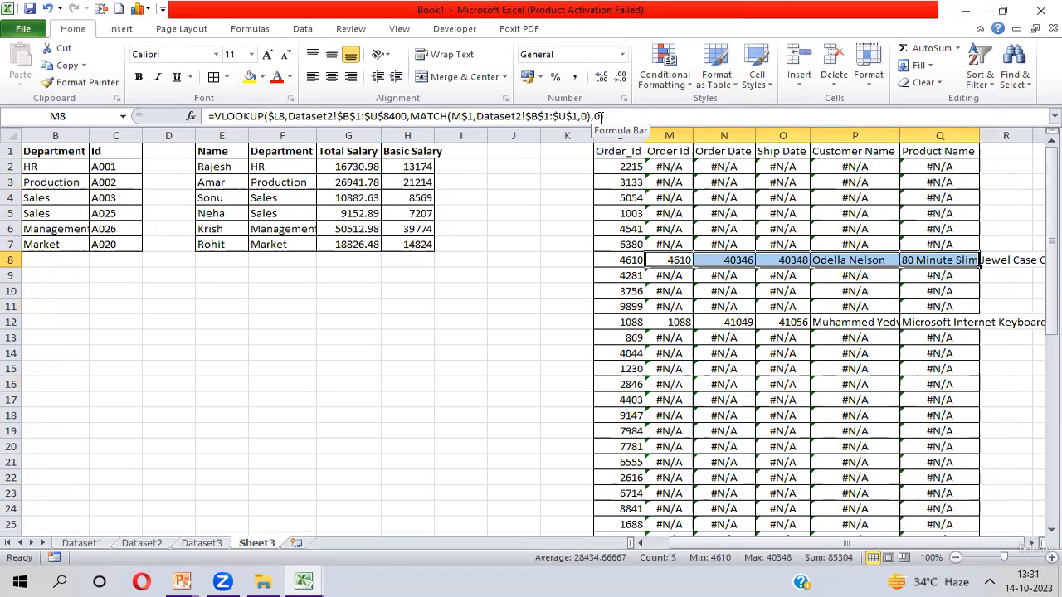
key("Up")
key("Up")
key("Up")
key("Up")
key("Up")
key("Up")
key("Left")
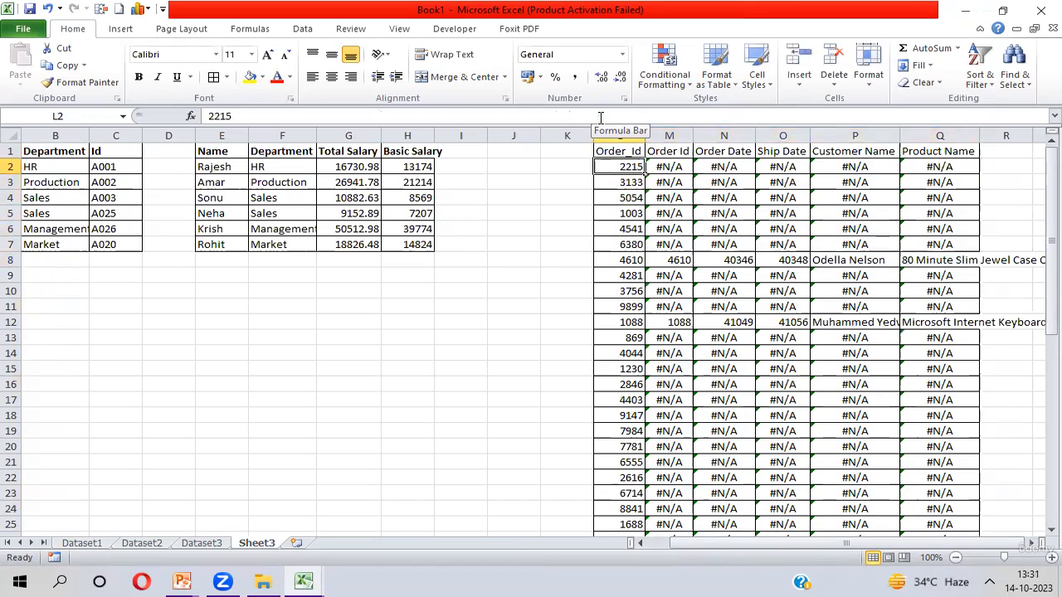
key("Right")
key("shift+Right")
key("shift+Right")
key("shift+Right")
key("shift+Right")
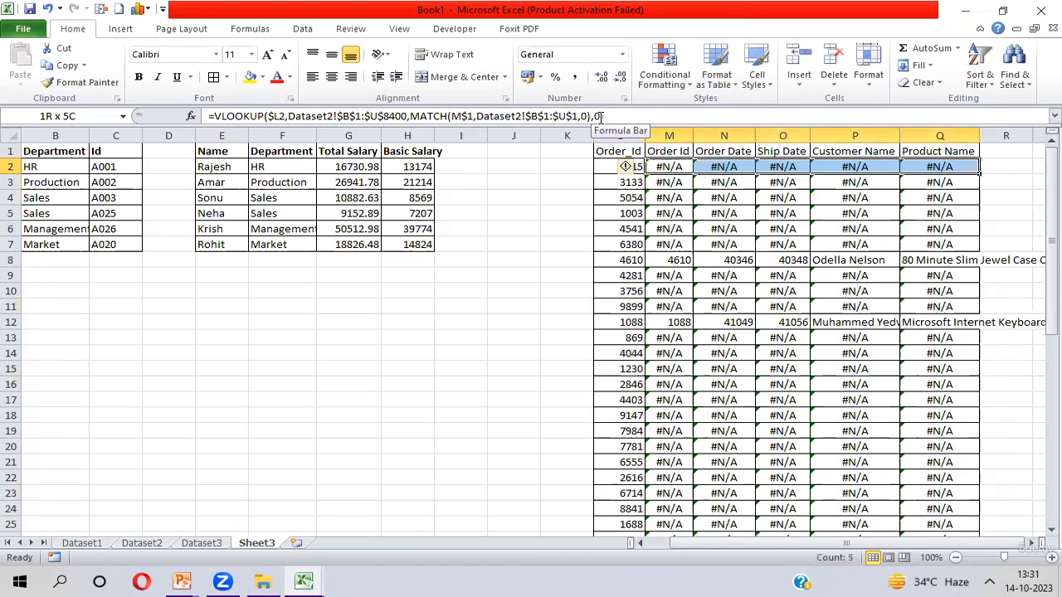
key("shift+Down")
key("shift+Down")
key("shift+Down")
key("shift+Down")
key("shift+Down")
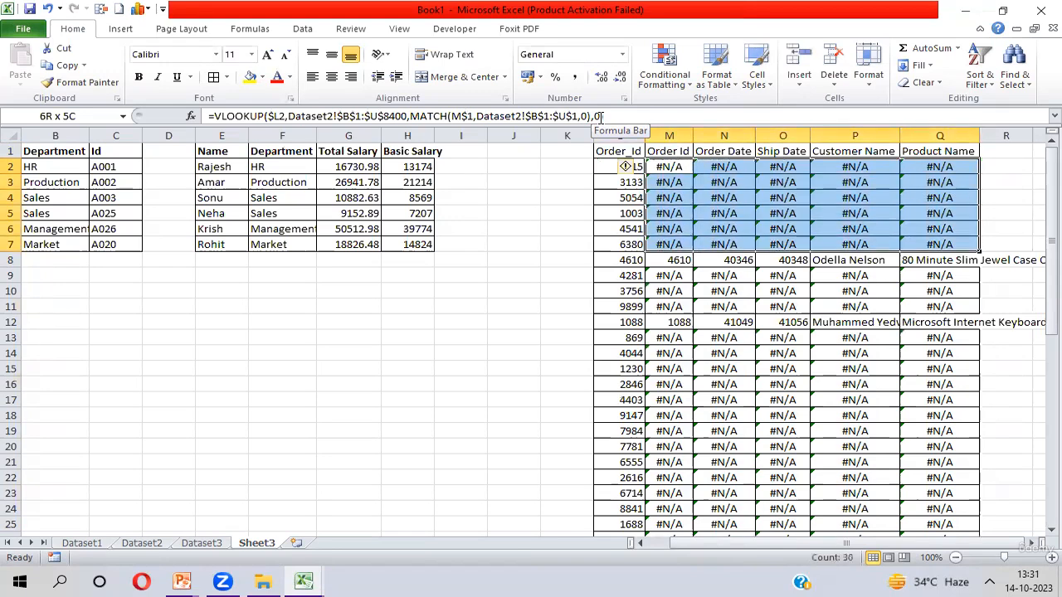
key("Left")
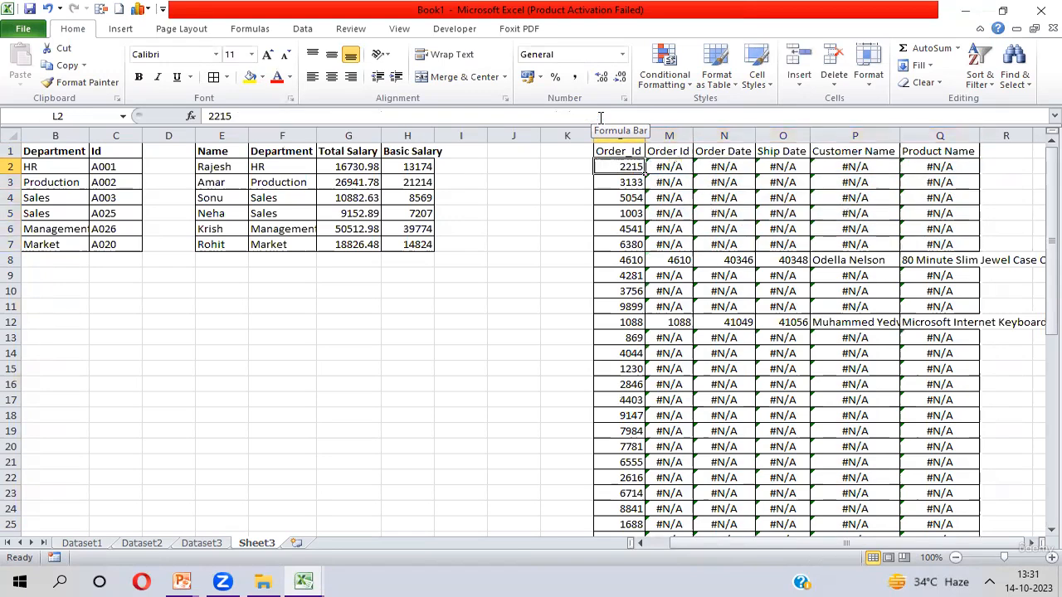
key("shift+Down")
key("shift+Down")
key("shift+Down")
key("shift+Down")
key("shift+Down")
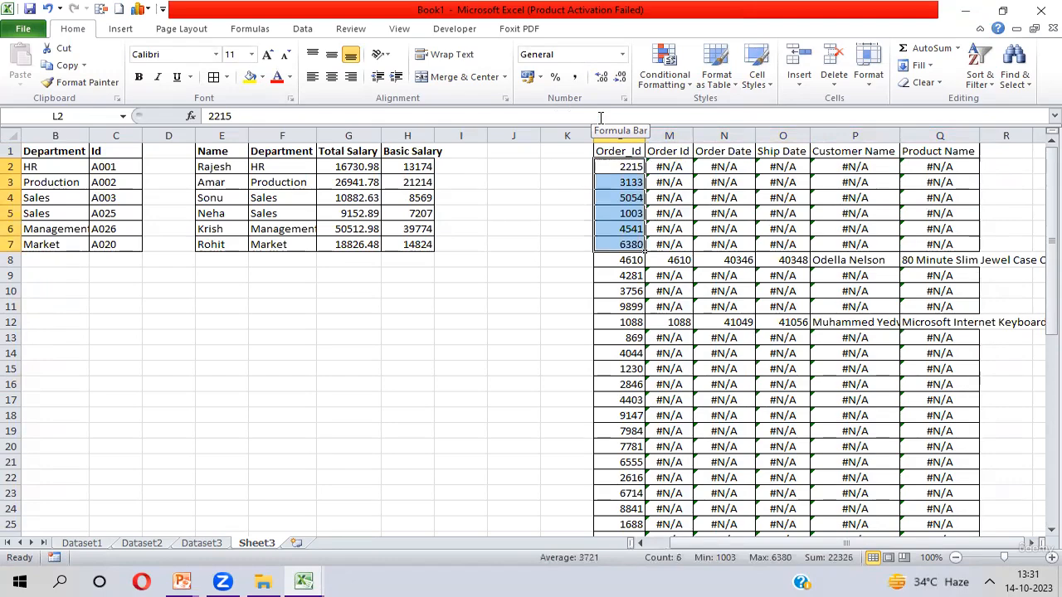
key("Right")
key("ctrl+shift+Right")
key("ctrl+shift+Down")
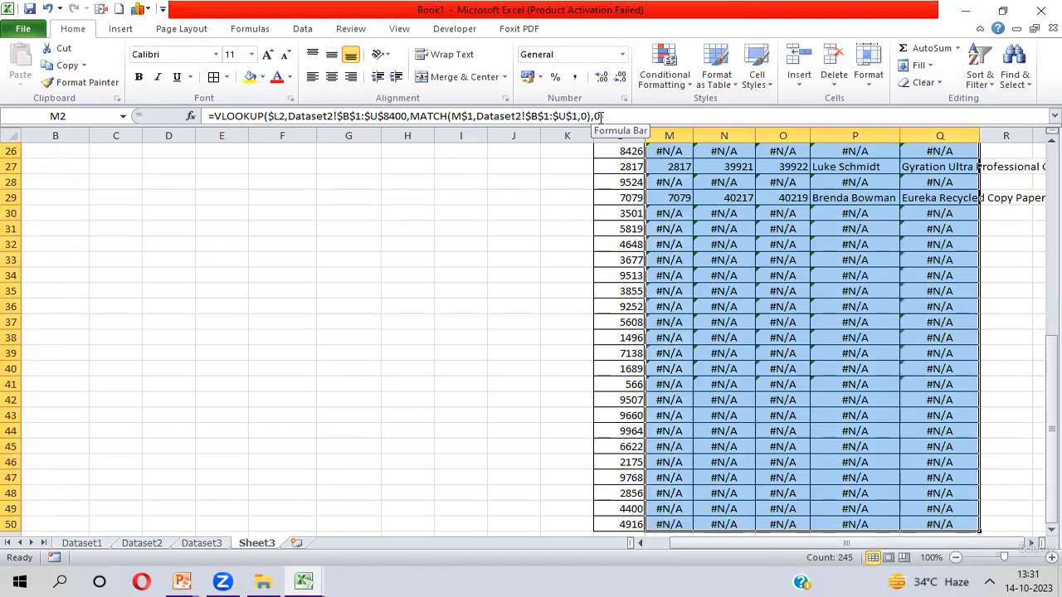
key("ctrl+Up")
key("Down")
key("Left")
key("ctrl+shift+Down")
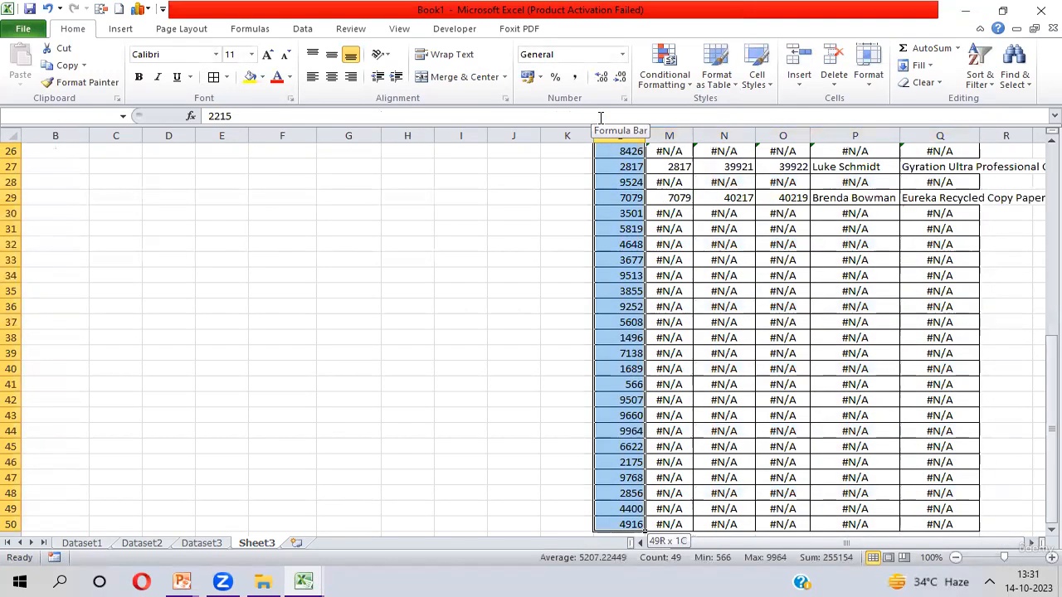
key("ctrl+Up")
key("Down")
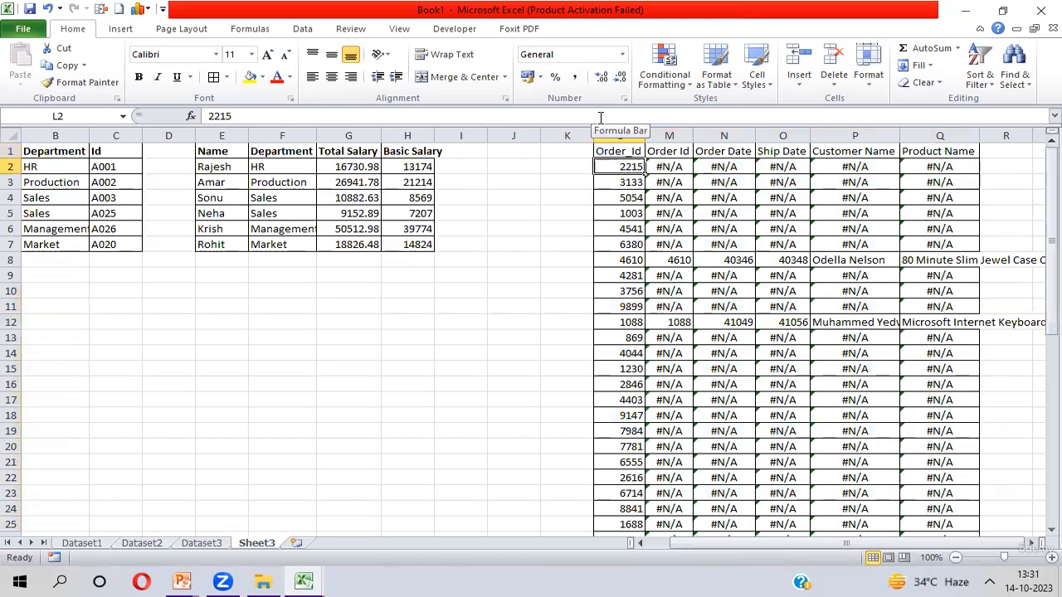
- Check the extent of the Dataset2 data, then return to M2 on Sheet3
key("ctrl+Page_Up")
key("ctrl+Page_Up")
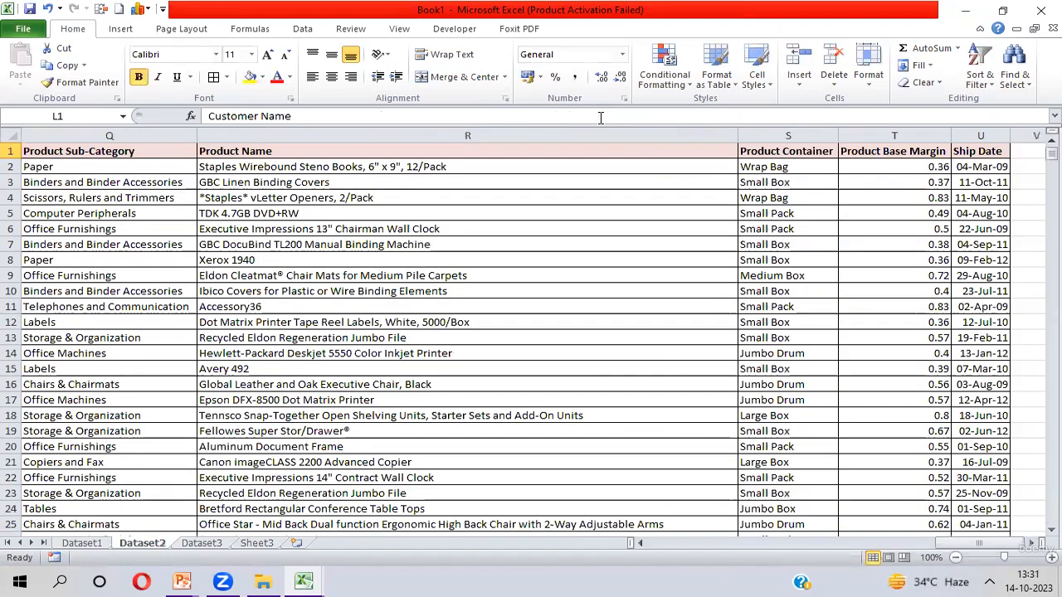
key("ctrl+Down")
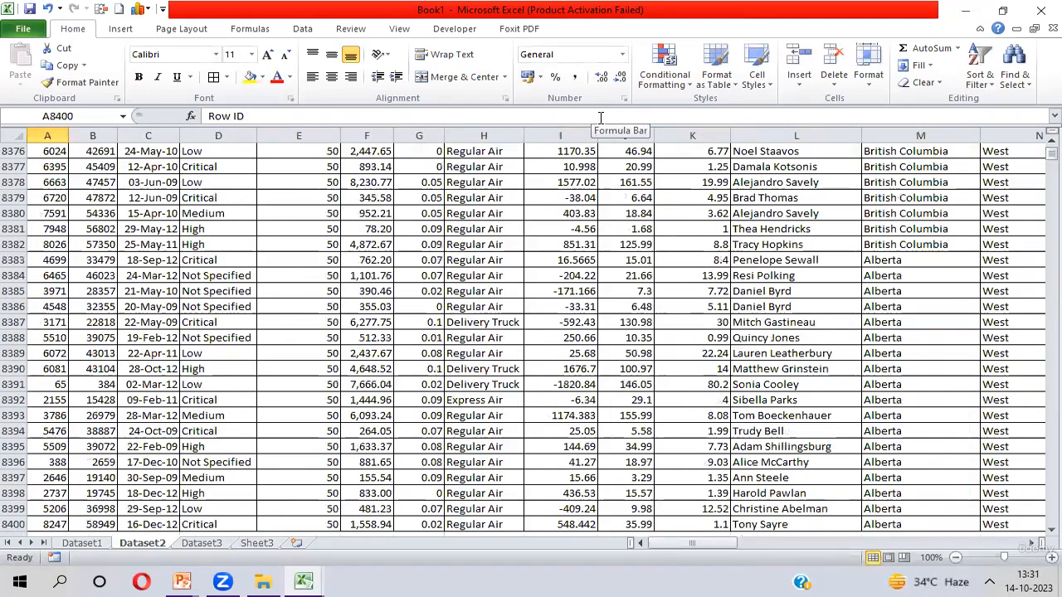
key("ctrl+Up")
key("ctrl+Page_Down")
key("ctrl+Page_Down")
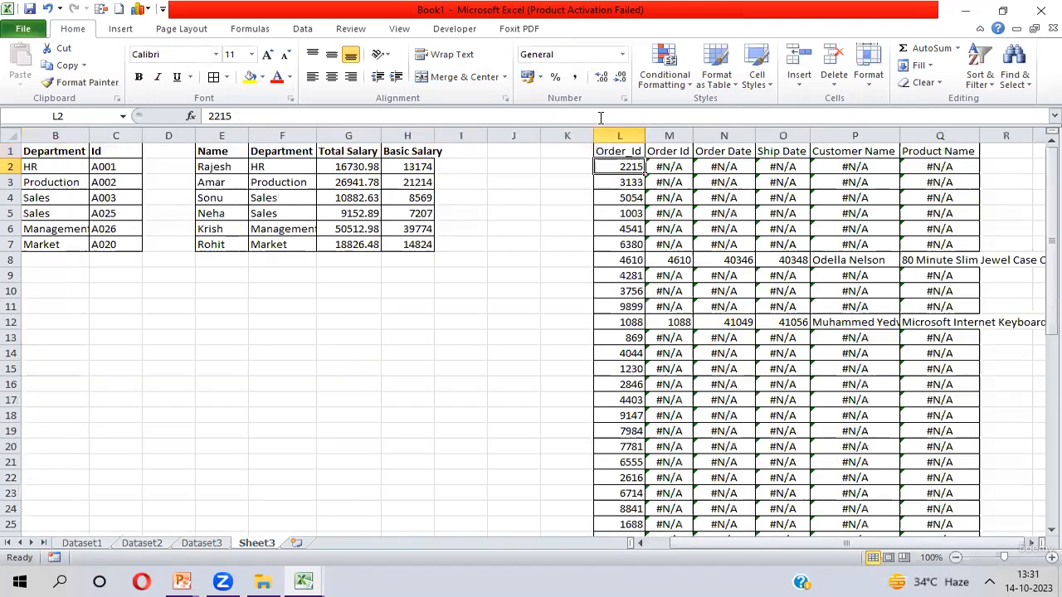
key("Up")
key("Right")
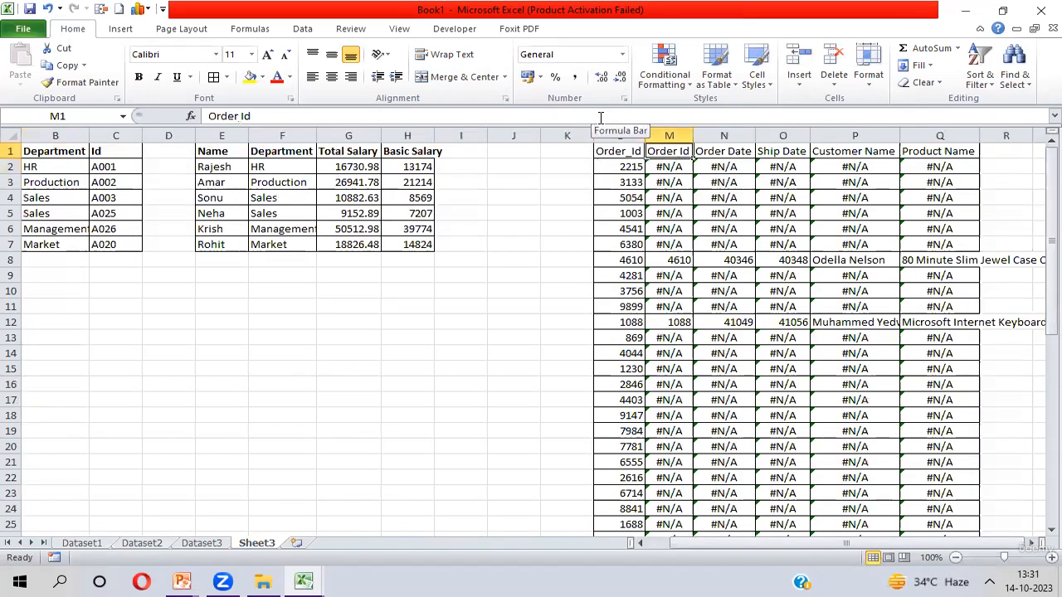
key("Down")
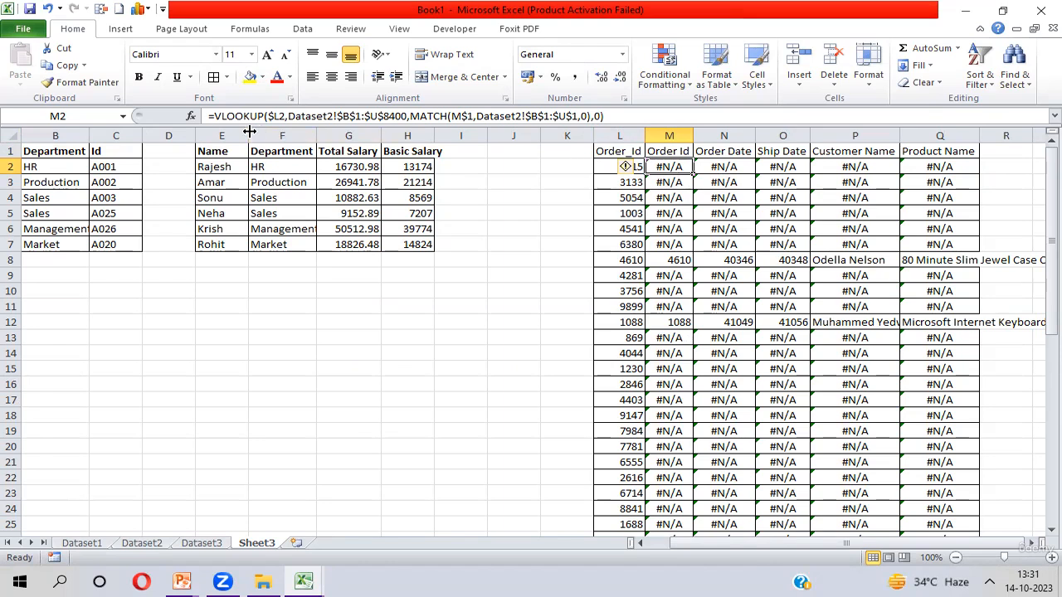
- Wrap M2's VLOOKUP formula in IFERROR so errors return an empty string ""
left_click(214, 116)
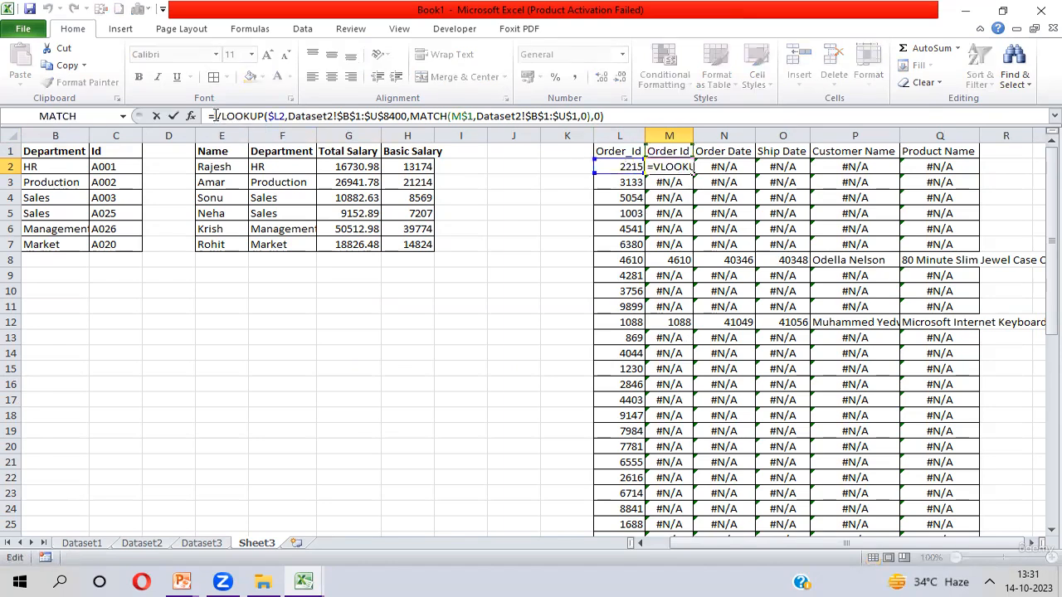
type("if")
key("Down")
key("Tab")
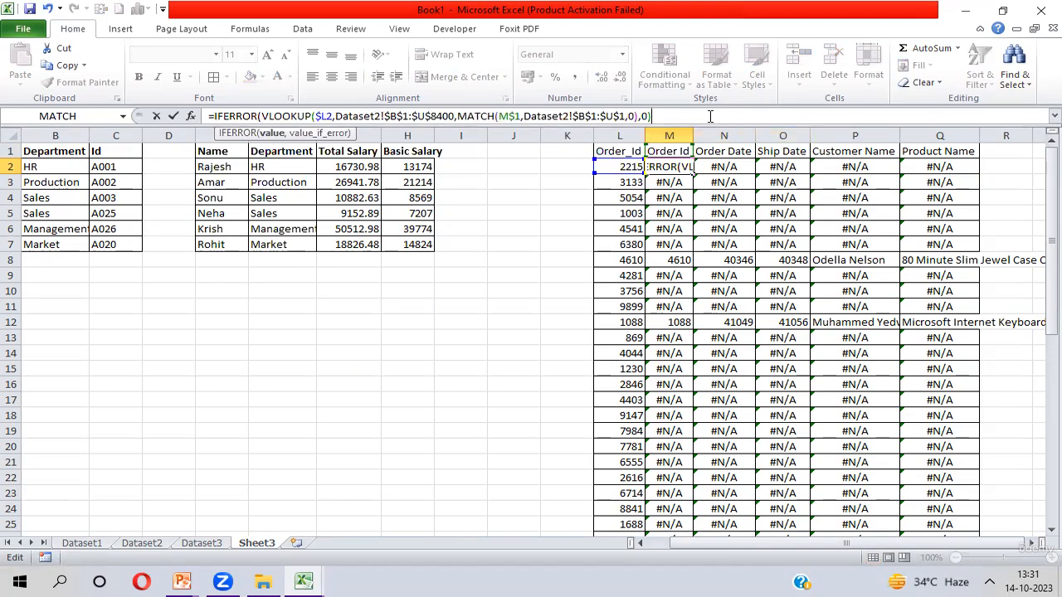
type(",")
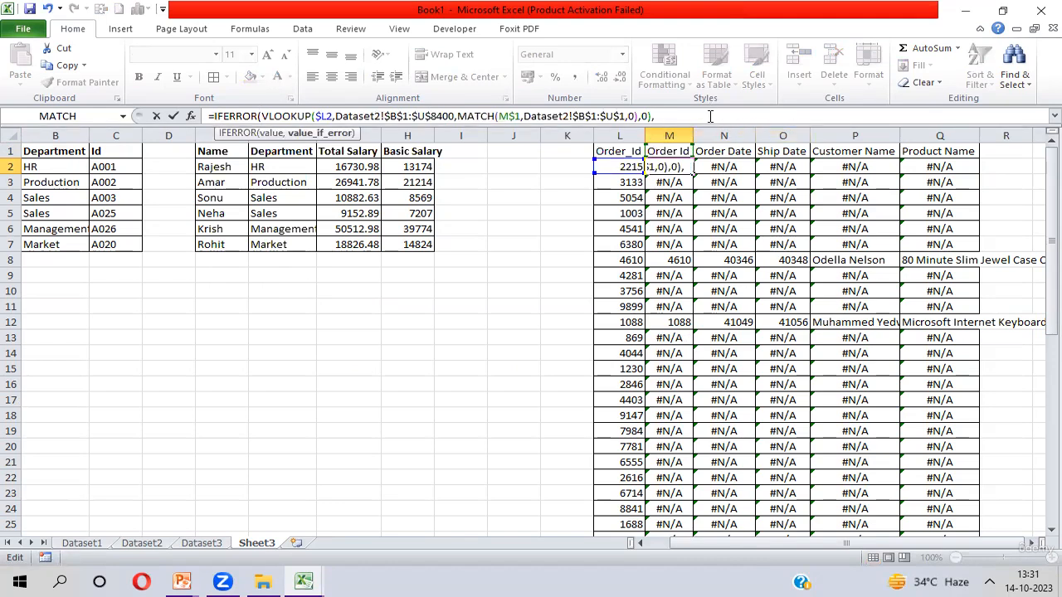
type("\"\"")
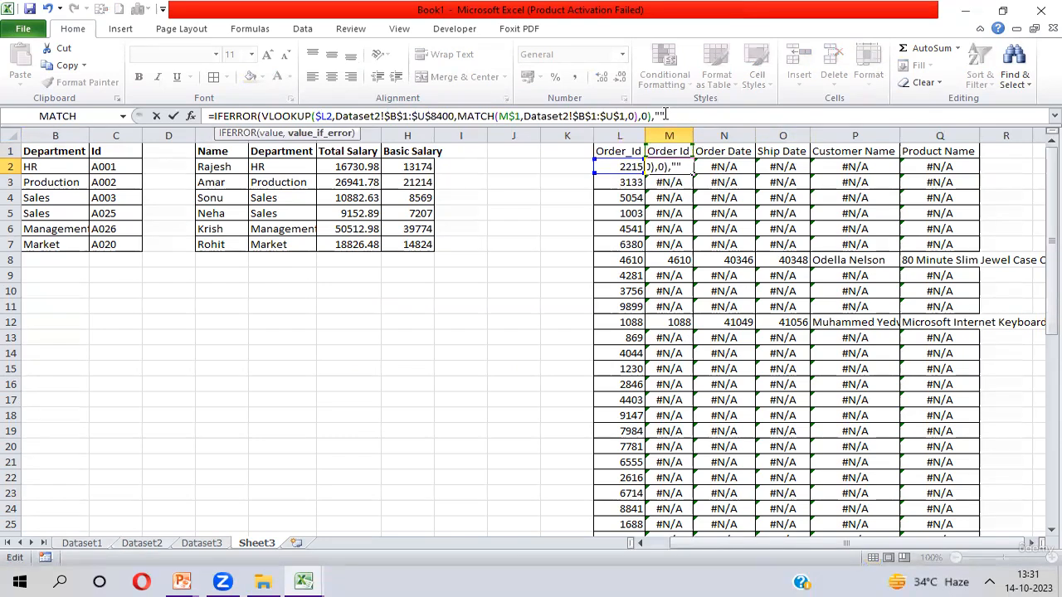
type(")")
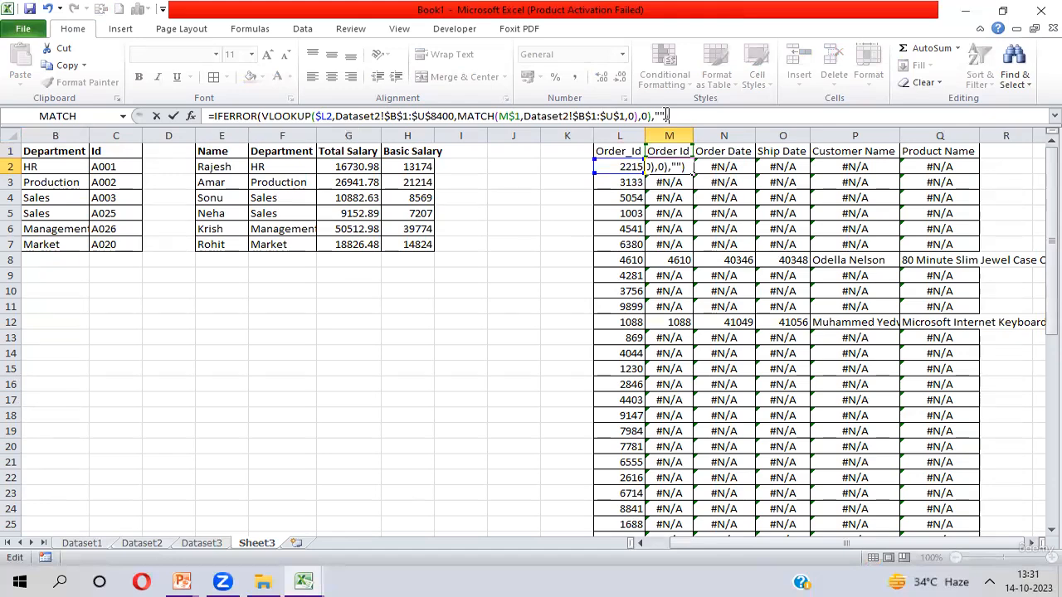
key("Return")
- Fill the IFERROR formula from M2:Q2 down through row 50
key("Up")
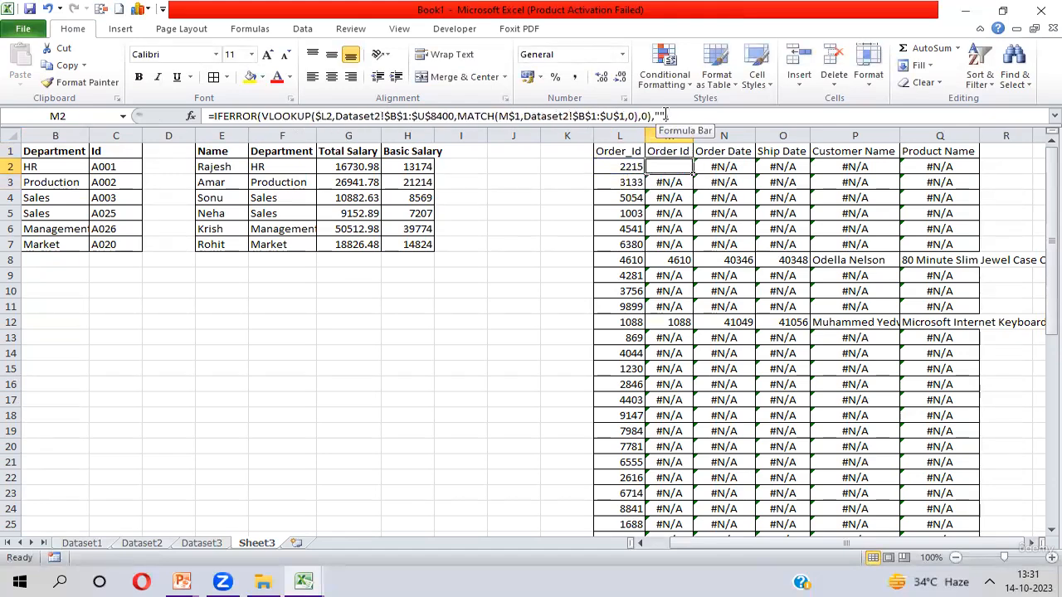
key("shift+Right")
key("shift+Right")
key("shift+Right")
key("shift+Right")
key("shift+Right")
key("shift+Left")
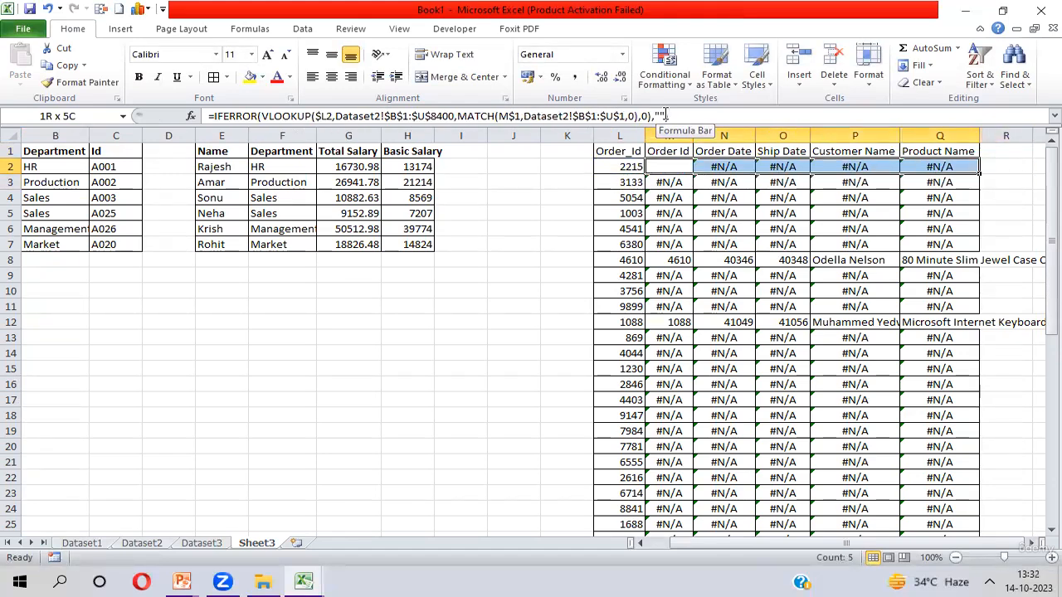
key("ctrl+shift+Down")
key("ctrl+d")
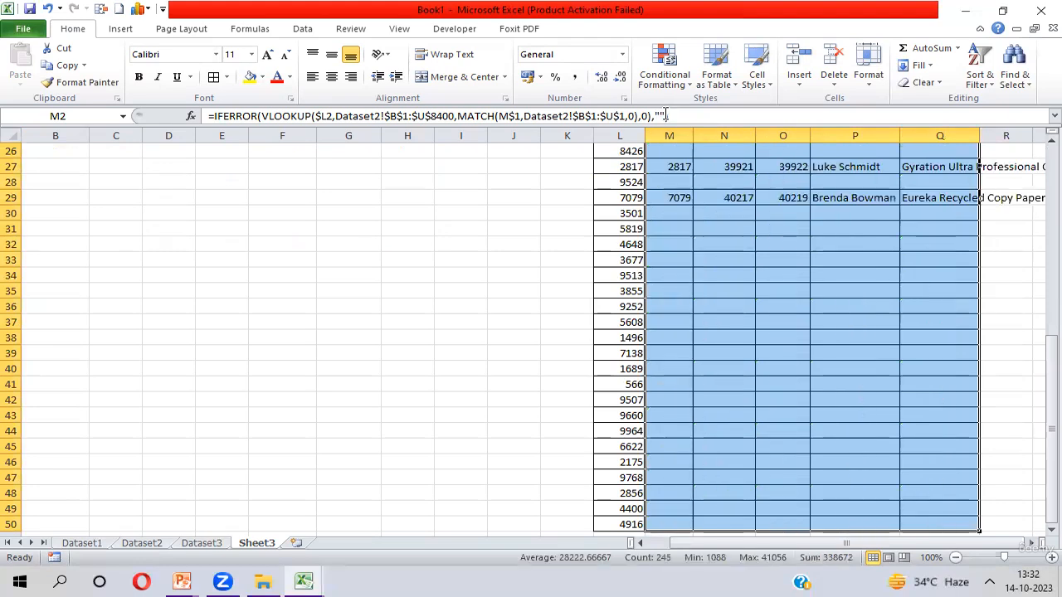
key("Up")
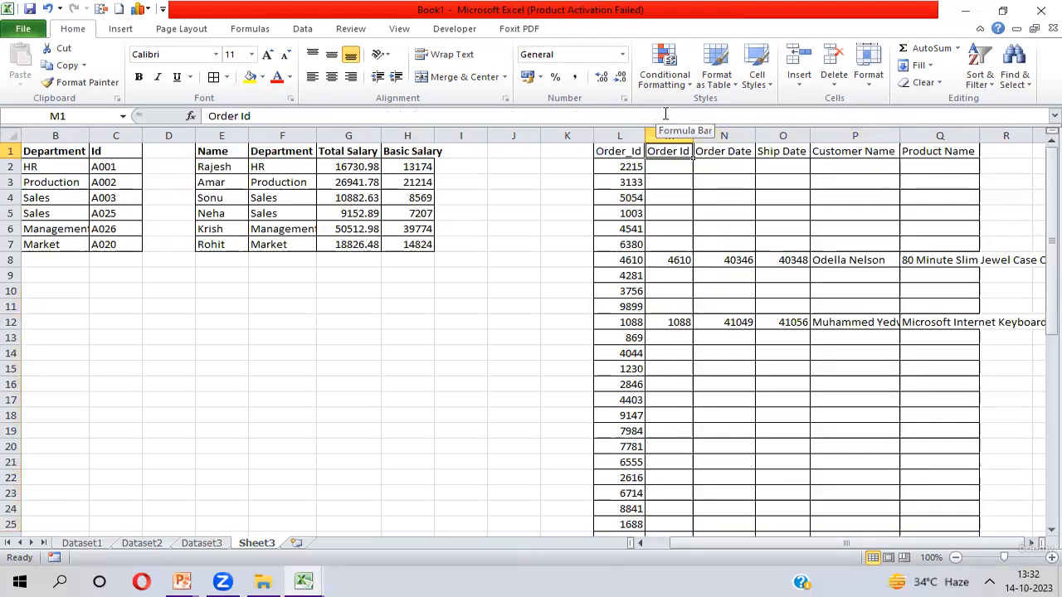
key("Down")
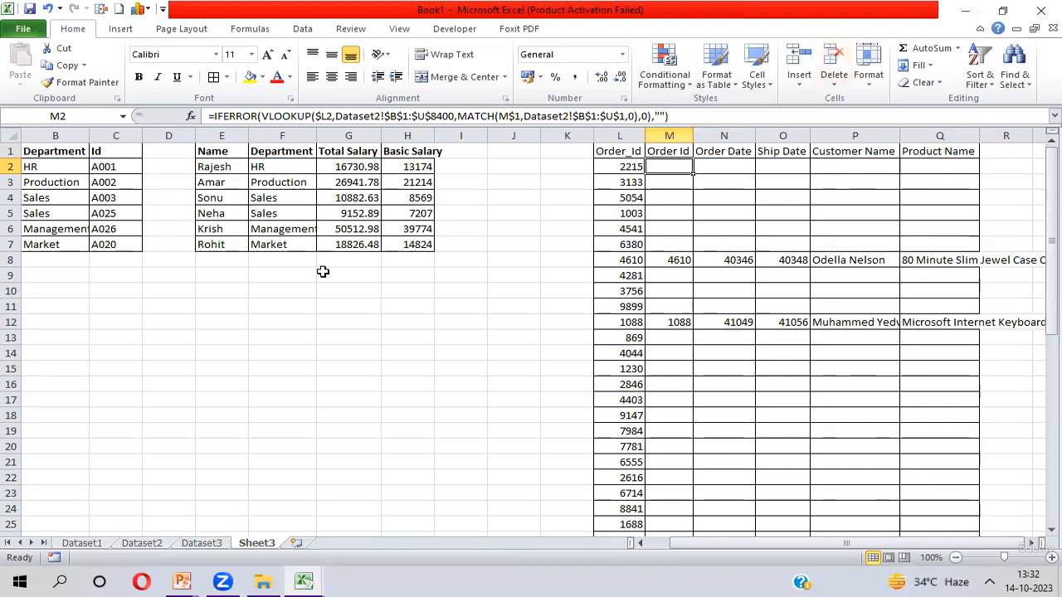
- Switch to Sheet5 and examine the Id/Name source table and the Id list to look up
left_click(417, 84)
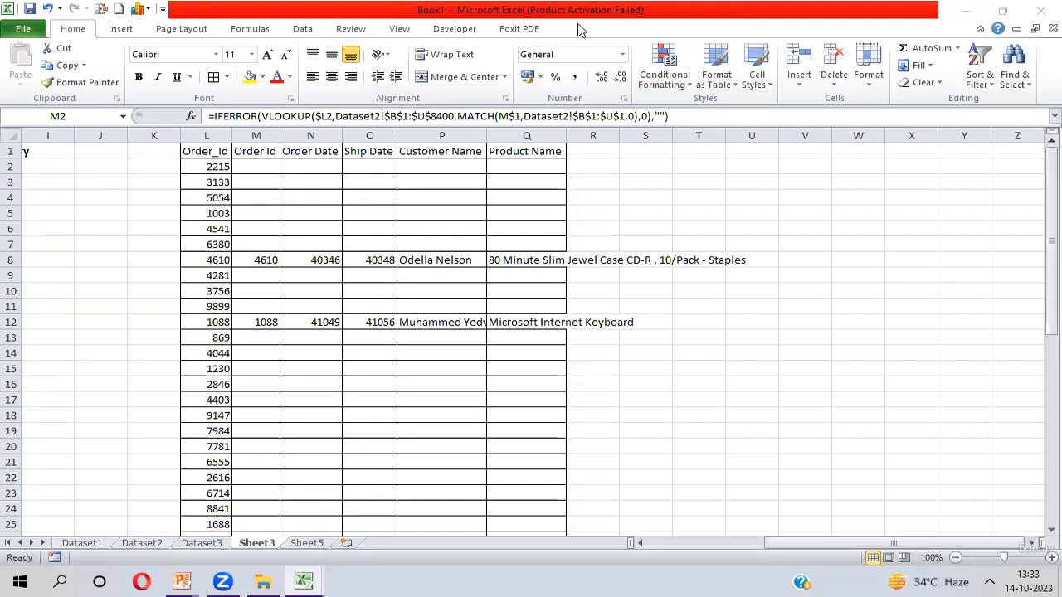
left_click(305, 543)
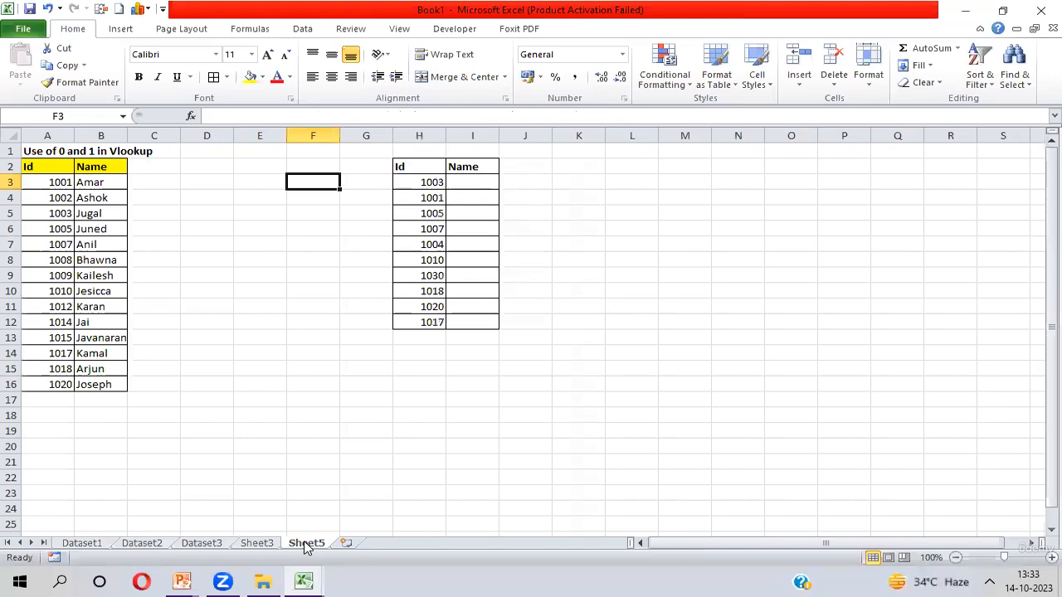
left_click(45, 166)
key("ctrl+shift+Right")
key("ctrl+shift+Down")
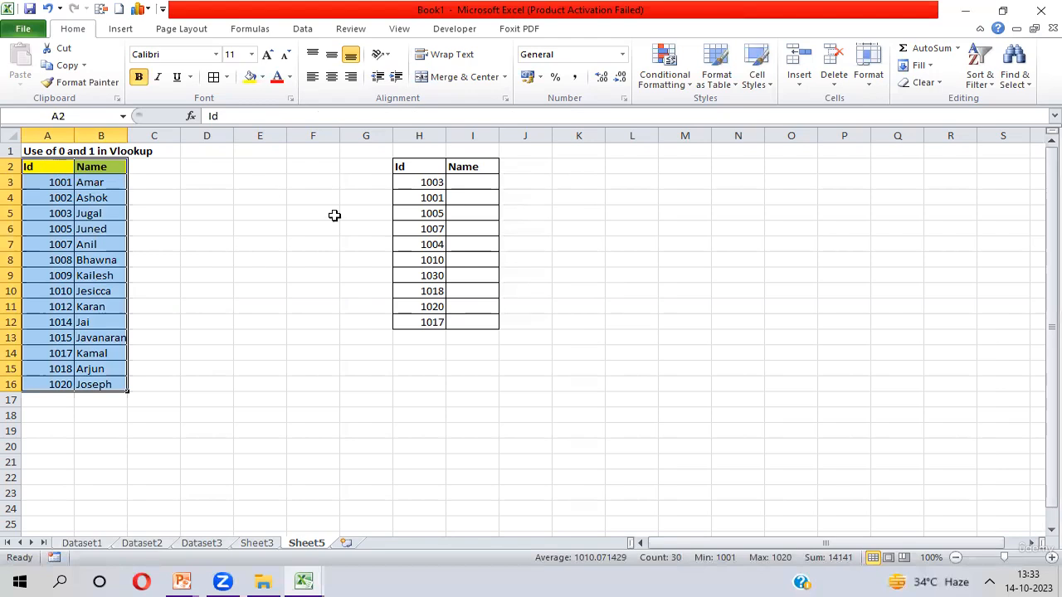
left_click(416, 183)
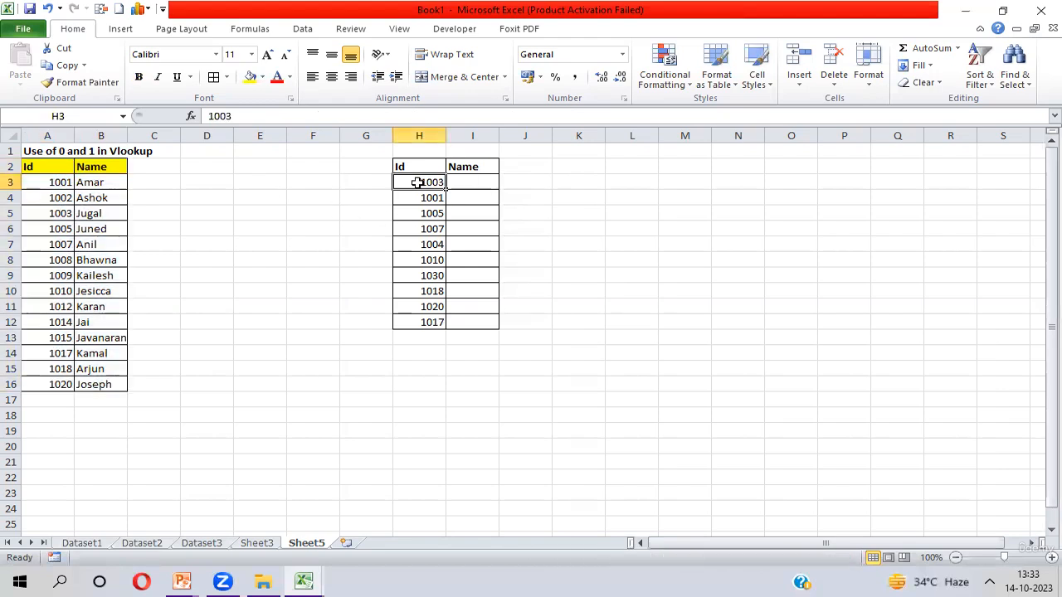
key("ctrl+shift+Down")
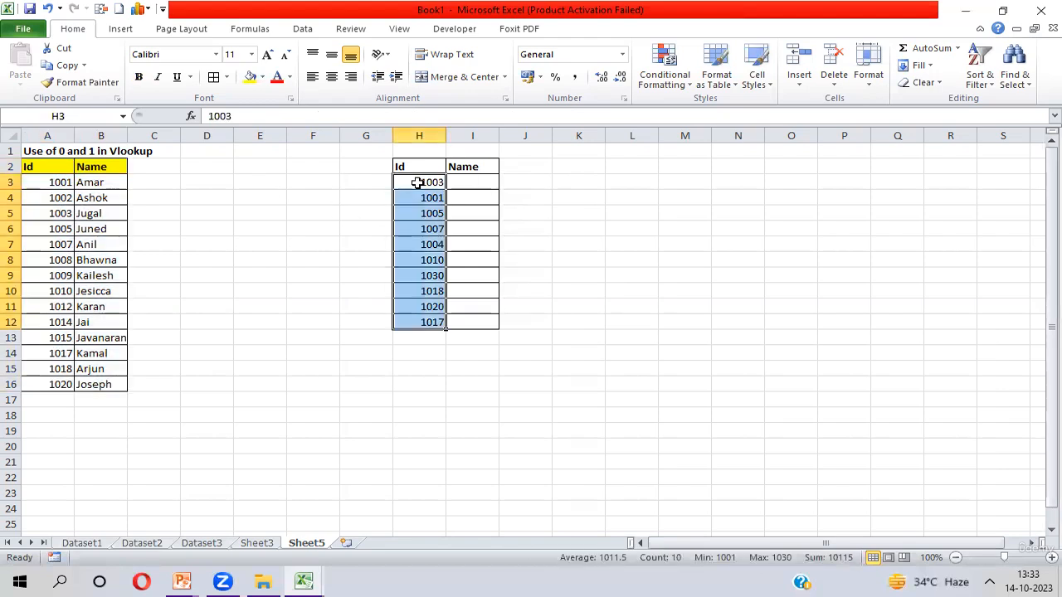
- In I3, enter =VLOOKUP($H3,$A$2:$B$16,2,0) to look up the Name for the Id with exact matching
key("Right")
key("shift+Down")
key("shift+Down")
key("shift+Down")
key("shift+Down")
key("shift+Down")
key("shift+Down")
key("shift+Down")
key("shift+Down")
key("shift+Down")
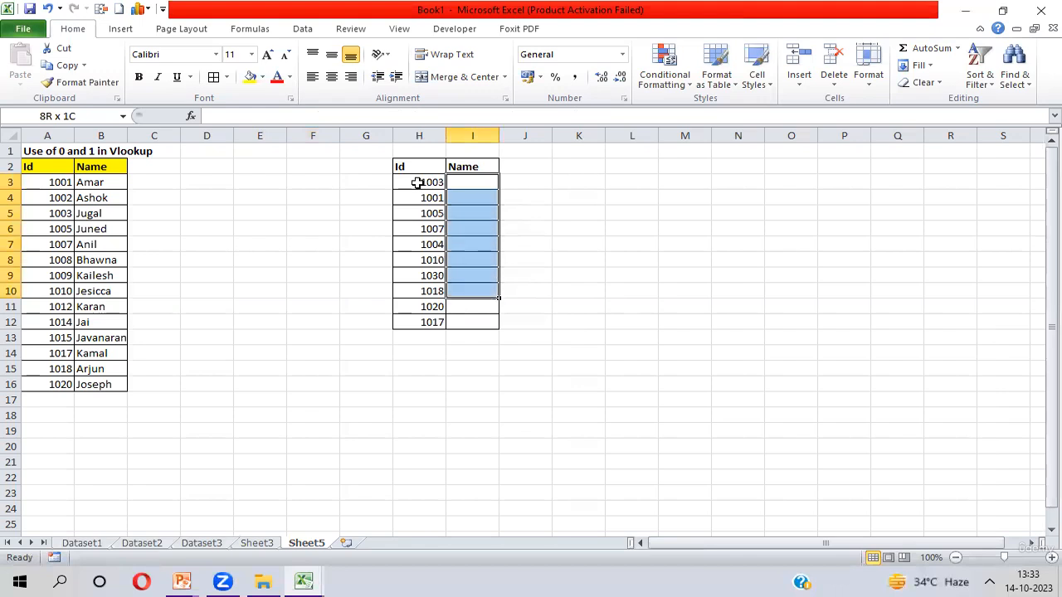
key("Left")
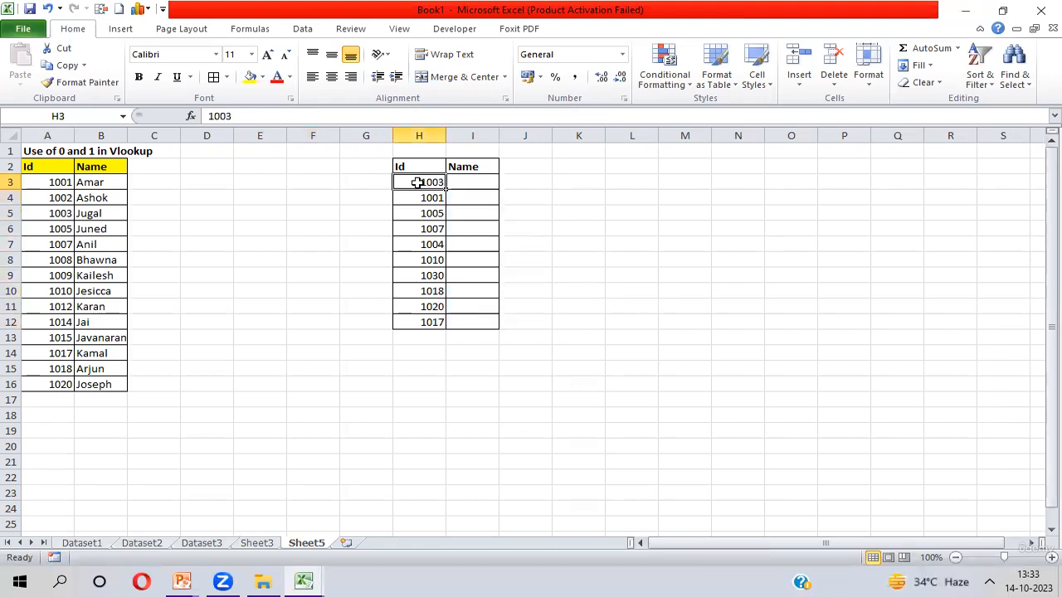
key("Right")
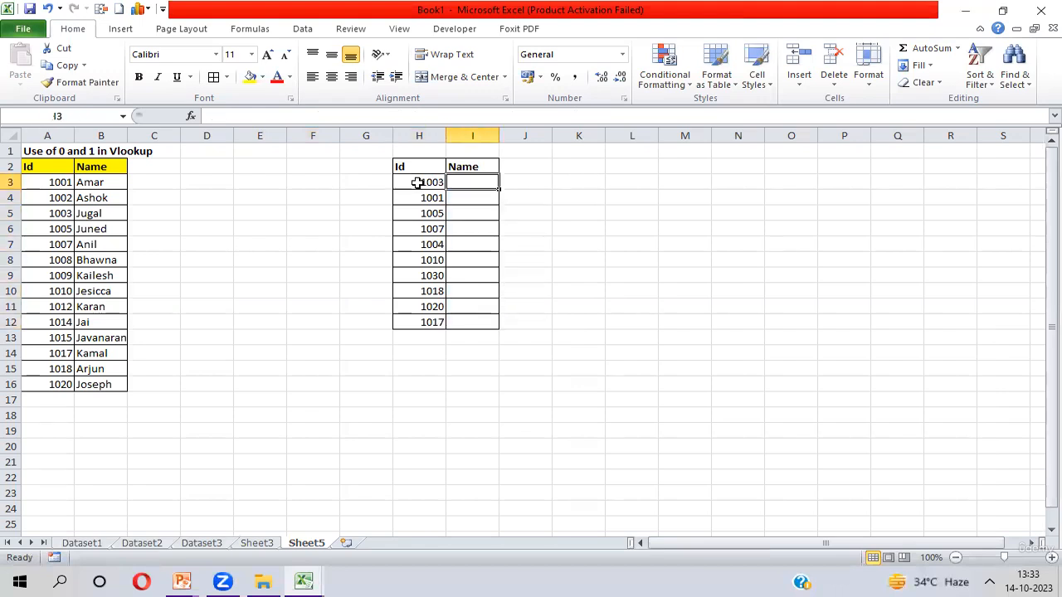
type("=vl")
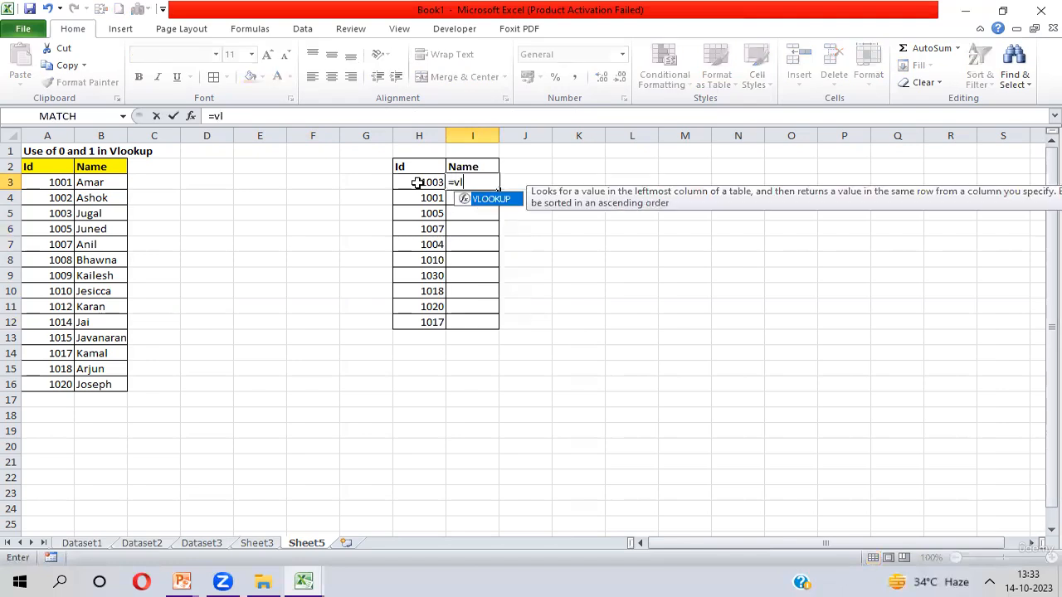
key("Tab")
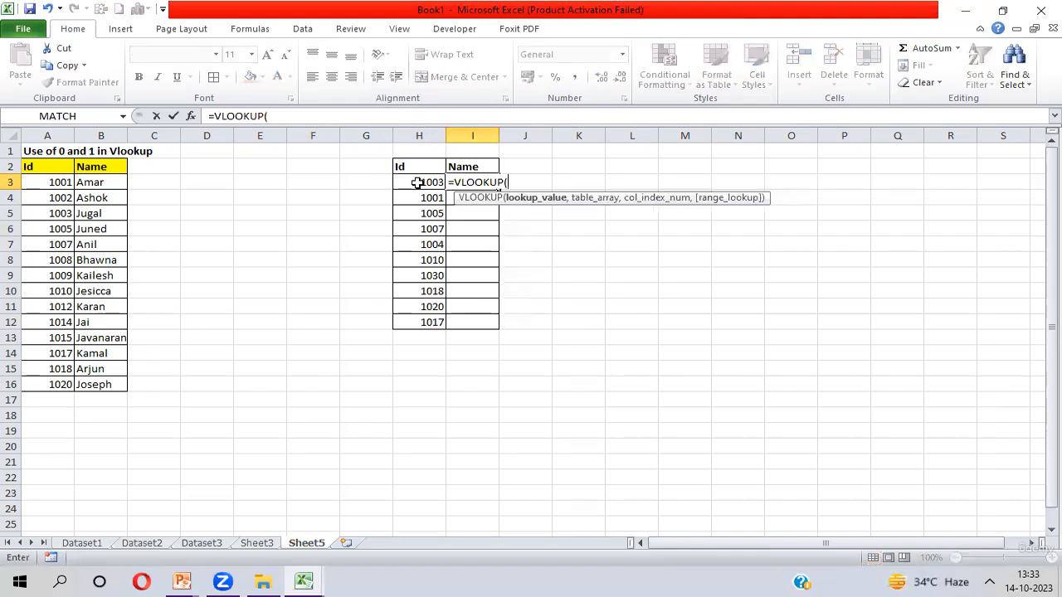
left_click(417, 183)
key("F4")
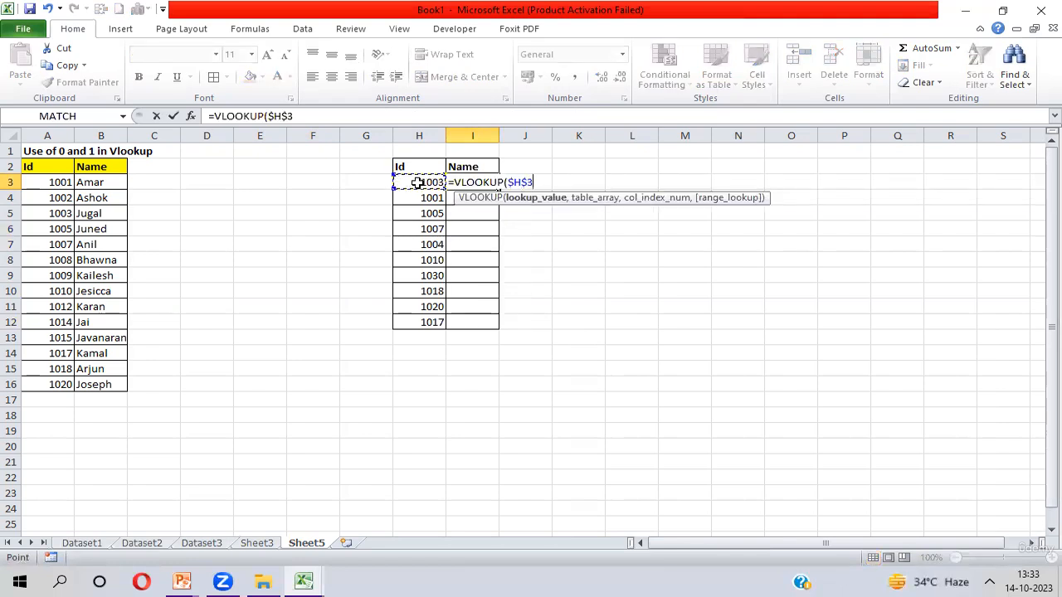
key("F4")
key("F4")
type(",")
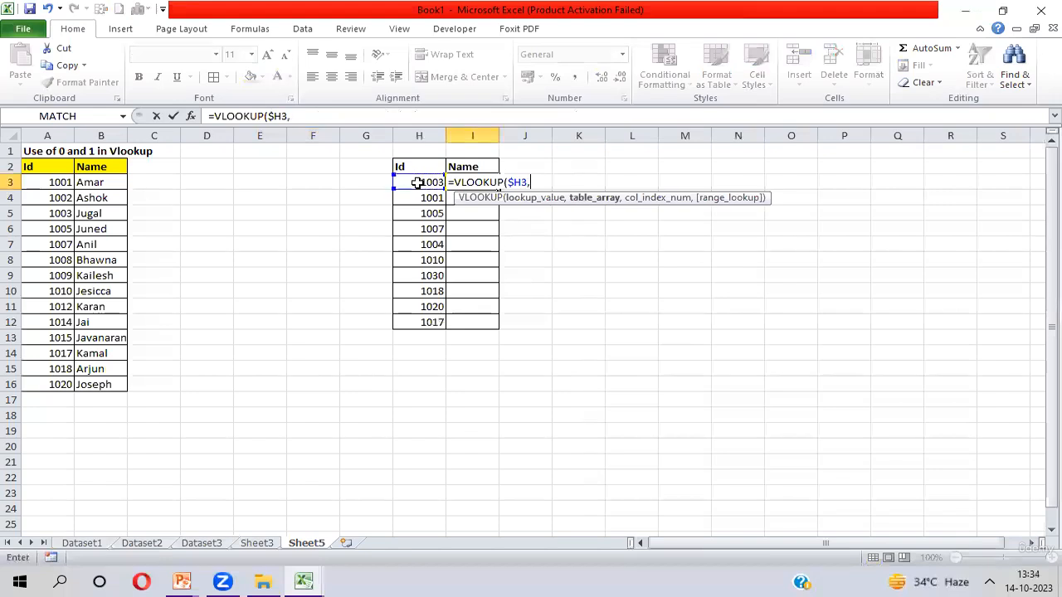
key("Left")
key("Left")
key("Left")
key("Left")
key("Left")
key("Left")
key("Left")
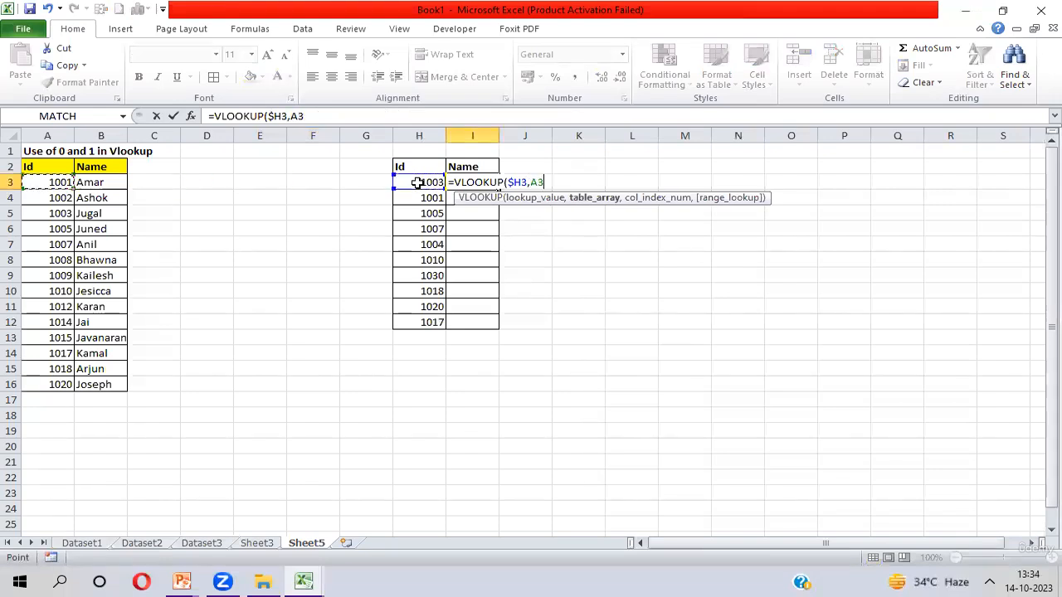
key("Up")
key("ctrl+shift+Right")
key("ctrl+shift+Down")
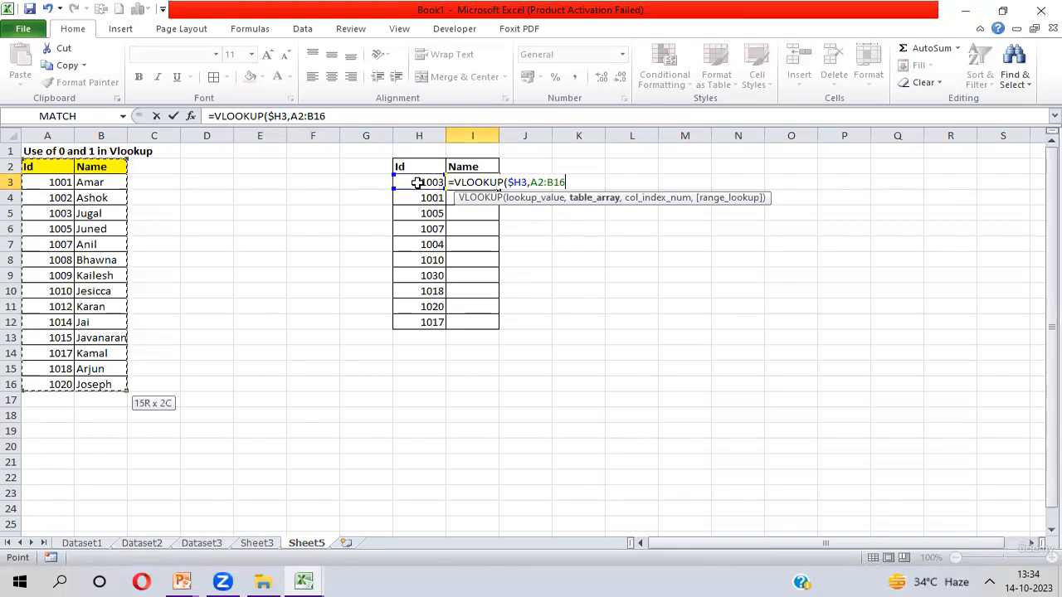
key("F4")
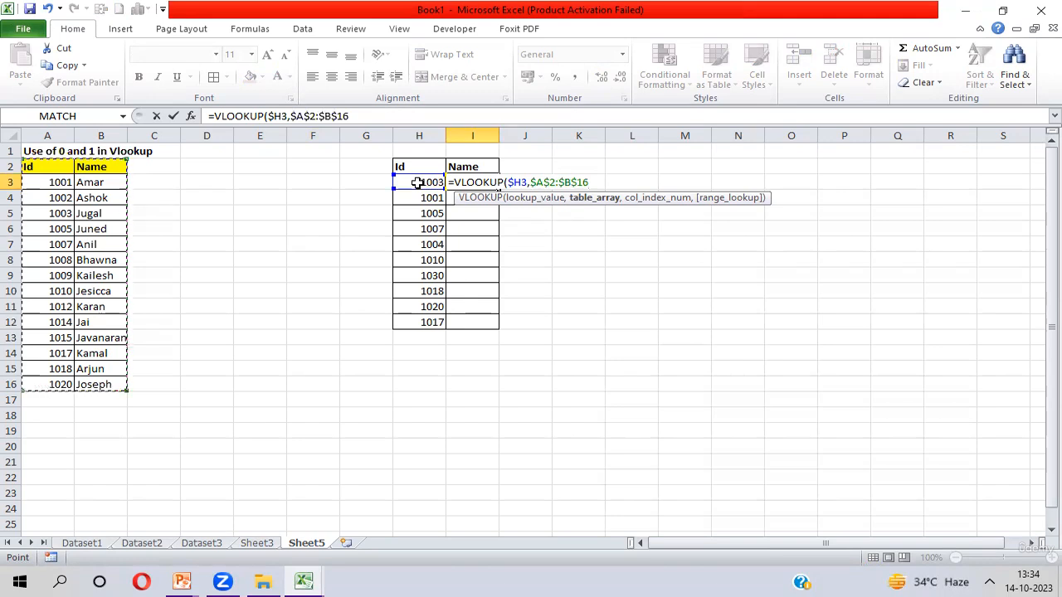
type(",")
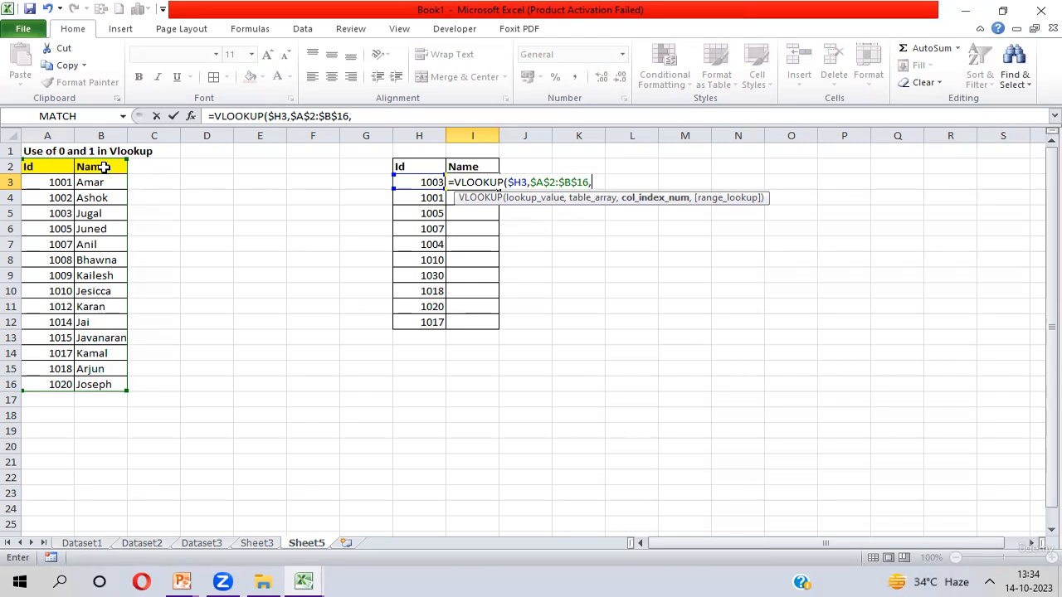
type("2")
type(",")
type("0)")
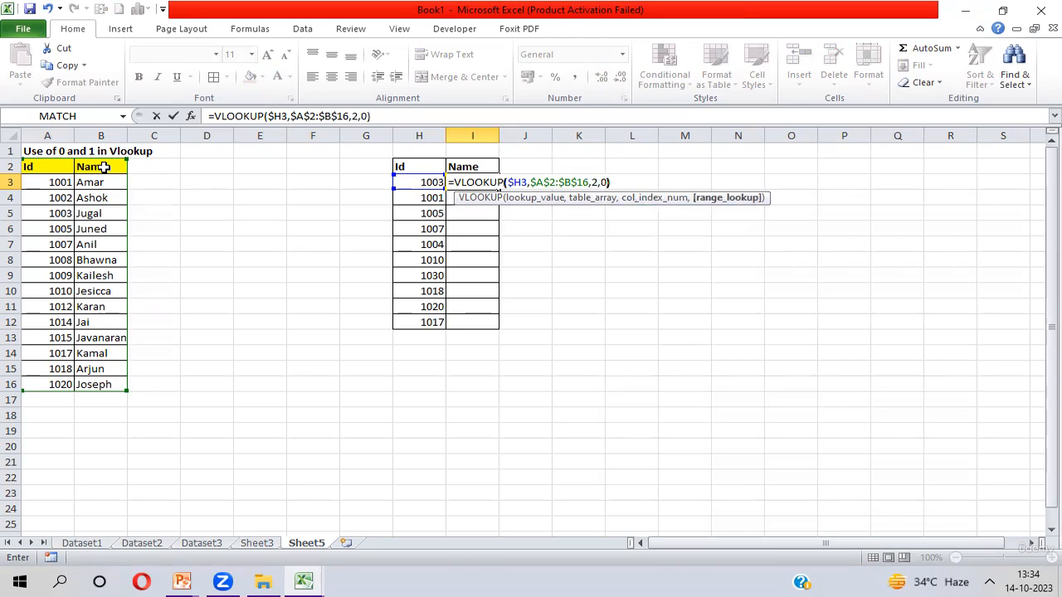
key("Return")
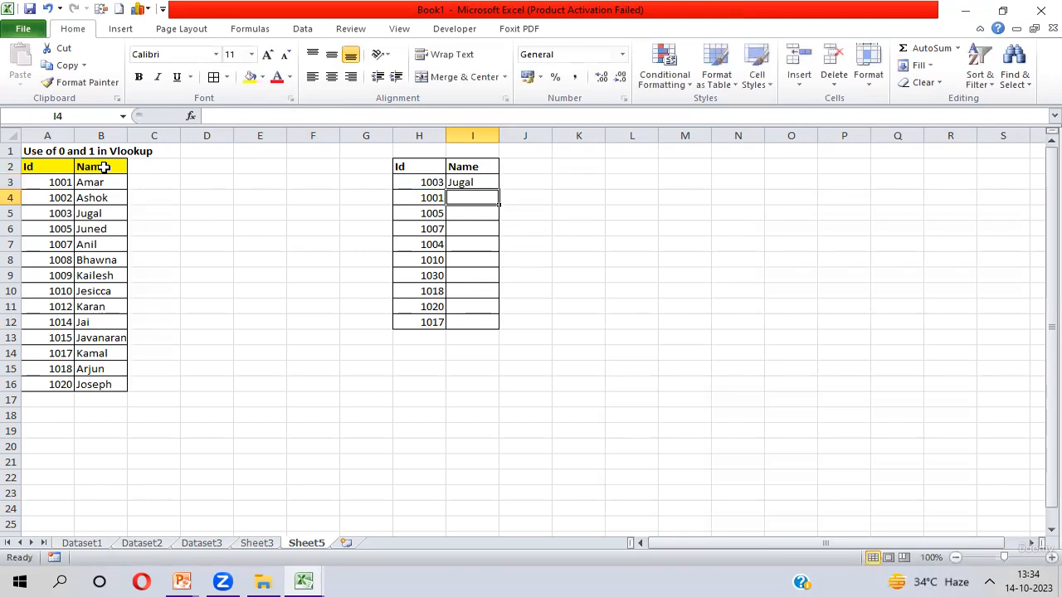
- Fill the VLOOKUP formula from I3 down through I12
key("Up")
key("shift+Down")
key("shift+Down")
key("shift+Down")
key("shift+Down")
key("shift+Down")
key("shift+Down")
key("shift+Down")
key("shift+Down")
key("shift+Down")
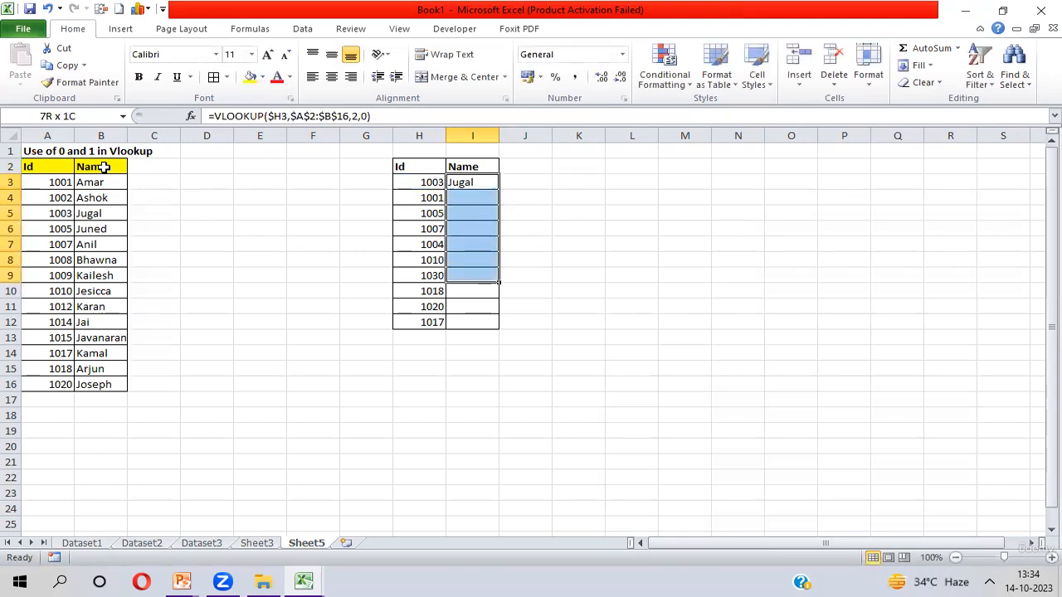
key("ctrl+d")
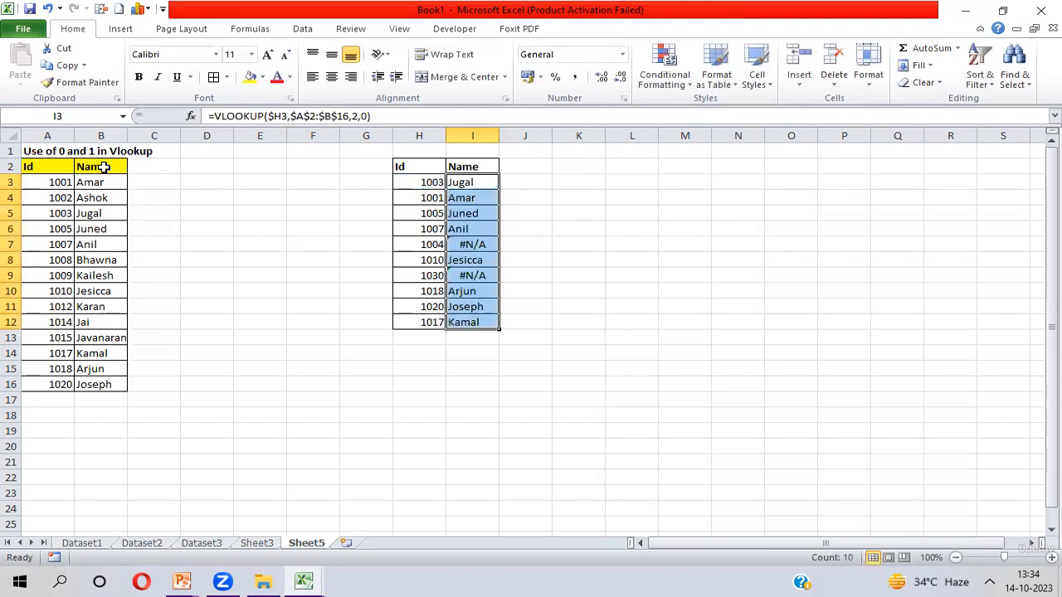
- Compare the #N/A result for Id 1004 against the Ids listed in the source table
key("Down")
key("Down")
key("Down")
key("Down")
key("Left")
key("Right")
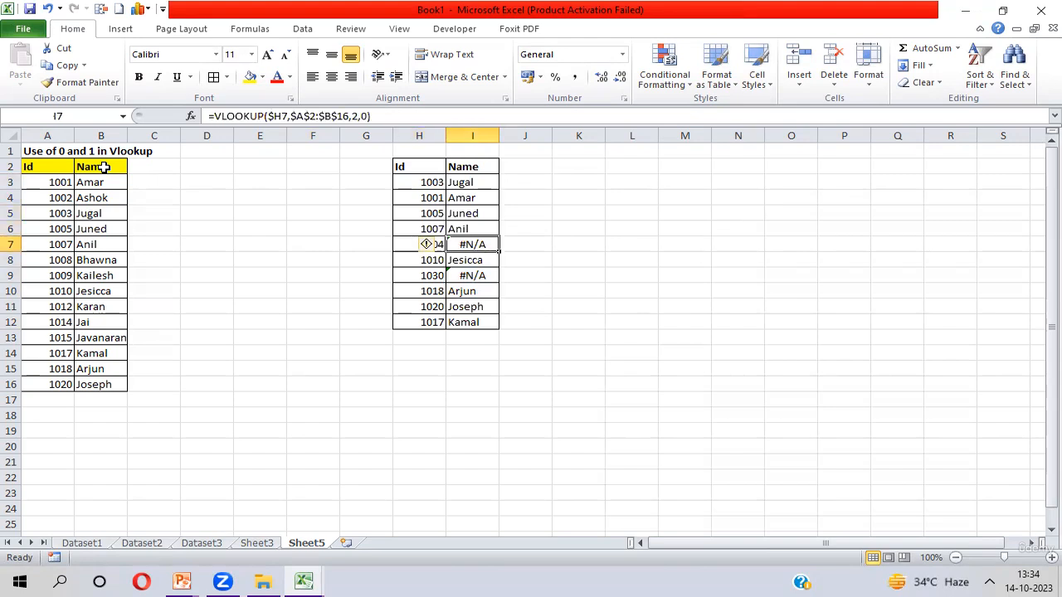
key("Left")
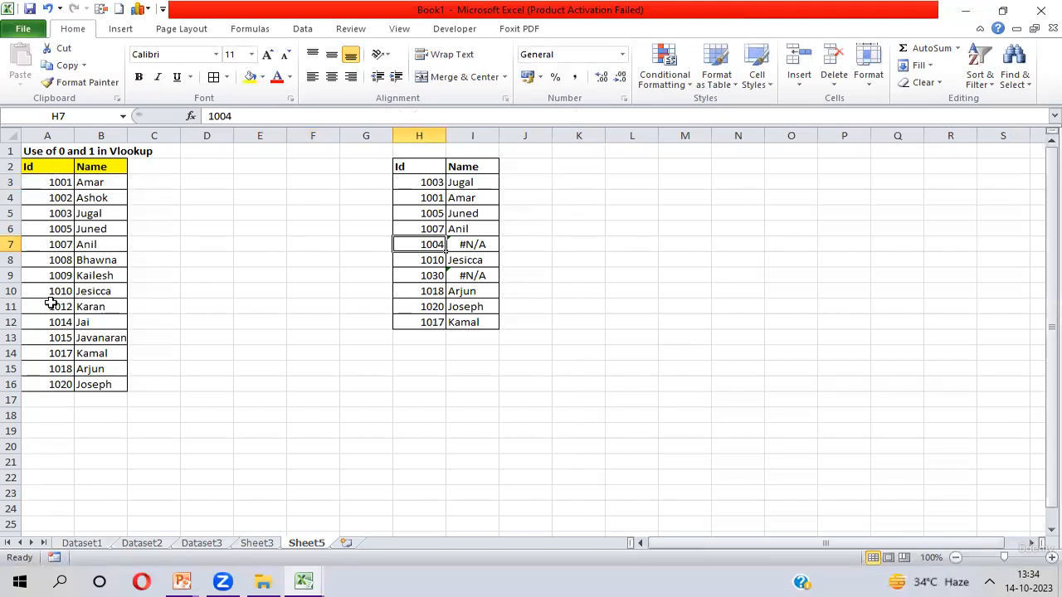
left_click(54, 182)
key("Down")
key("Down")
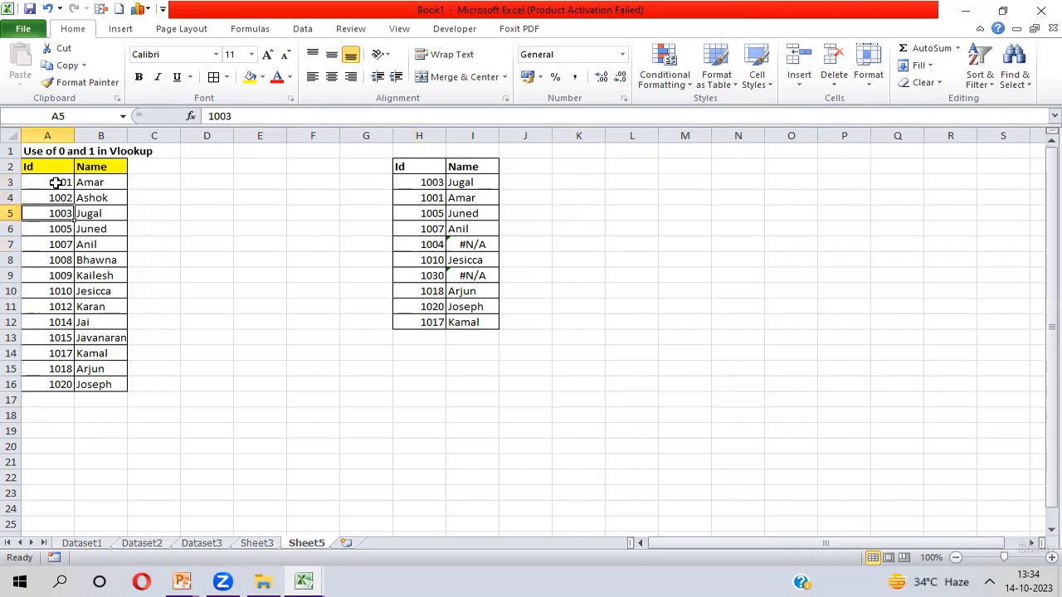
key("Up")
key("Up")
key("Down")
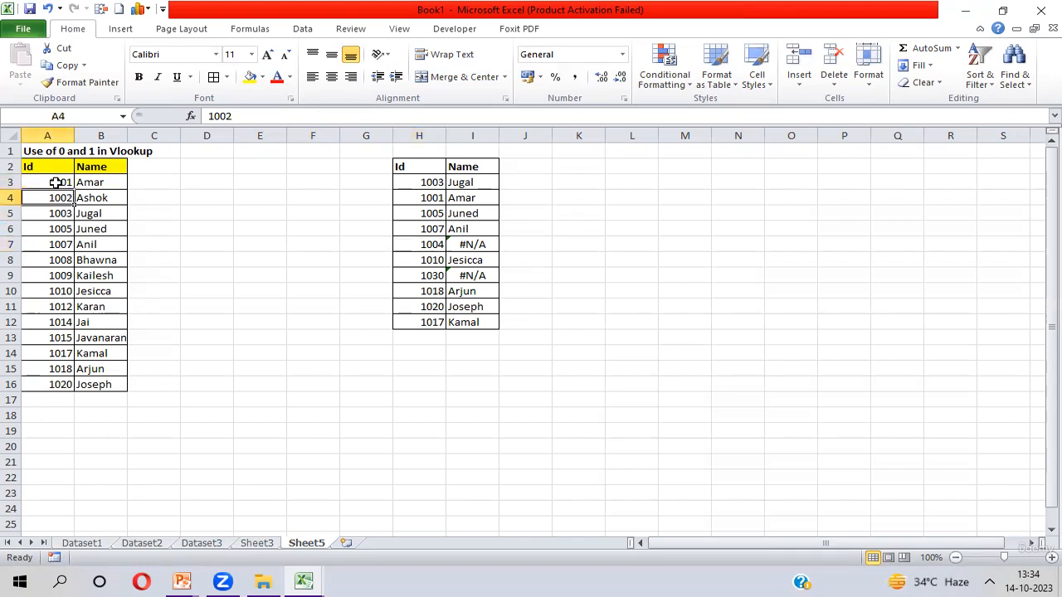
key("Down")
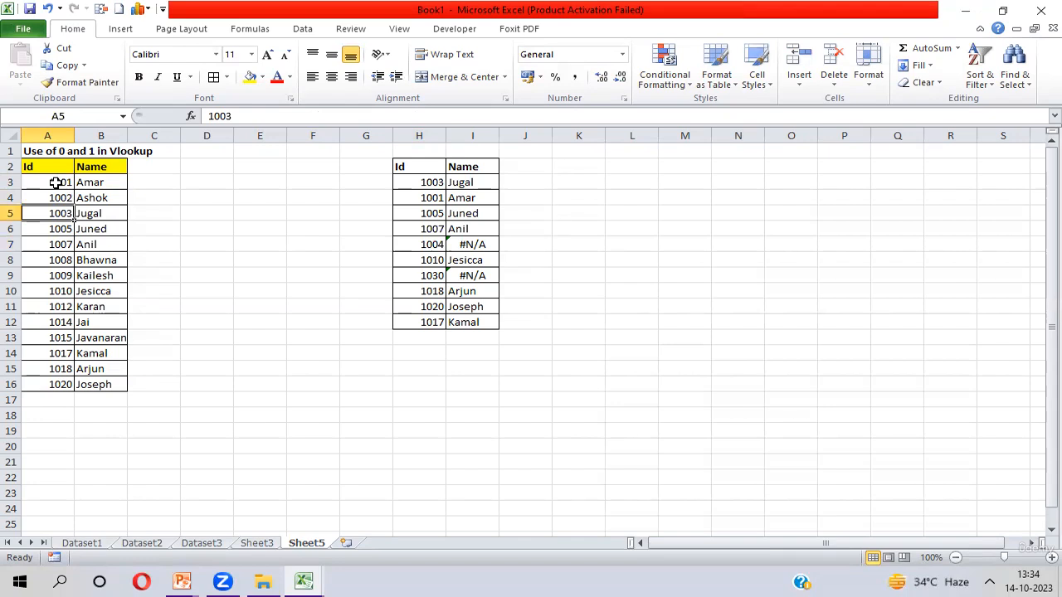
key("Down")
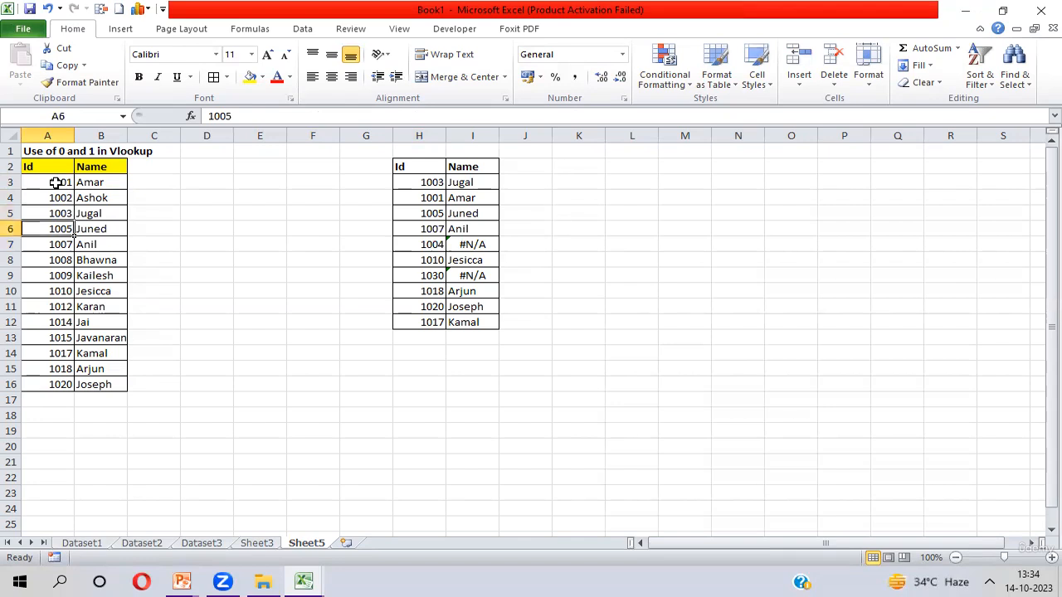
key("Right")
key("Right")
key("Right")
key("Right")
key("Right")
key("Right")
key("Right")
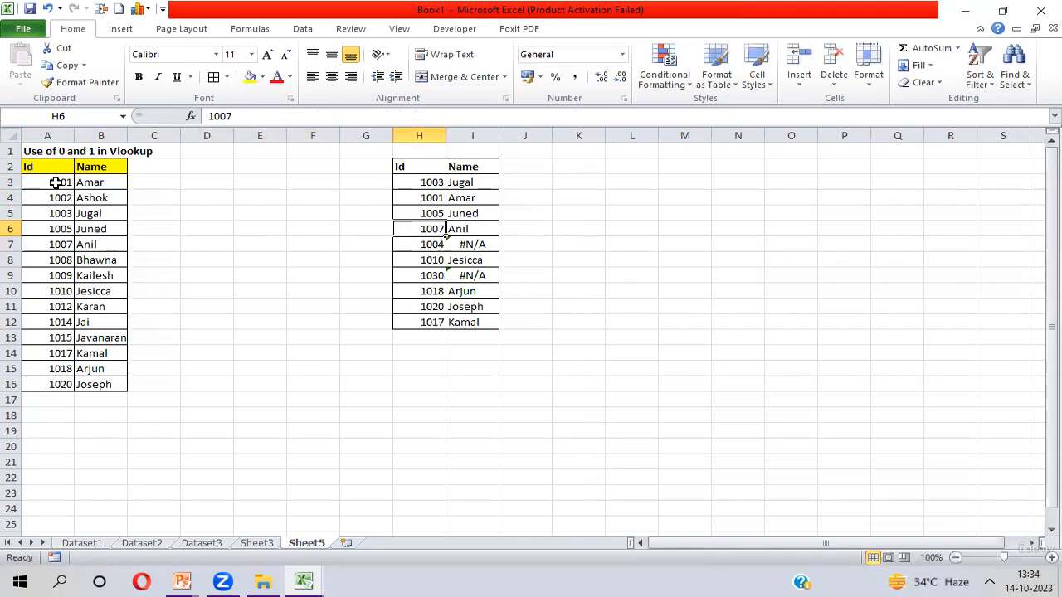
key("Down")
key("Right")
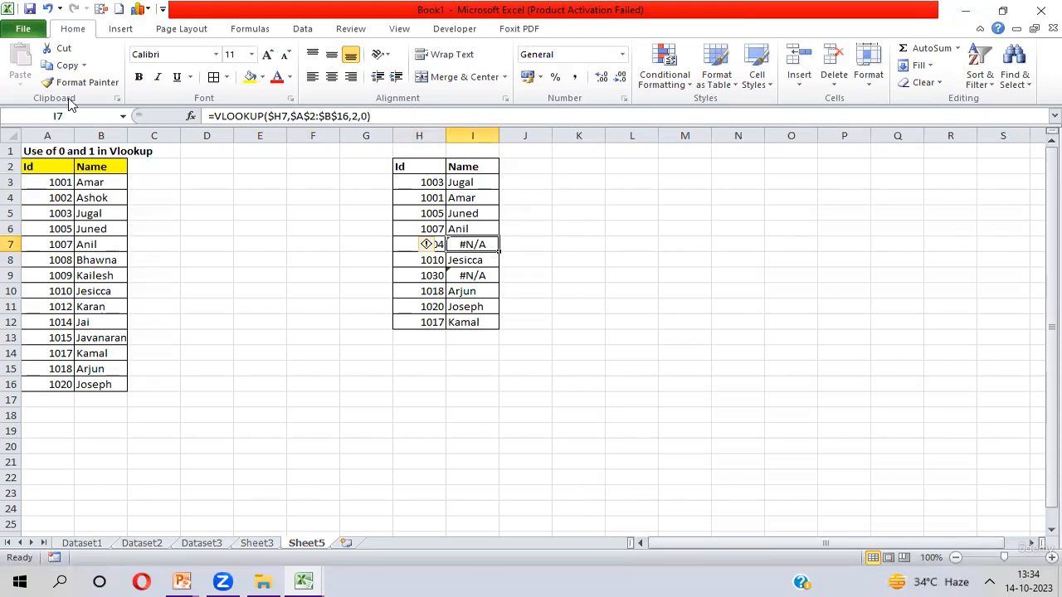
- Examine I7's formula and its error-checking options, then review the source Ids near 1004
double_click(362, 116)
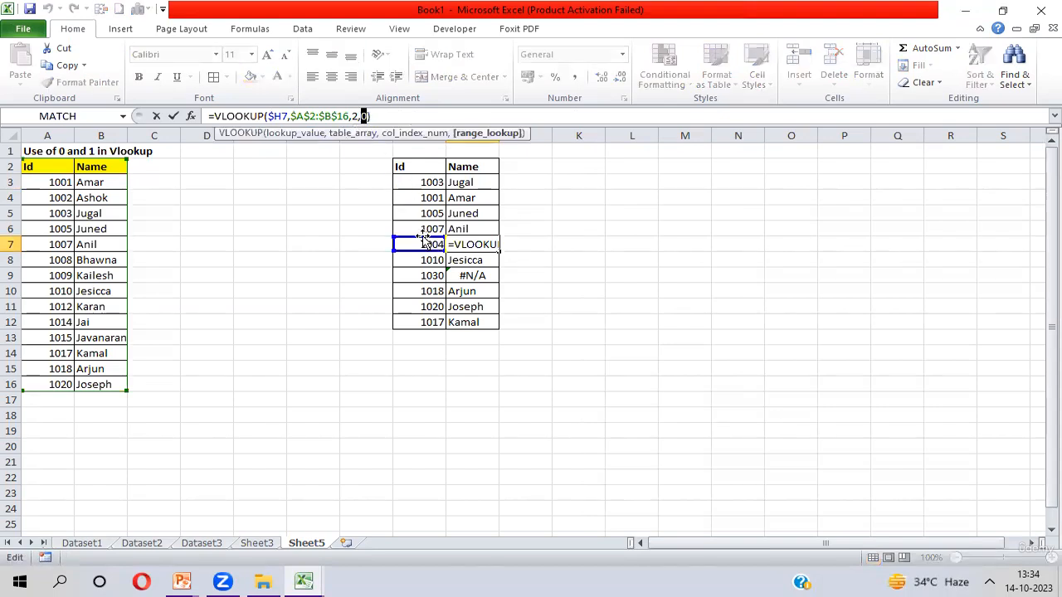
key("Escape")
left_click(423, 244)
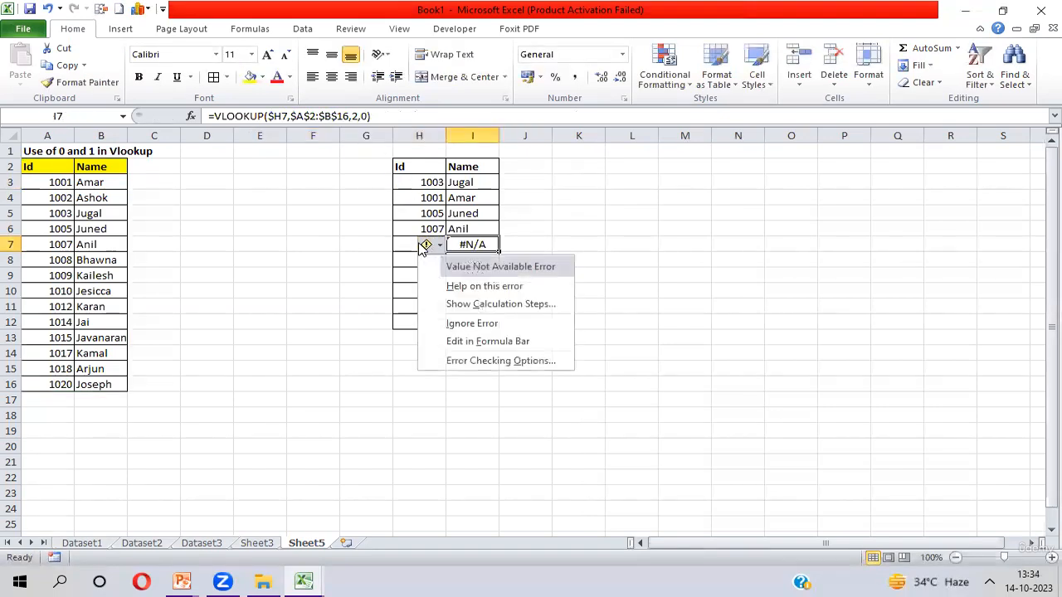
left_click(407, 244)
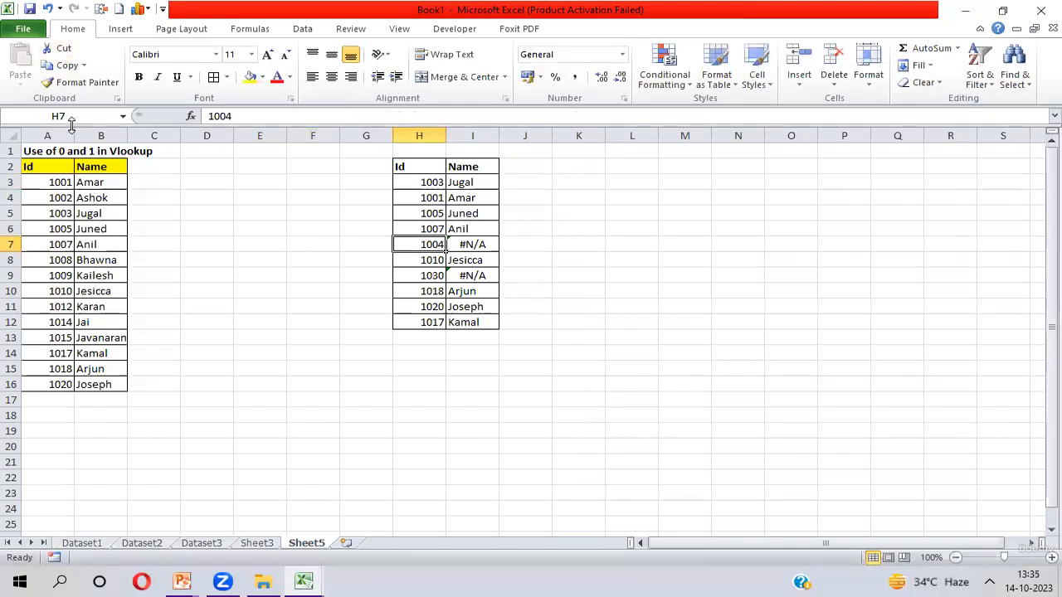
left_click(464, 246)
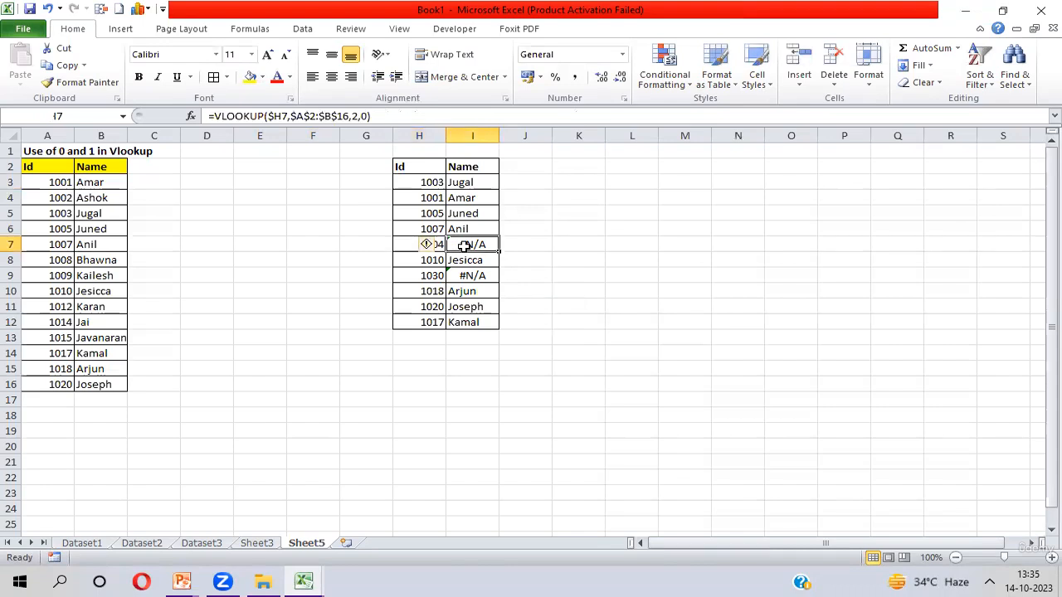
left_click(58, 229)
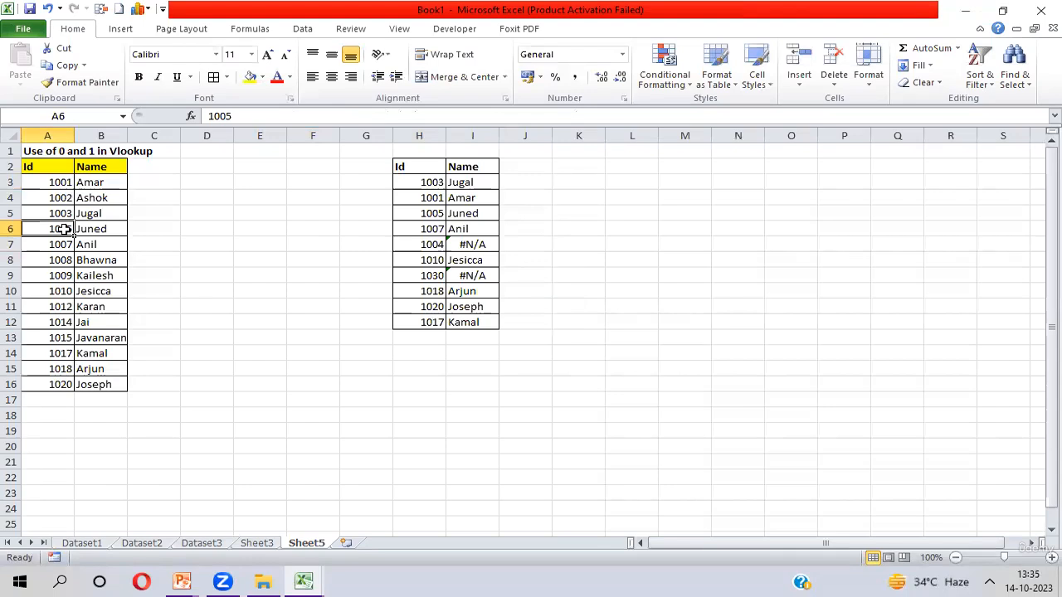
left_click(60, 213)
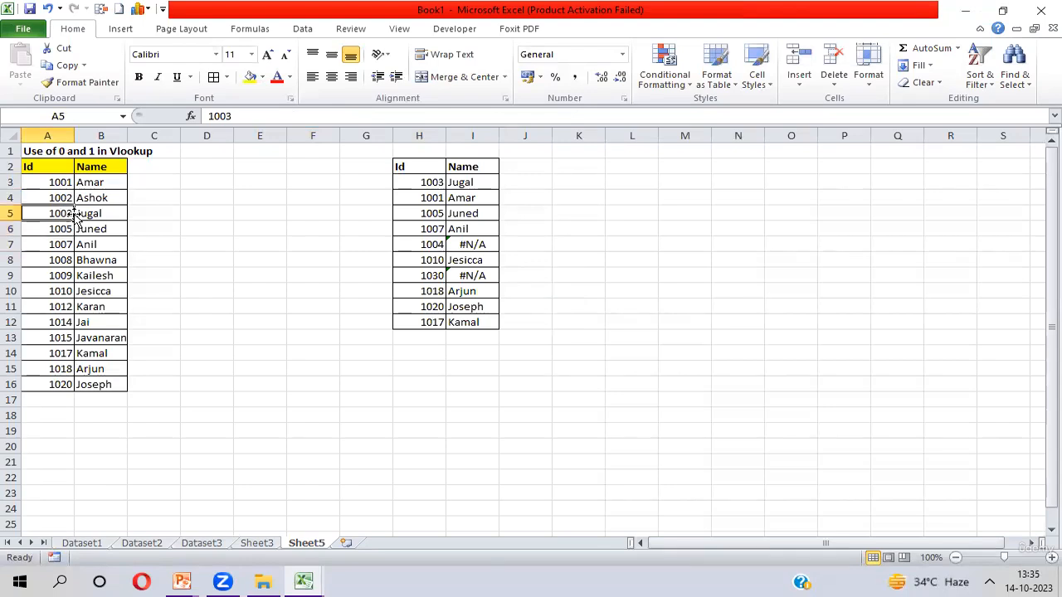
left_click(413, 245)
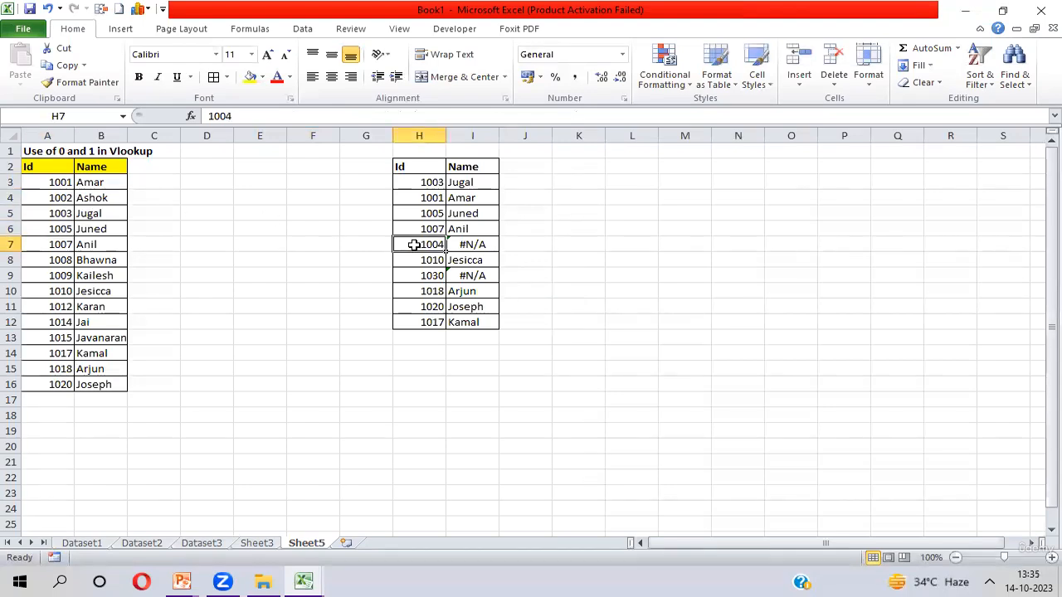
left_click(472, 183)
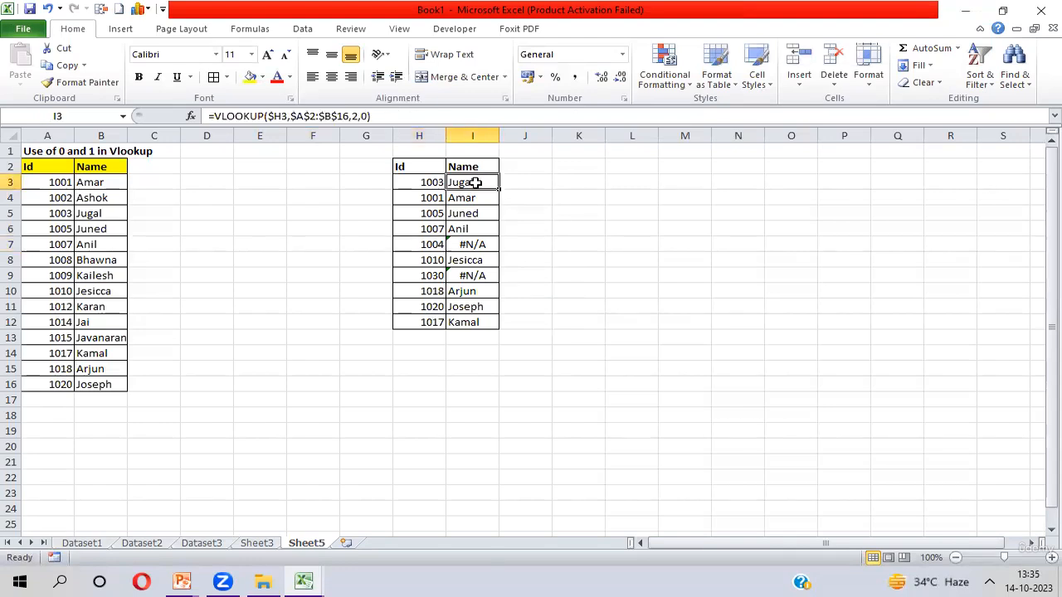
- Change I3's VLOOKUP match type to 1 (approximate match) and fill the formula down through I12
left_click(361, 116)
double_click(364, 116)
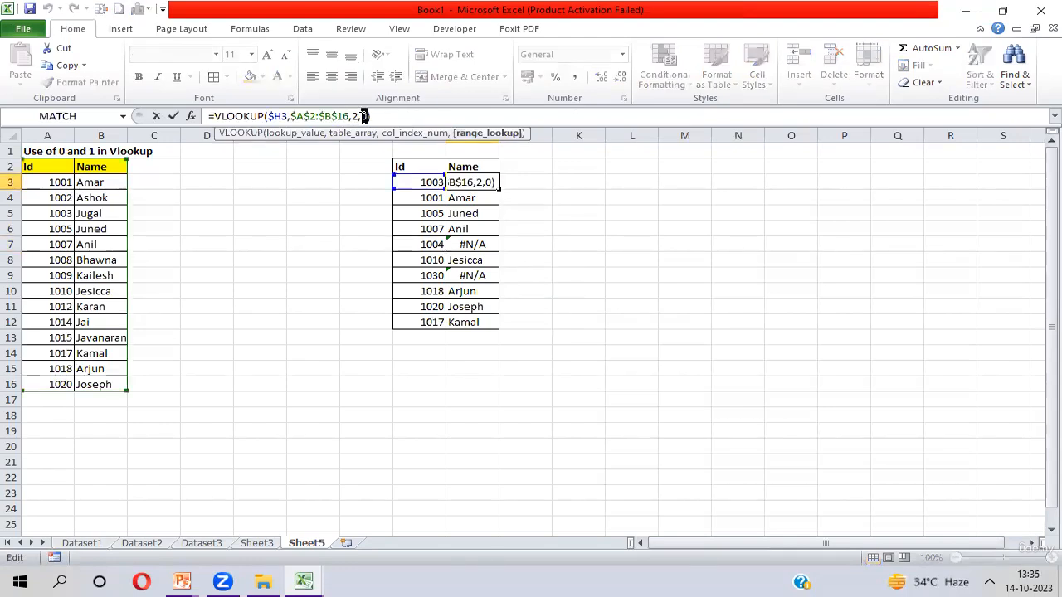
type("1")
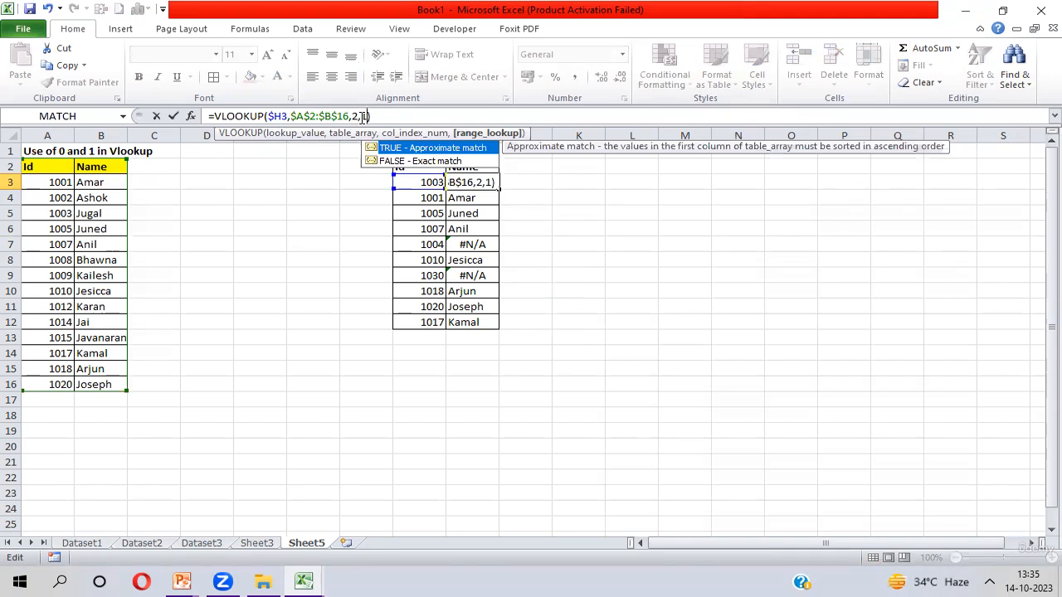
key("Return")
key("Up")
key("ctrl+shift+Down")
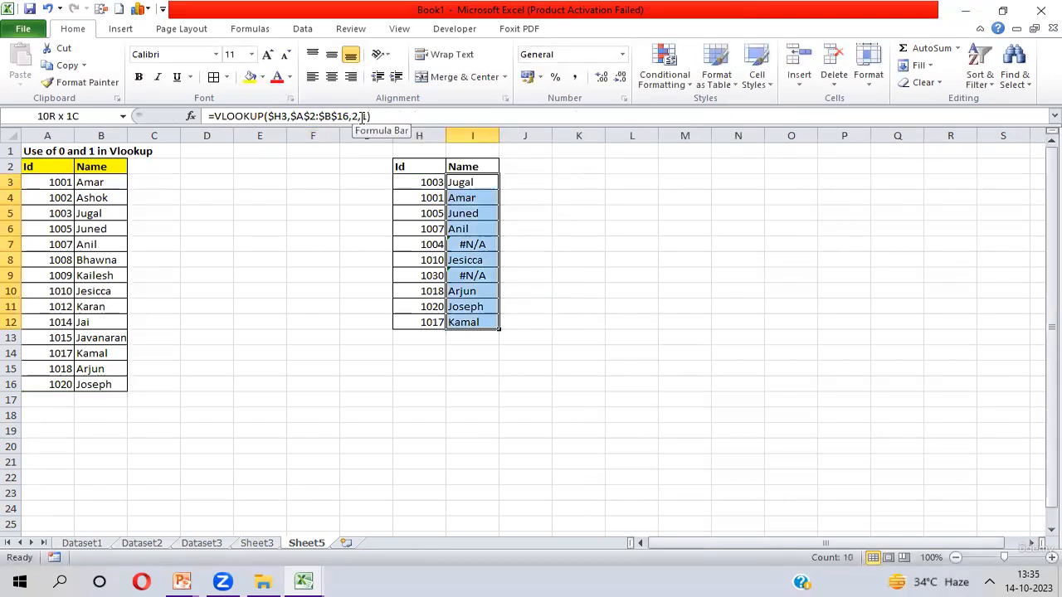
key("ctrl+d")
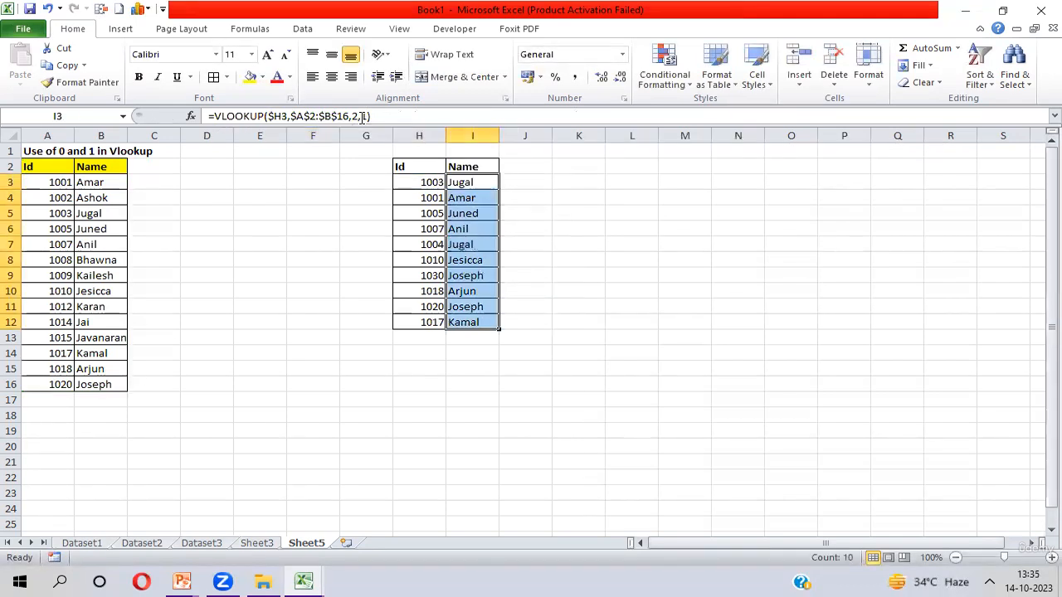
- Inspect the approximate-match result for Id 1004 against the source names, then open I3's match-type argument without changing it
left_click(478, 247)
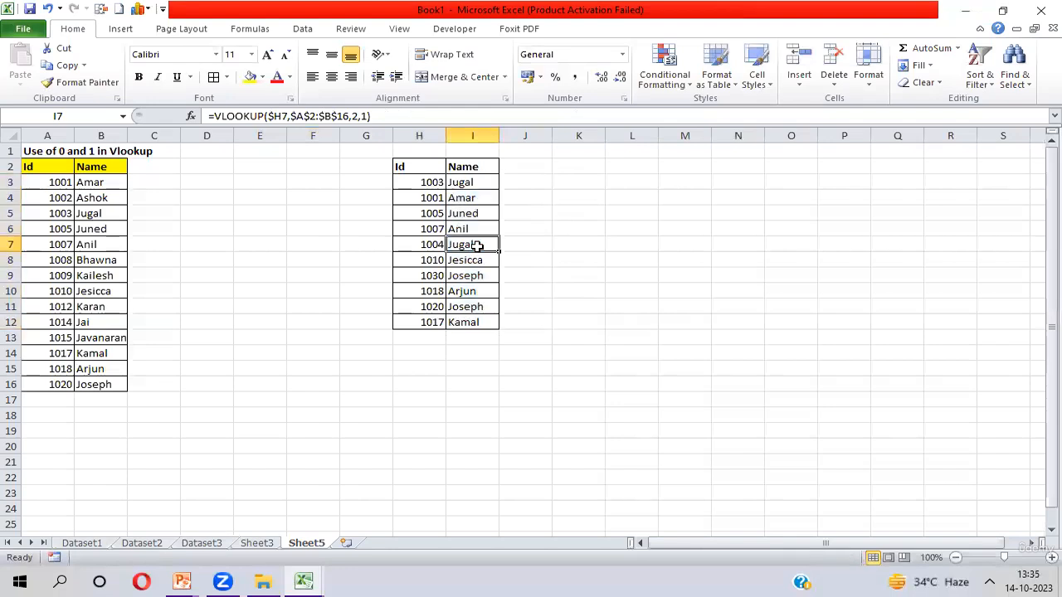
left_click(418, 247)
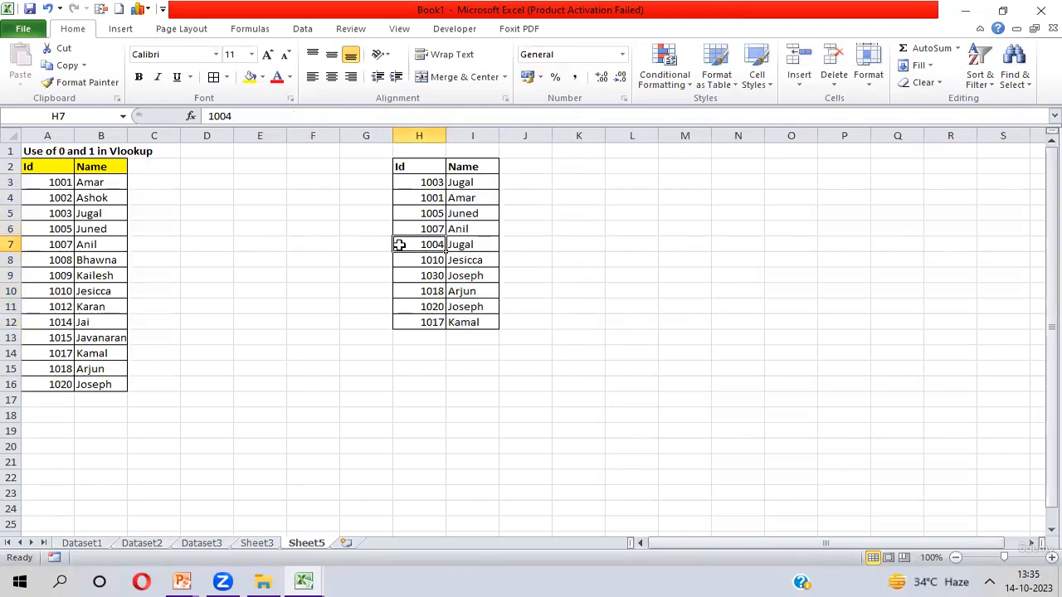
left_click(87, 213)
left_click(89, 226)
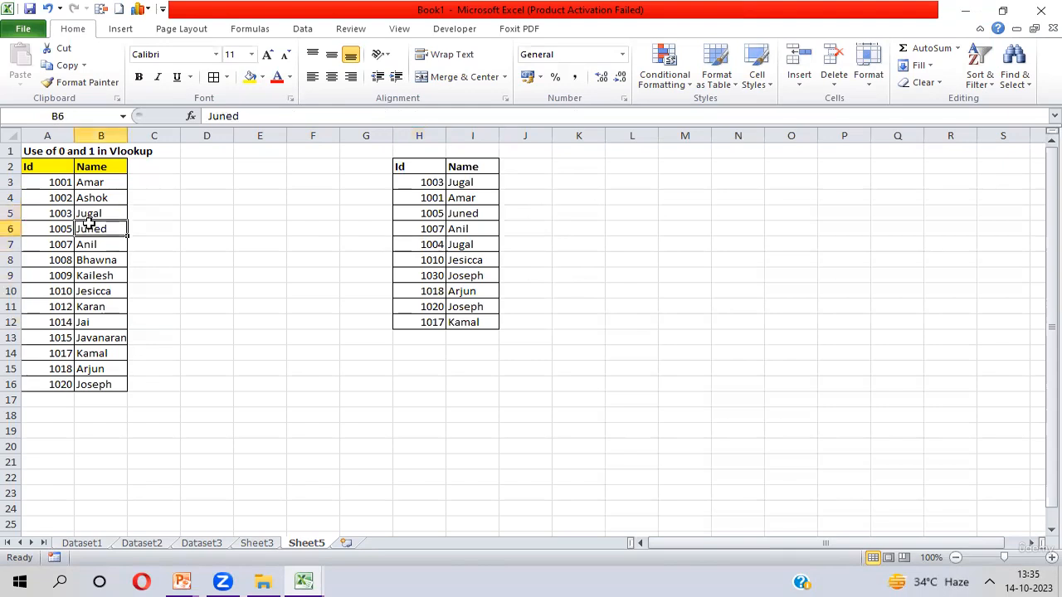
double_click(479, 182)
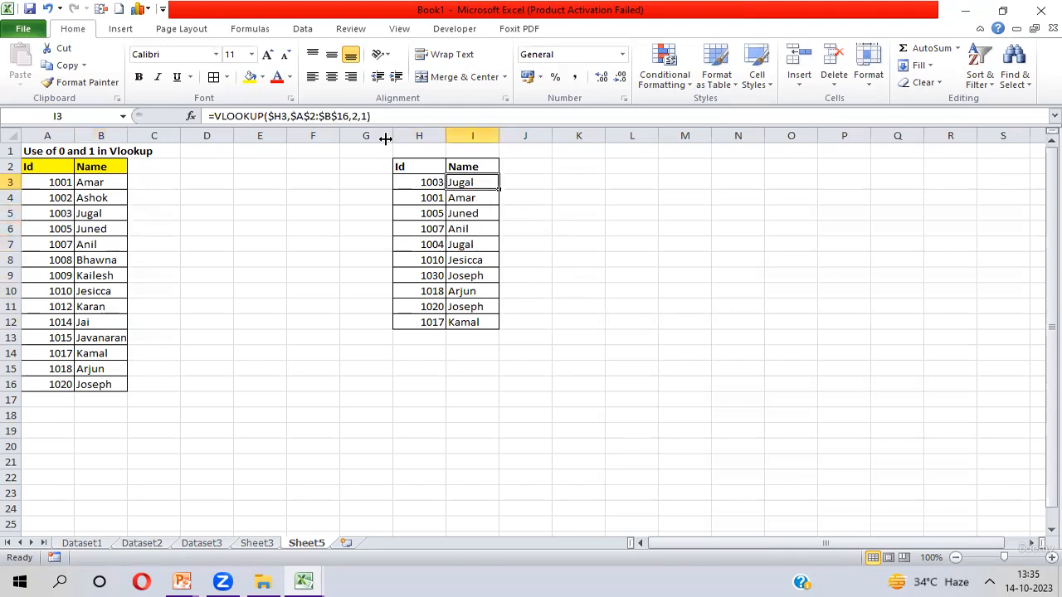
double_click(363, 116)
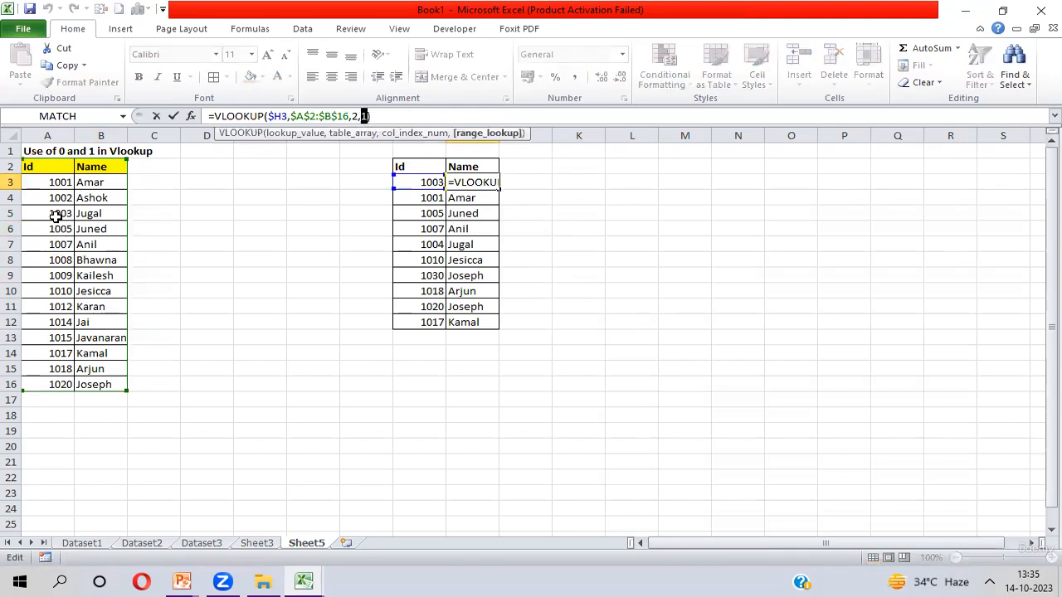
key("ctrl+Return")
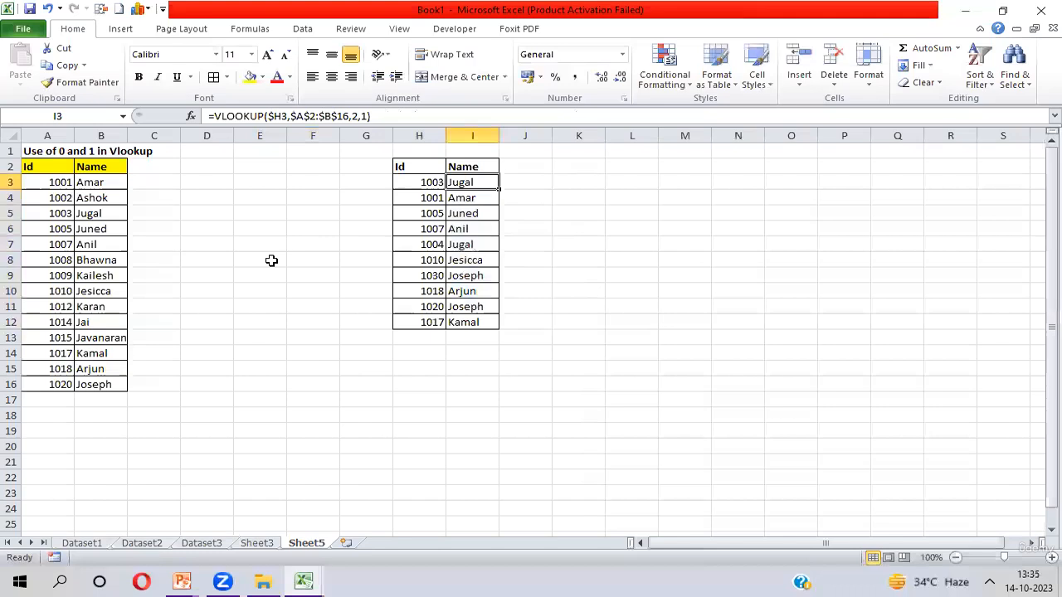
- Compare the approximate-match results for Ids 1004 and 1030 with the Ids listed in the source table
left_click(431, 245)
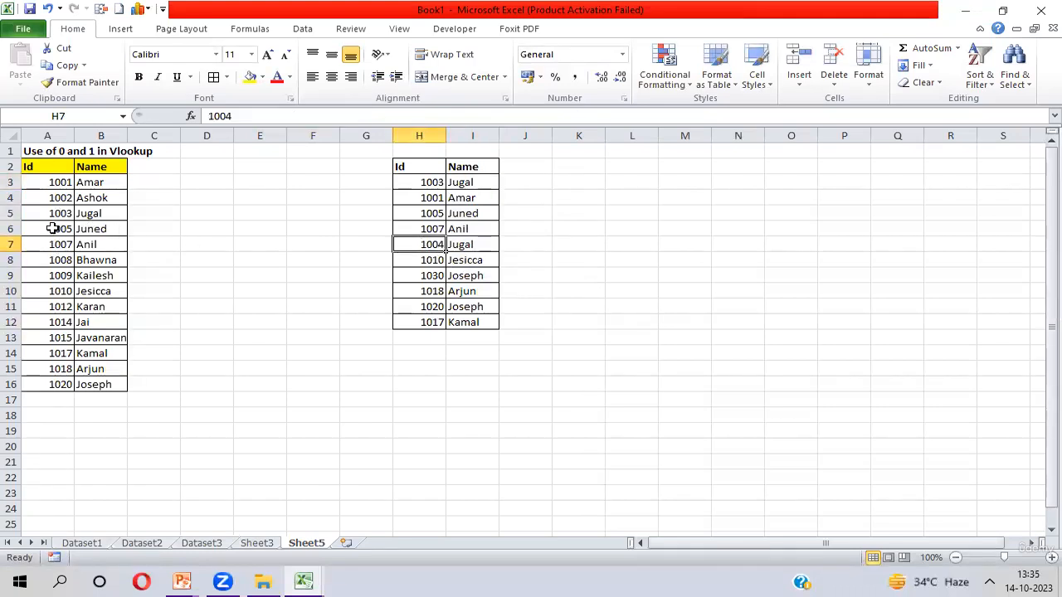
left_click(472, 247)
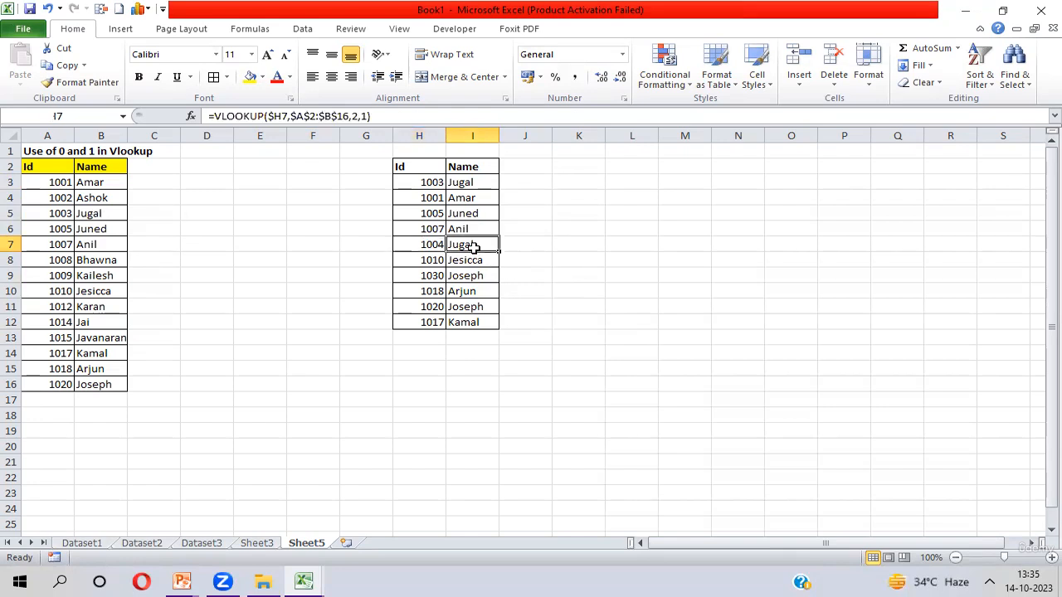
left_click(428, 276)
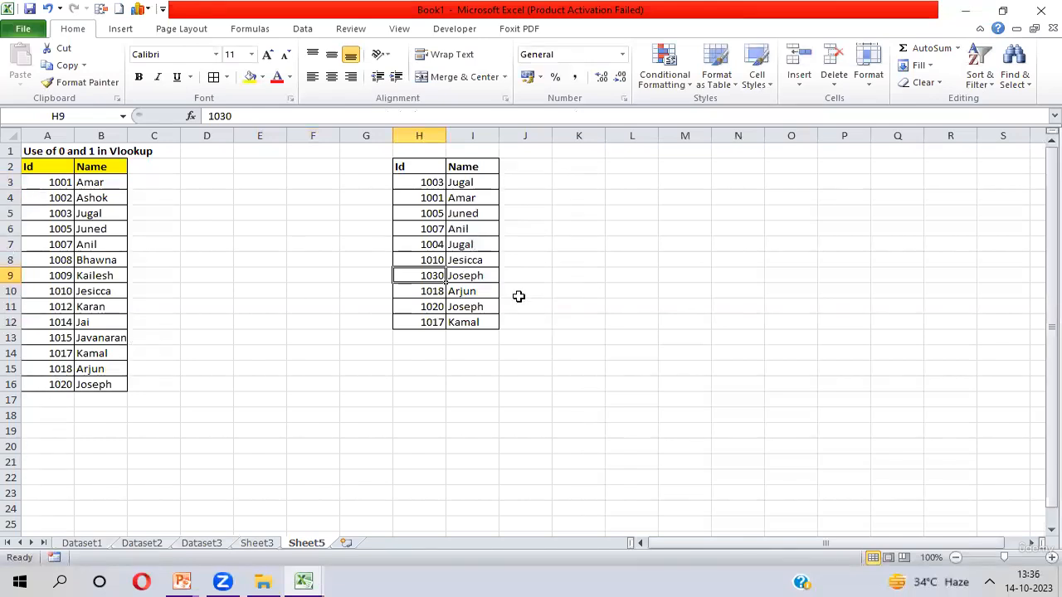
left_click(471, 281)
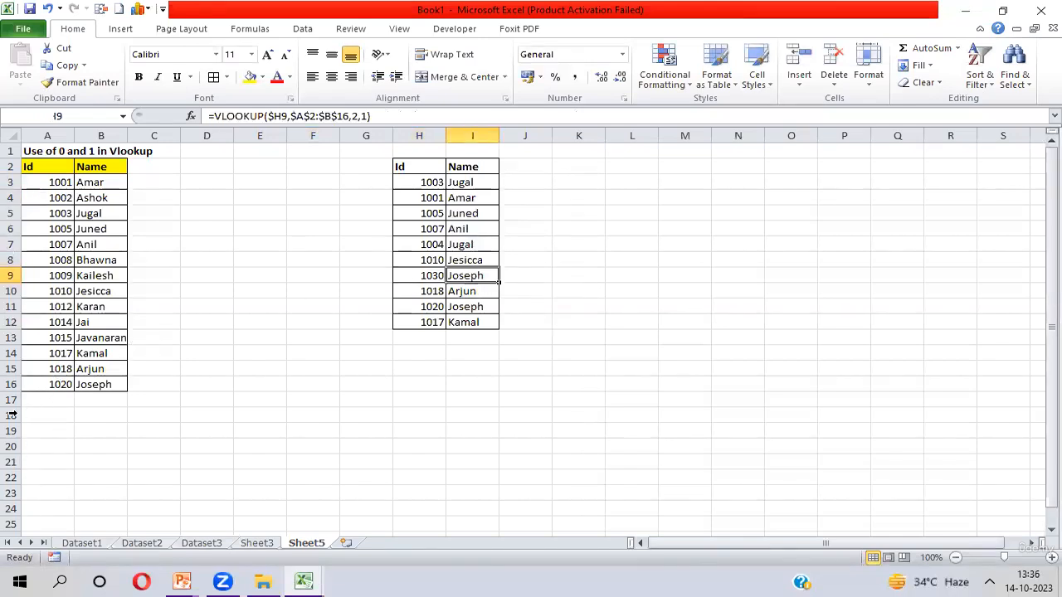
left_click(62, 382)
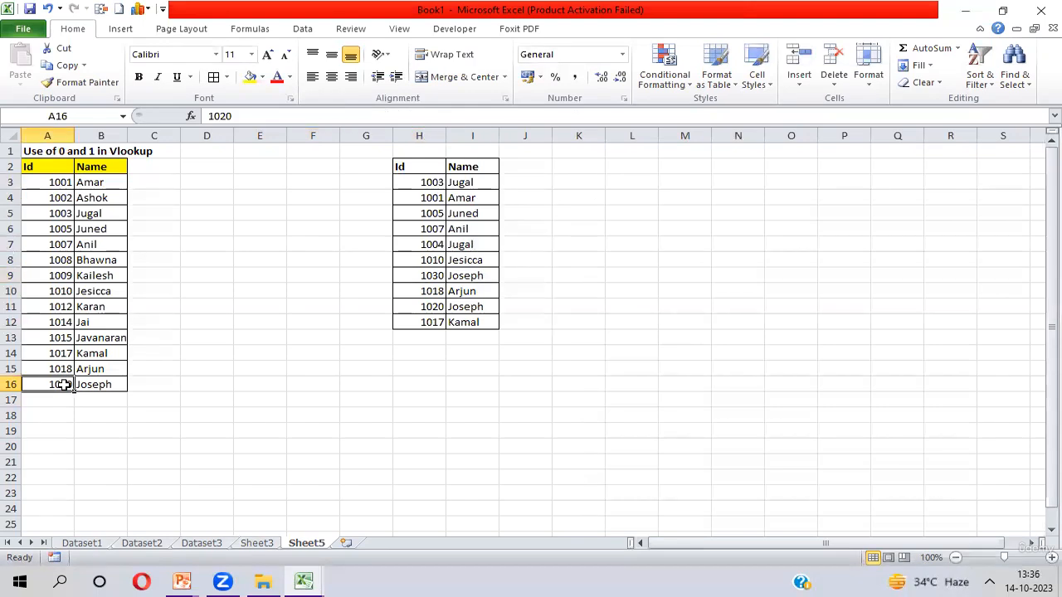
left_click(429, 276)
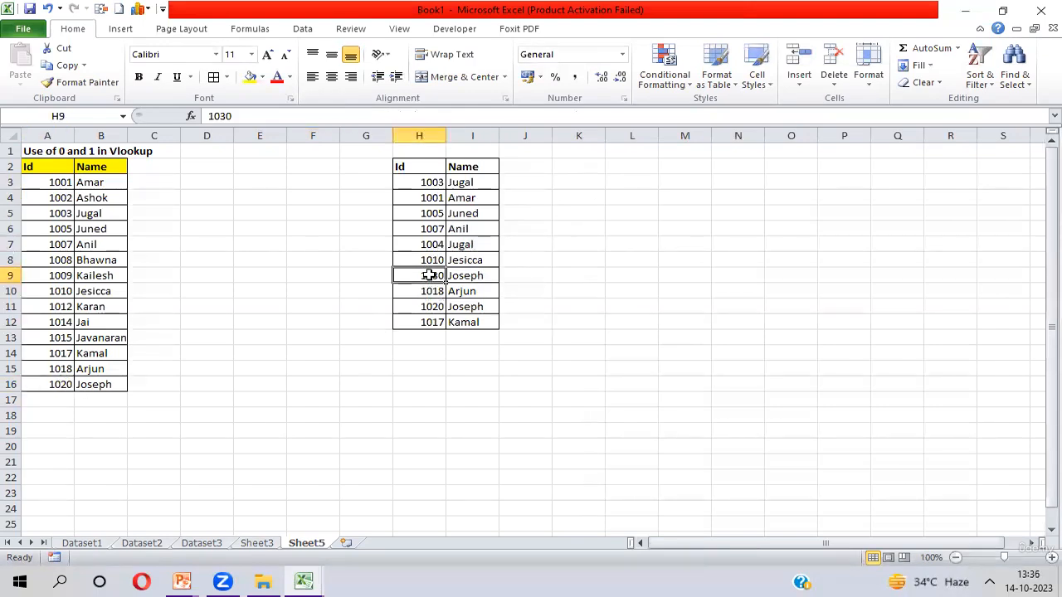
left_click(474, 274)
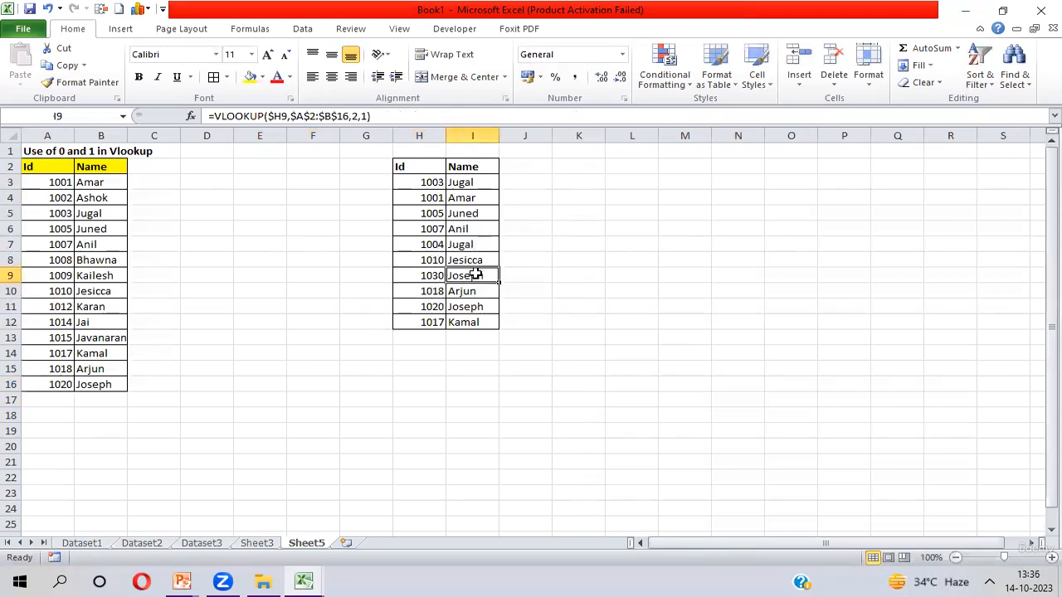
- Review the match-type argument of the VLOOKUP formulas in I3 and I4 without changing them
left_click(475, 181)
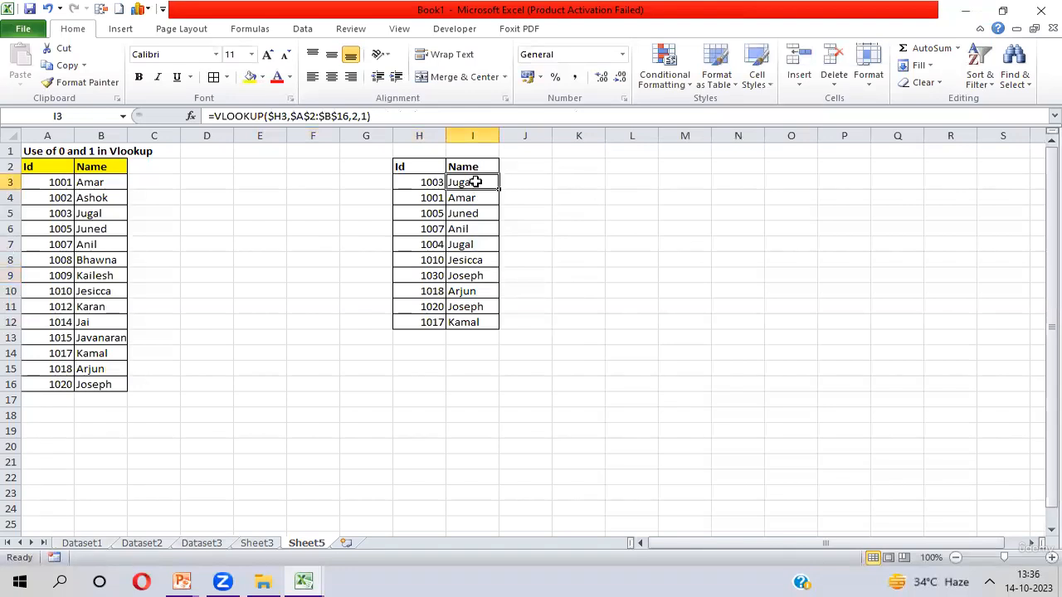
left_click(365, 116)
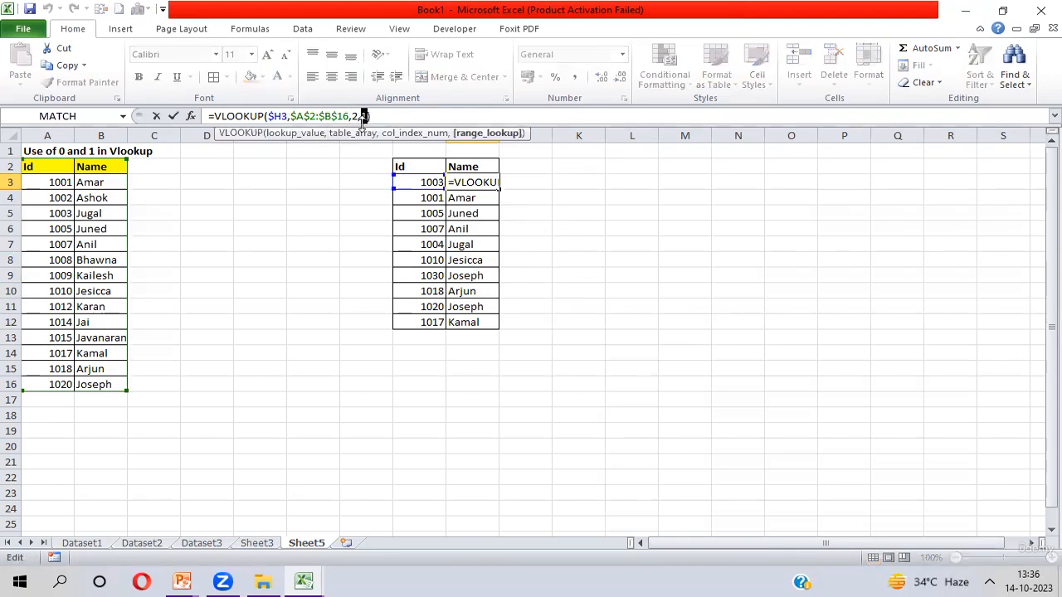
double_click(364, 116)
key("Return")
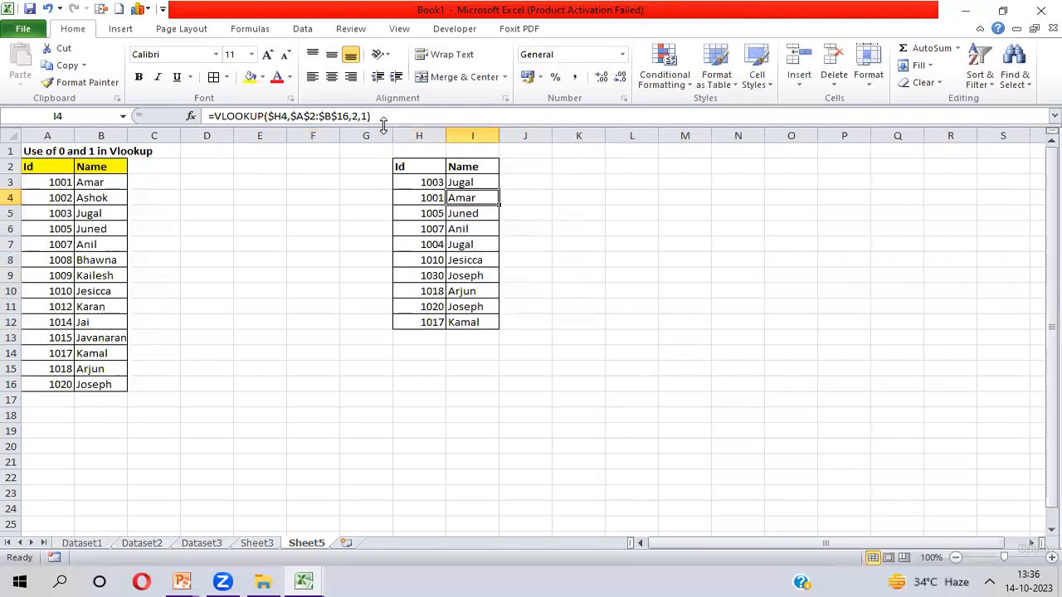
left_click(370, 116)
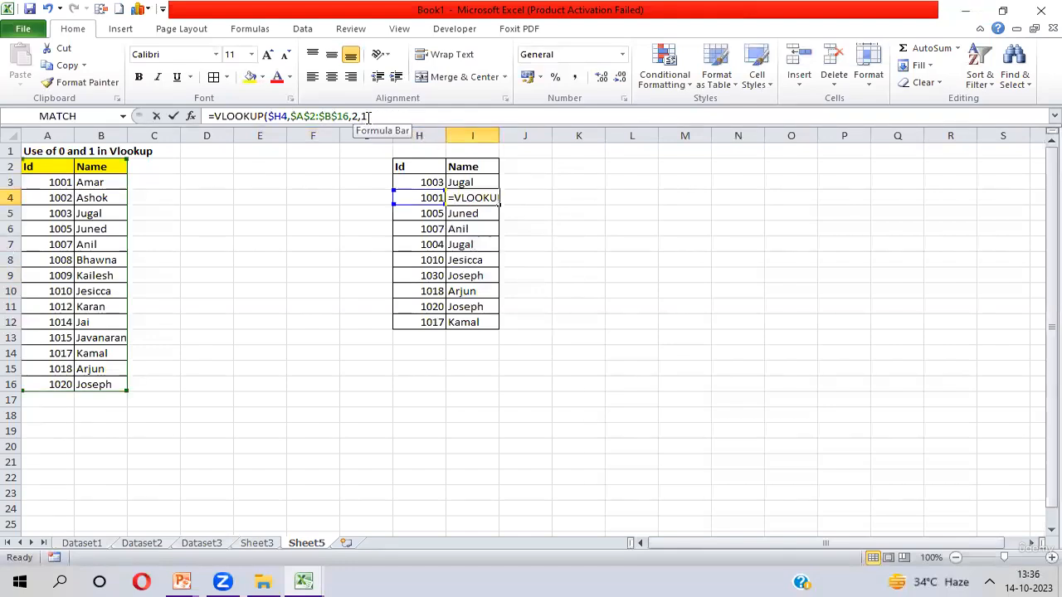
double_click(373, 116)
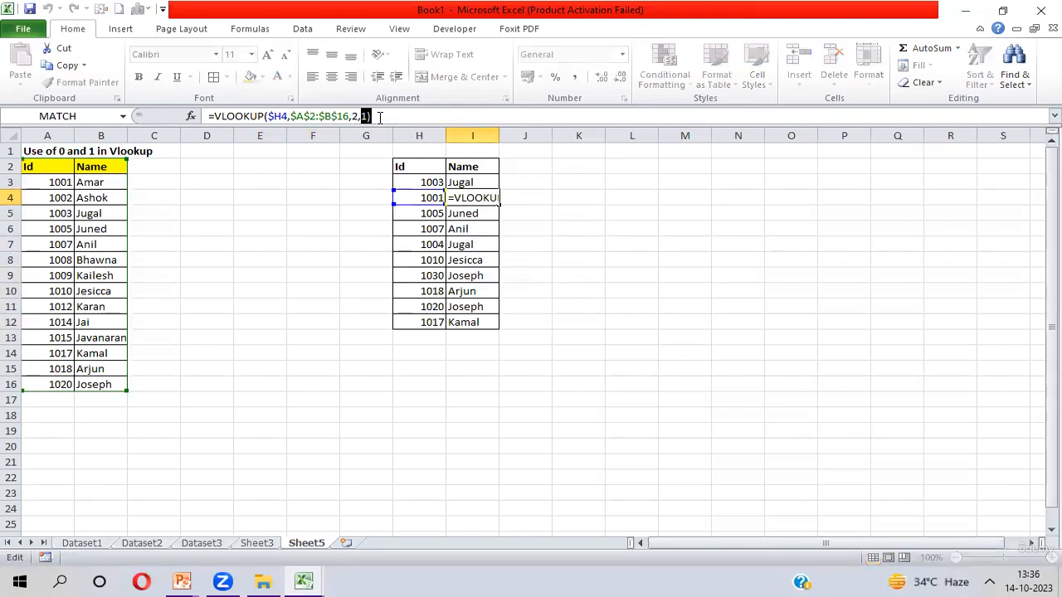
key("Return")
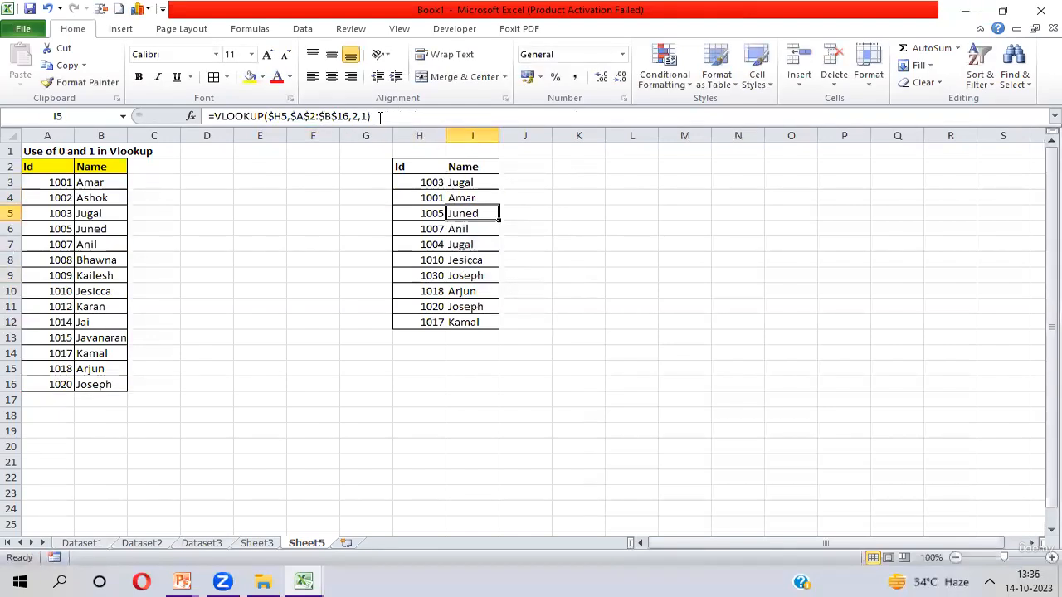
- Select the lookup Ids H3:H12 and the source Ids A3:A16 to compare their ordering
left_click(427, 186)
key("ctrl+shift+Down")
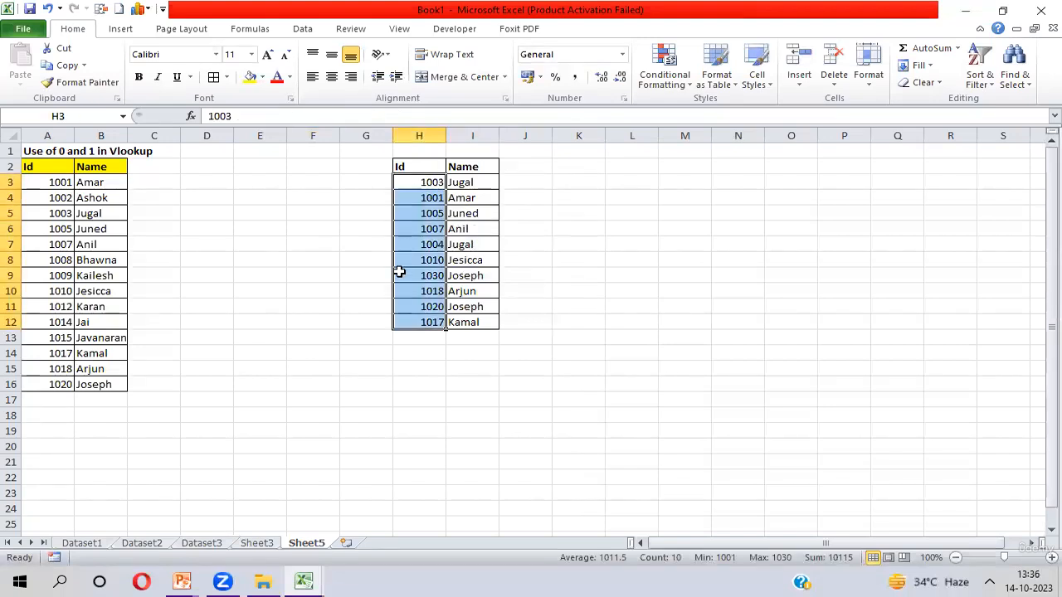
left_click(53, 181)
key("ctrl+shift+Down")
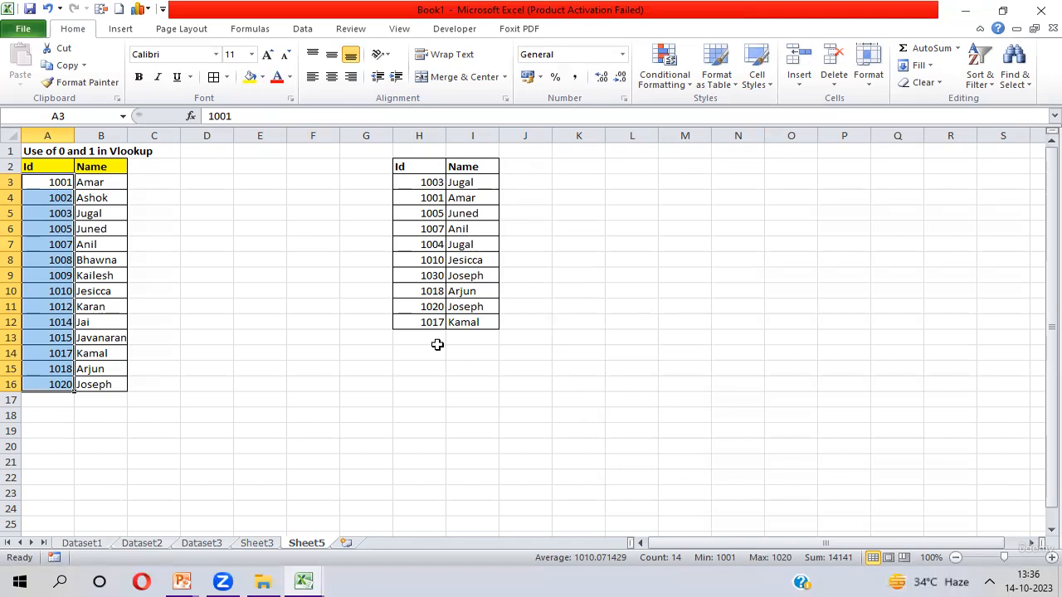
left_click(983, 24)
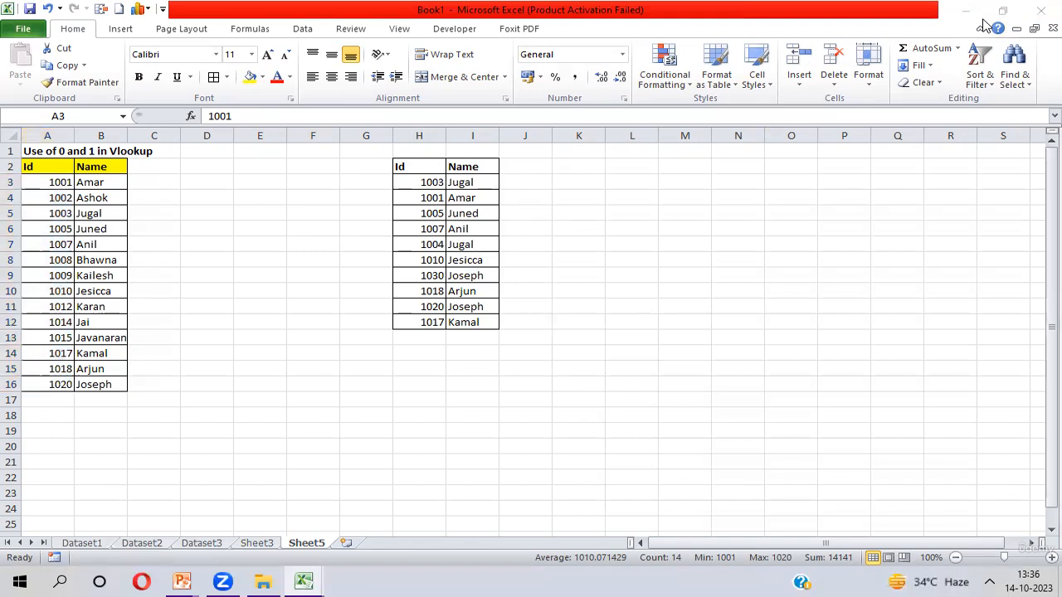